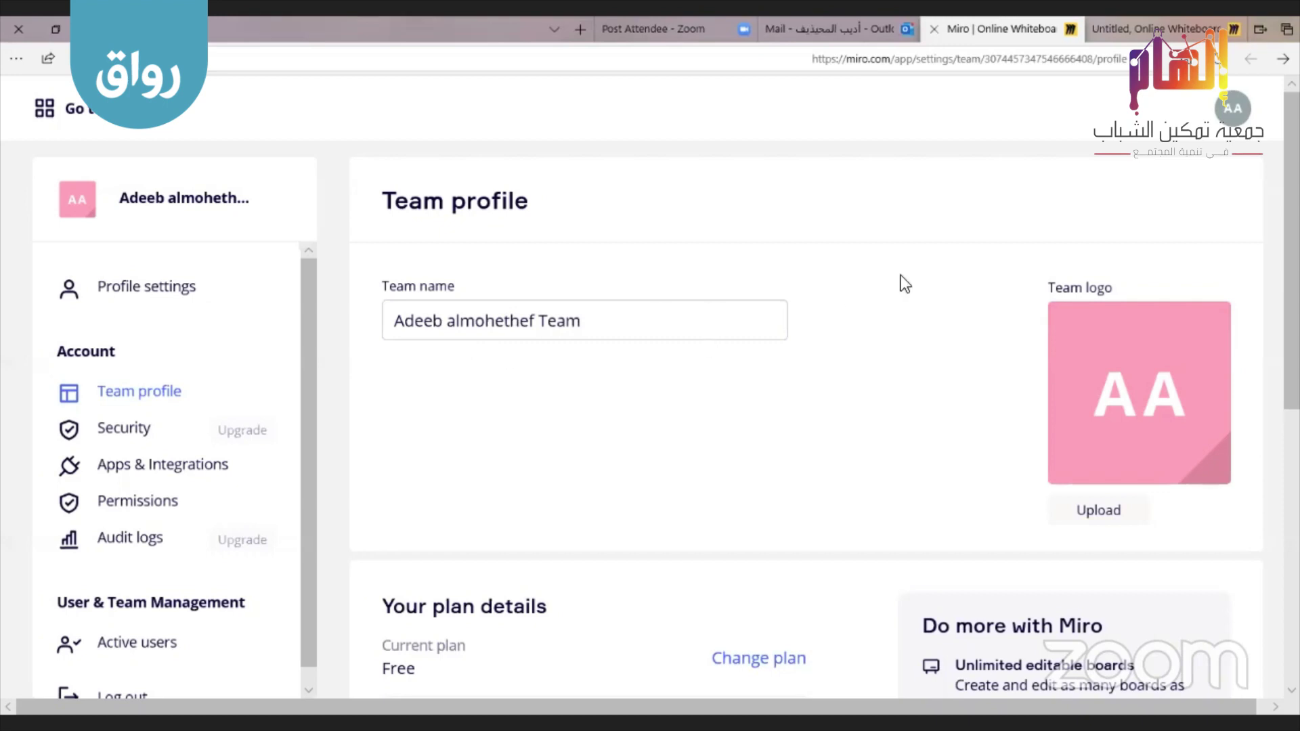
Review the team profile's name, logo and plan details, and look over the personal profile settings
left_click_drag(1291, 250, 1291, 421)
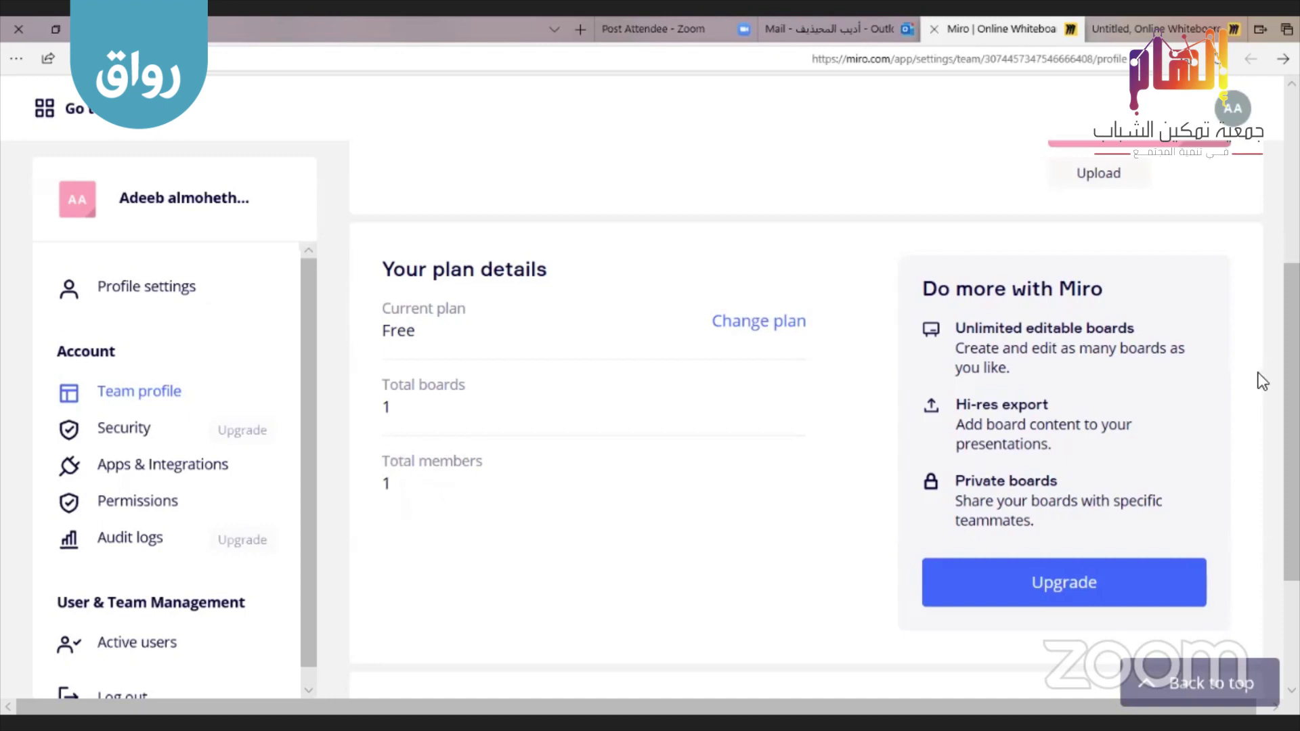
scroll(1292, 420, "down", 1)
scroll(1291, 420, "up", 2)
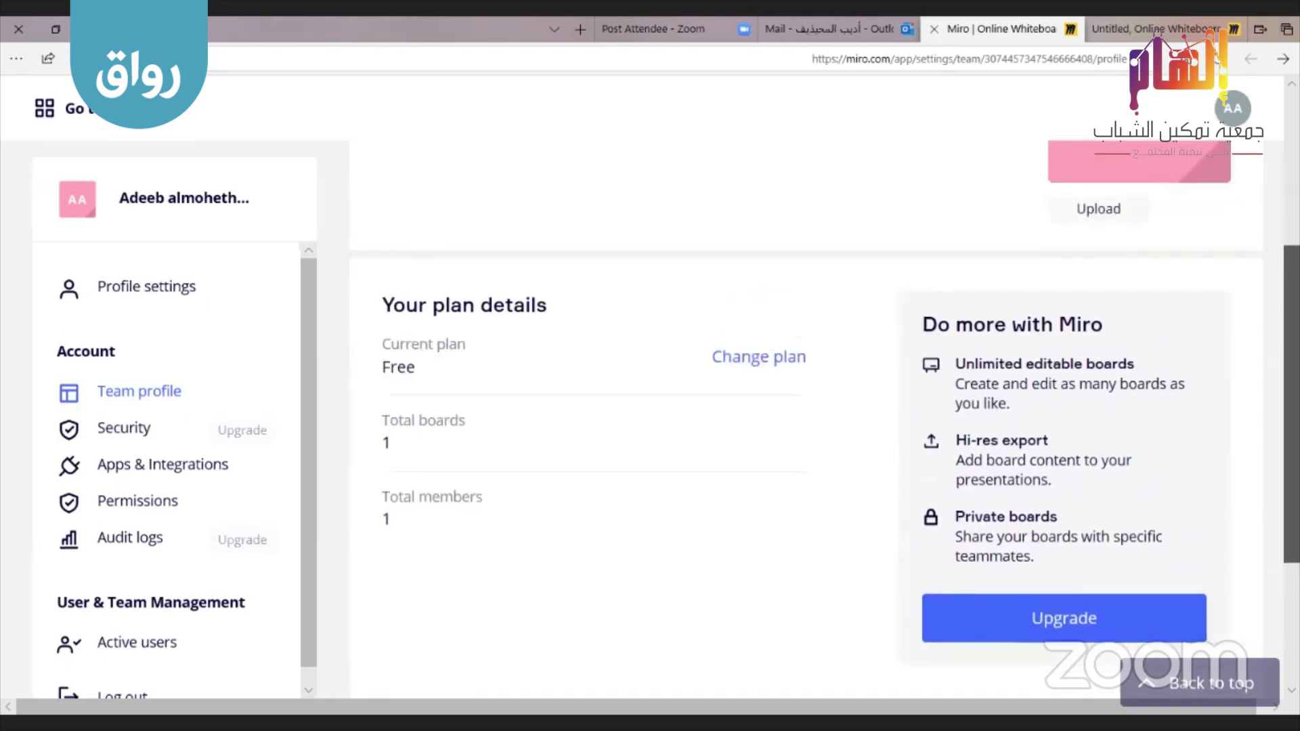
scroll(806, 420, "down", 1)
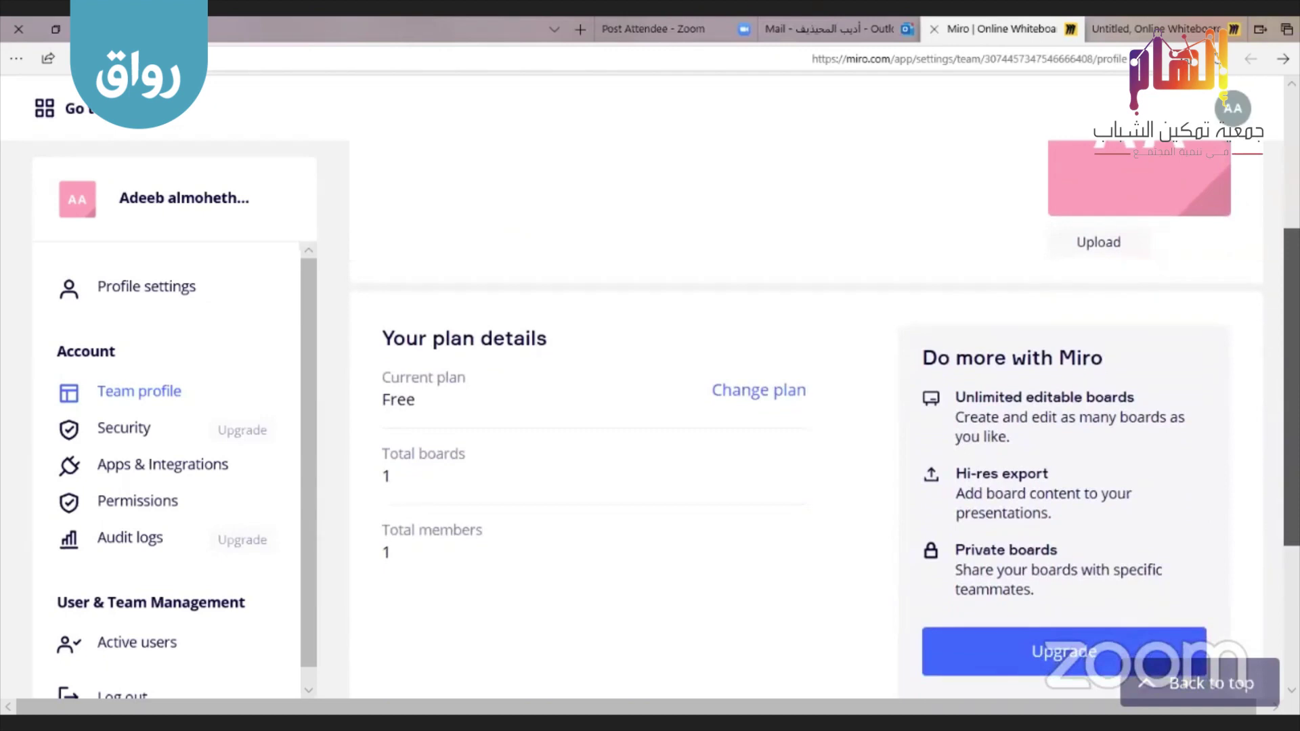
scroll(806, 420, "up", 3)
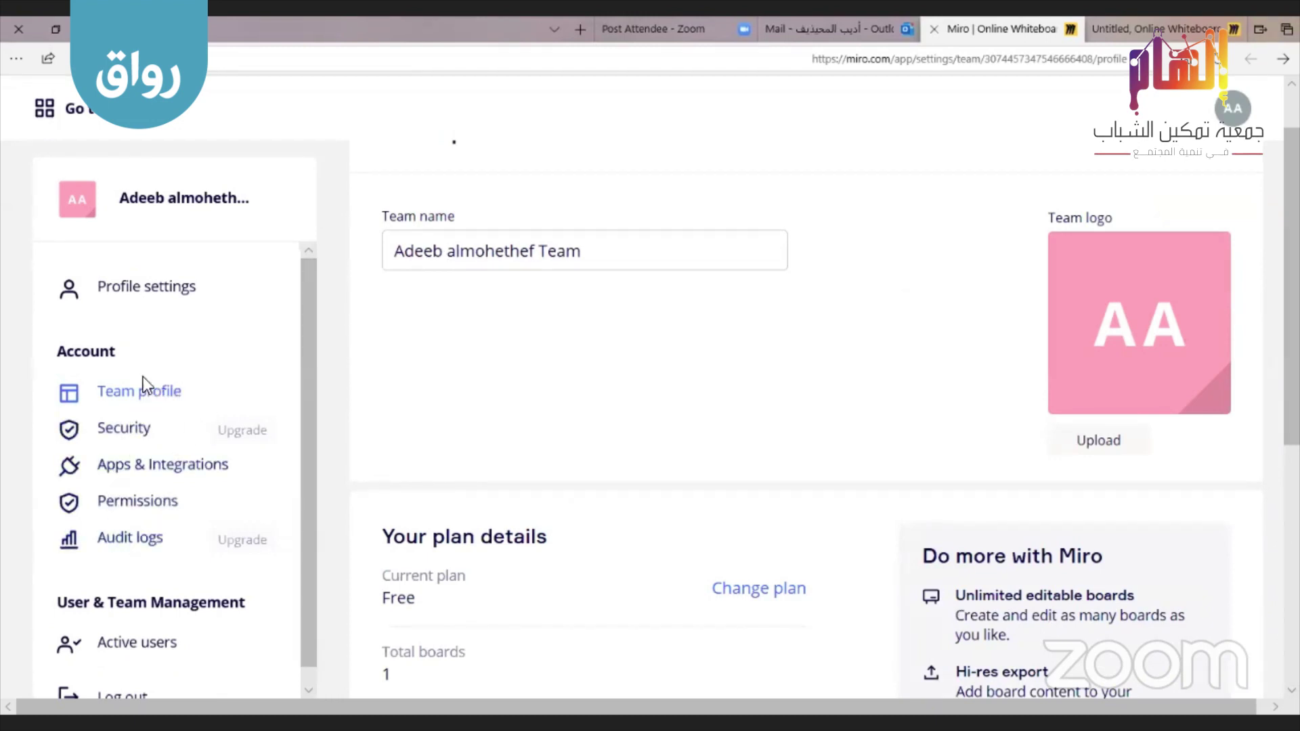
left_click(150, 296)
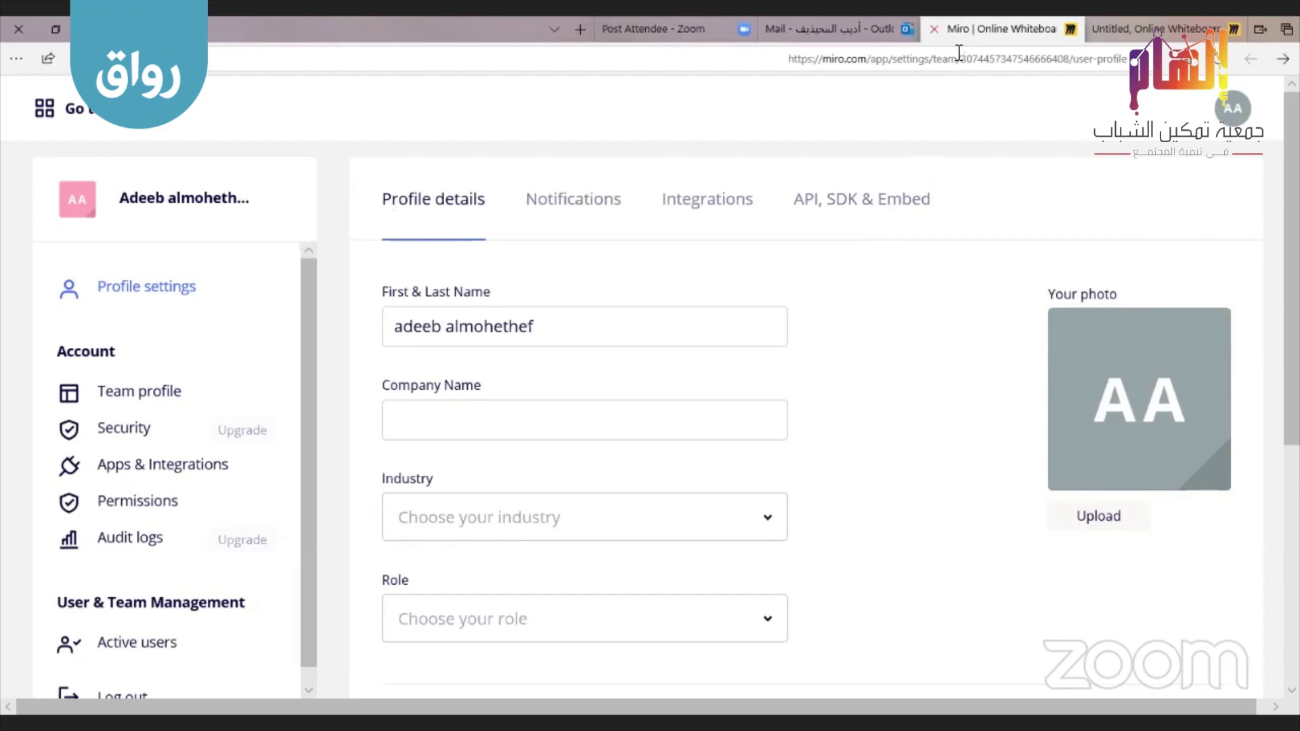
left_click(147, 394)
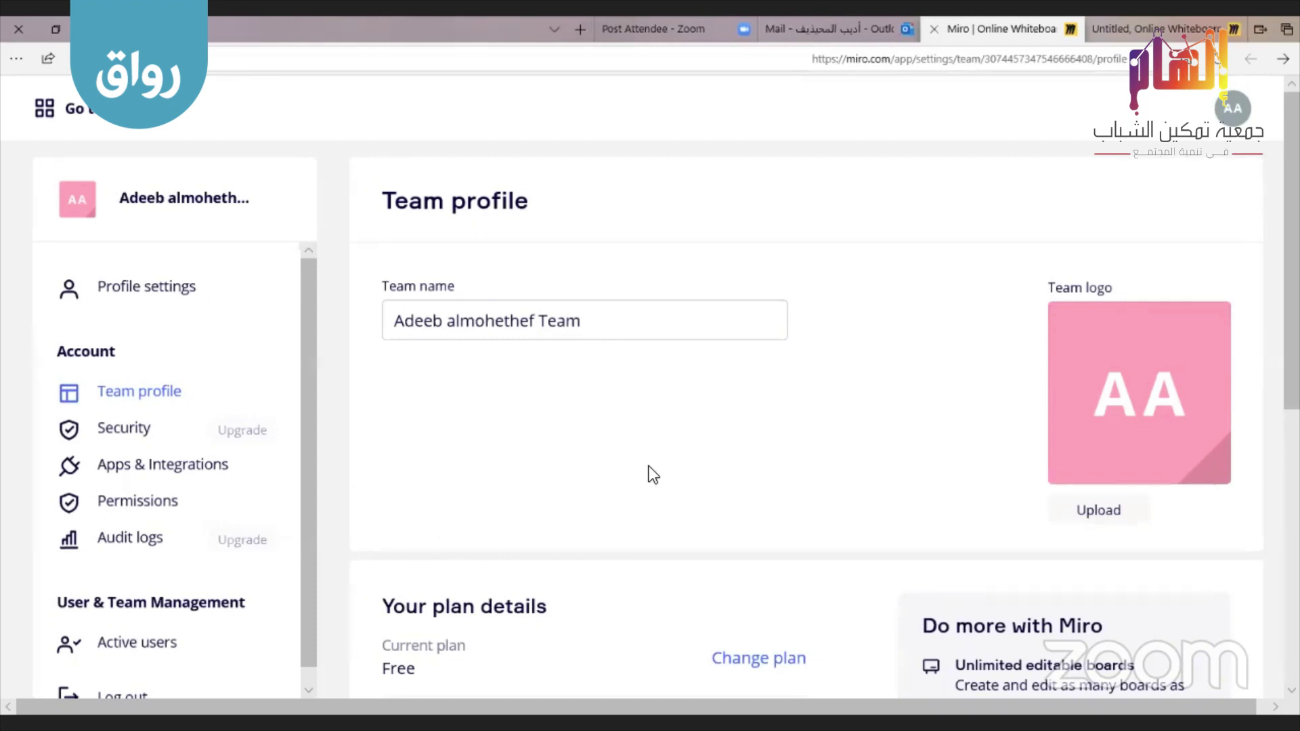
Switch to the boards dashboard and view the sort options for the board list
left_click(1139, 28)
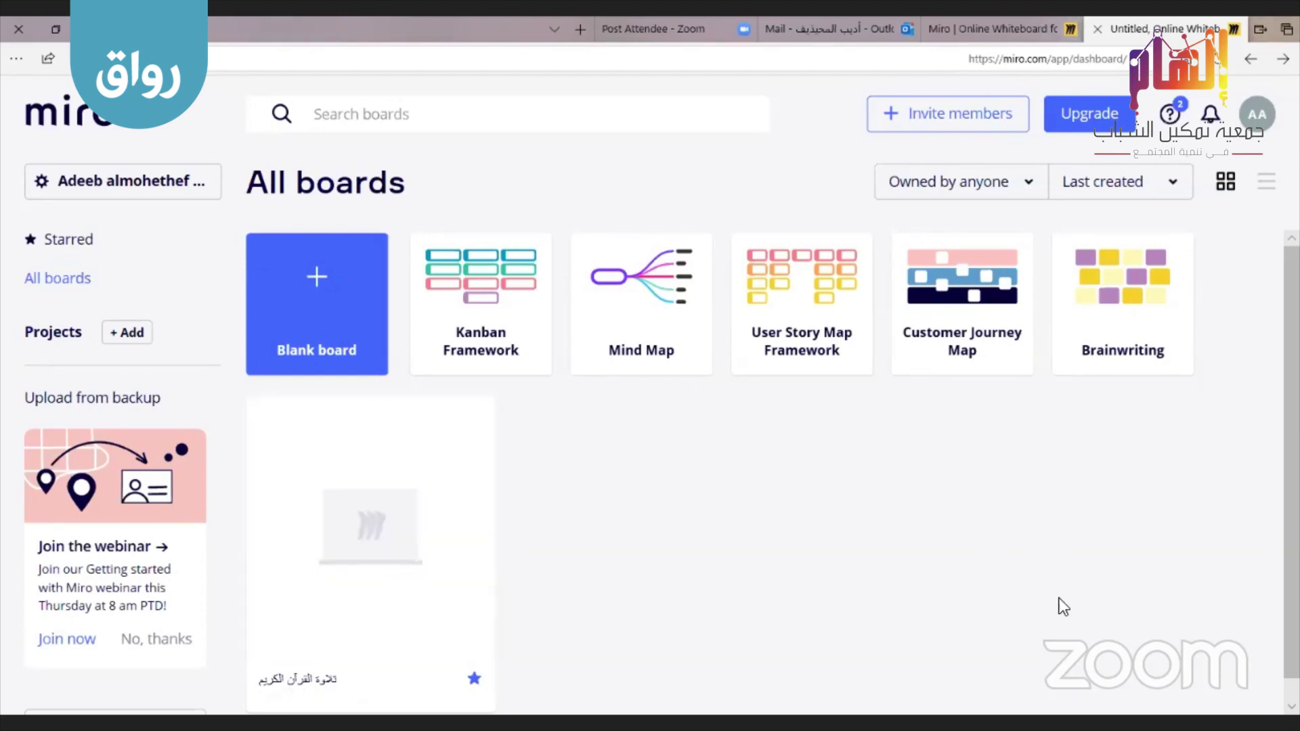
left_click(1176, 190)
left_click(1177, 192)
left_click(1176, 190)
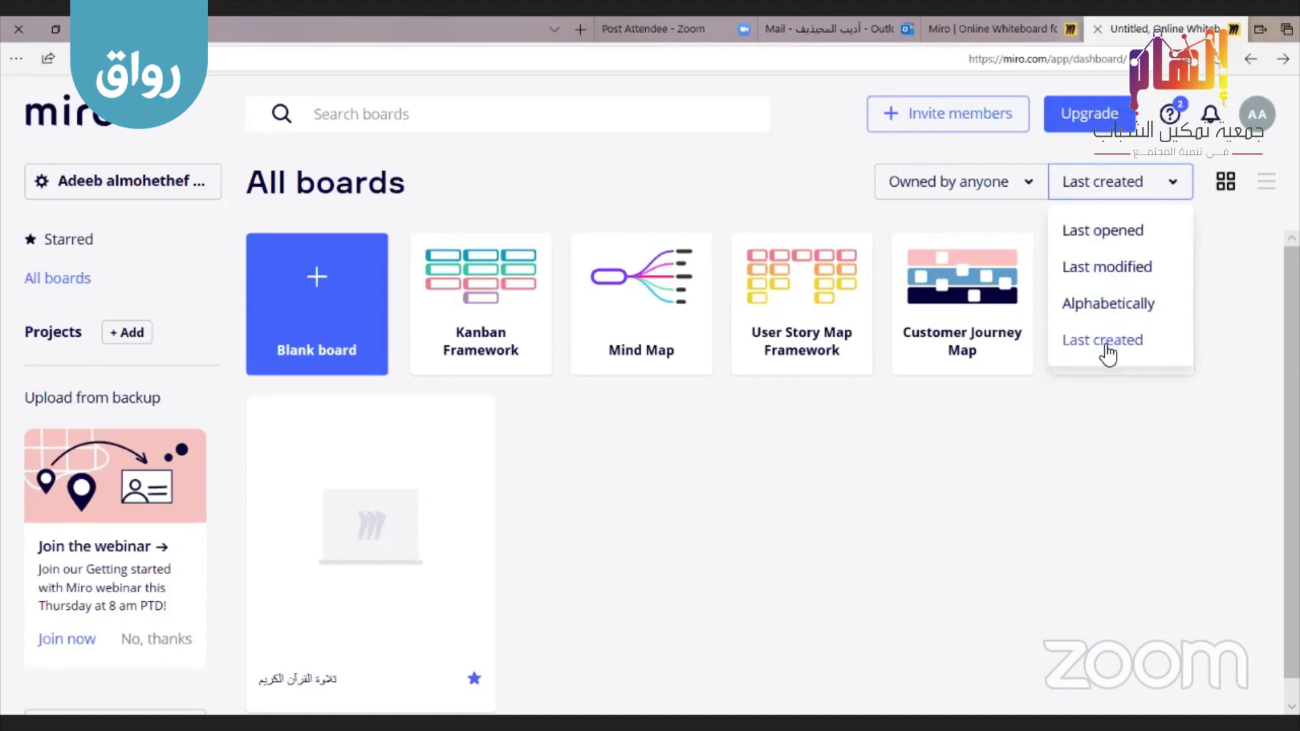
left_click(770, 186)
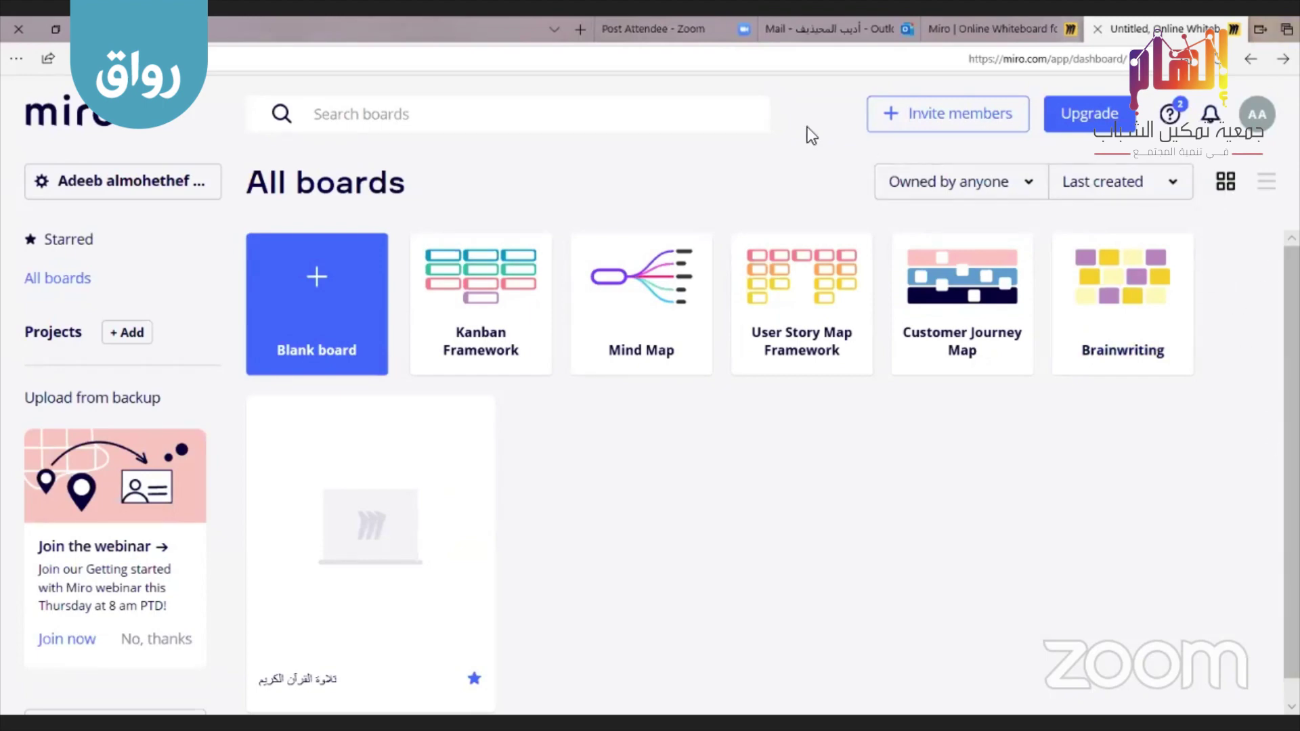
Examine the email and invite-link options for inviting team members without sending any invitation
left_click(949, 115)
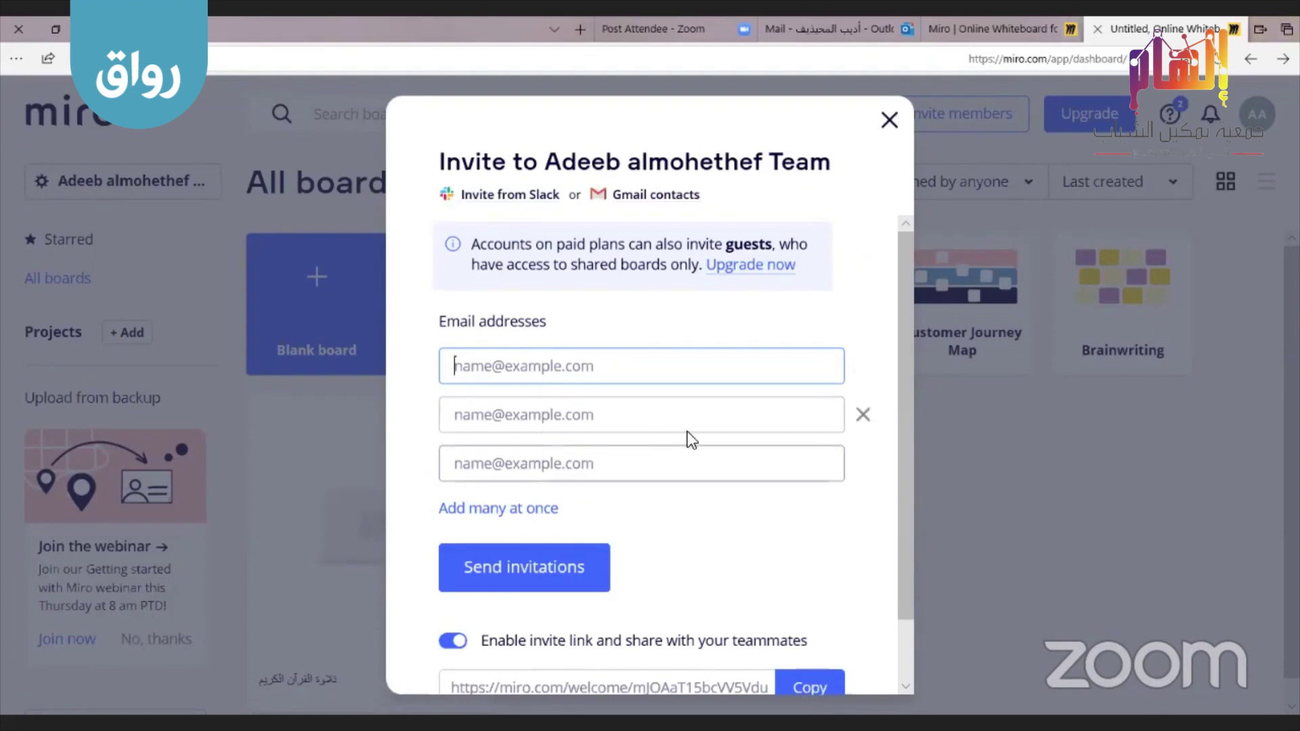
scroll(903, 596, "down", 2)
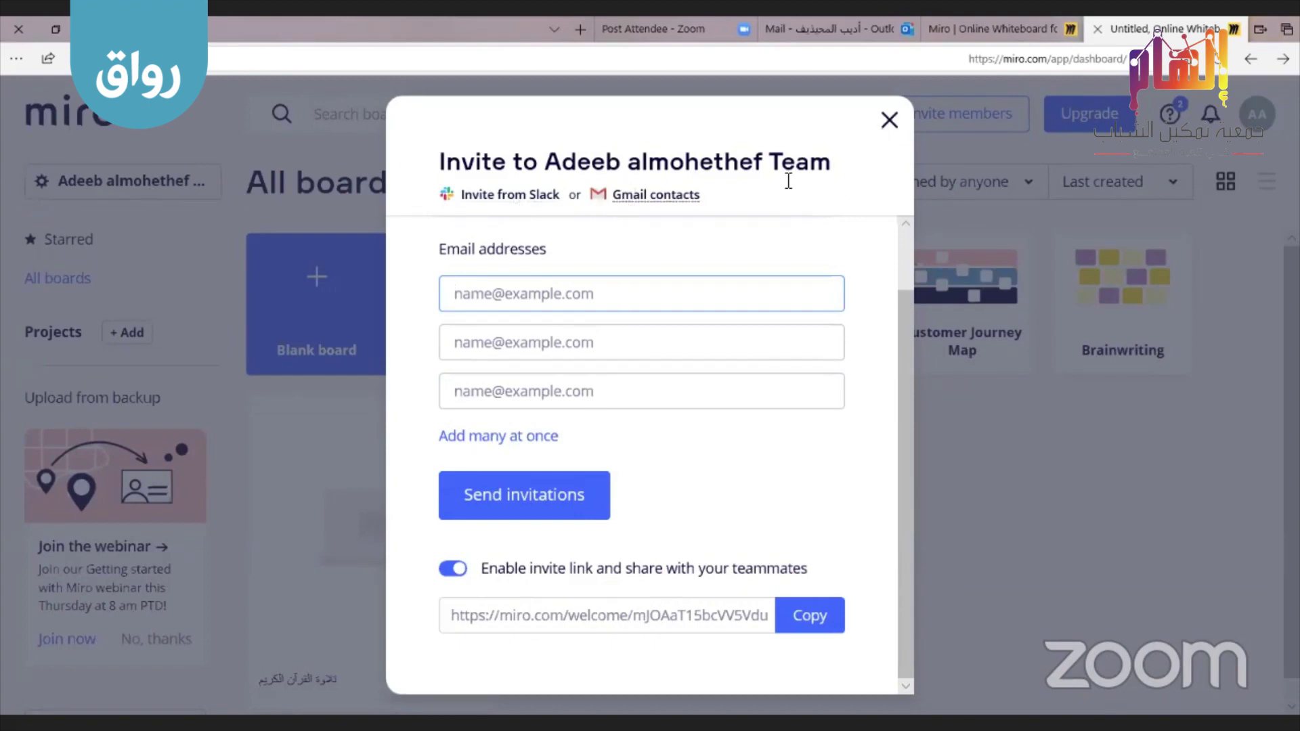
left_click(889, 121)
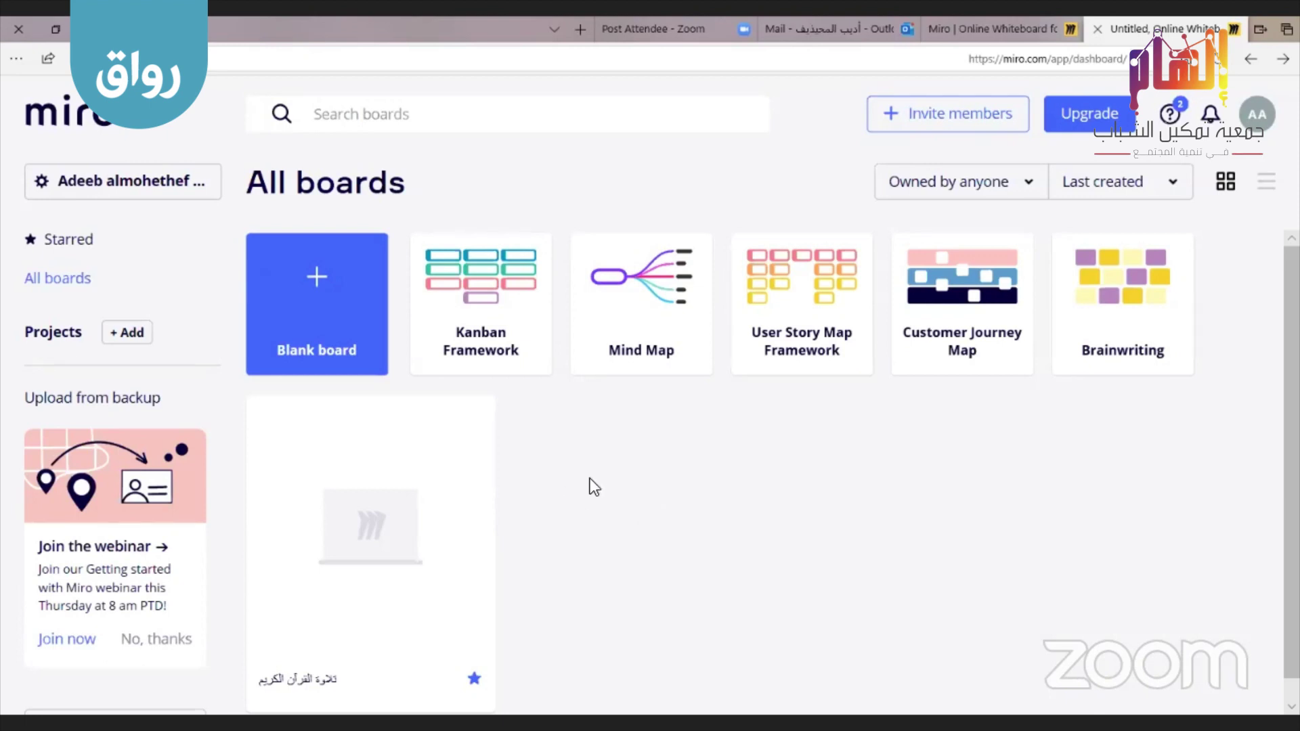
Create a blank board and browse the Popular templates offered for it
left_click(322, 301)
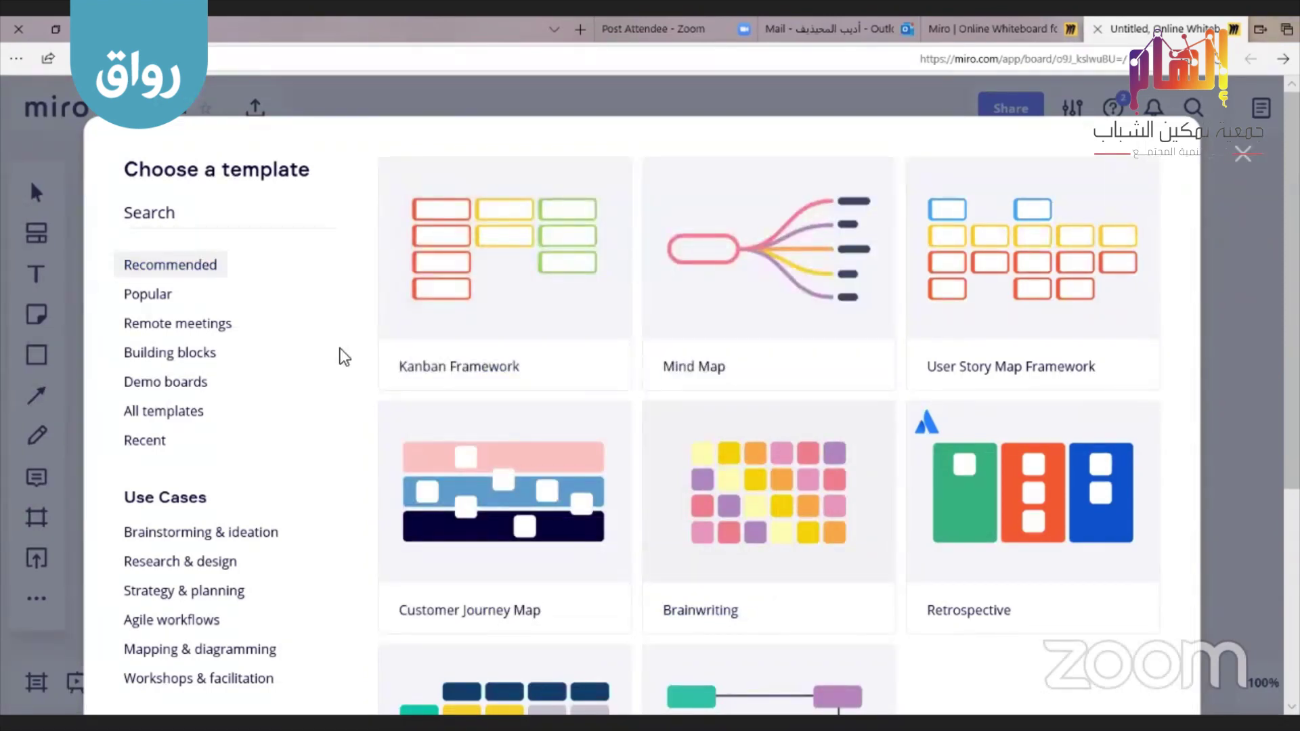
left_click(148, 298)
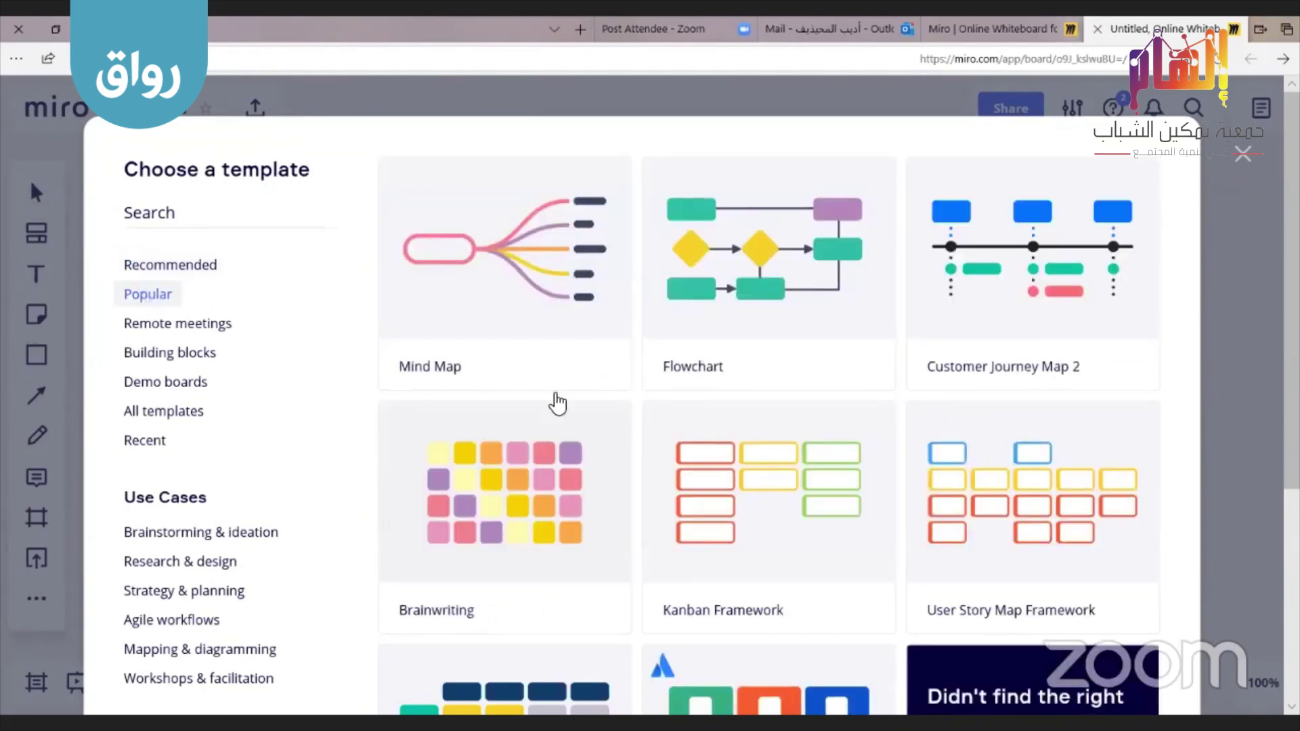
scroll(584, 404, "down", 1)
scroll(599, 406, "down", 5)
scroll(614, 409, "up", 5)
mouse_move(461, 377)
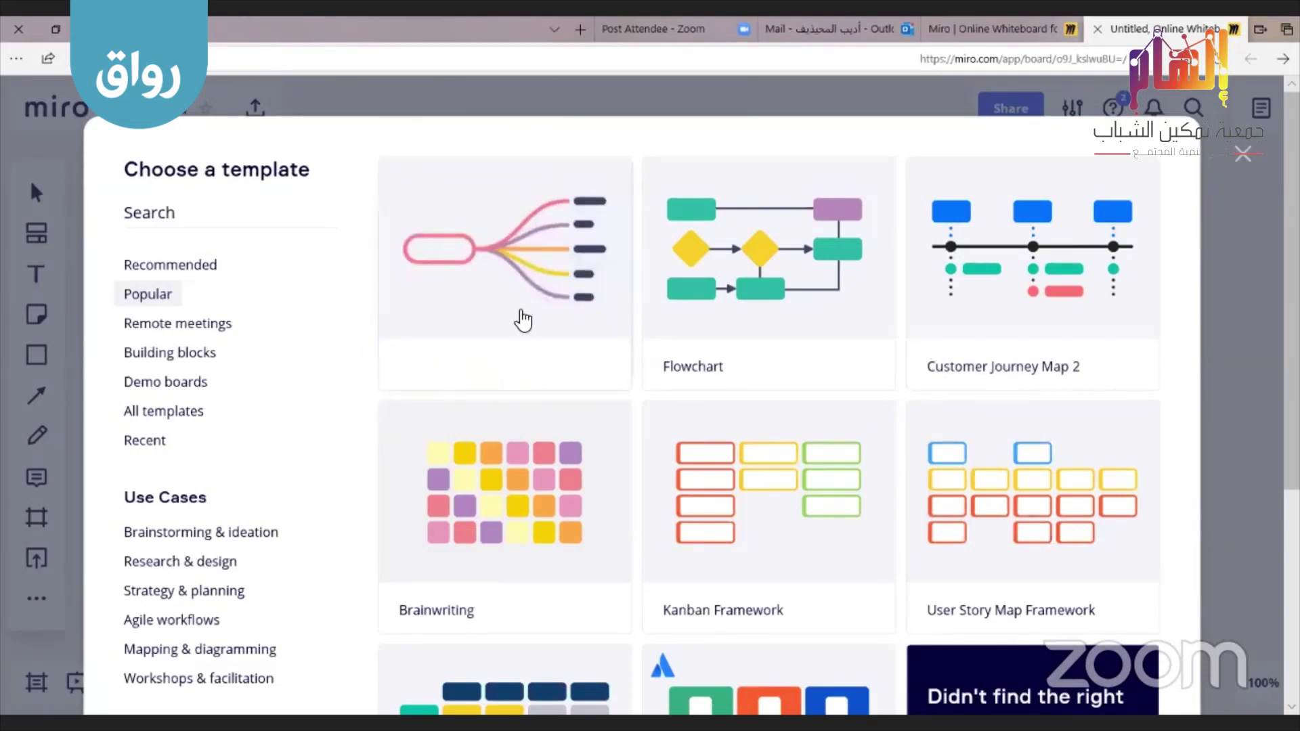
mouse_move(801, 273)
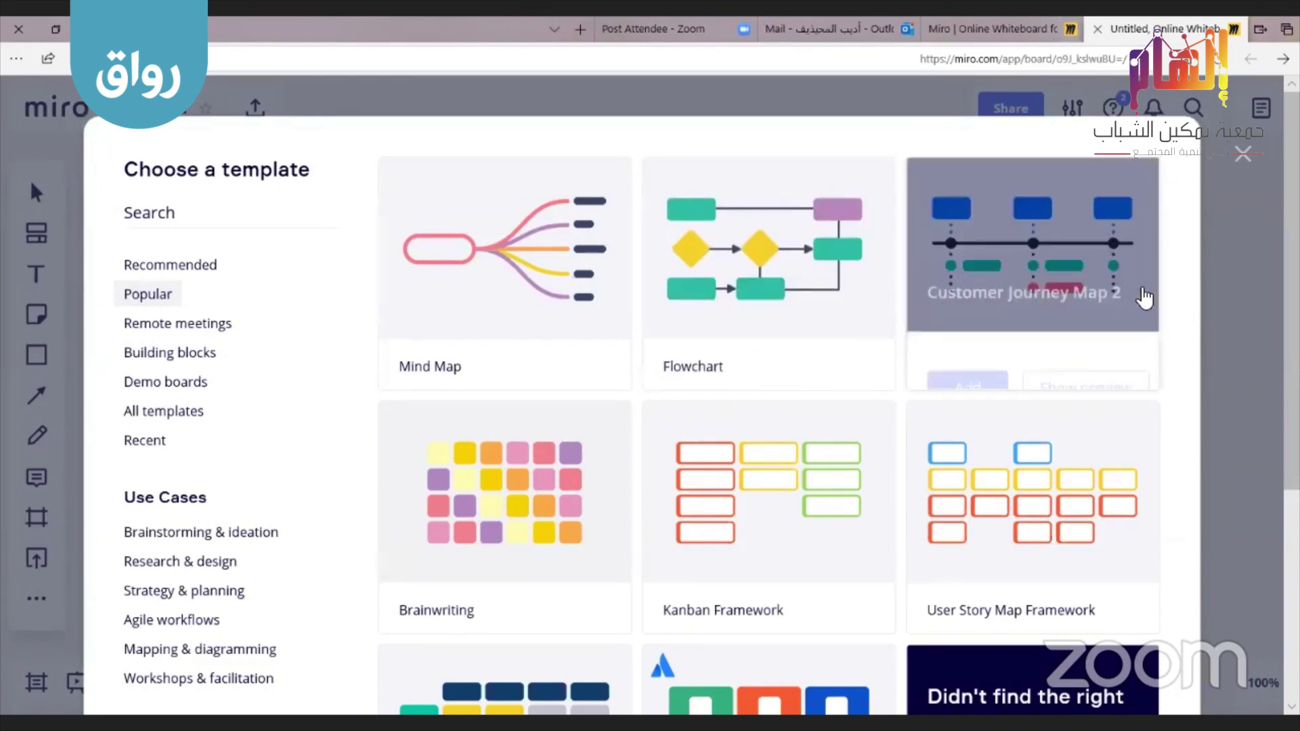
mouse_move(1041, 618)
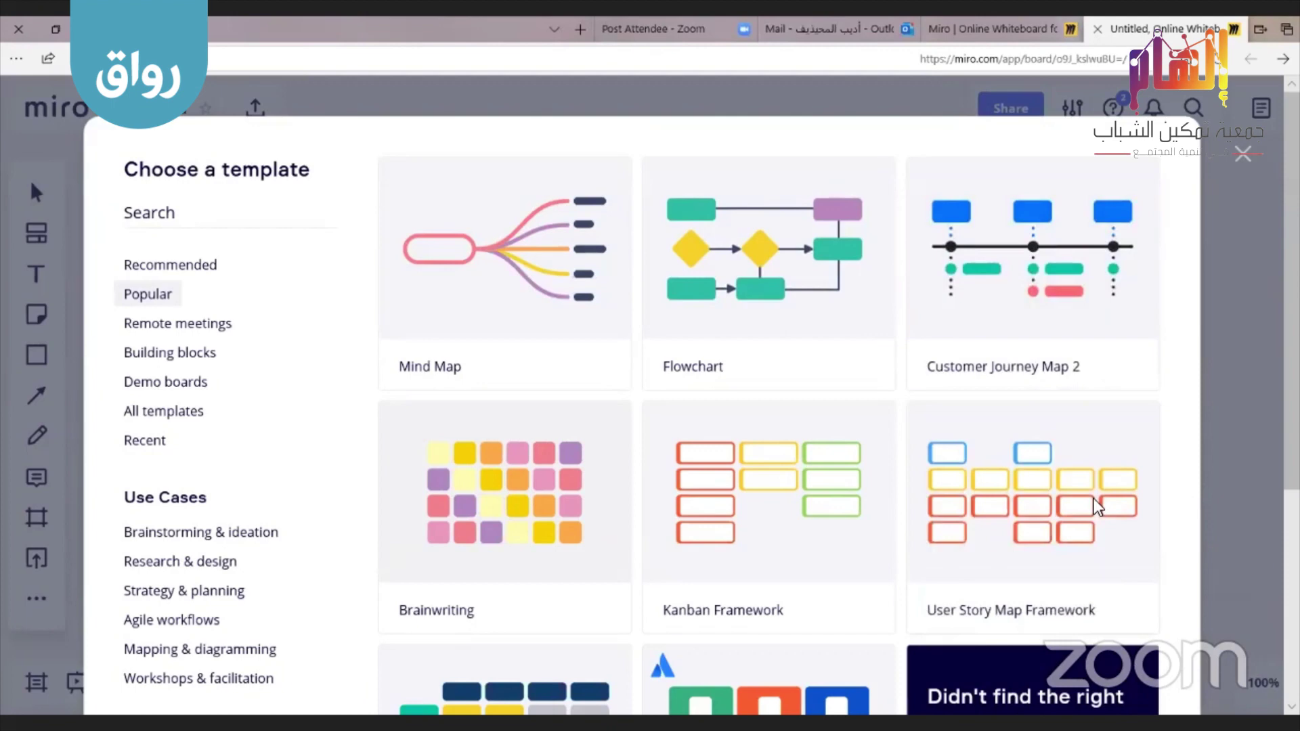
mouse_move(451, 524)
View the template categories Remote meetings, Building blocks and Demo boards
left_click(203, 326)
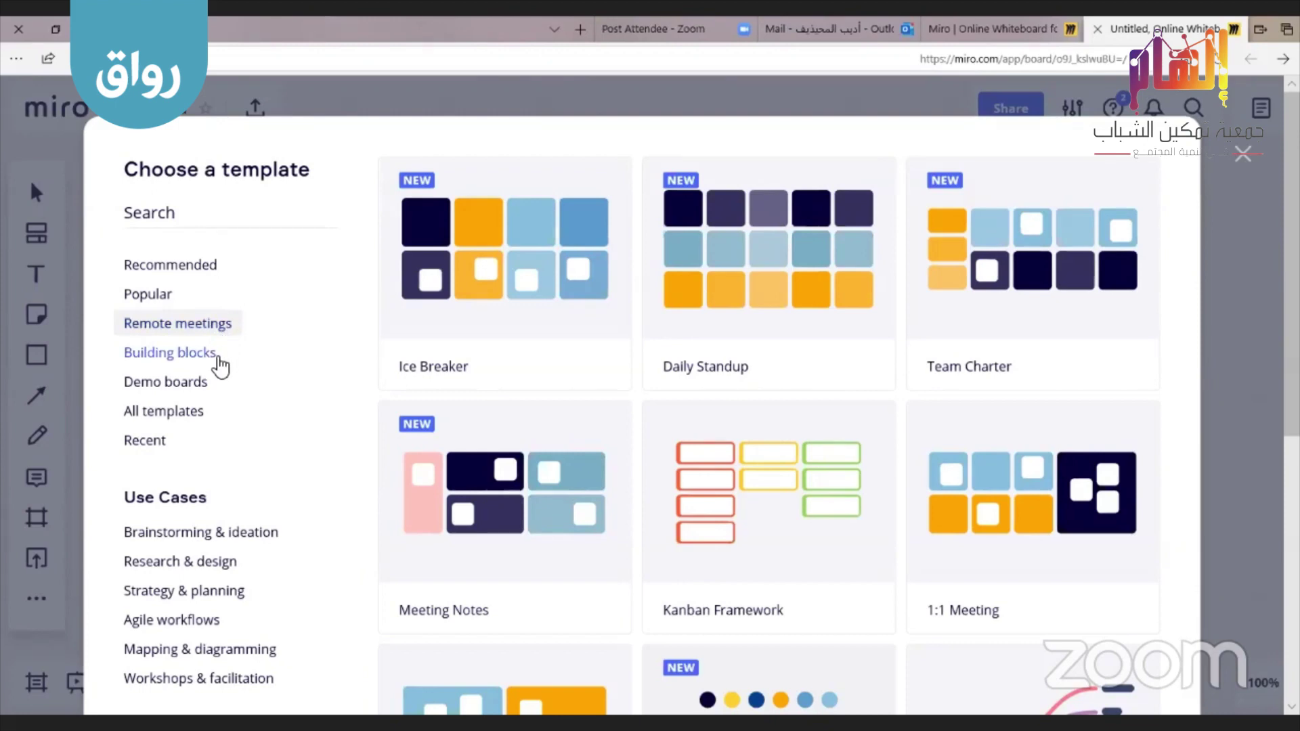
left_click(217, 353)
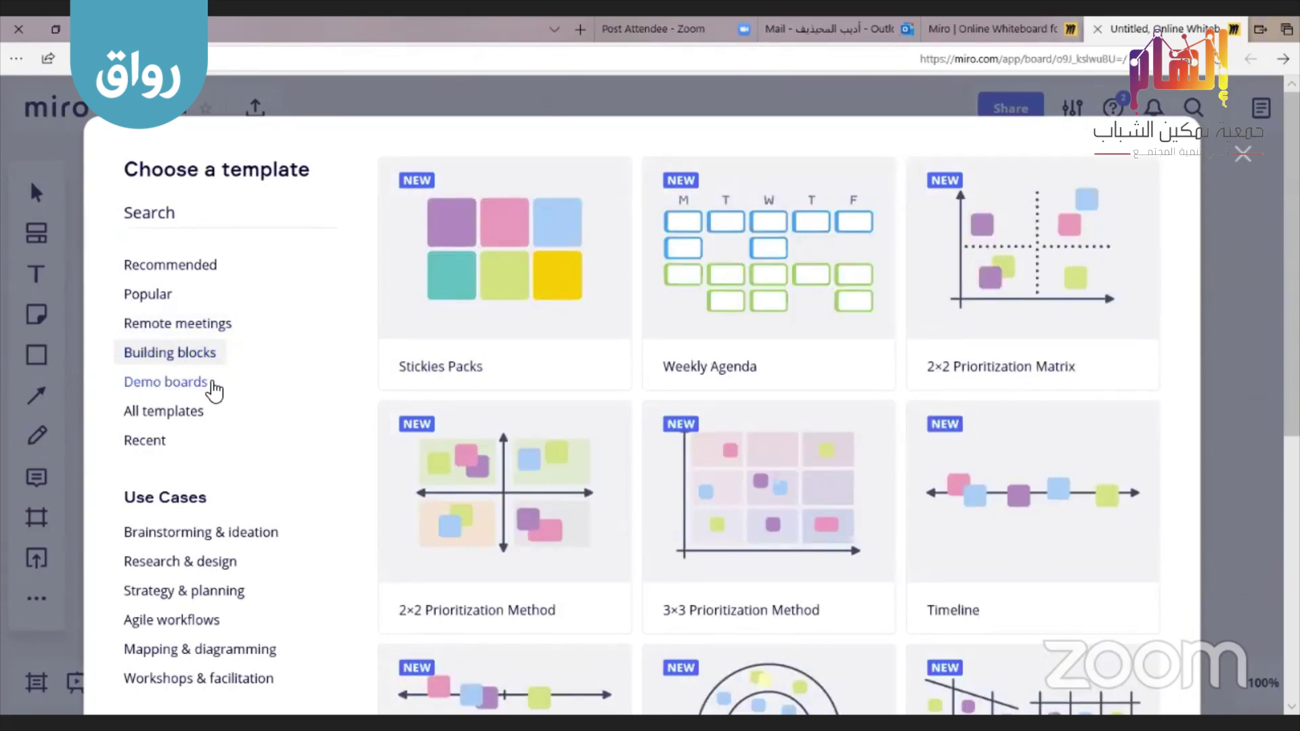
left_click(213, 386)
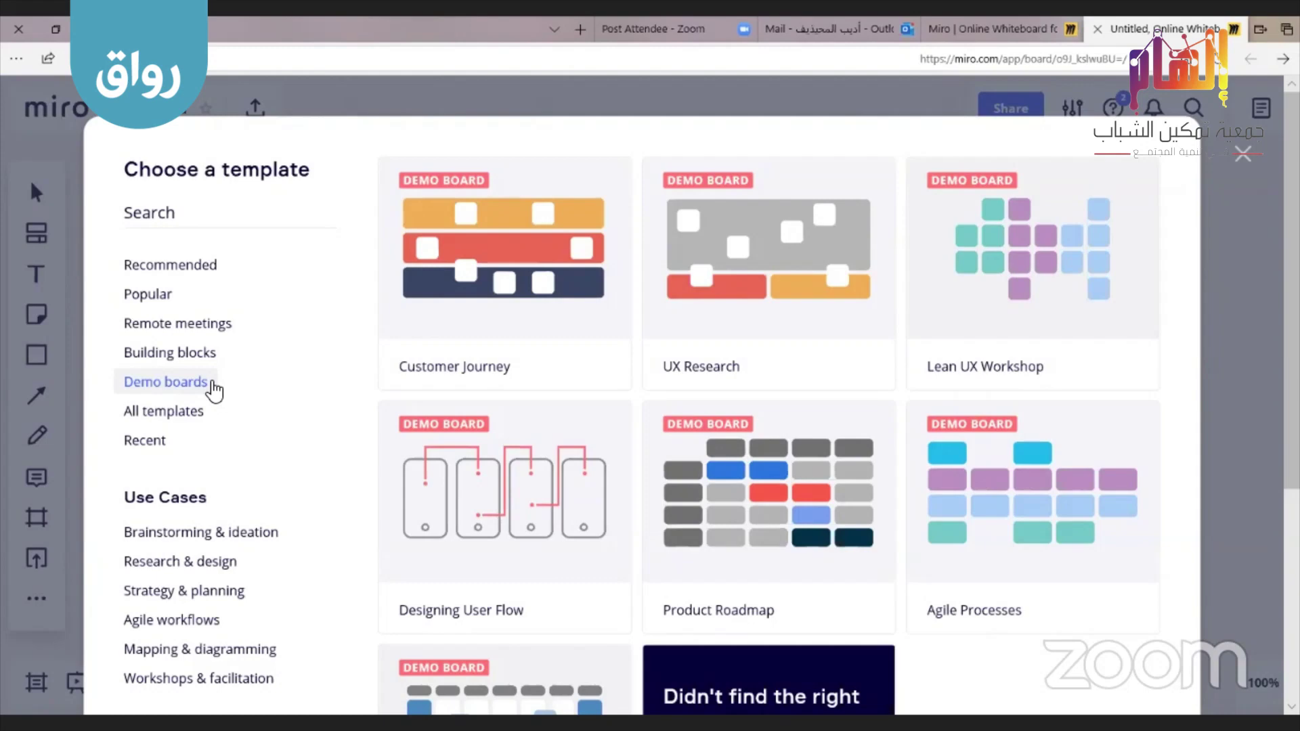
Browse the full collection of templates to survey the available board layouts
left_click(192, 421)
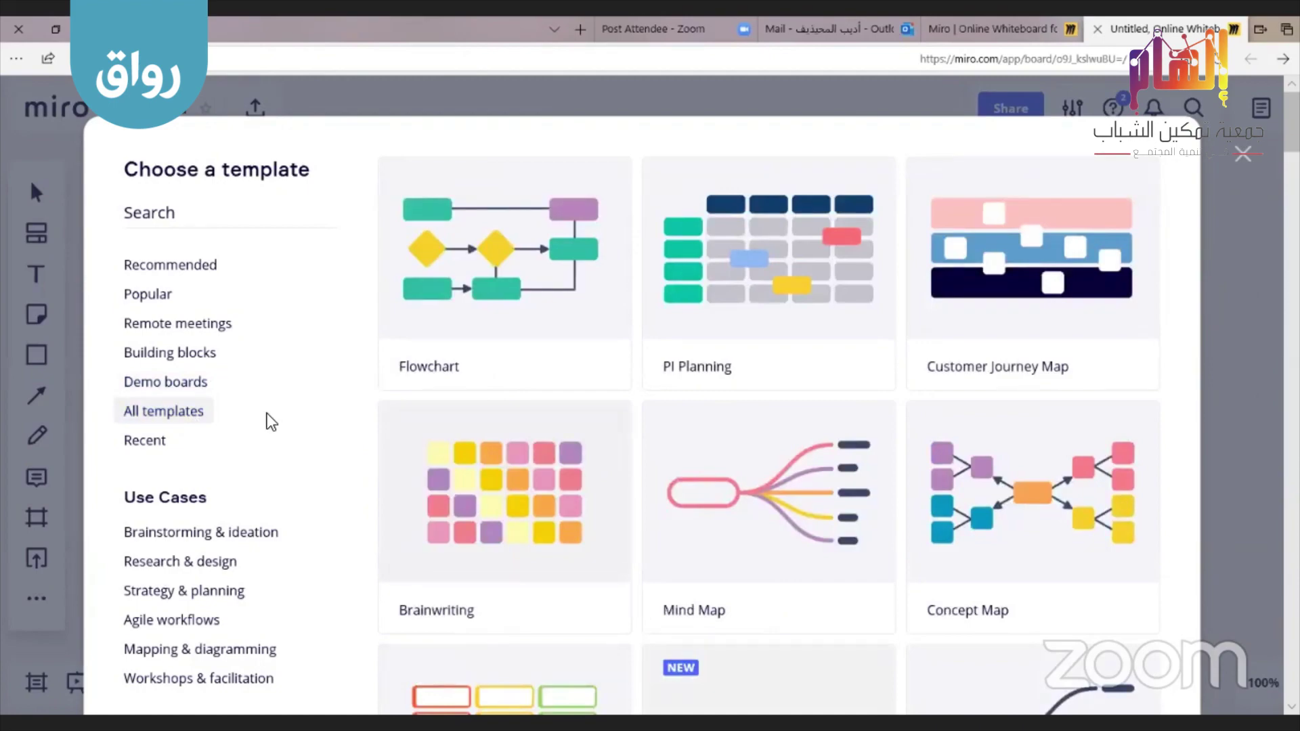
mouse_move(755, 486)
scroll(754, 486, "down", 20)
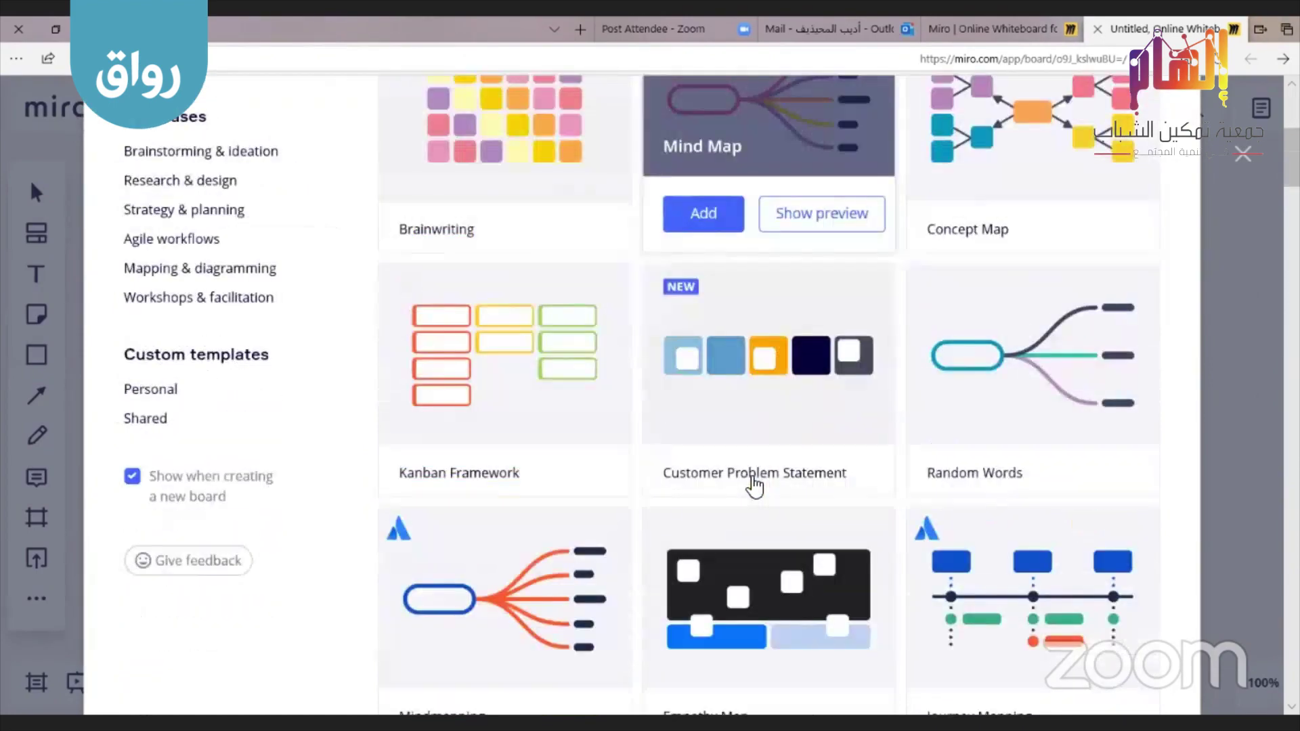
scroll(755, 482, "down", 20)
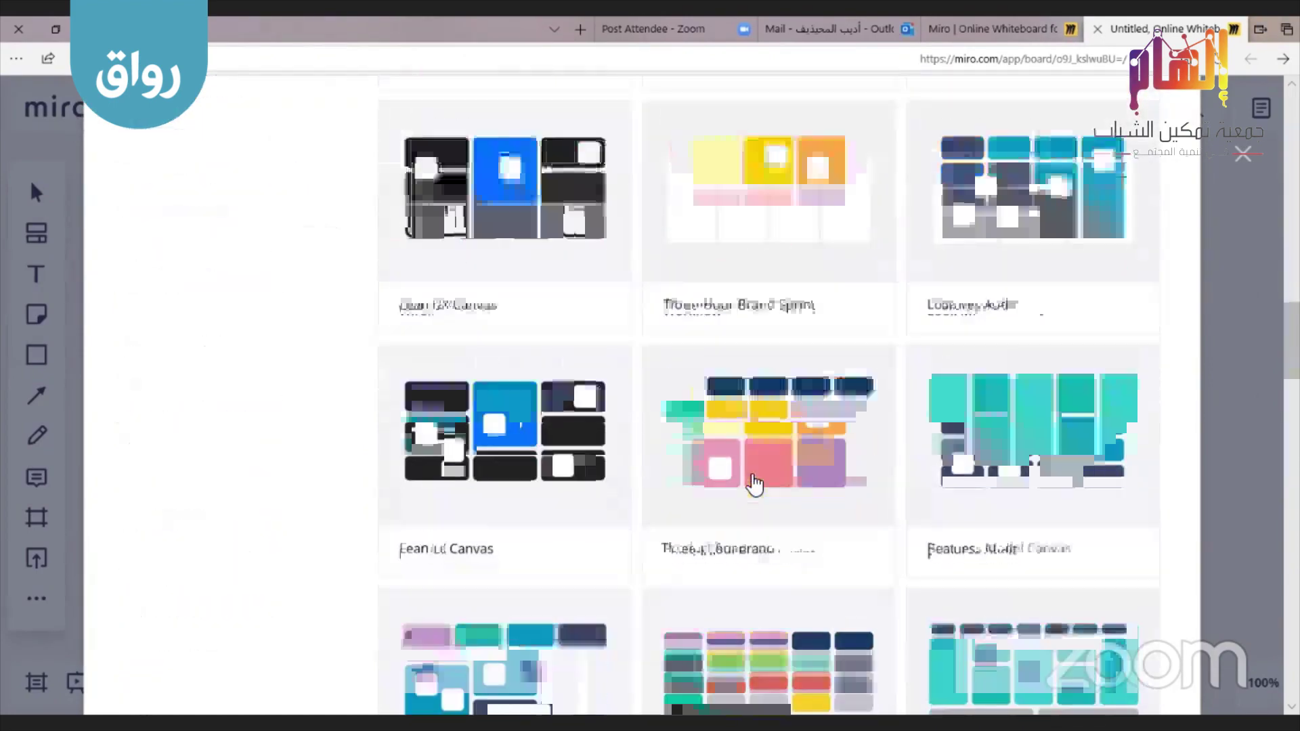
scroll(755, 482, "down", 20)
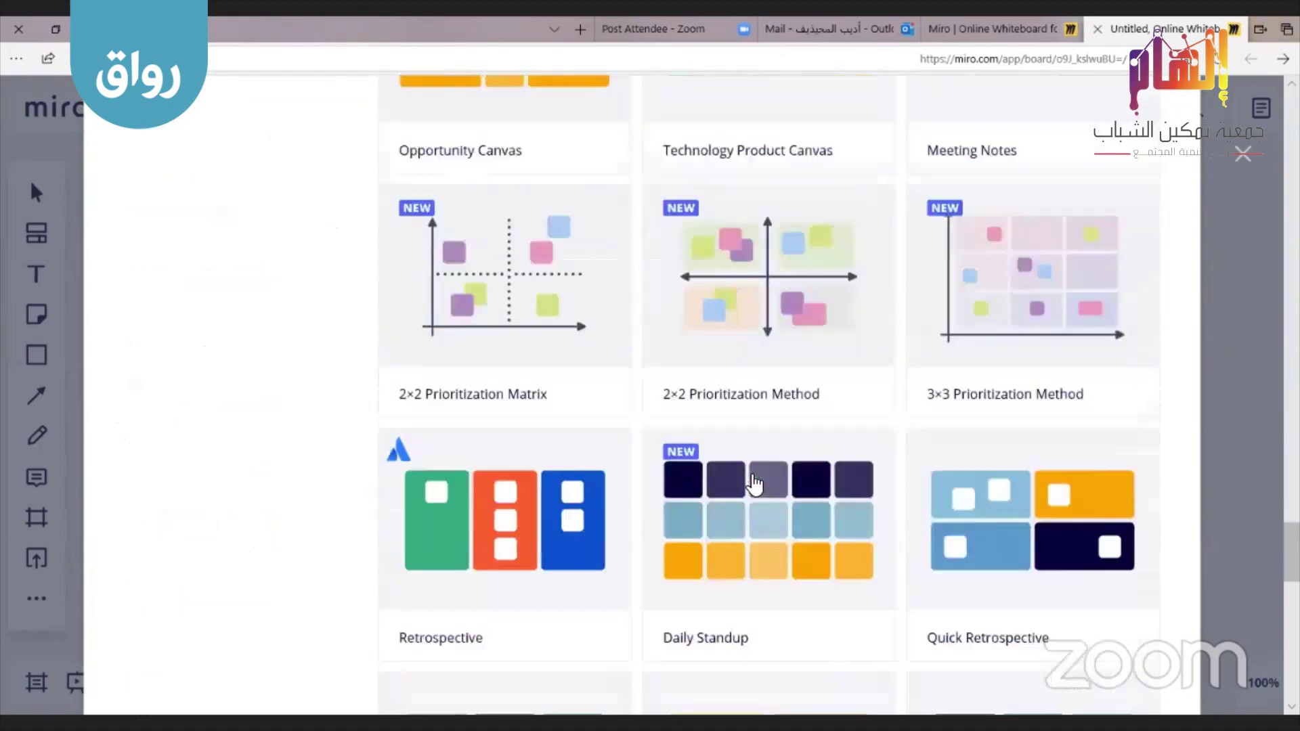
scroll(755, 486, "down", 10)
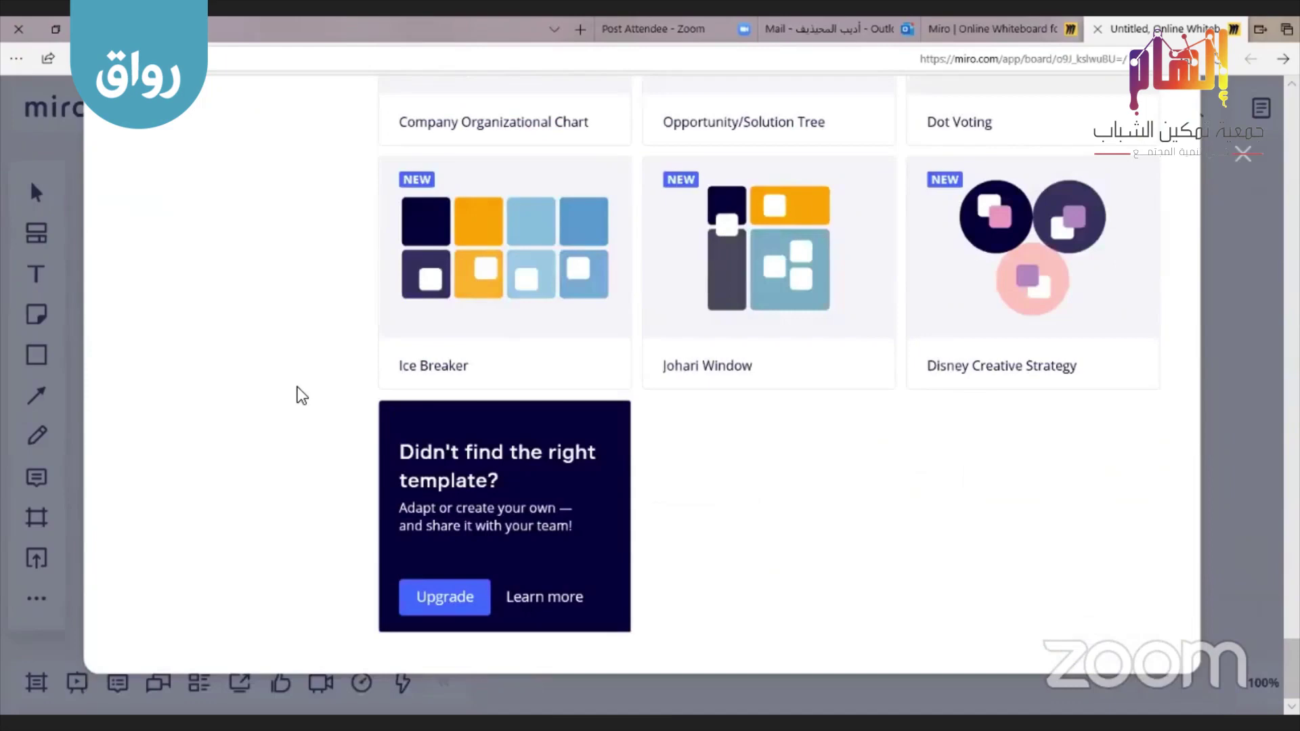
scroll(301, 394, "up", 15)
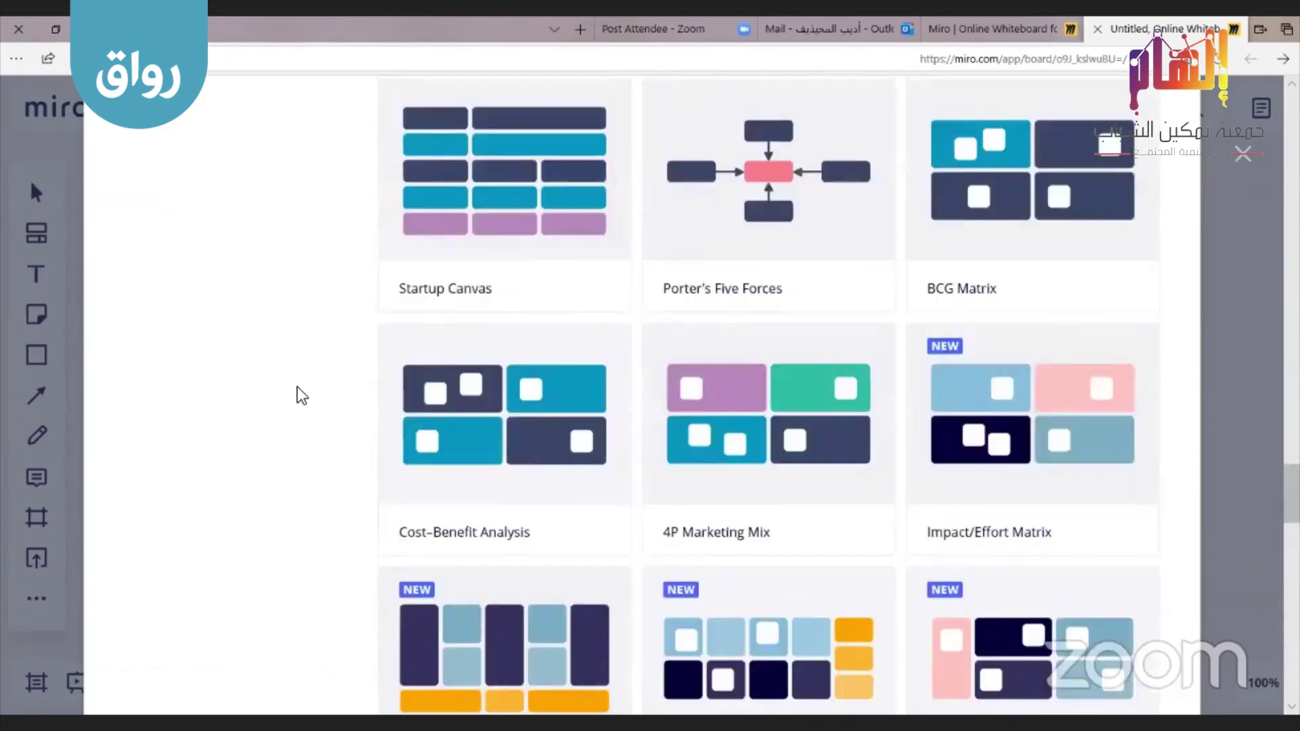
scroll(301, 394, "up", 2)
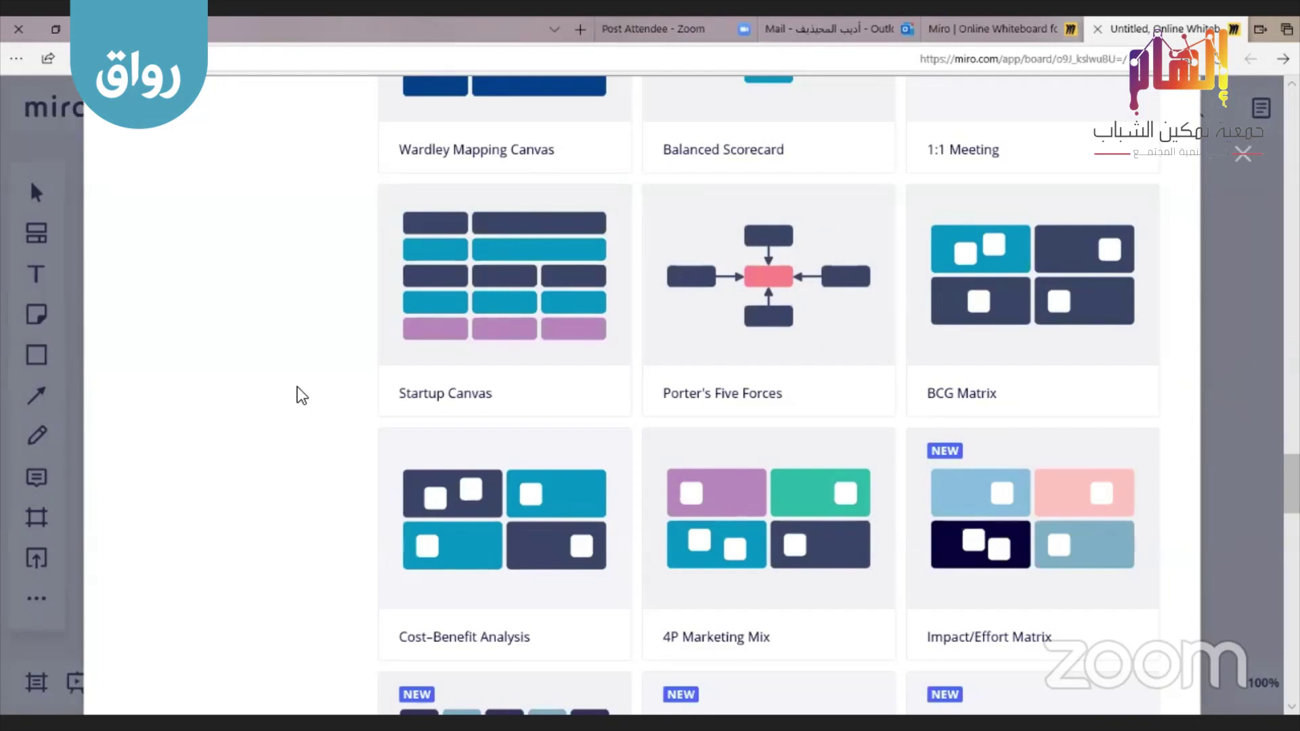
scroll(297, 388, "down", 8)
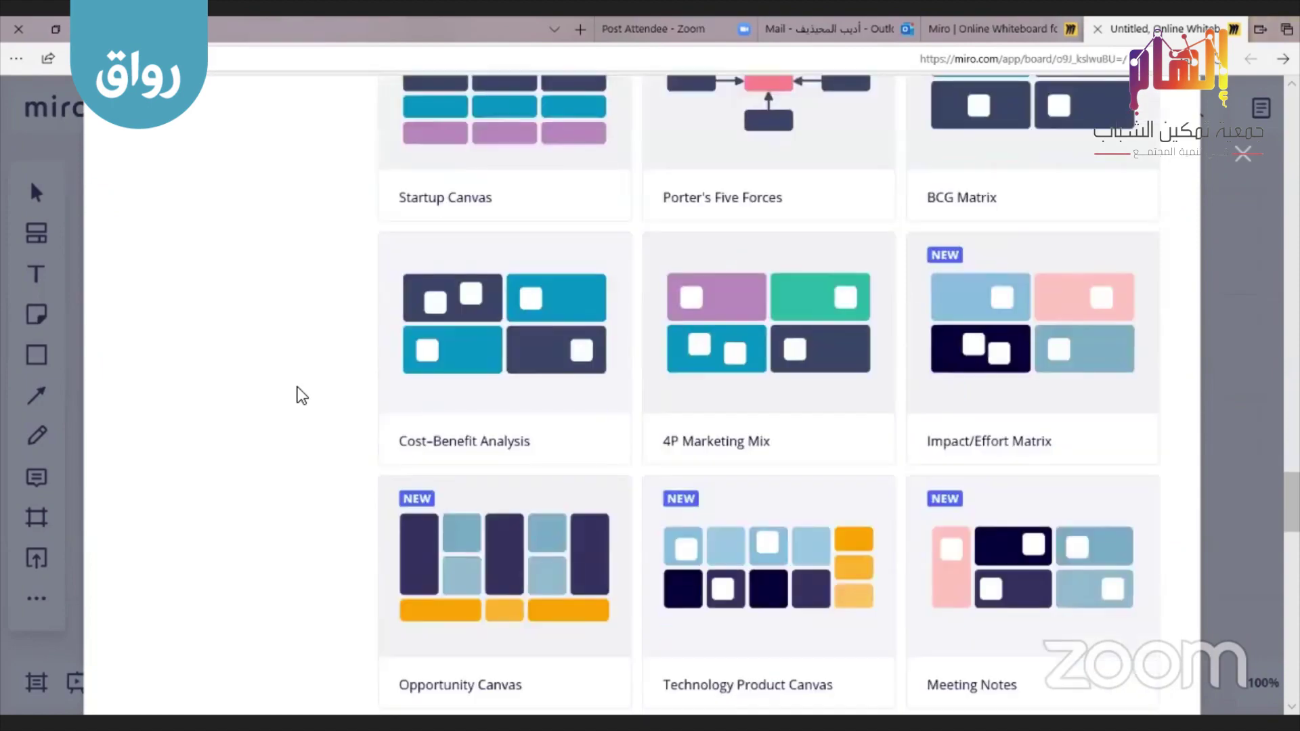
scroll(299, 392, "down", 15)
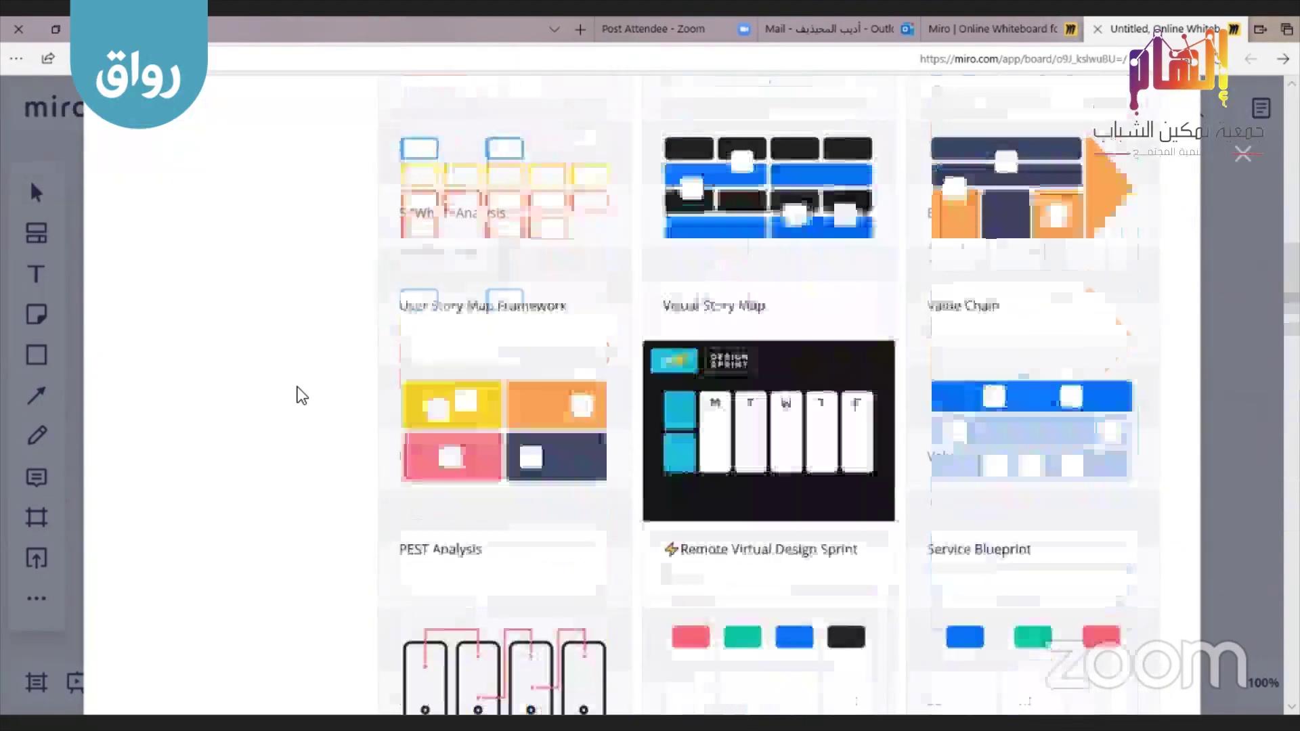
scroll(319, 662, "down", 5)
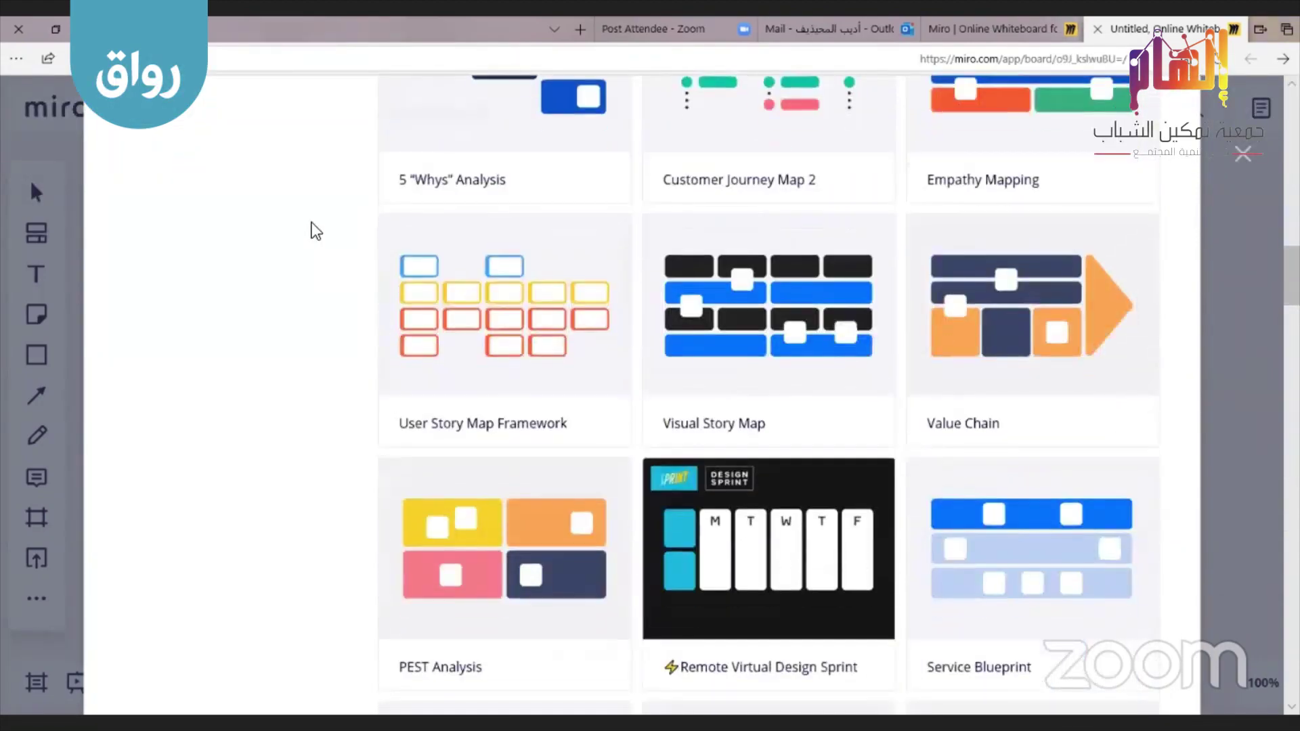
scroll(311, 237, "up", 7)
scroll(310, 251, "up", 10)
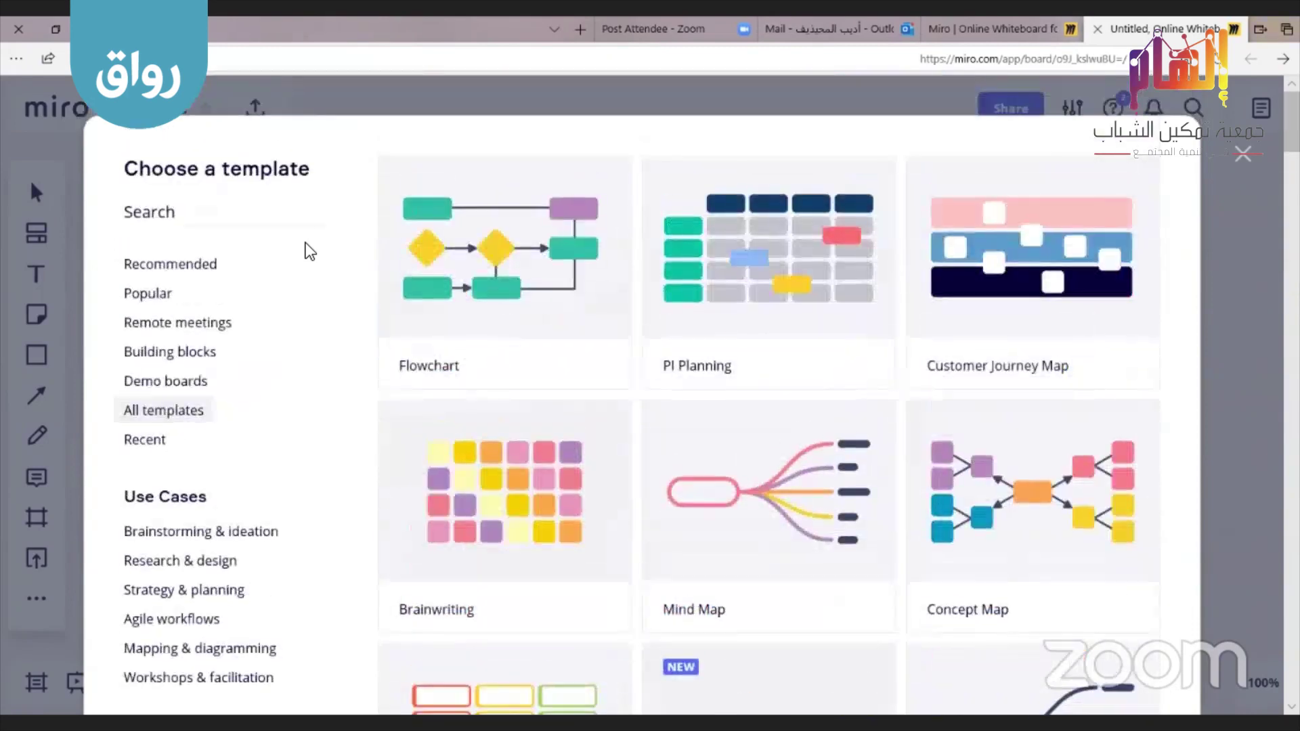
scroll(309, 252, "down", 1)
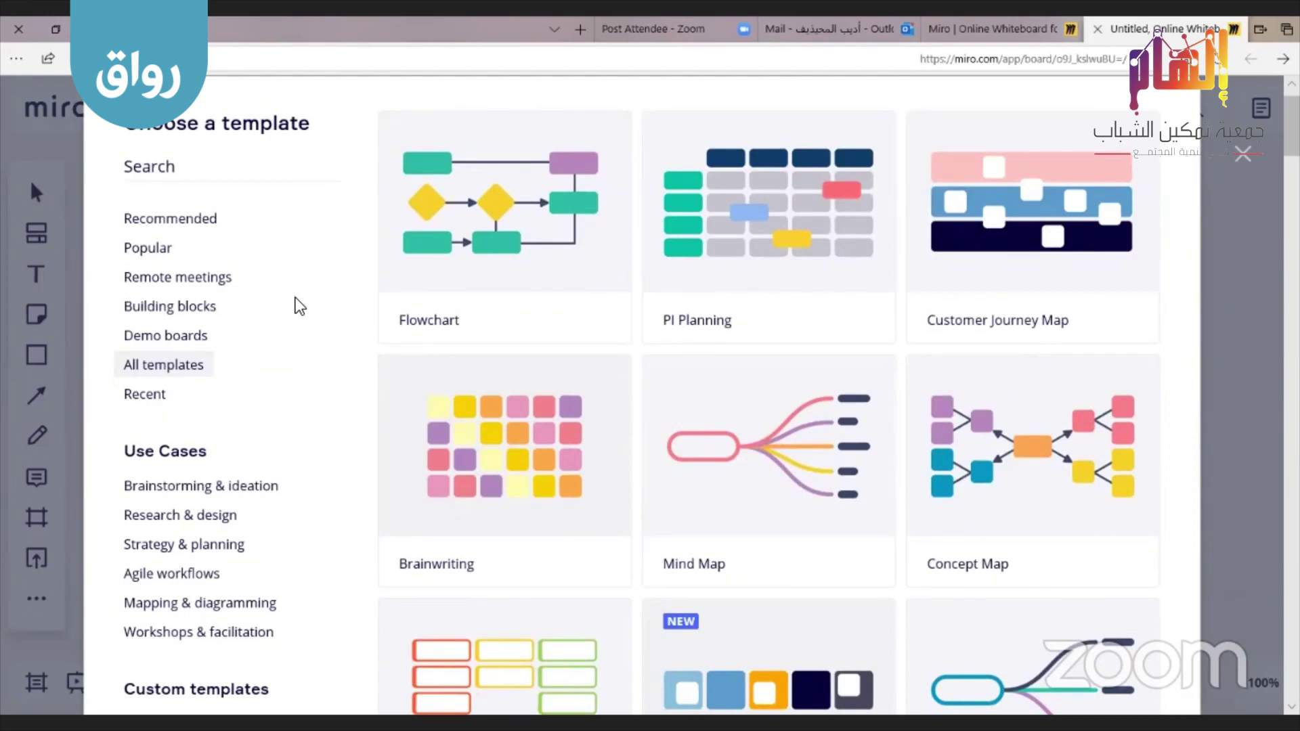
View the Recent templates and the Brainstorming & ideation use-case templates
left_click(145, 400)
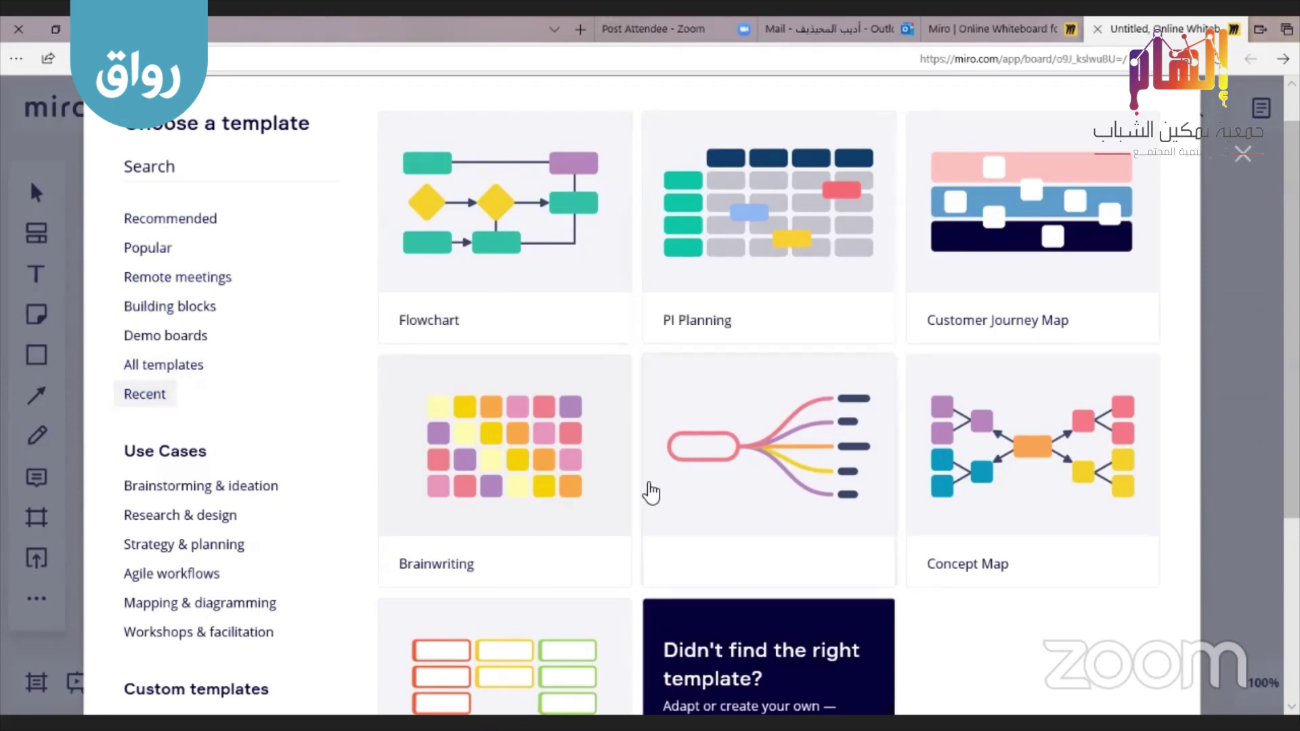
scroll(360, 402, "down", 3)
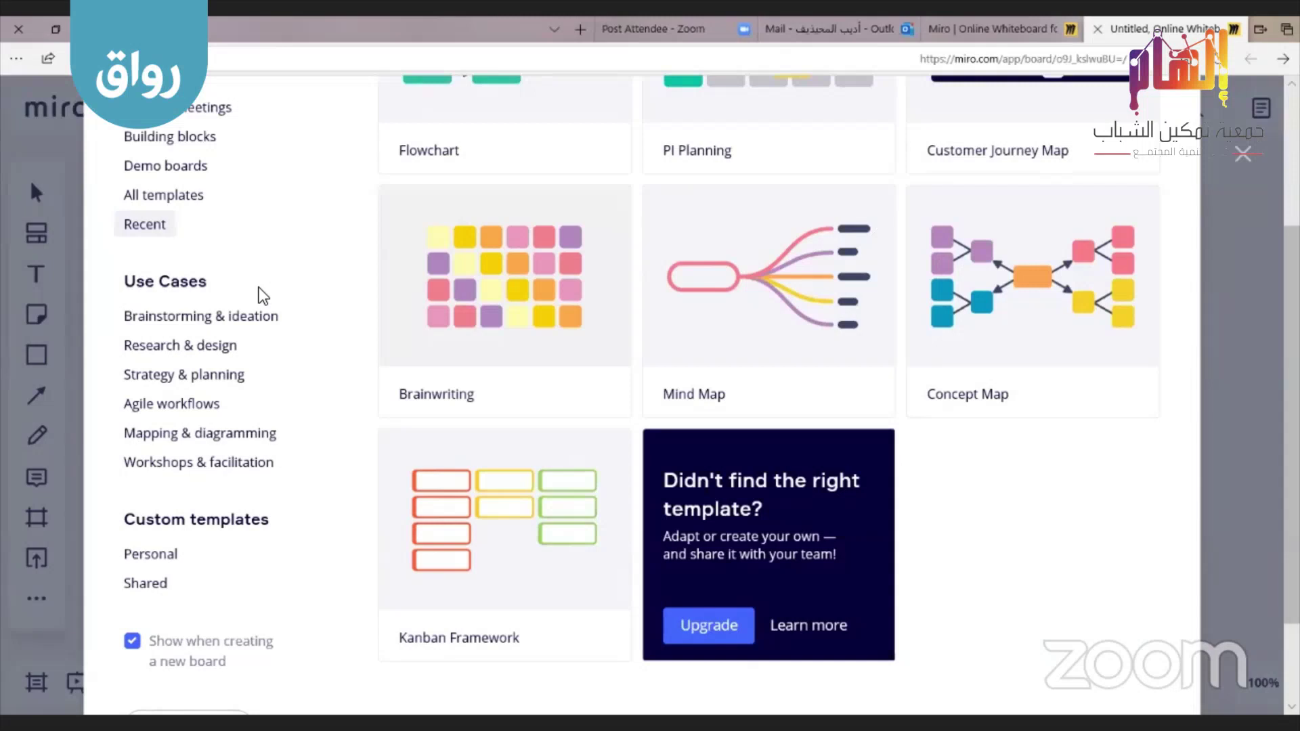
left_click(255, 324)
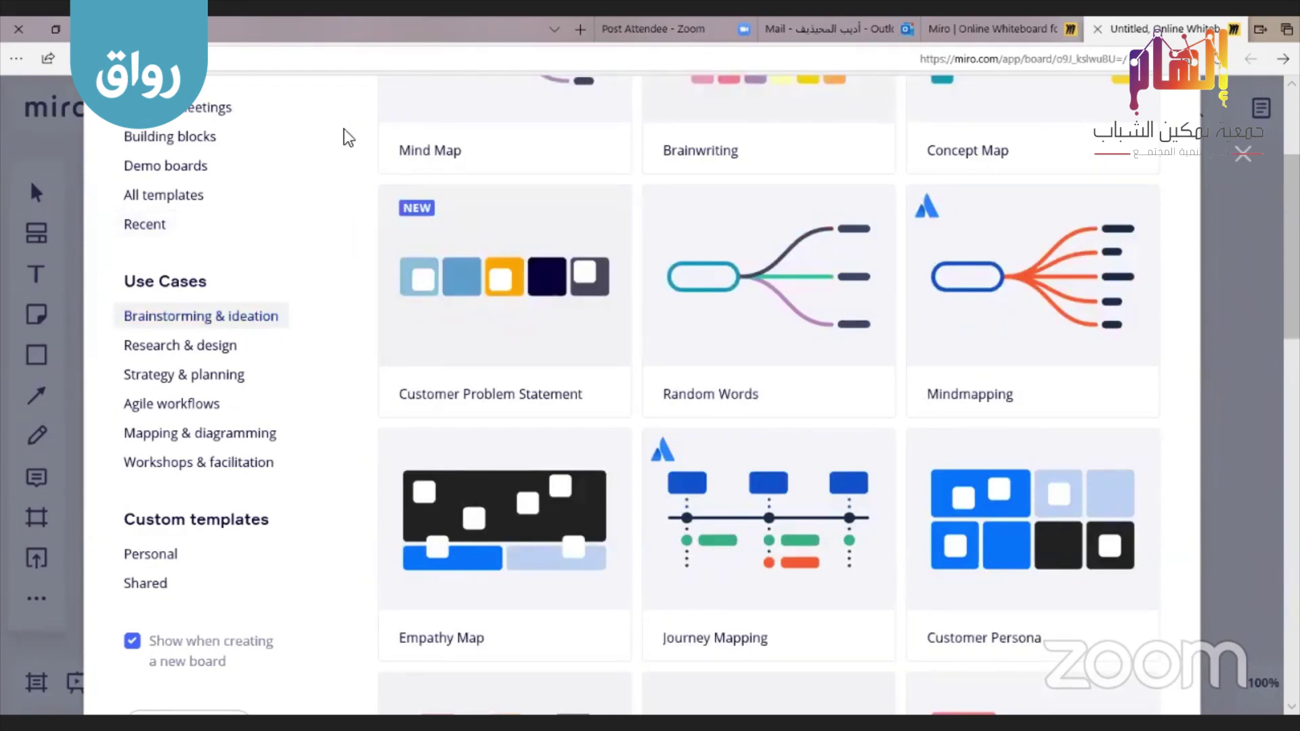
Look through the full list of Brainstorming & ideation templates
scroll(580, 397, "down", 5)
scroll(580, 398, "up", 3)
scroll(581, 397, "down", 15)
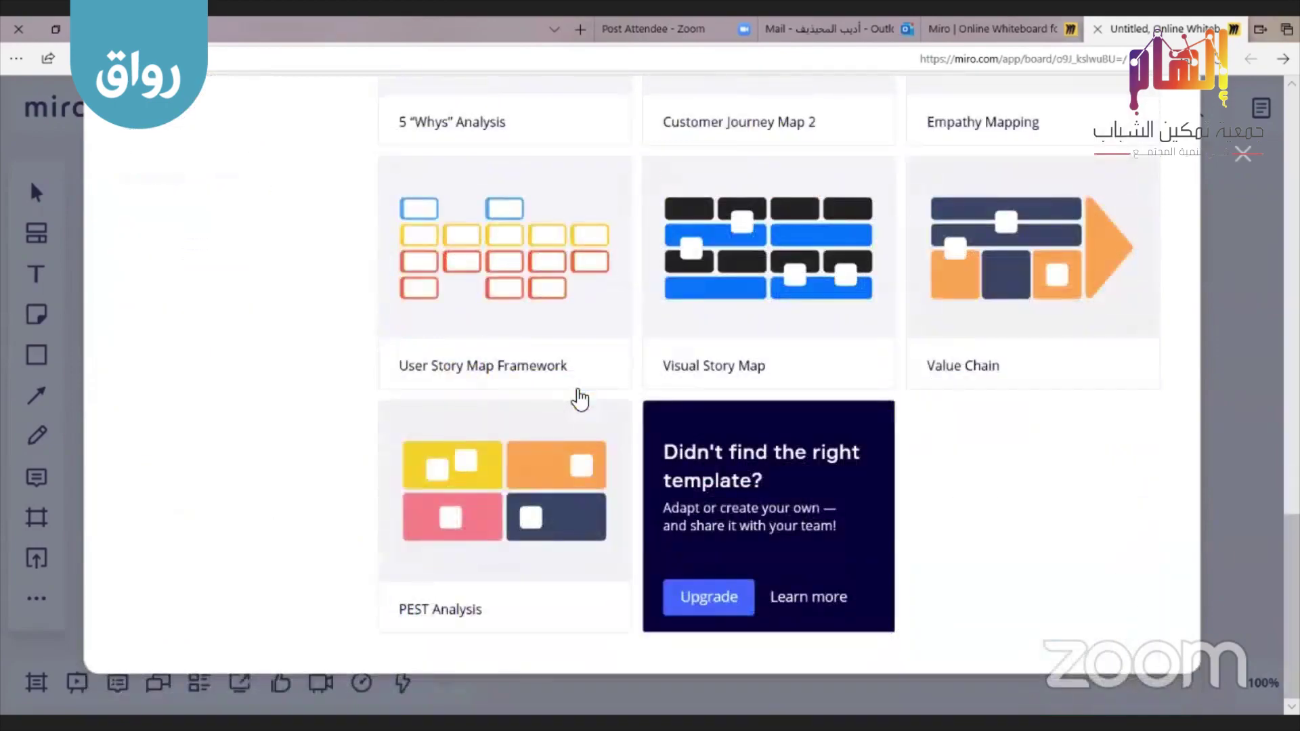
scroll(580, 398, "up", 15)
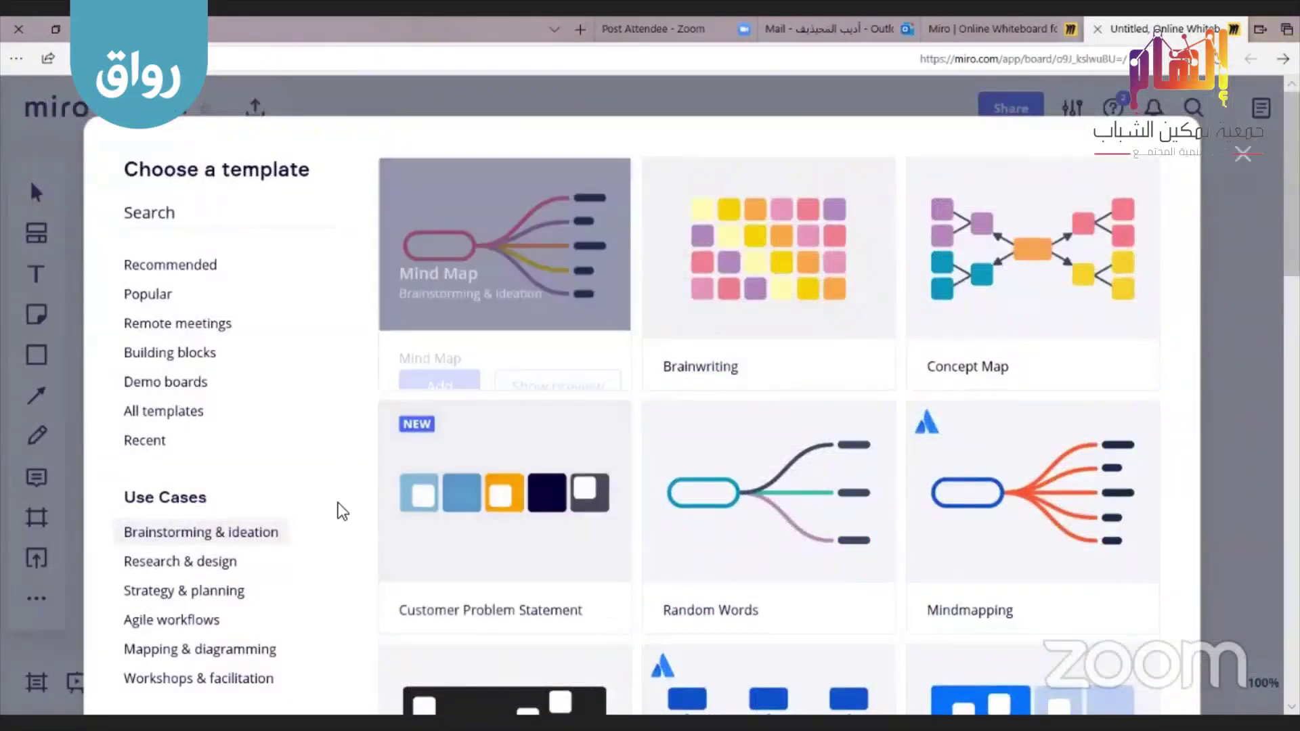
View the Research & design and Strategy & planning use-case templates
scroll(328, 543, "down", 3)
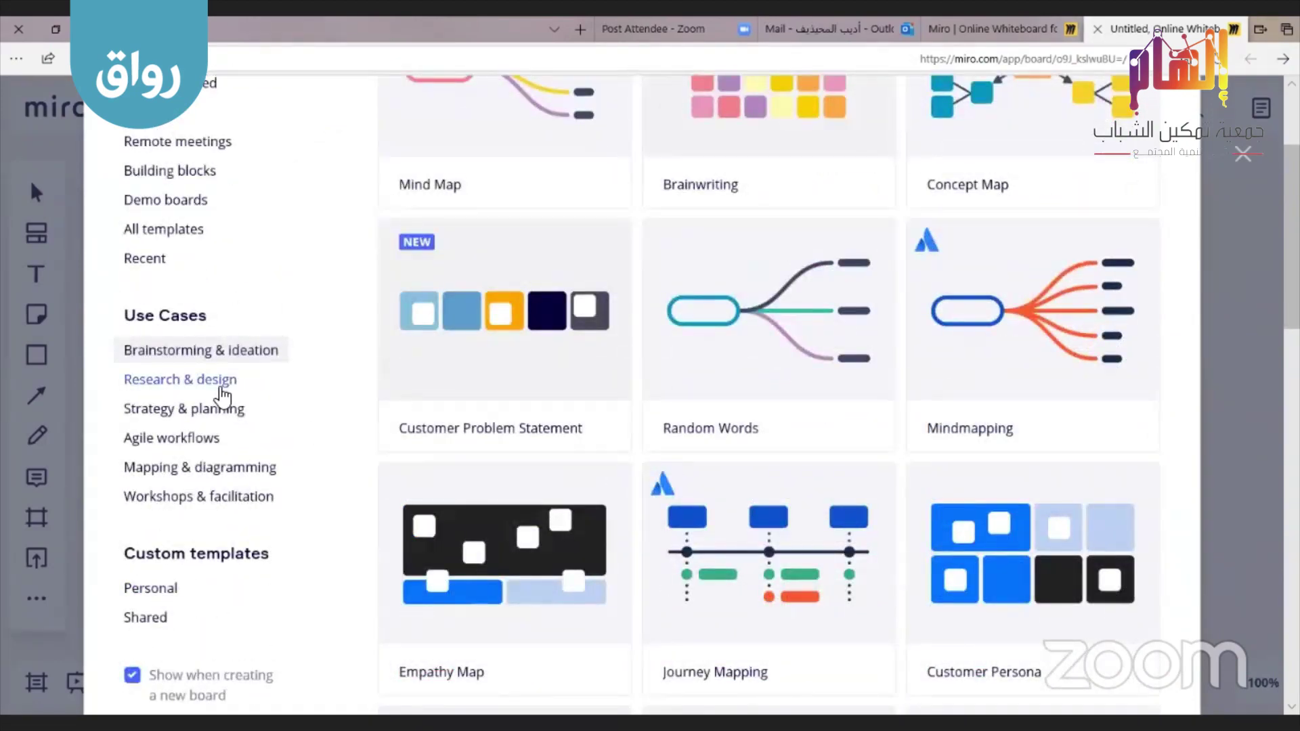
left_click(223, 395)
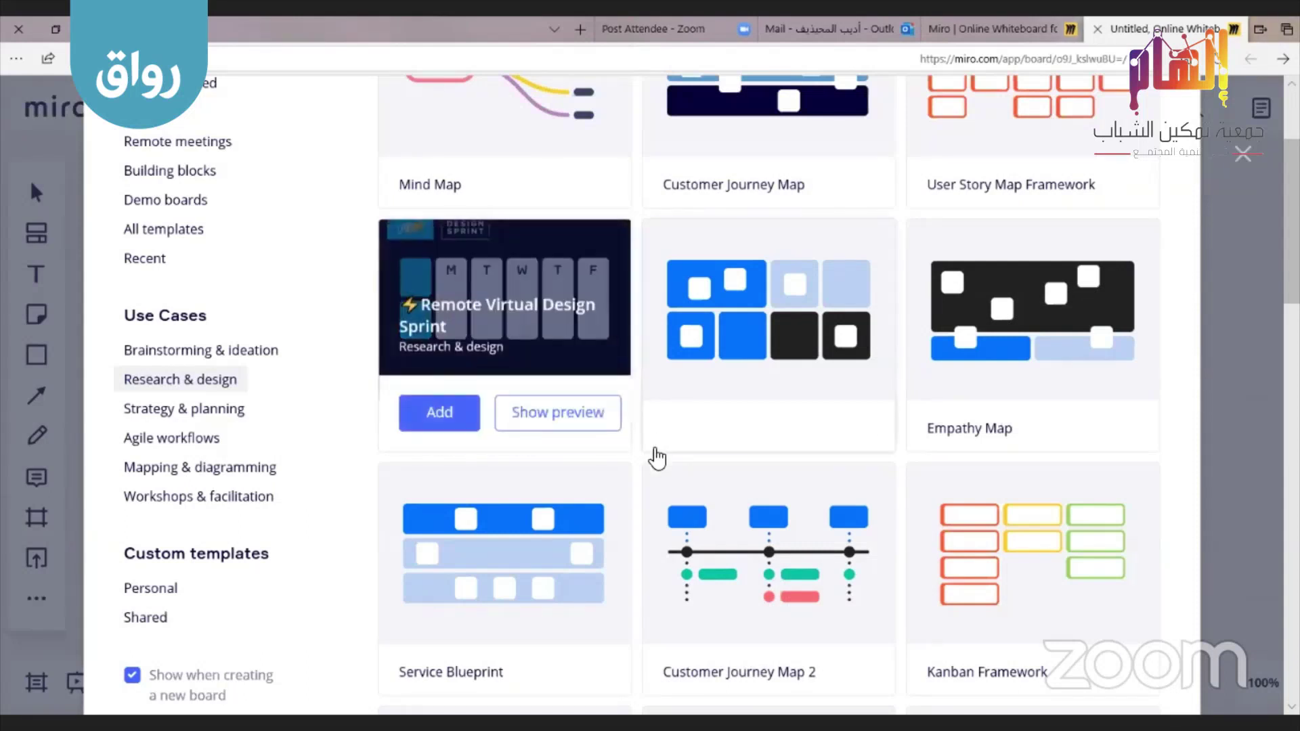
left_click(803, 336)
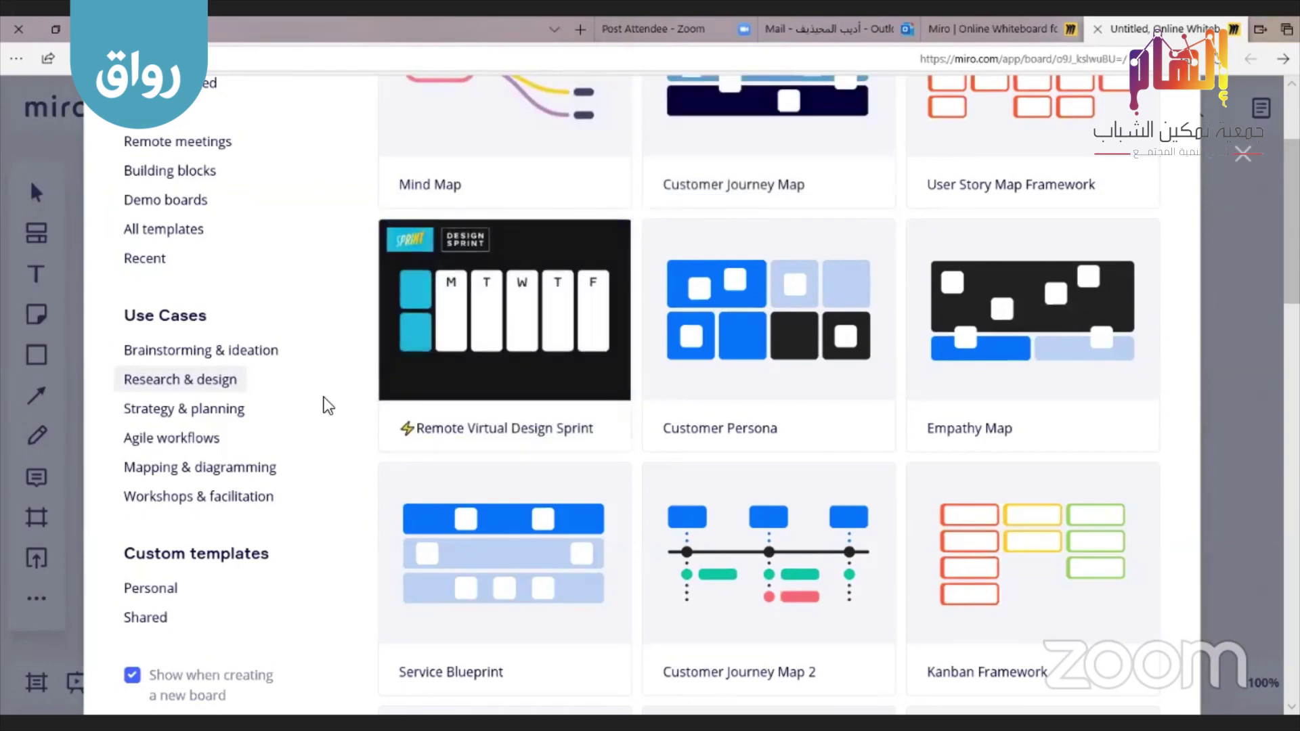
scroll(328, 405, "down", 1)
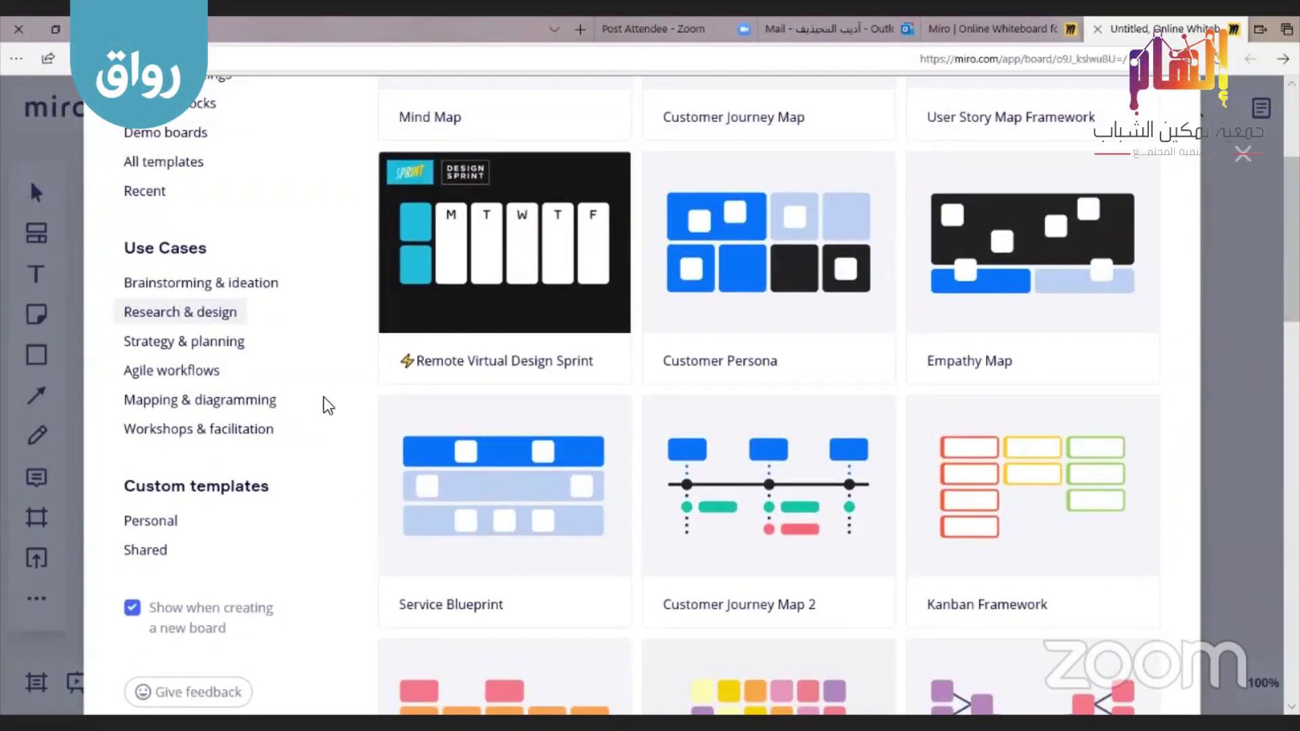
left_click(233, 345)
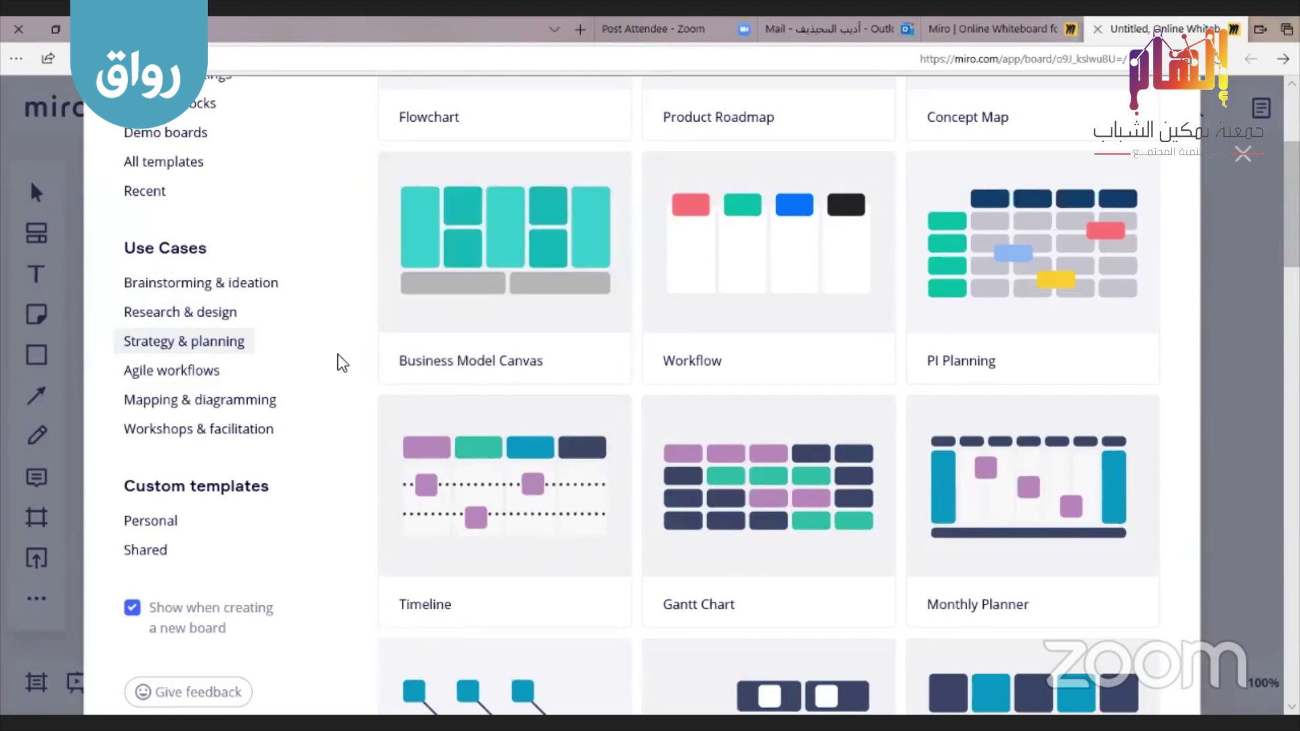
mouse_move(525, 340)
mouse_move(813, 352)
View the Agile workflows, Mapping & diagramming and Workshops & facilitation use-case templates
left_click(215, 372)
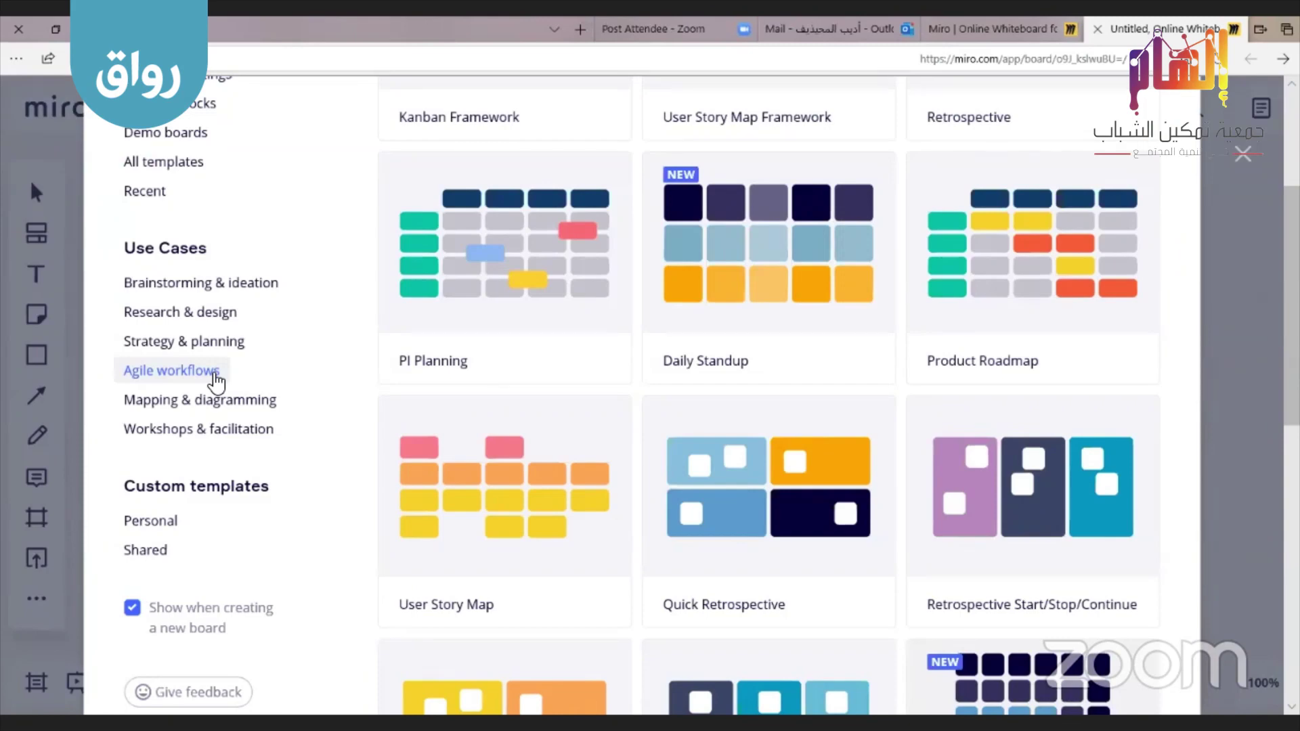
left_click(269, 405)
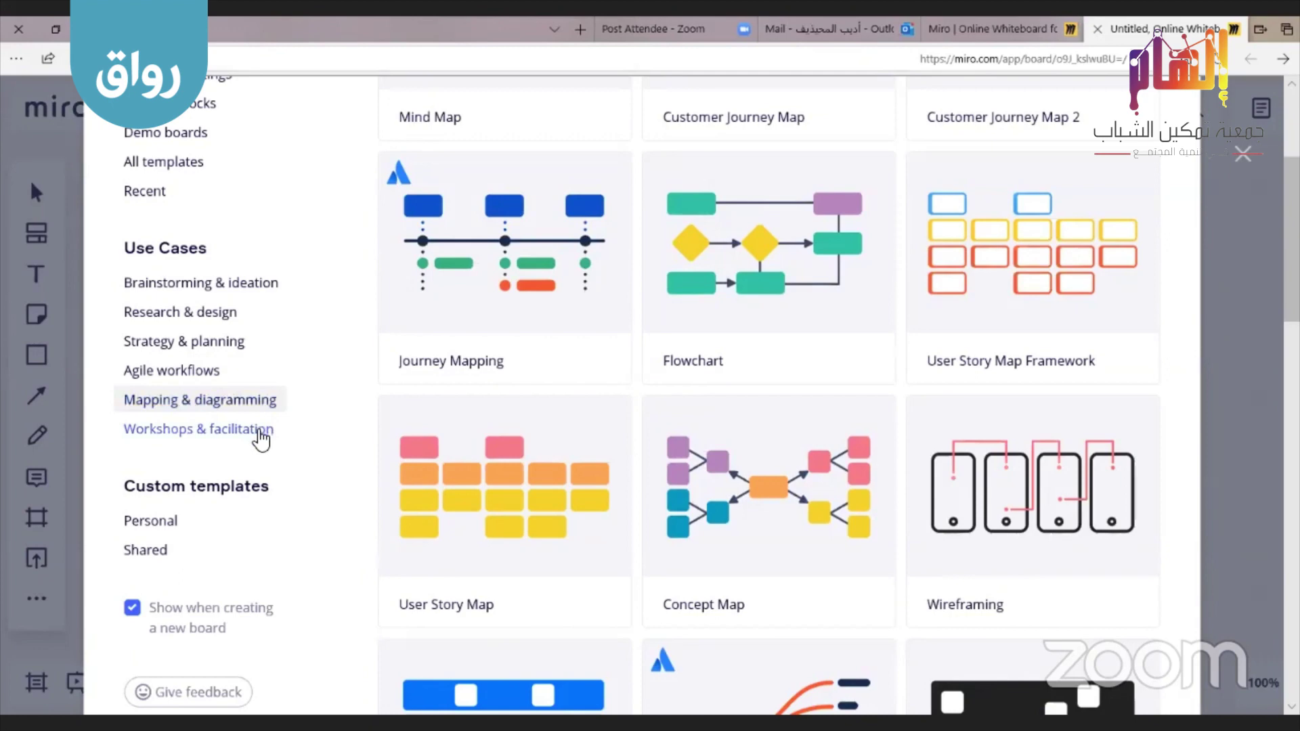
left_click(260, 439)
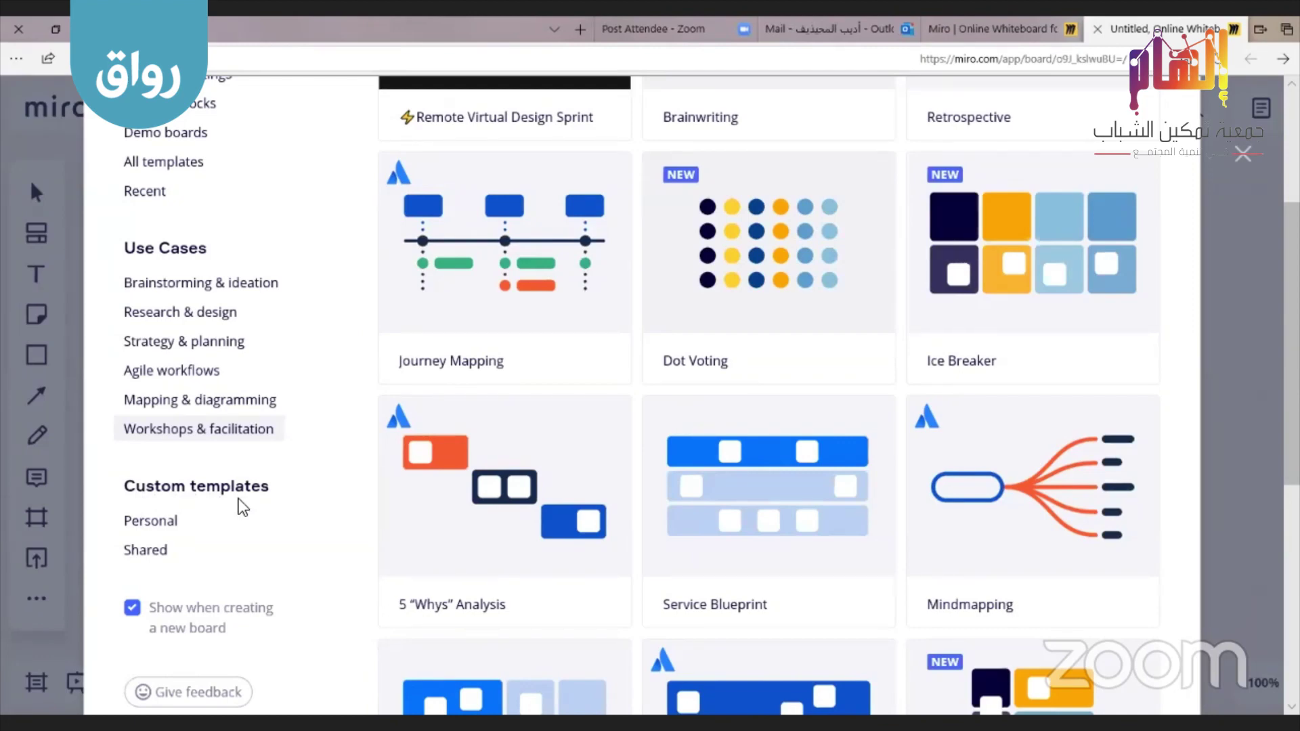
left_click(178, 522)
scroll(340, 394, "down", 2)
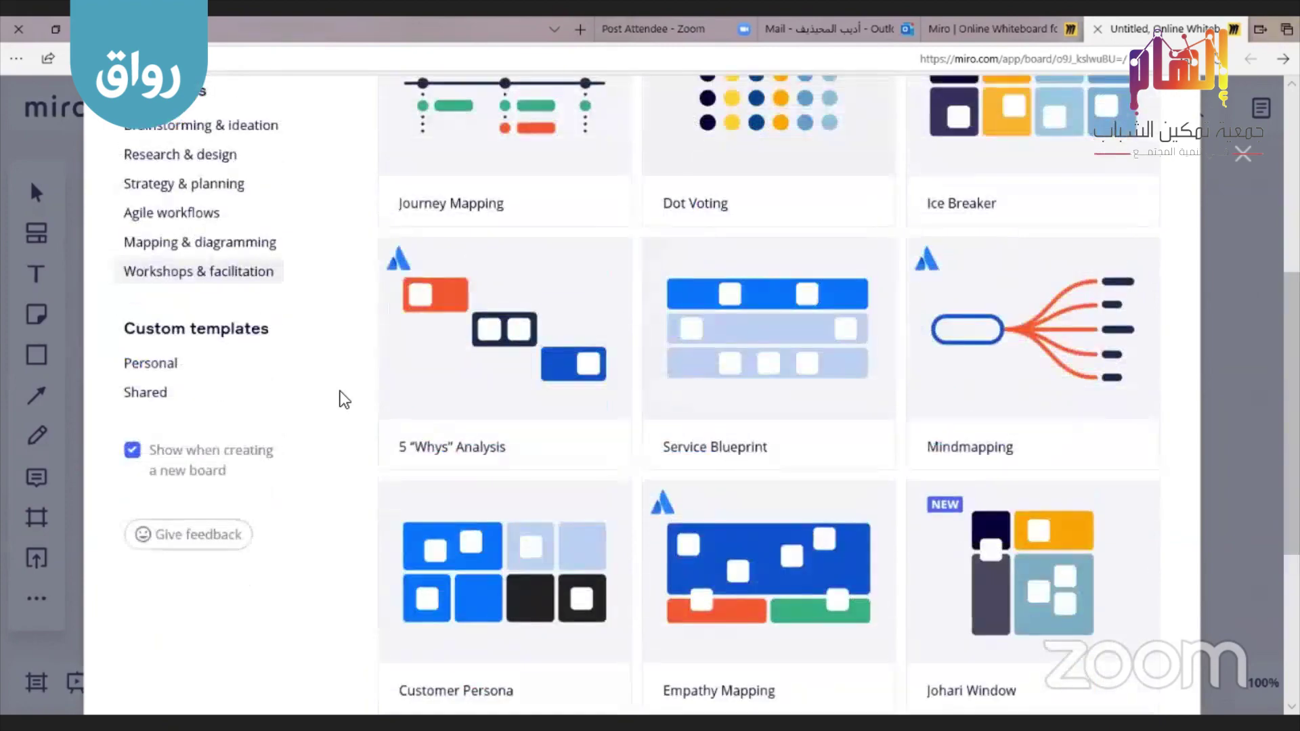
scroll(344, 399, "up", 6)
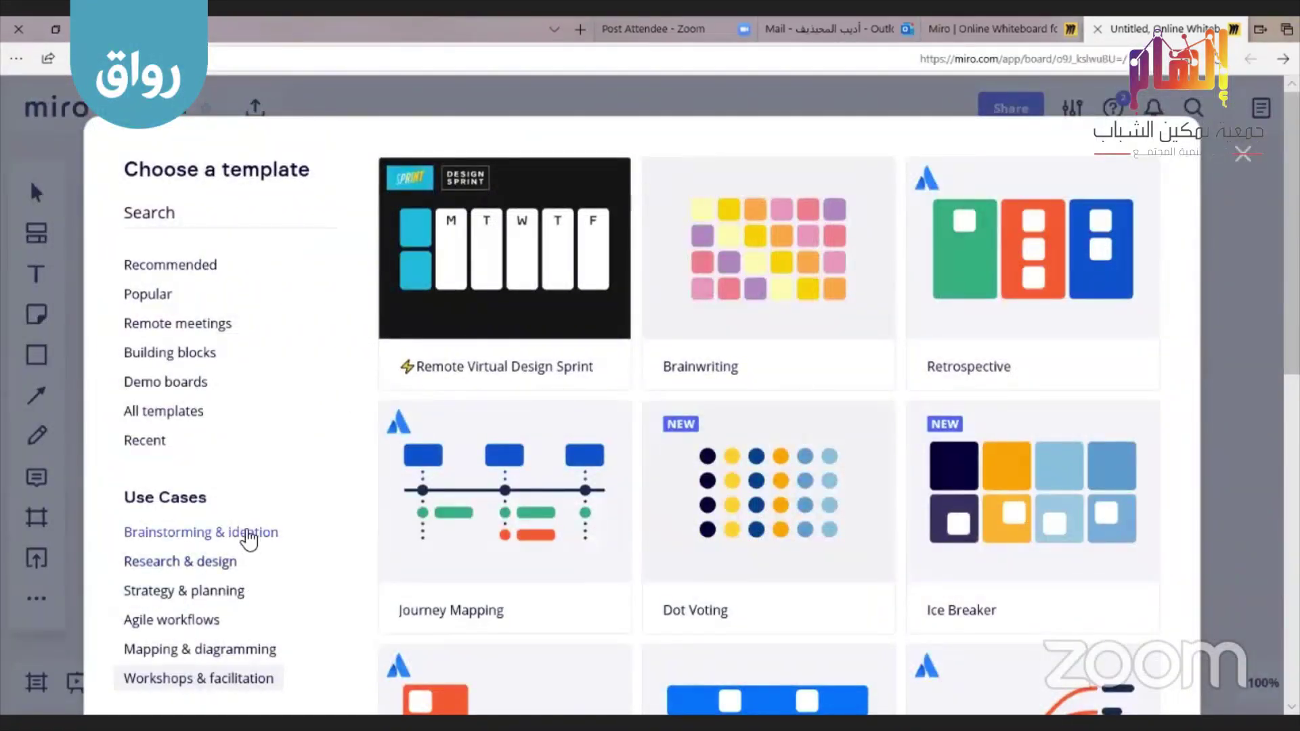
Preview the Random Words template from the Brainstorming & ideation use case and read its description
left_click(249, 537)
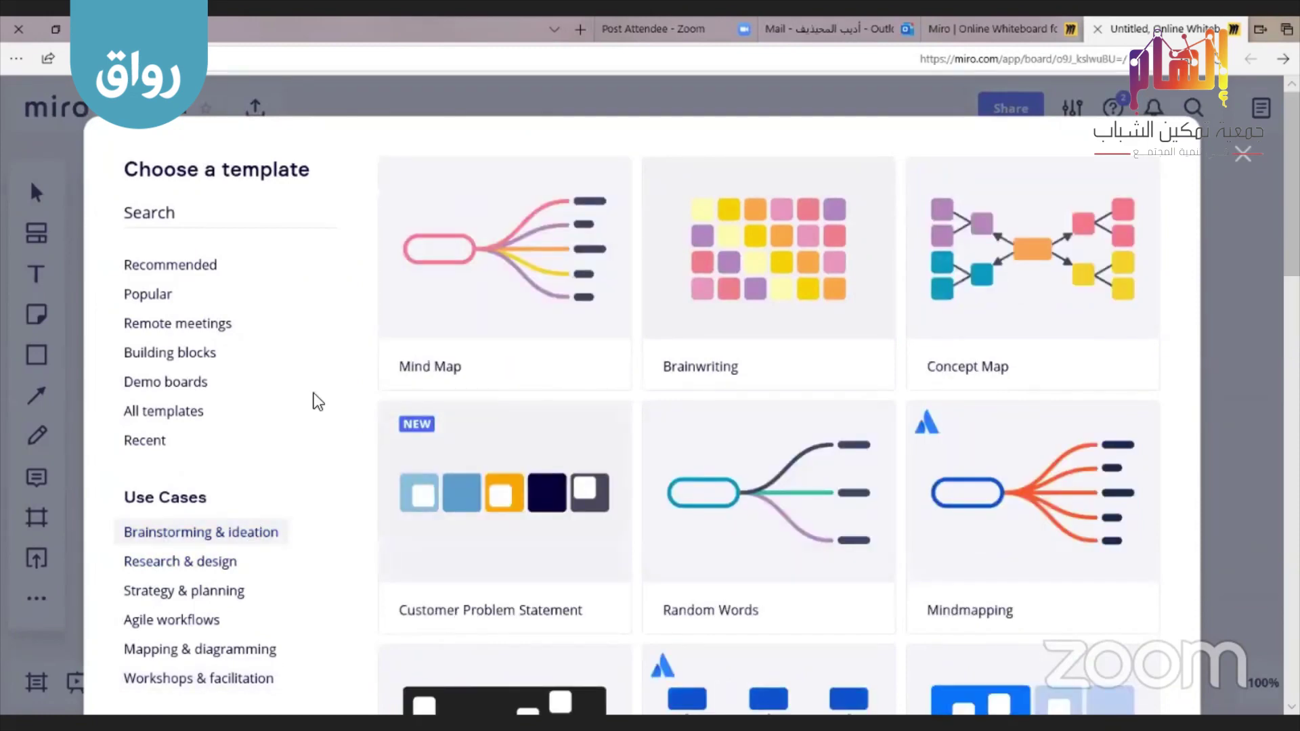
mouse_move(711, 458)
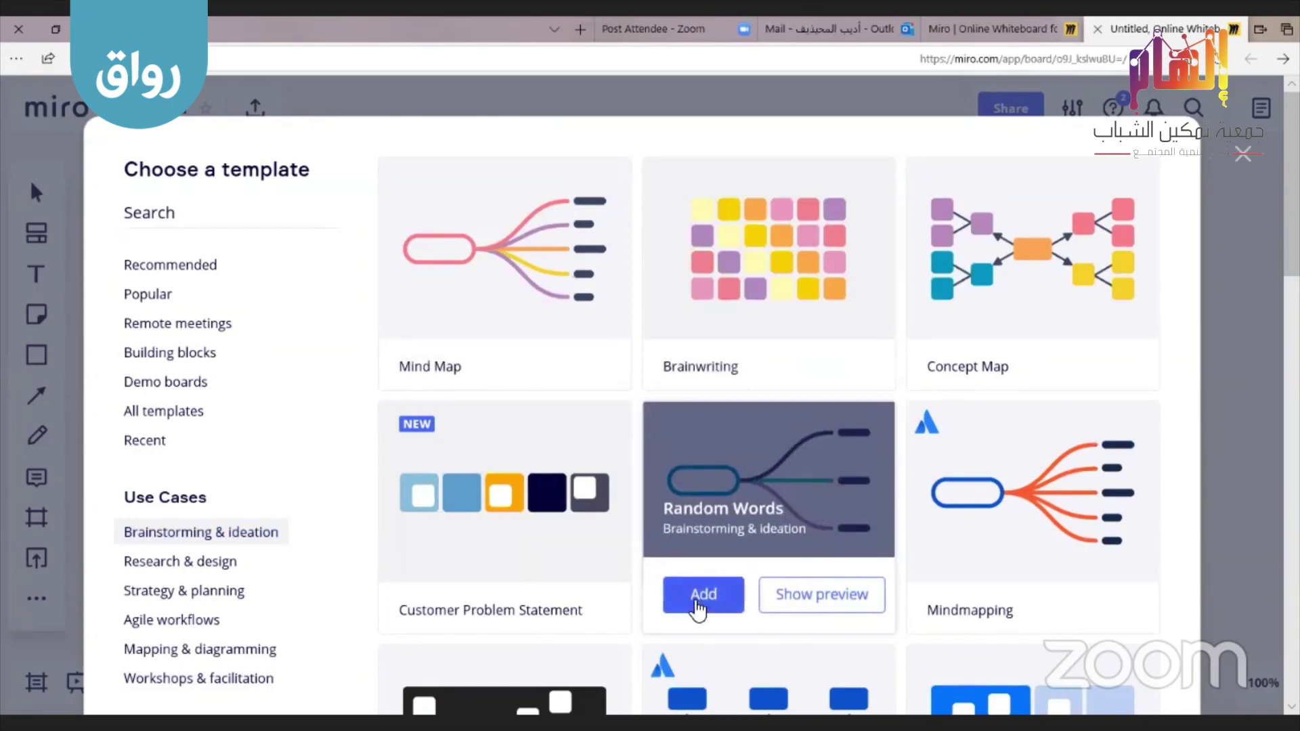
left_click(826, 594)
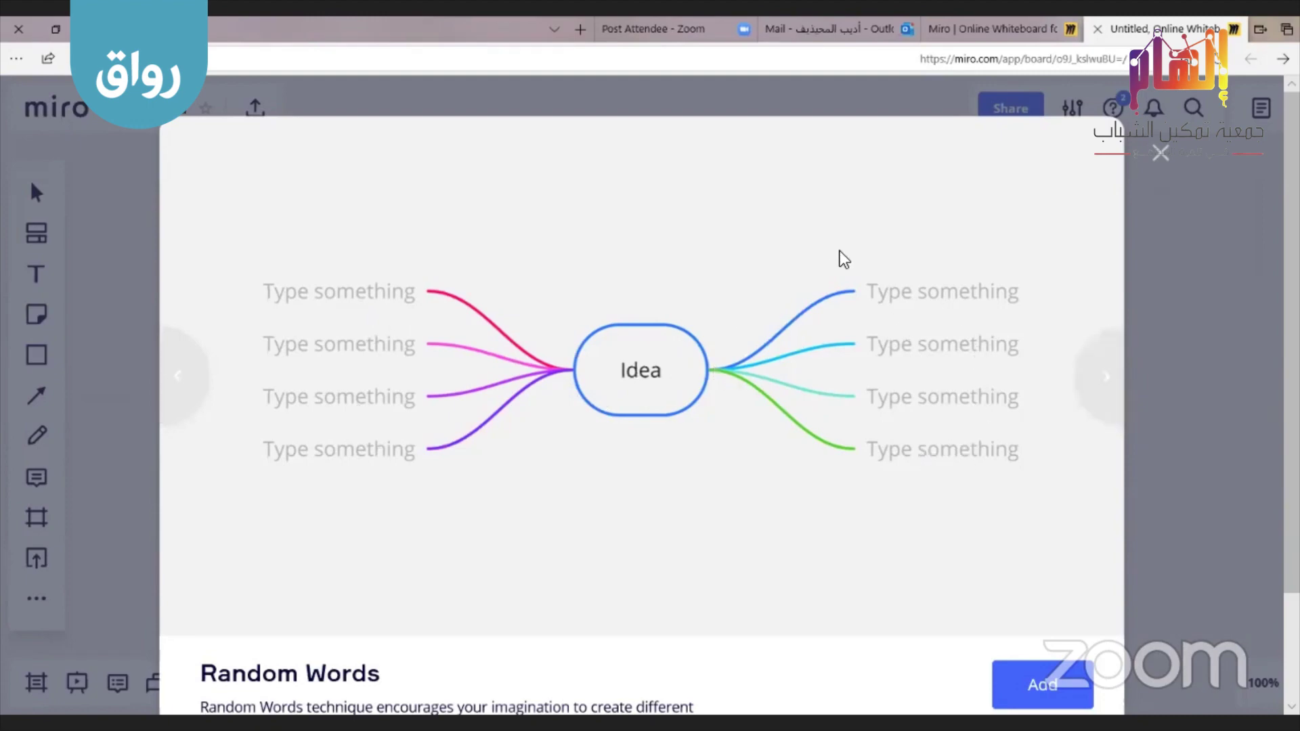
scroll(665, 511, "down", 2)
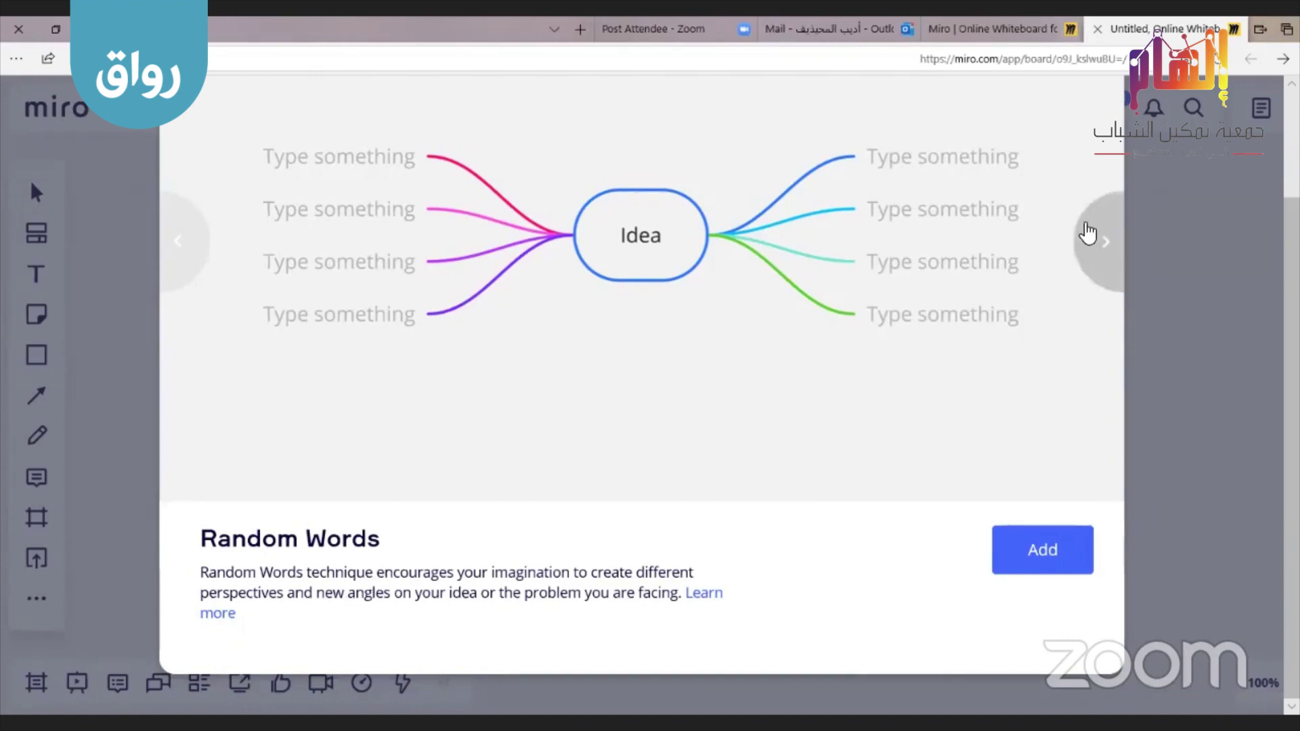
Page through the previews of the Mindmapping, Empathy Map and Journey Mapping templates, and return to the template list
left_click(1101, 243)
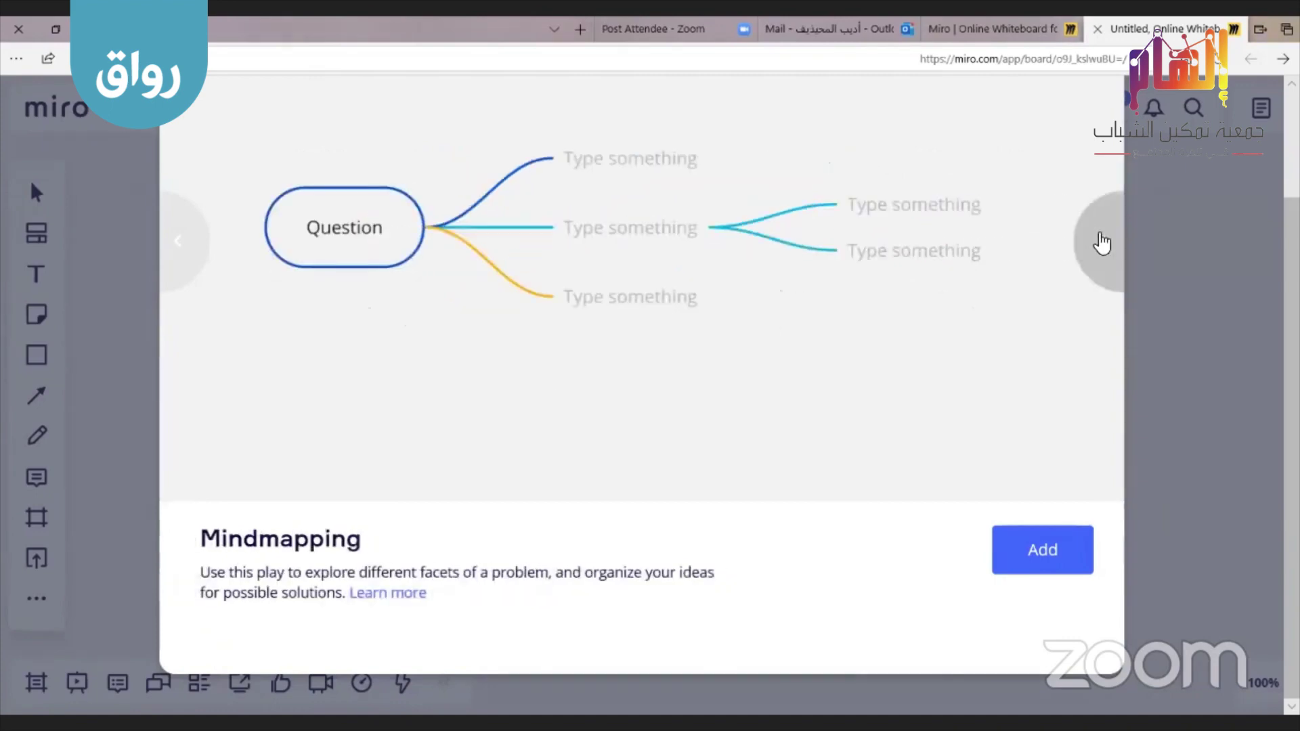
left_click(1102, 243)
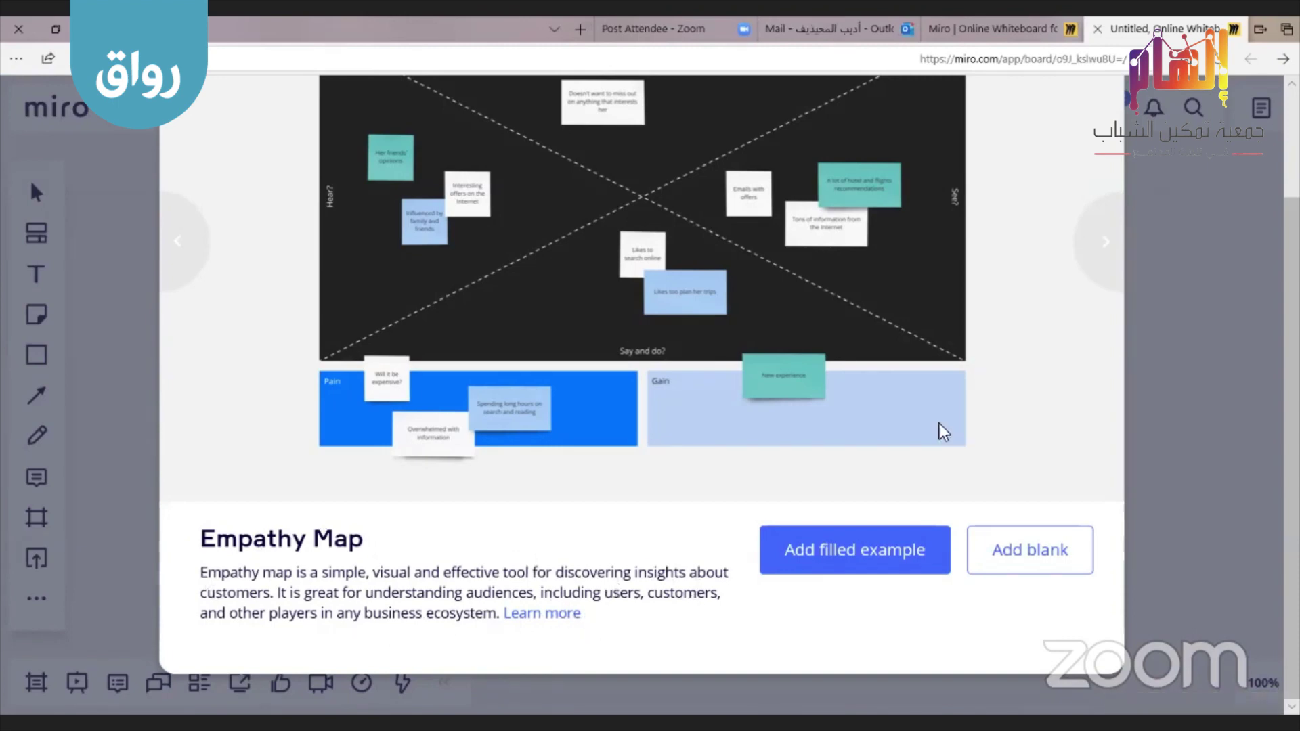
left_click(1096, 245)
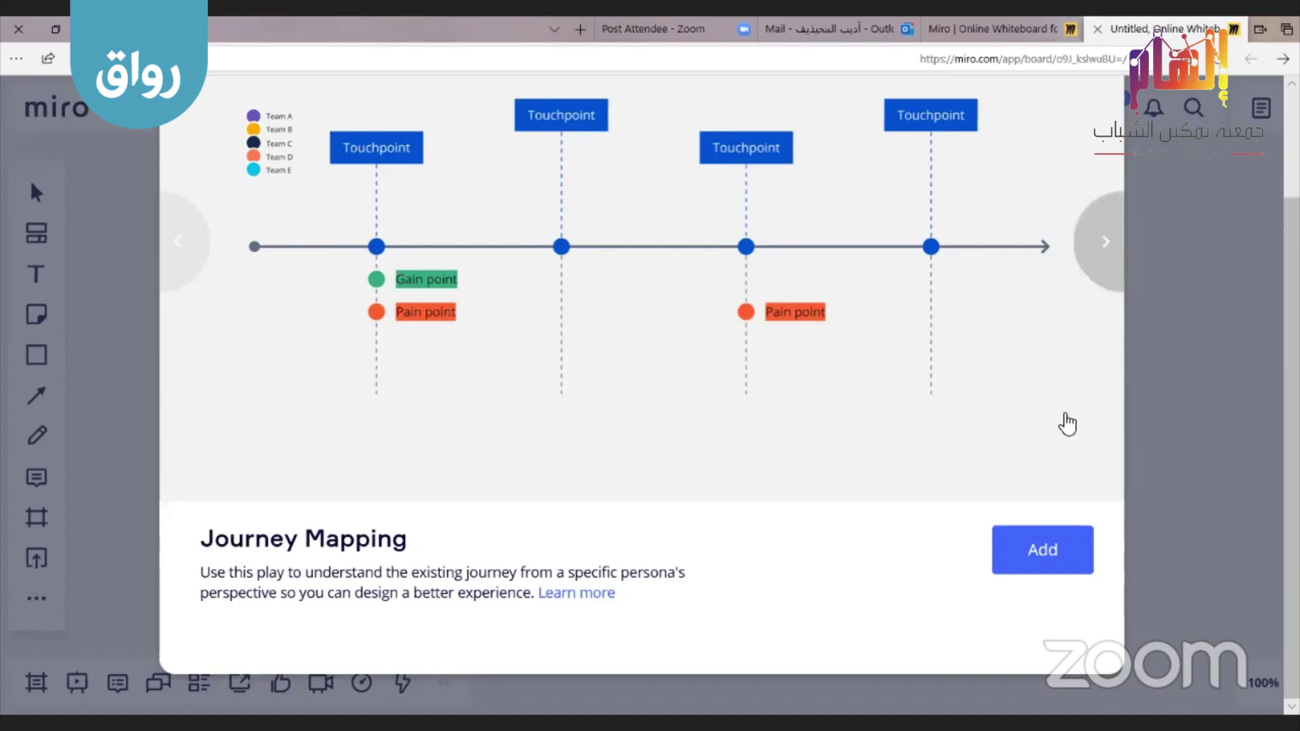
scroll(1068, 425, "up", 2)
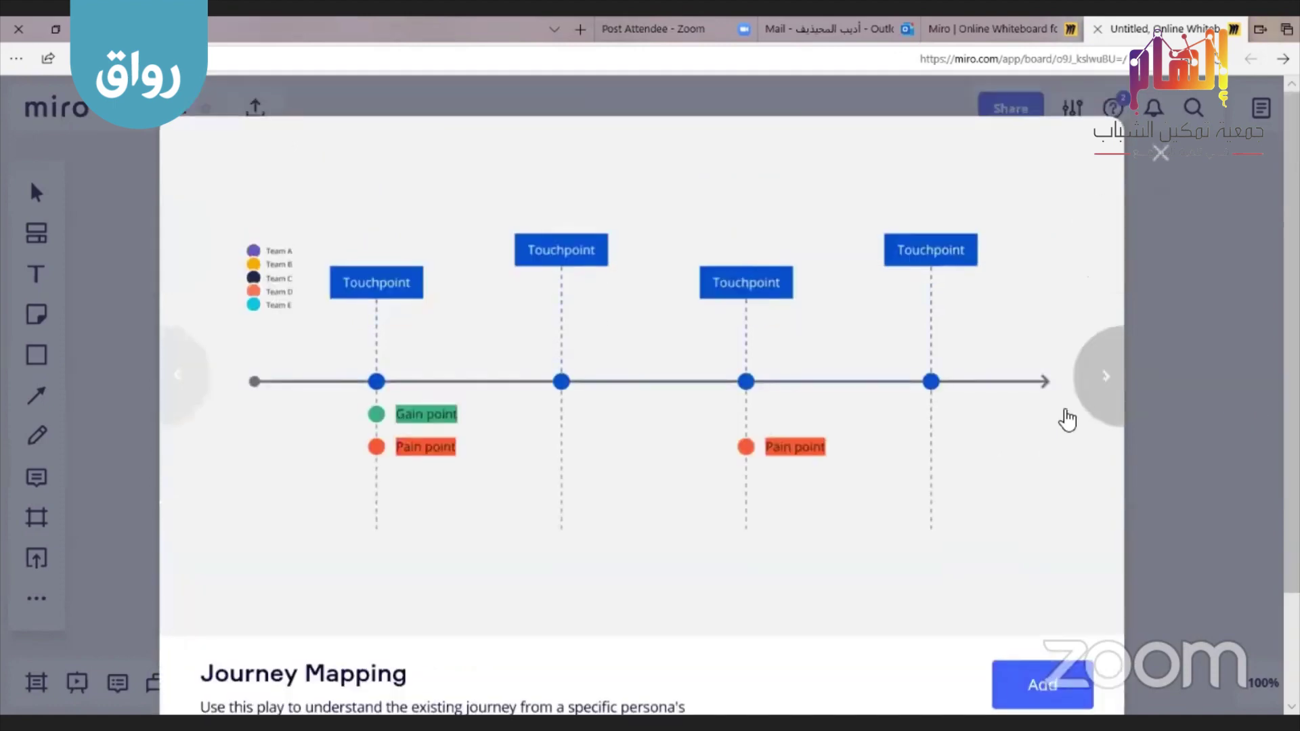
left_click(1161, 155)
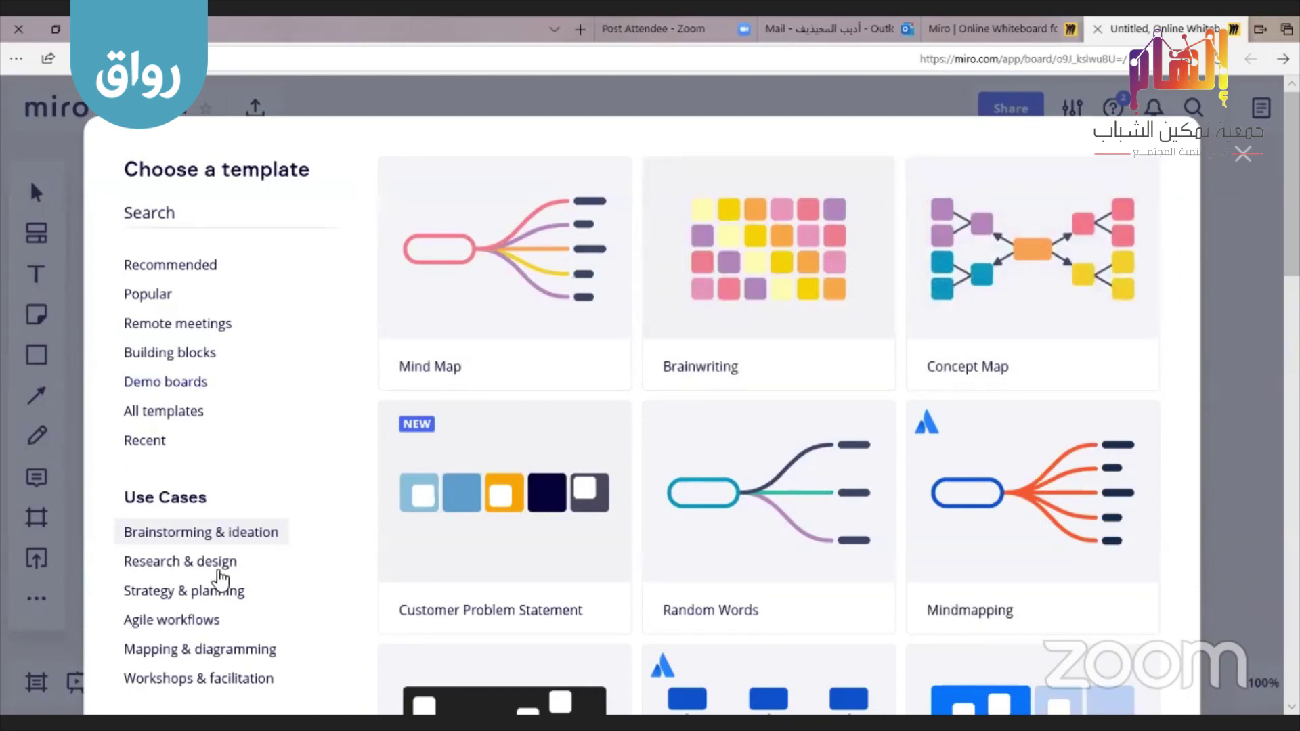
Look over the template categories once more and close the template chooser without adding a template
scroll(344, 472, "down", 3)
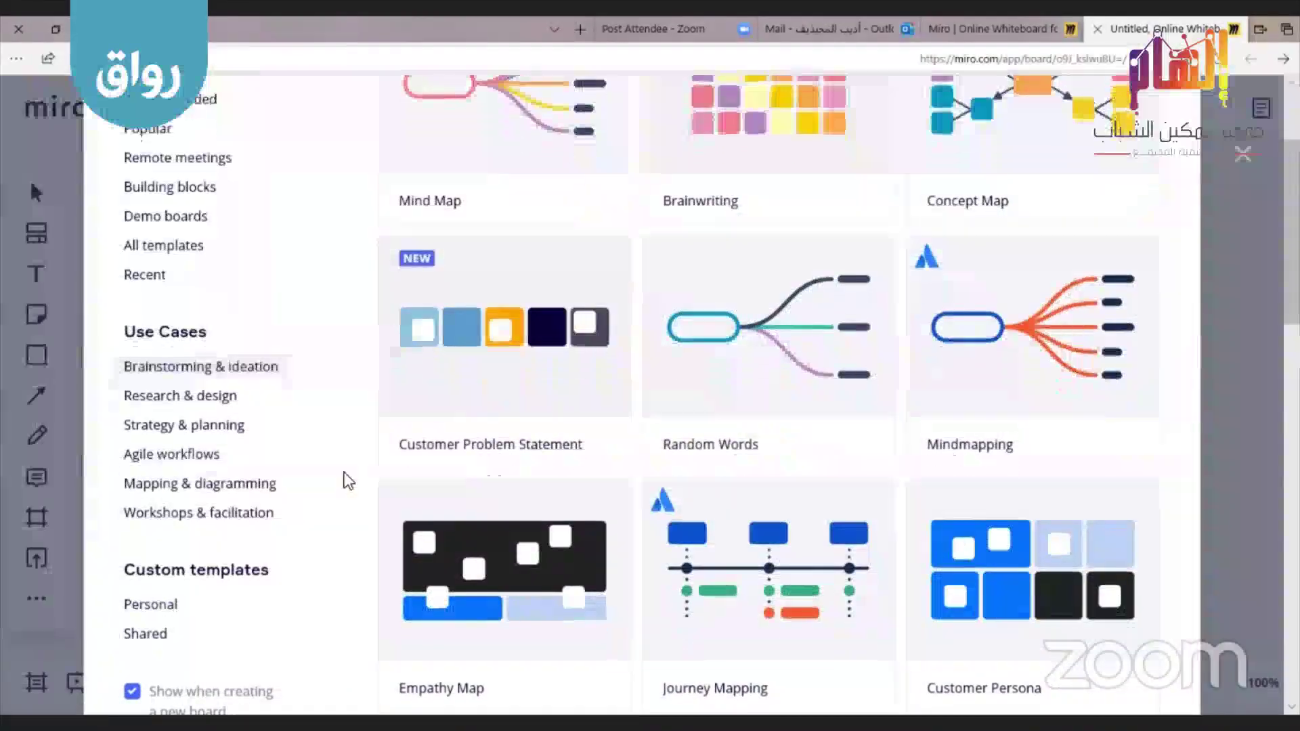
scroll(344, 473, "up", 3)
scroll(343, 473, "down", 1)
scroll(348, 482, "down", 1)
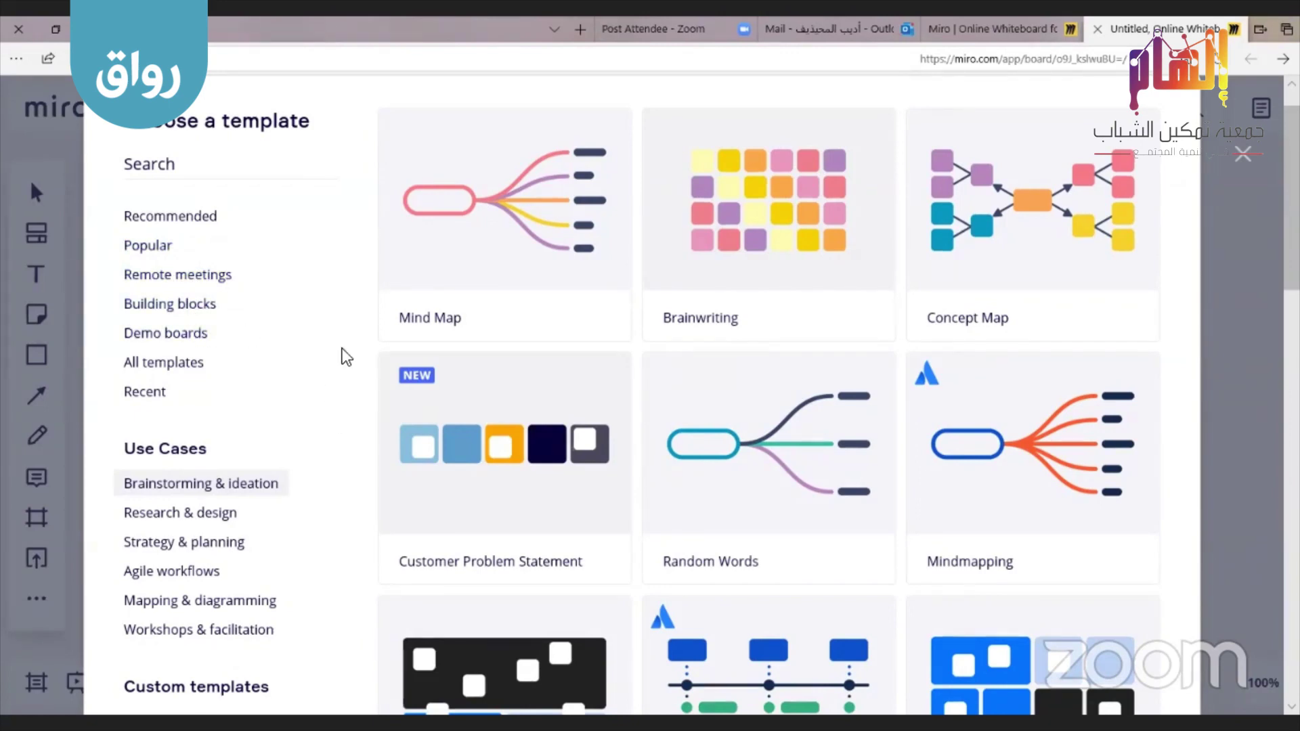
scroll(346, 324, "down", 3)
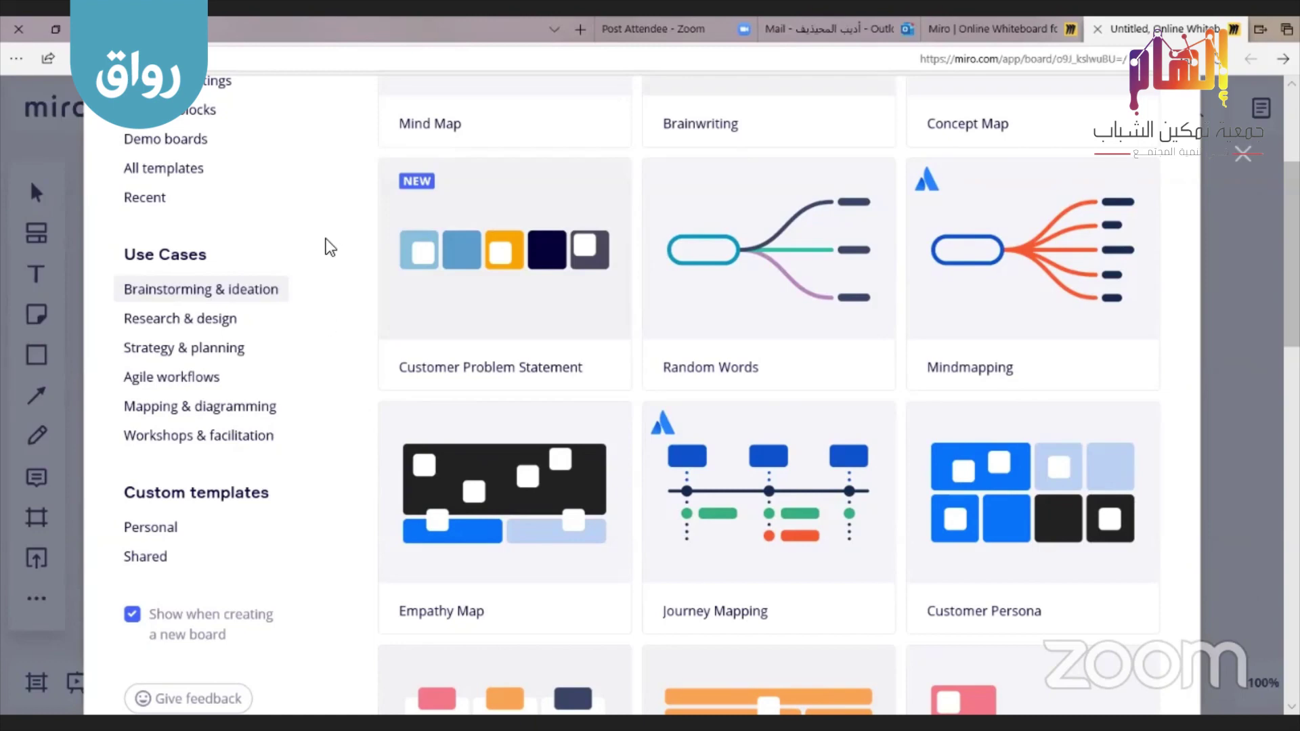
scroll(328, 245, "down", 2)
scroll(328, 245, "up", 4)
scroll(327, 238, "down", 1)
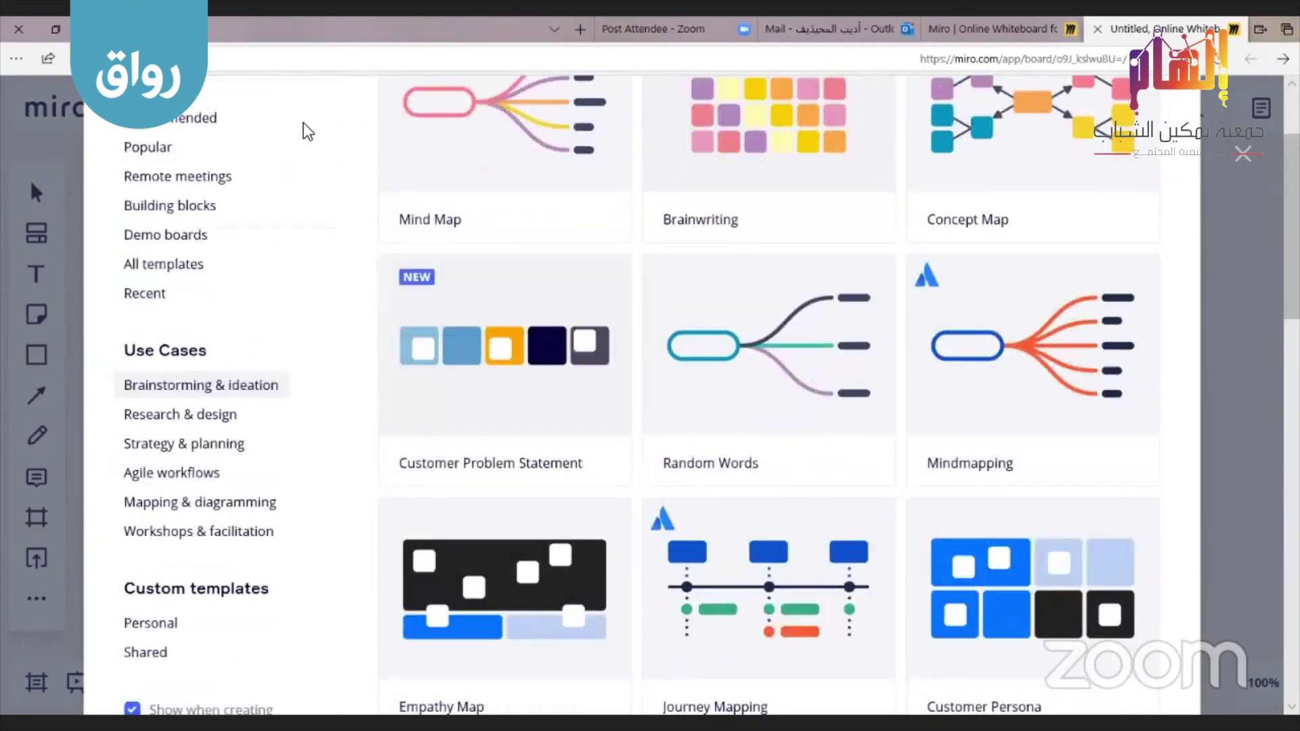
scroll(304, 123, "up", 2)
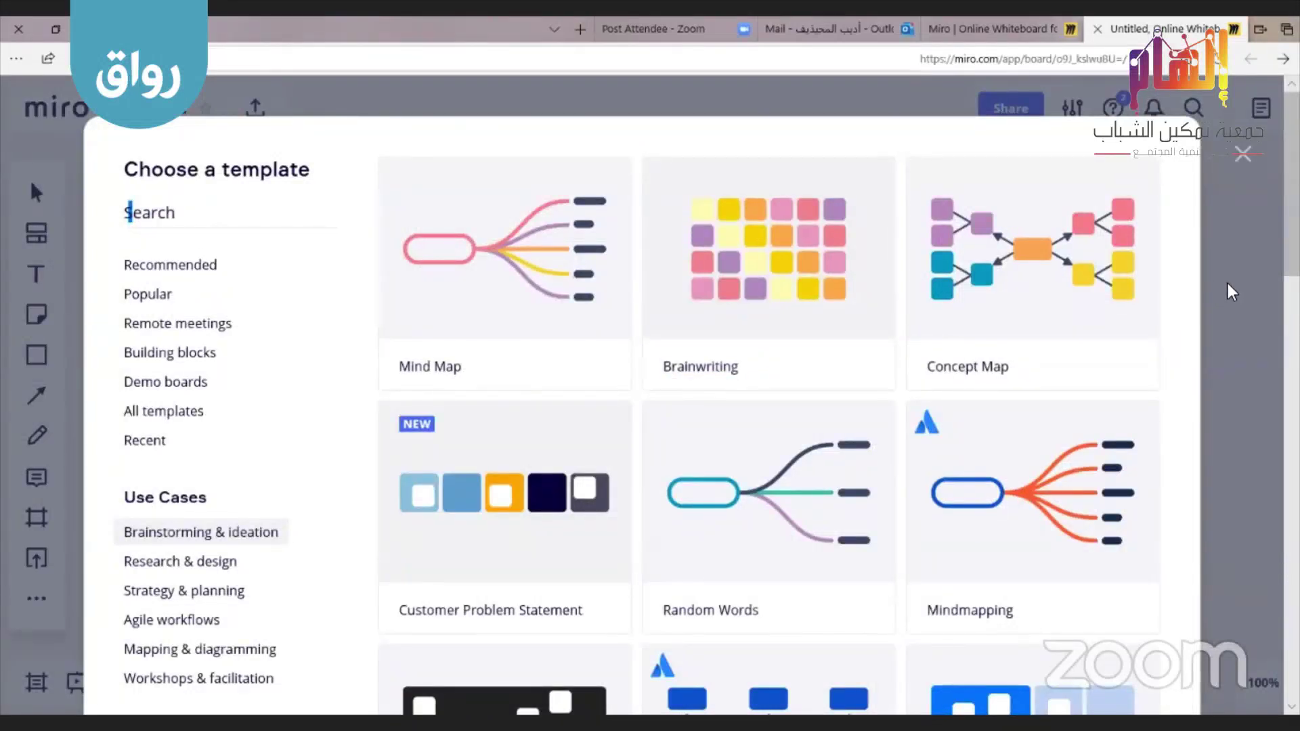
left_click(1248, 156)
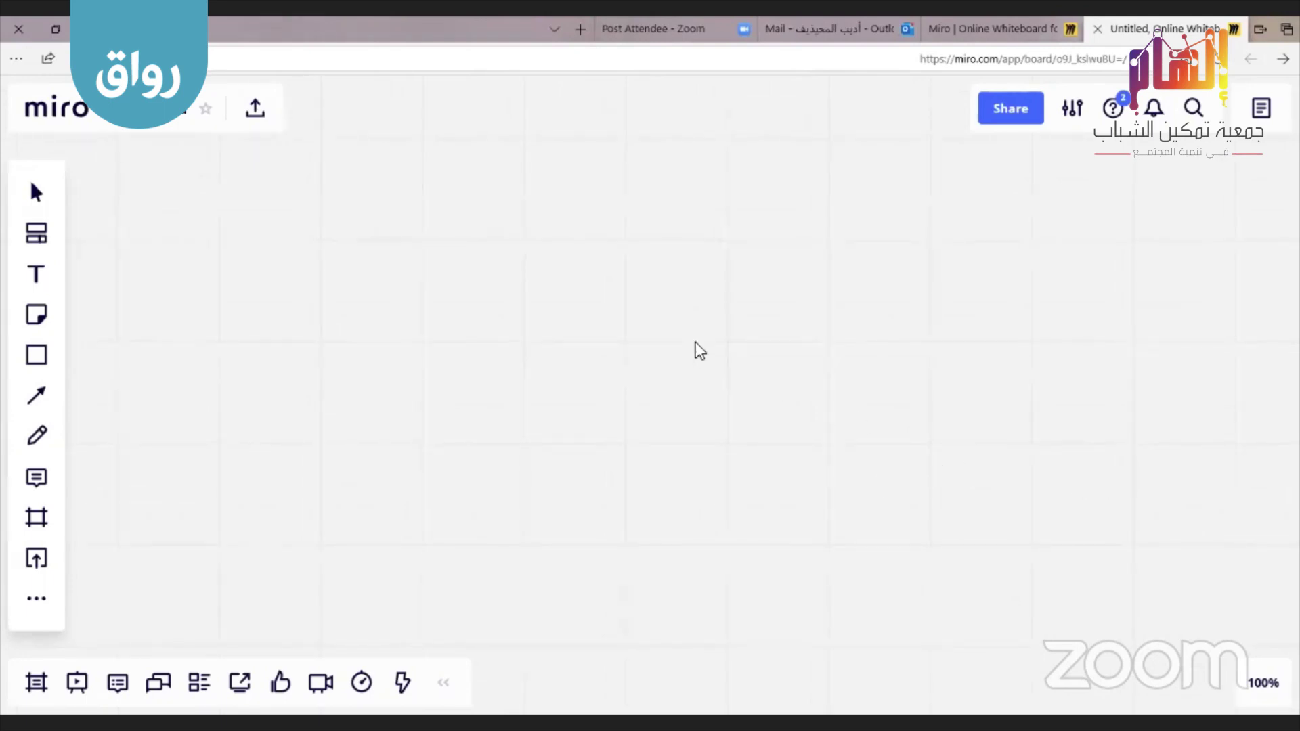
Select everything on the board and delete it
mouse_move(1265, 685)
left_click_drag(693, 485, 753, 499)
left_click_drag(688, 298, 375, 428)
left_click_drag(405, 228, 860, 454)
key("ctrl+a")
key("Delete")
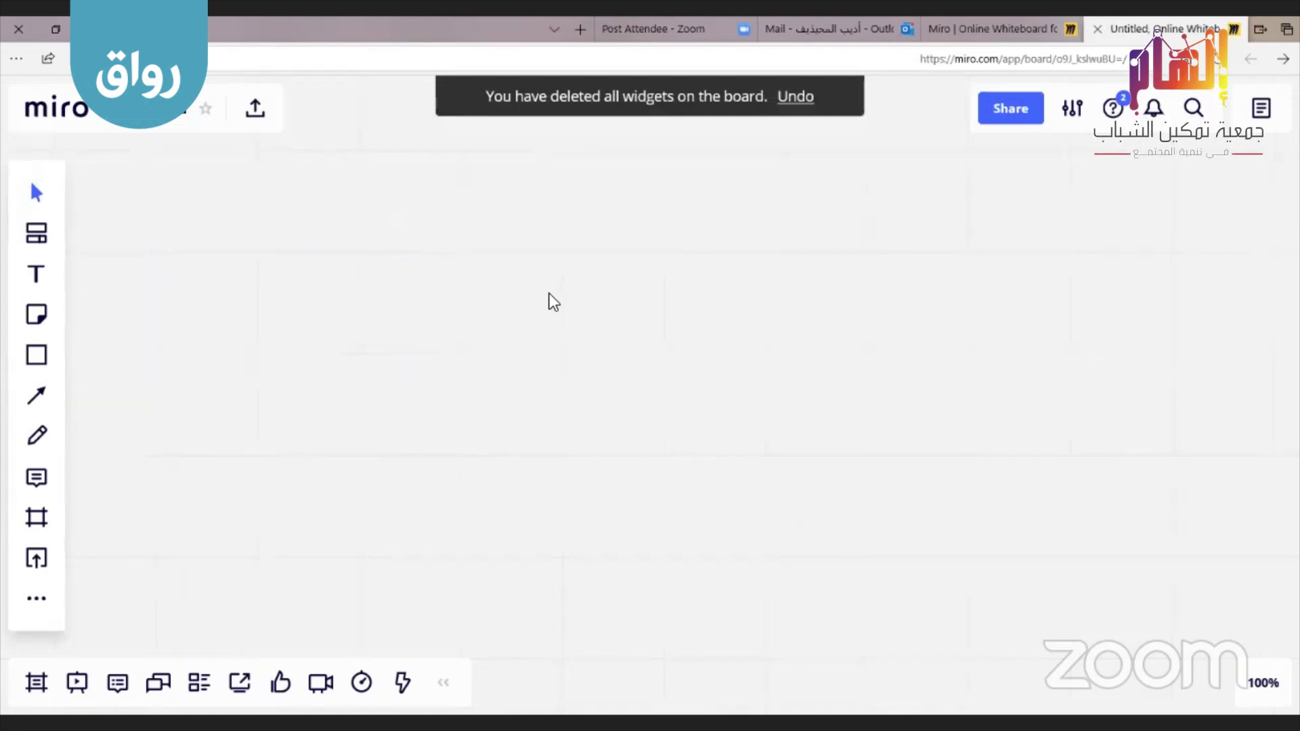
Add a text box reading "منصة رواق" in the board's upper middle area and enlarge it to font size 20
double_click(550, 294)
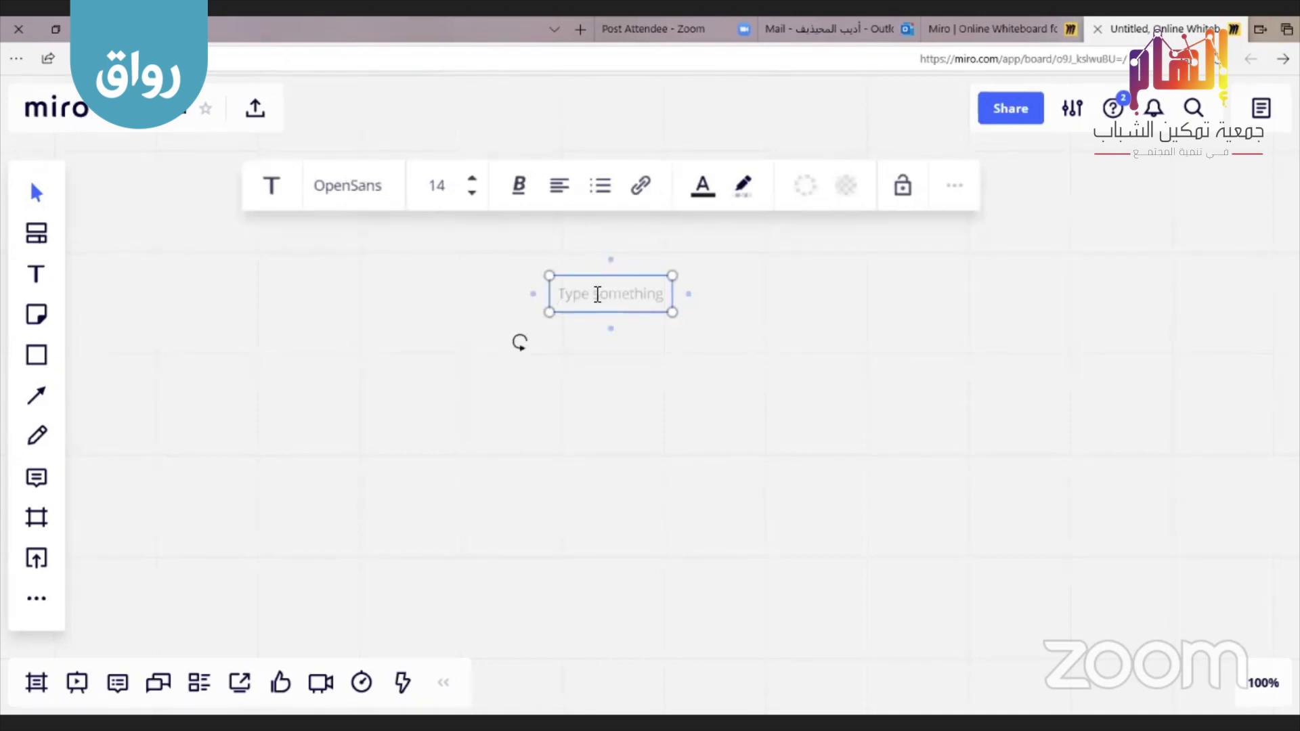
type("من")
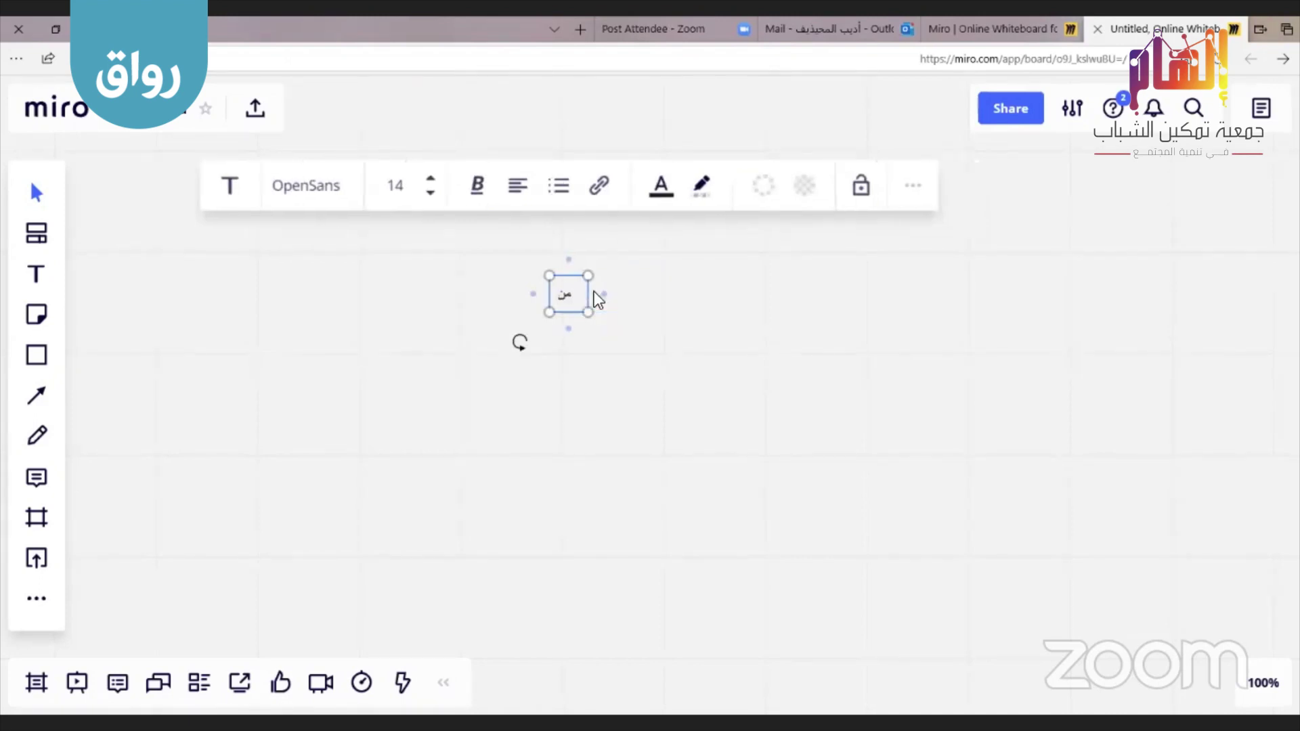
type("صة رواق")
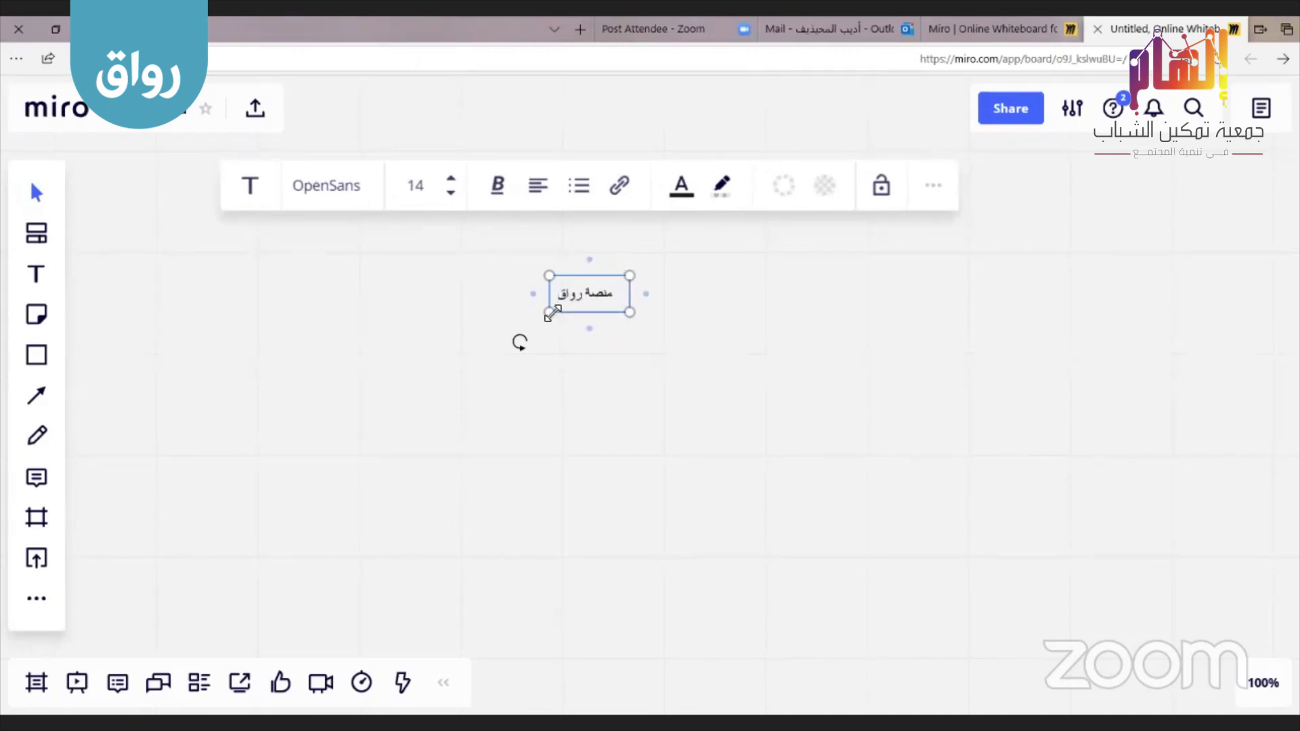
left_click_drag(552, 313, 515, 325)
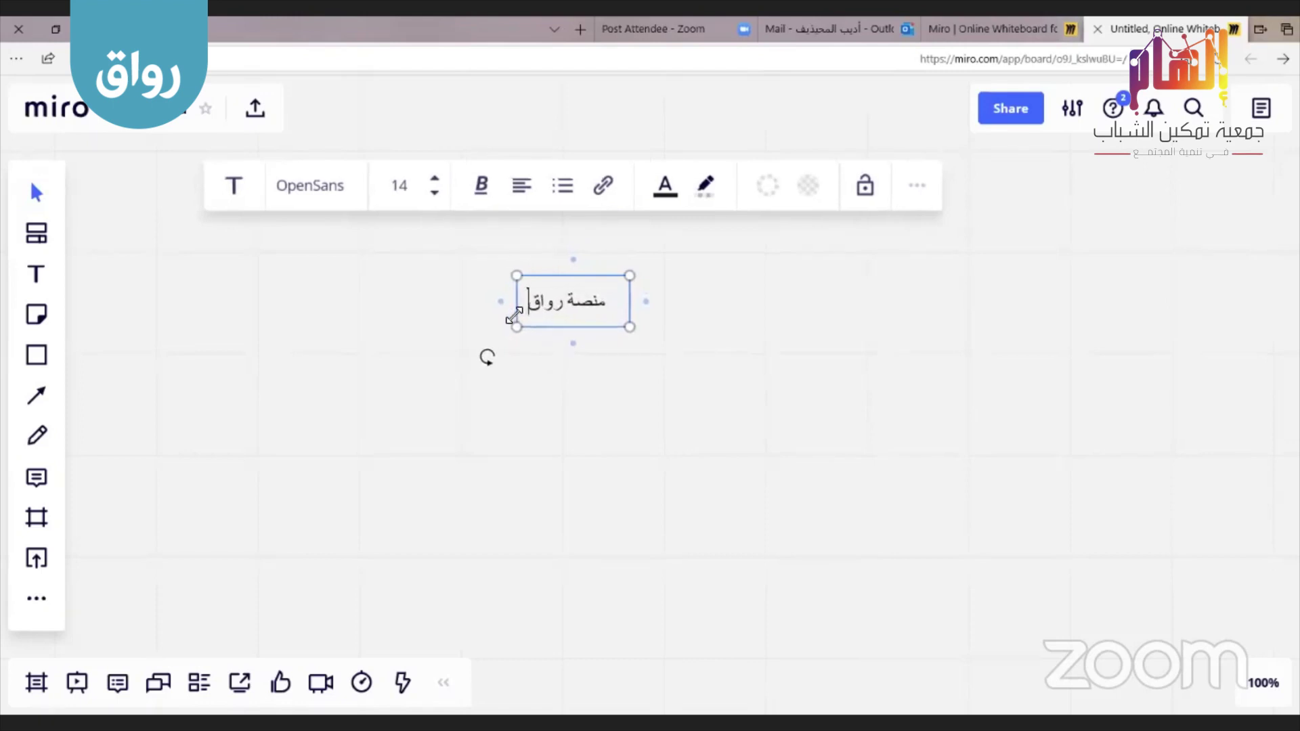
Center-align the "منصة رواق" text and enlarge it slightly to font size 21
left_click(522, 194)
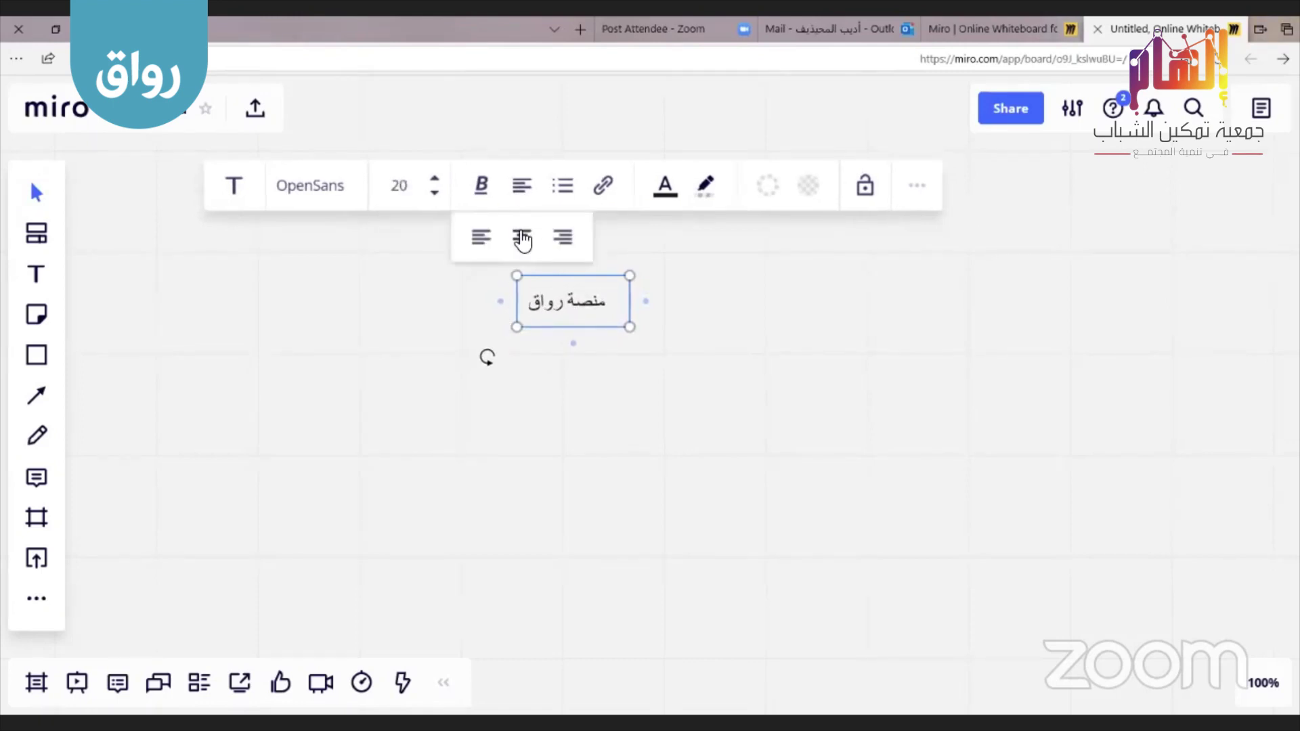
left_click(522, 236)
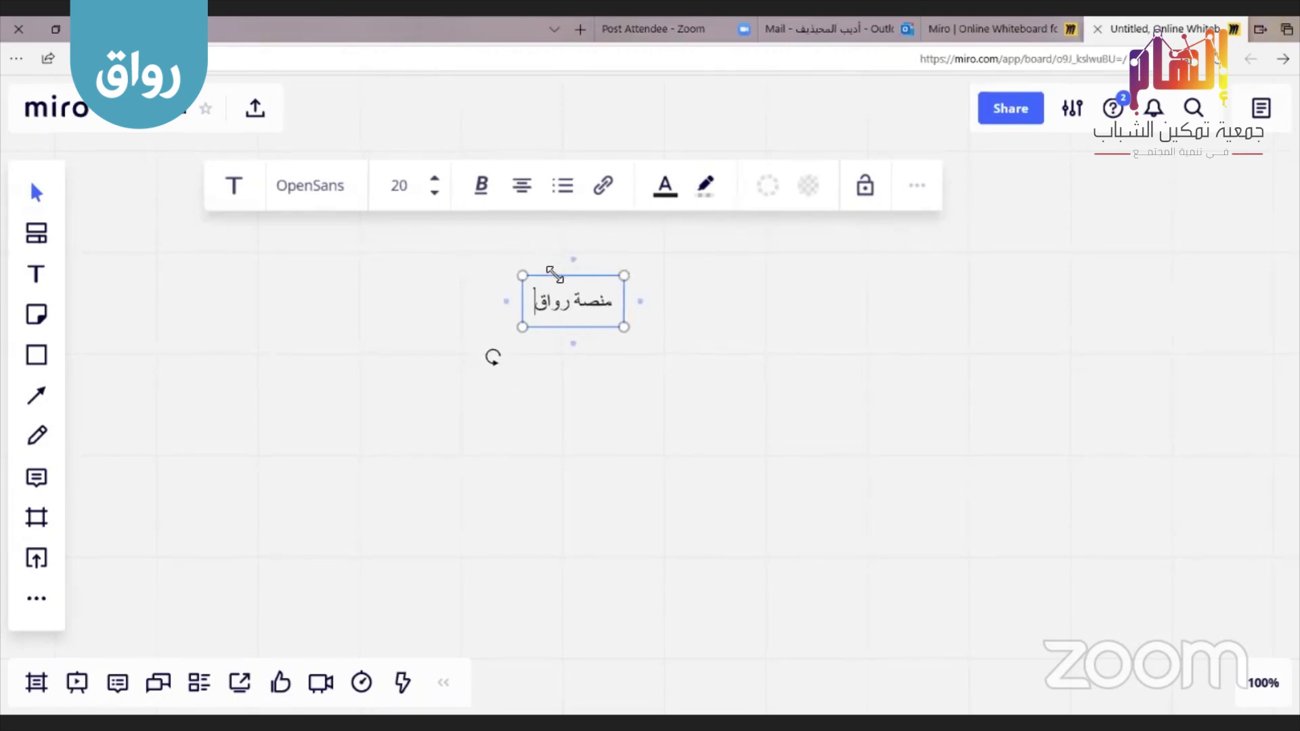
mouse_move(554, 274)
left_mouse_down()
mouse_move(585, 276)
mouse_move(553, 264)
left_mouse_up()
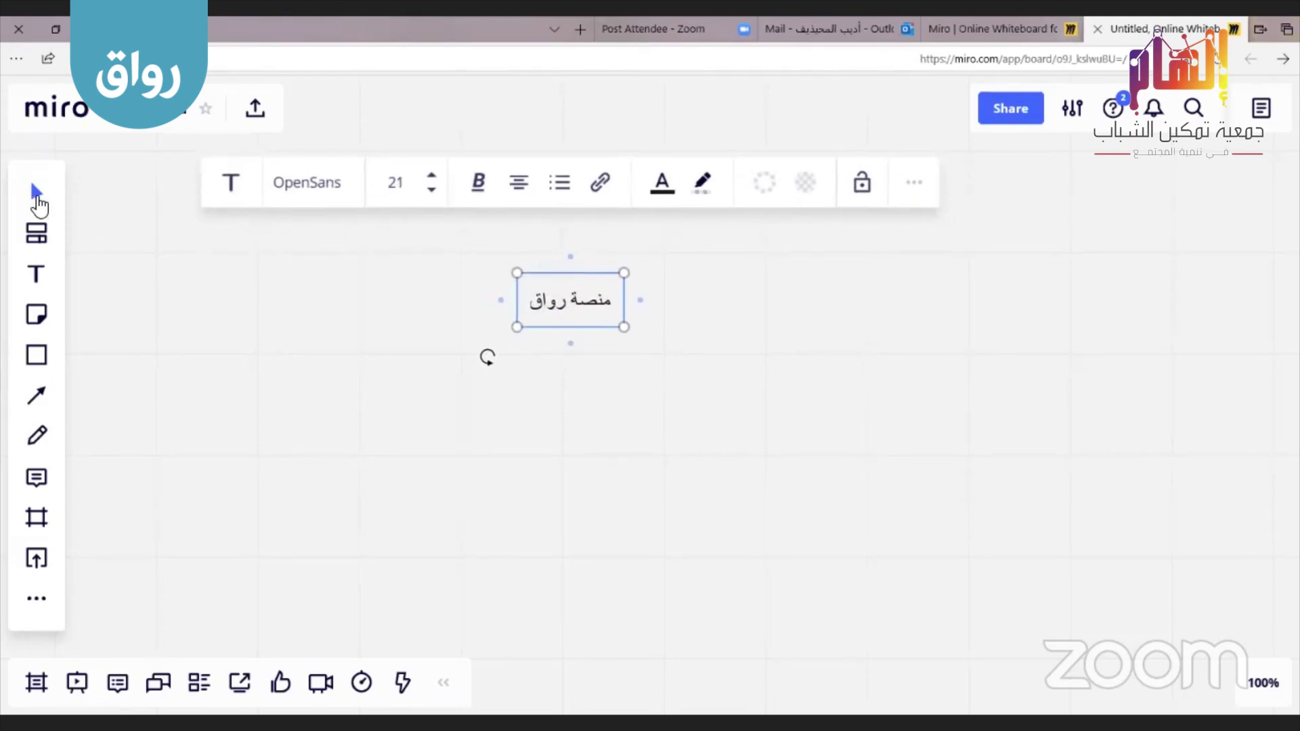
Reposition the "منصة رواق" text slightly to the right on the board and enlarge it to font size 28
left_click(136, 233)
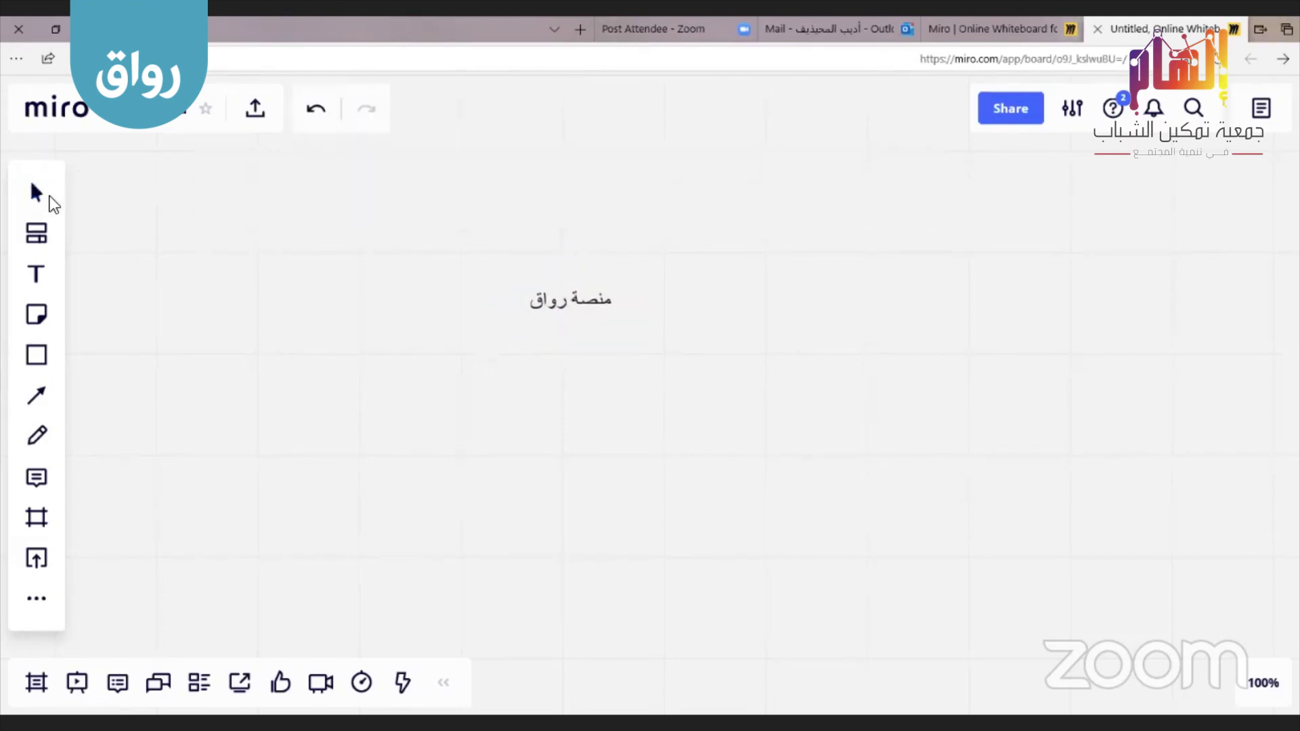
left_click(553, 310)
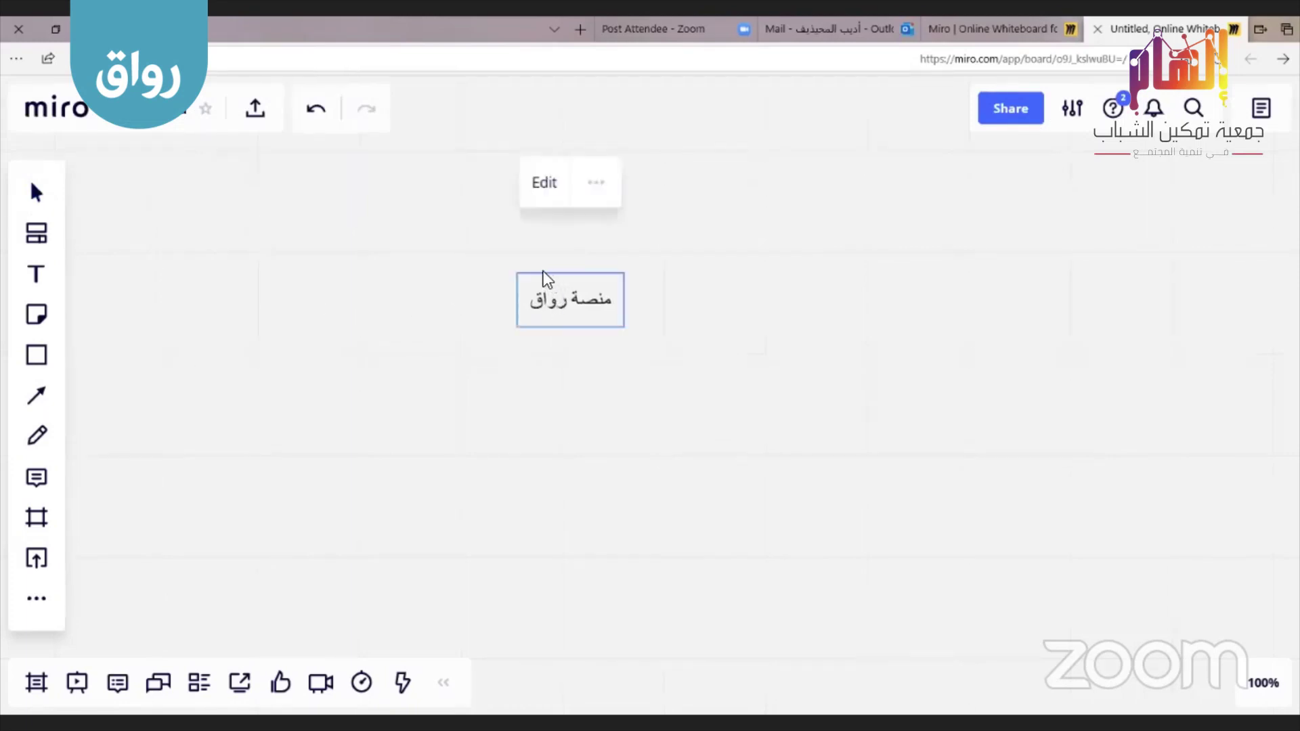
left_click_drag(543, 270, 582, 304)
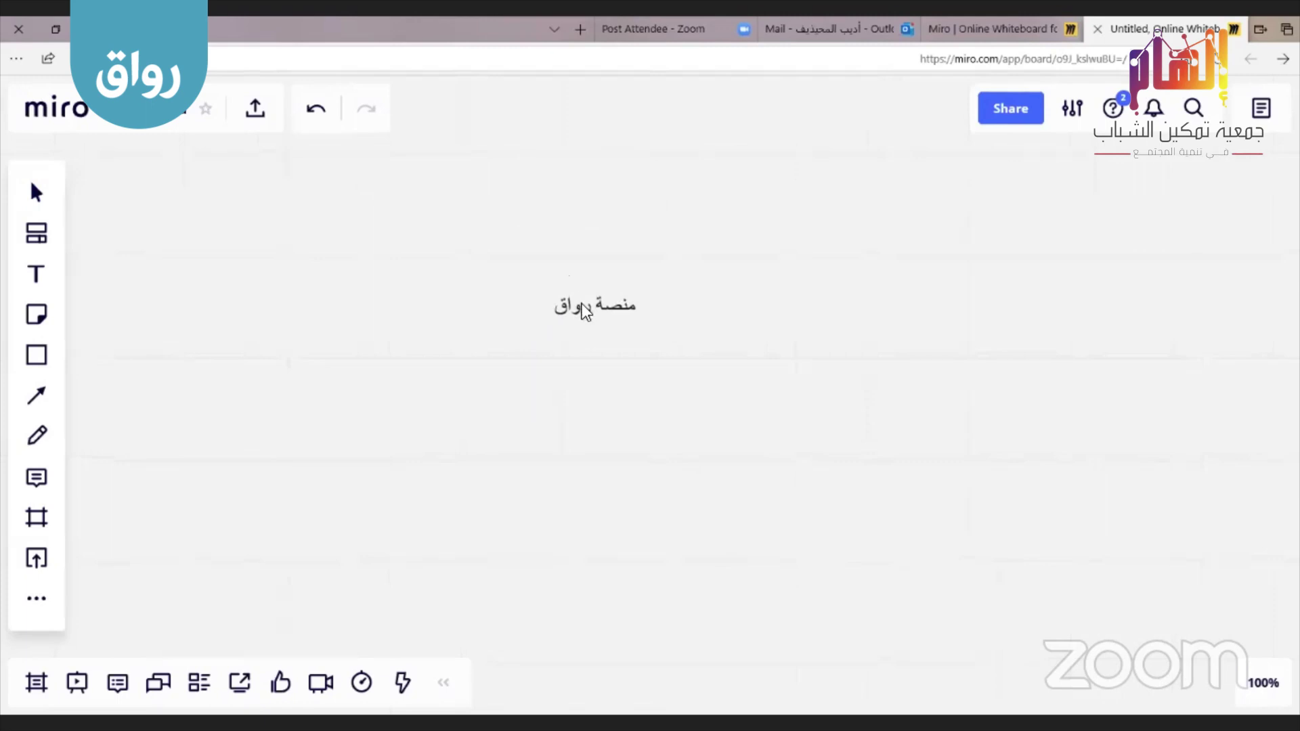
left_click(582, 303)
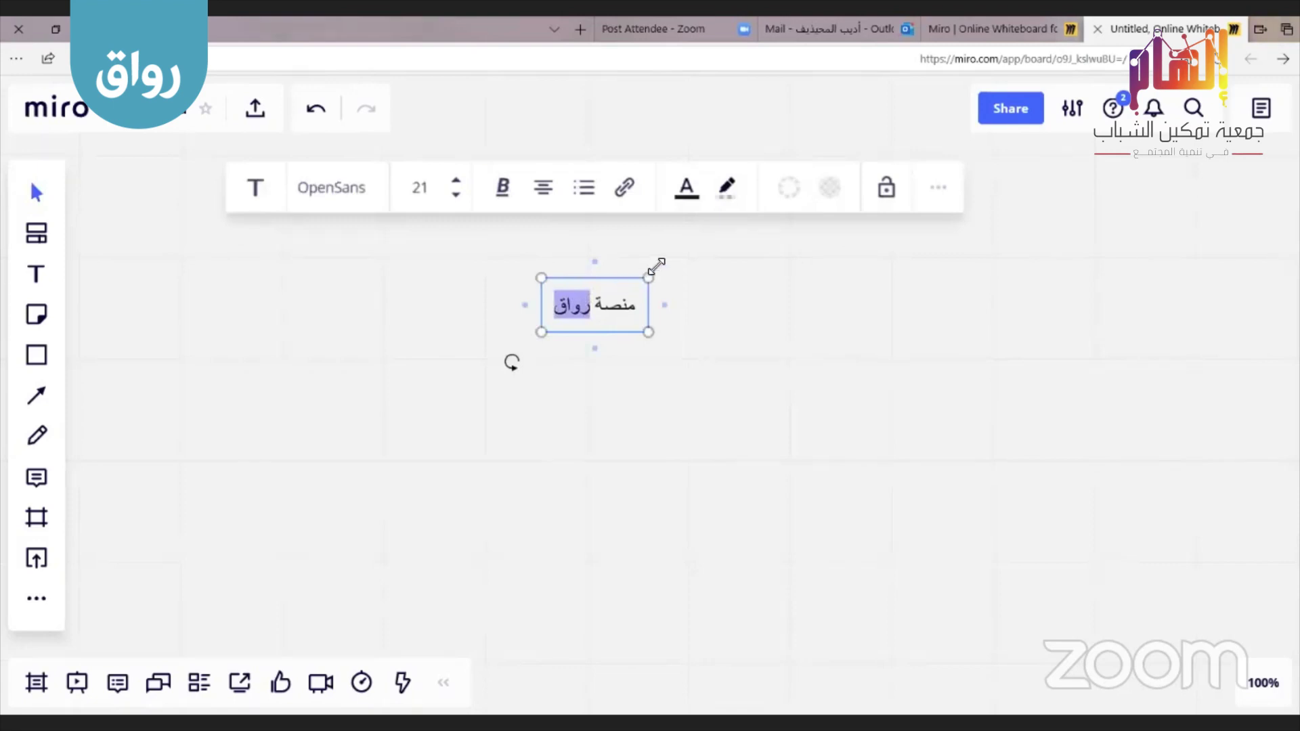
left_click_drag(651, 270, 661, 263)
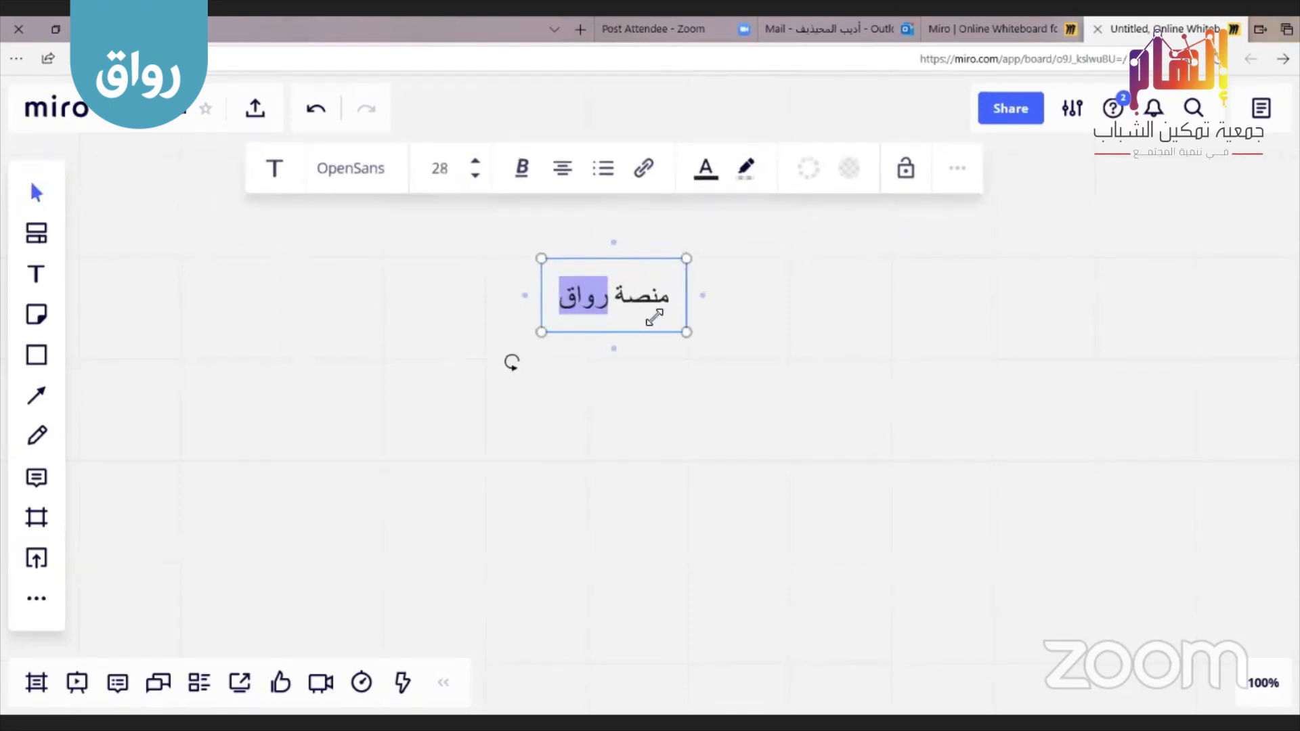
left_click_drag(656, 322, 689, 336)
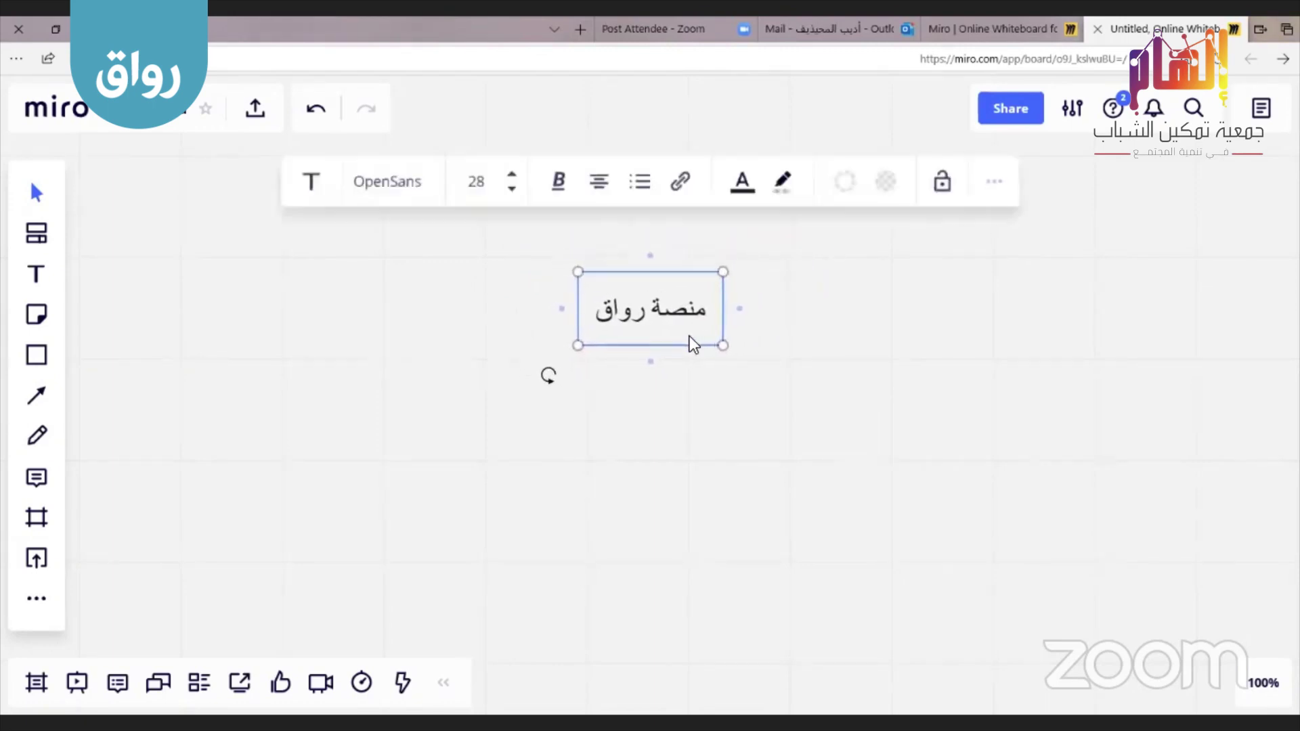
left_click(383, 308)
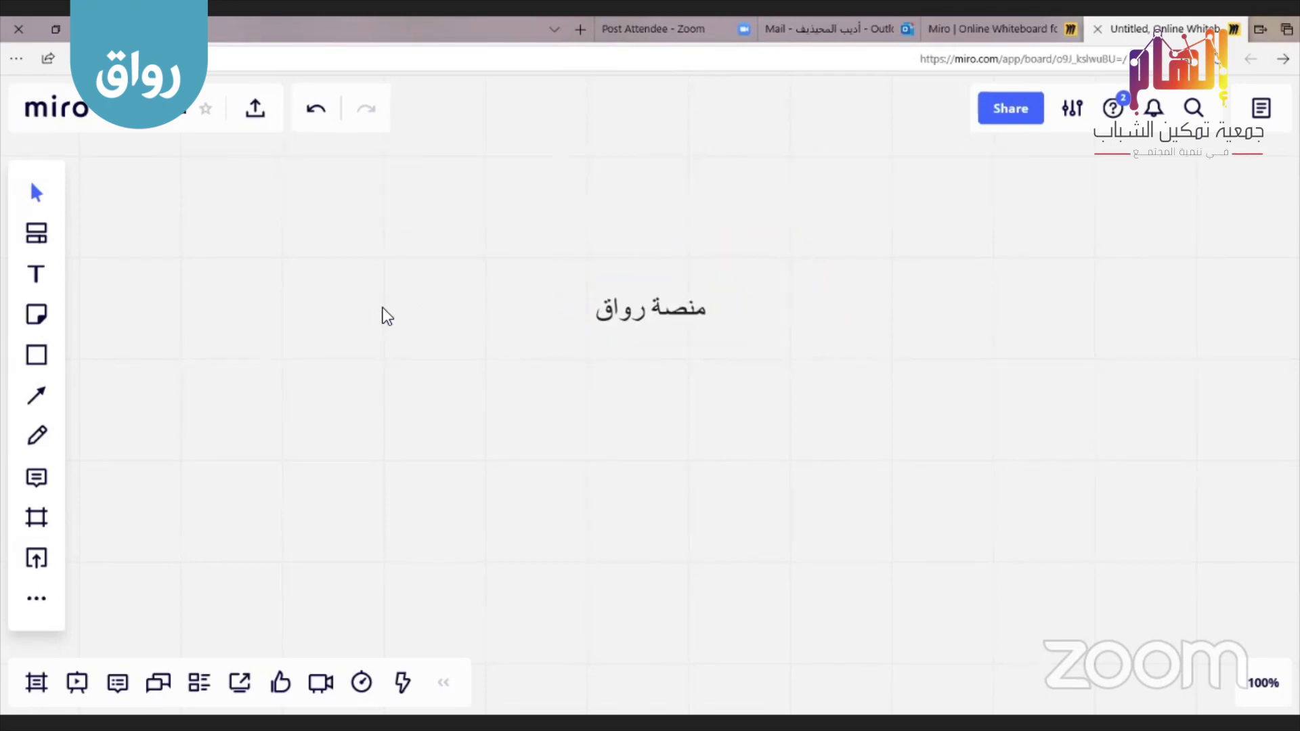
Add a text box reading "جمعية إلهم" to the left of "منصة رواق" and connect it to that text with an arrow
double_click(383, 307)
left_click_drag(630, 268, 530, 271)
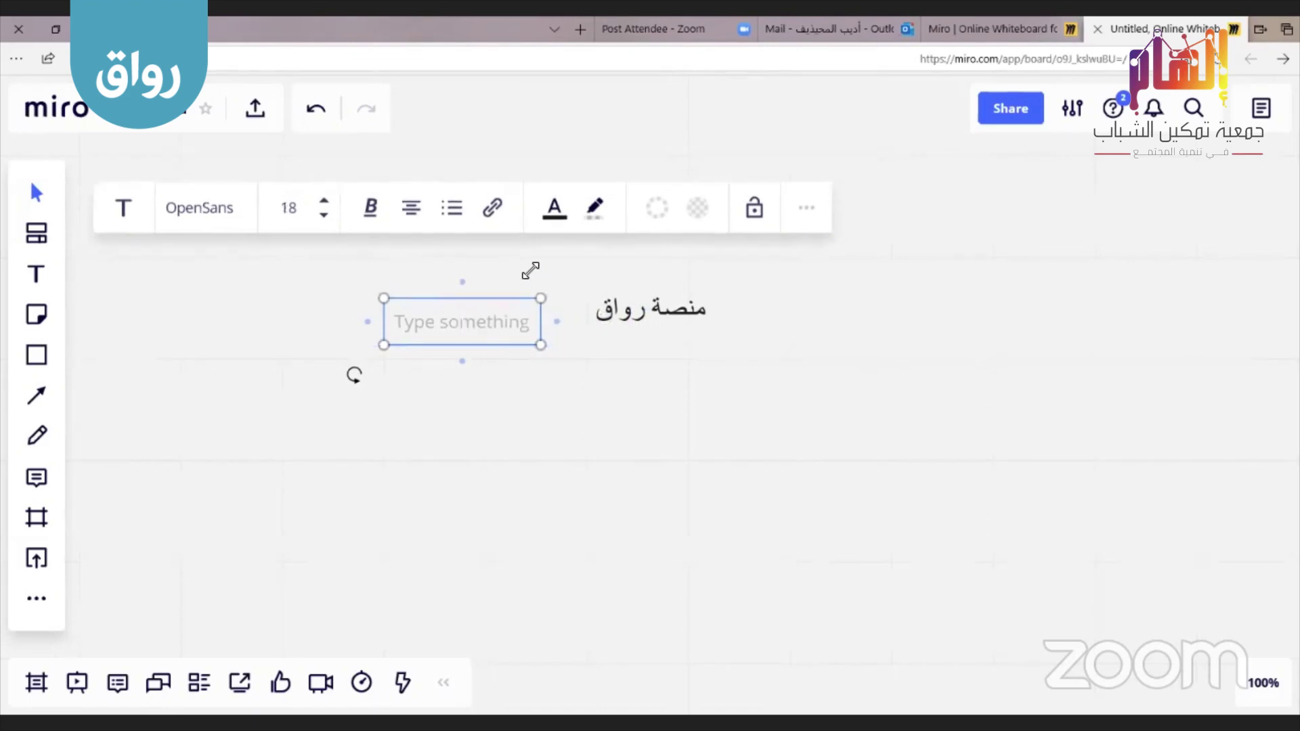
type("جمعية")
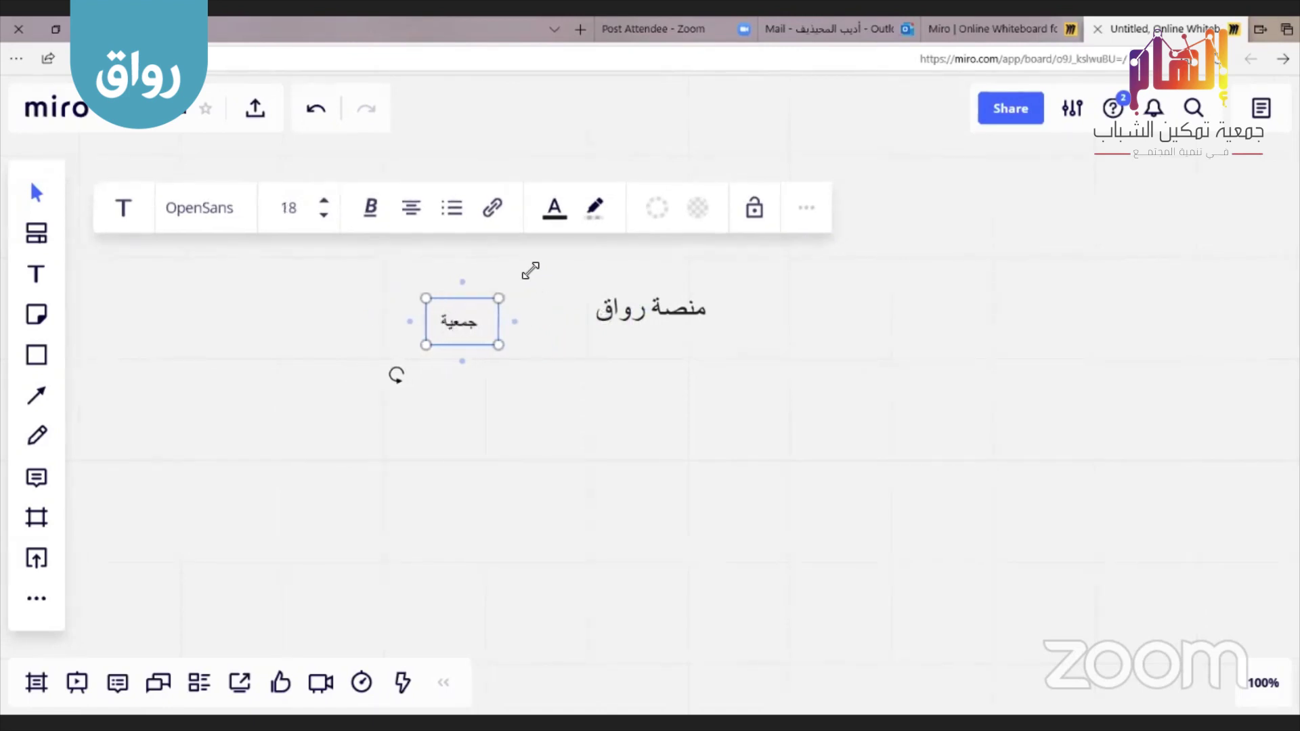
type(" إلهم")
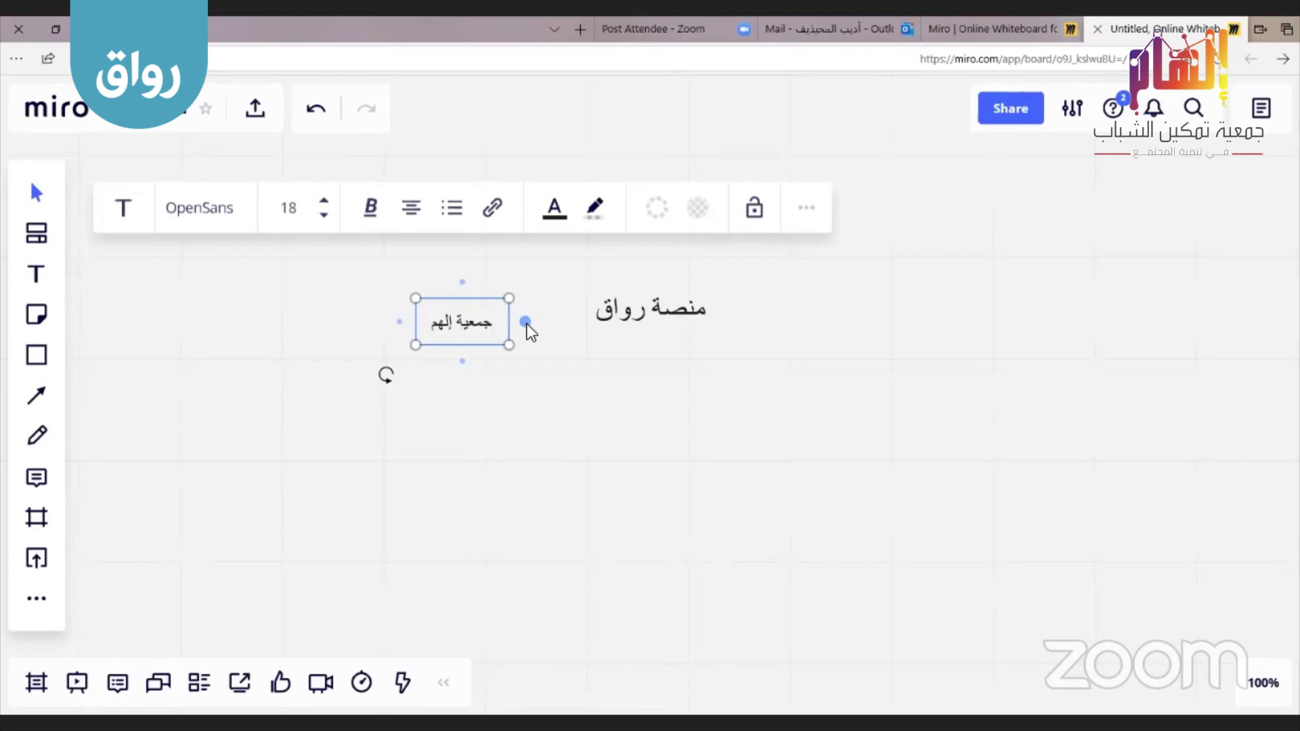
left_click_drag(527, 324, 584, 310)
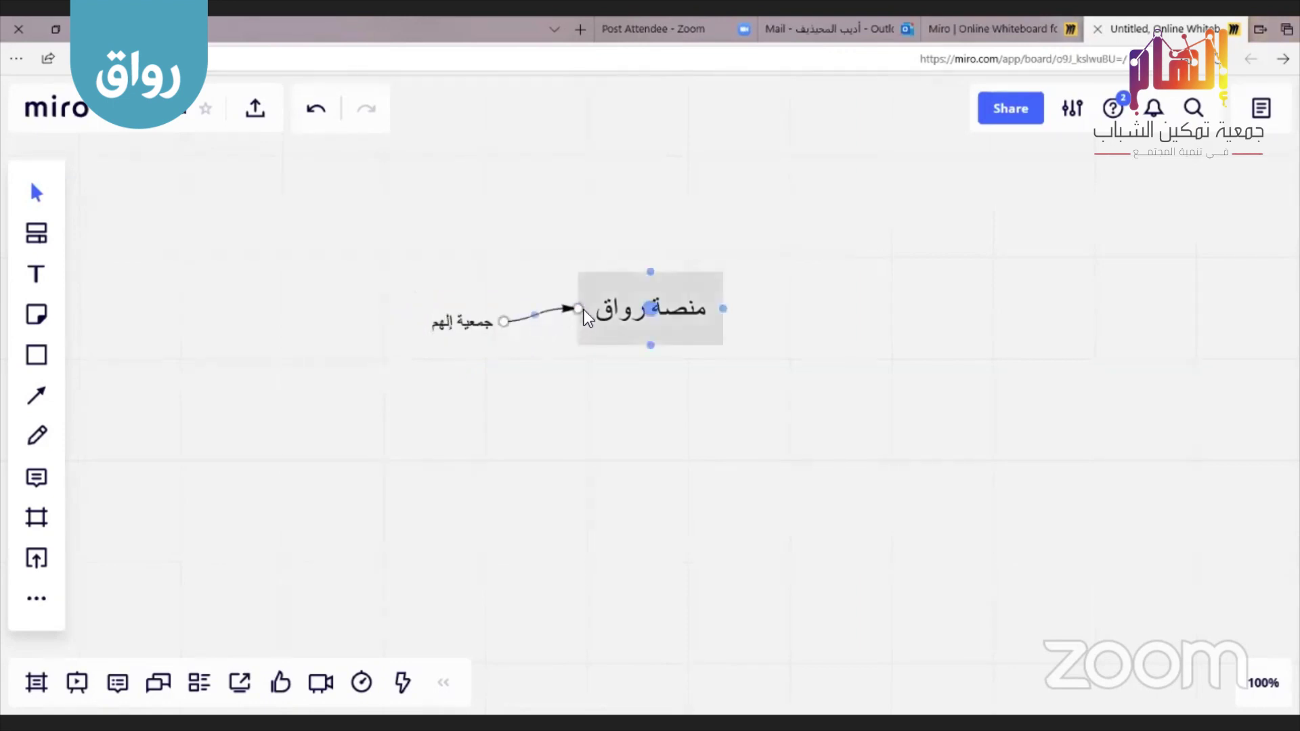
left_click(567, 421)
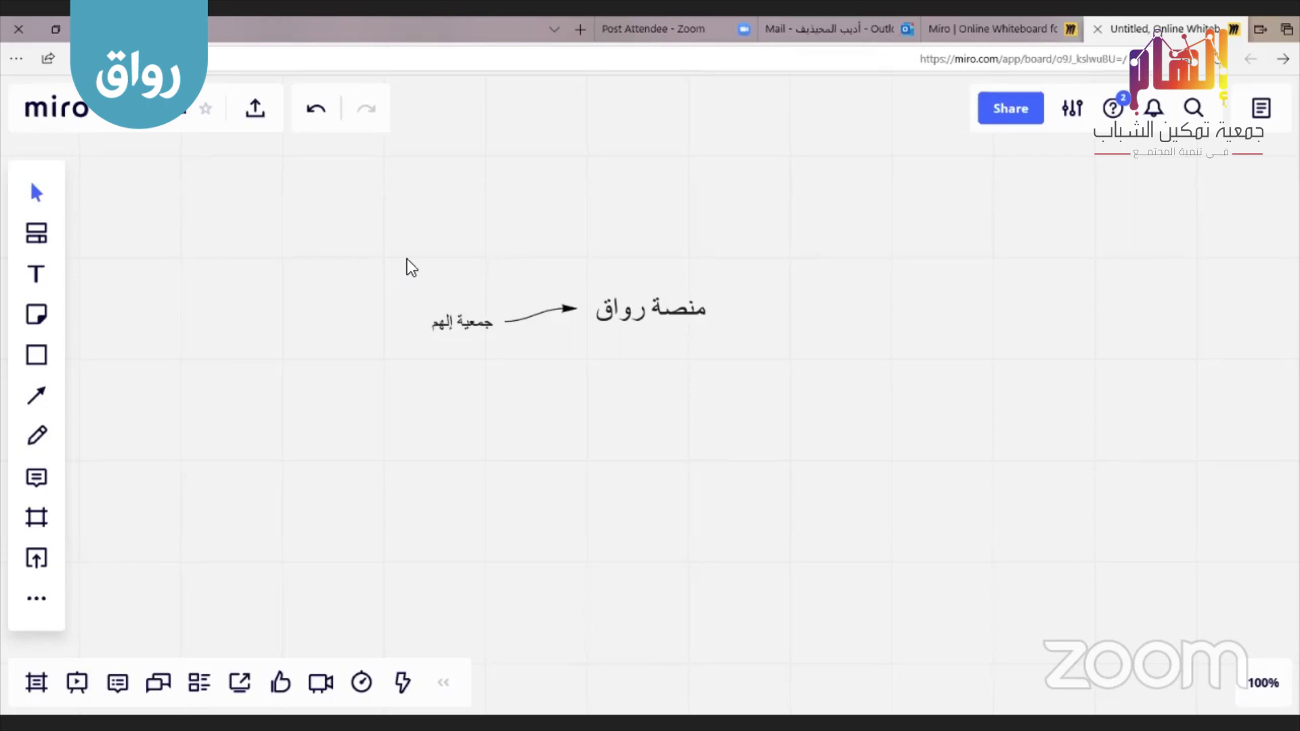
Select both texts and their connecting arrow and delete them from the board
left_click_drag(400, 259, 790, 377)
left_click(360, 218)
left_click_drag(381, 261, 779, 363)
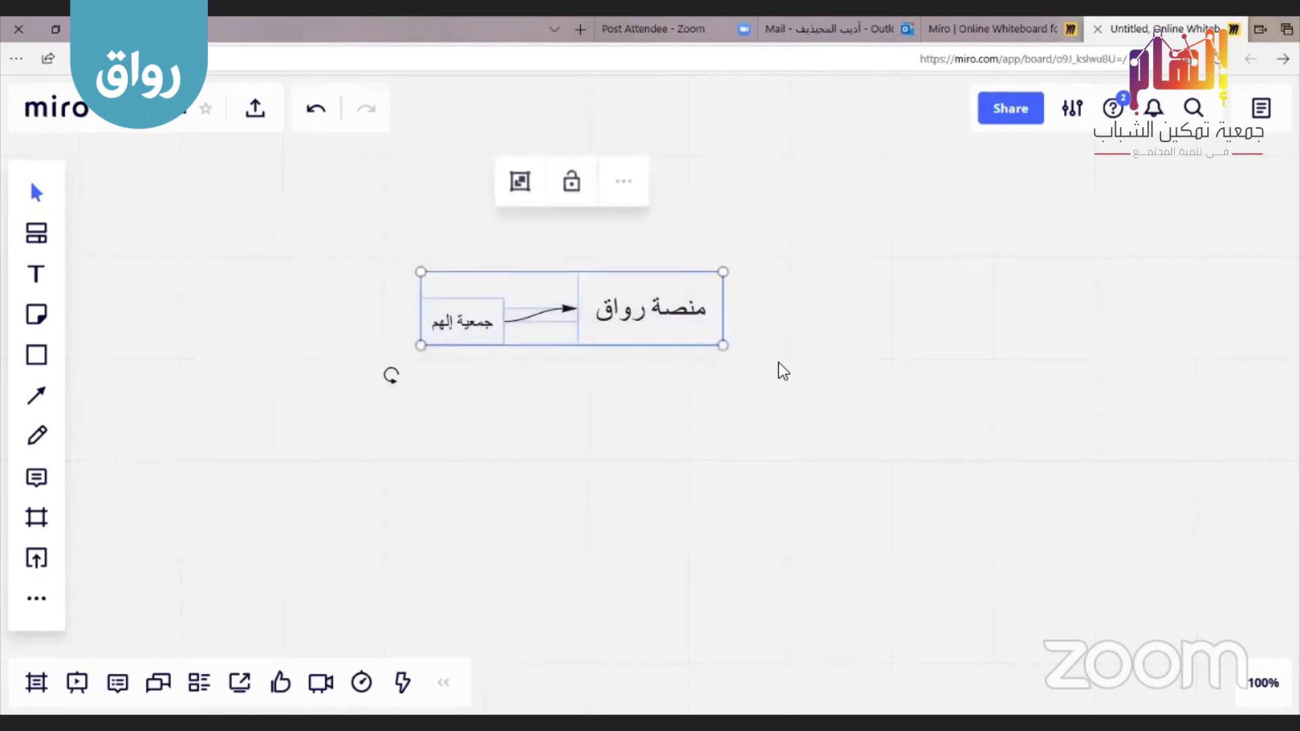
key("Delete")
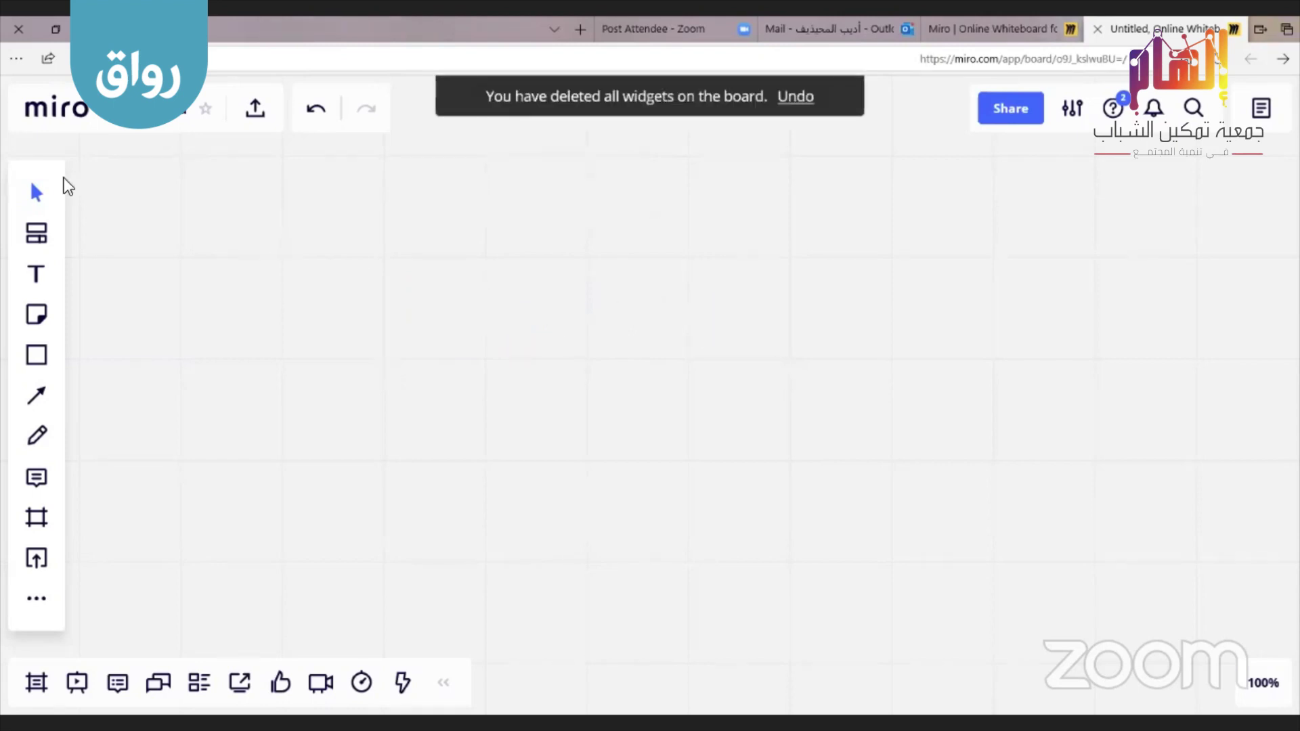
Look over the Brainstorming & ideation templates and close the template chooser without adding any
left_click(38, 194)
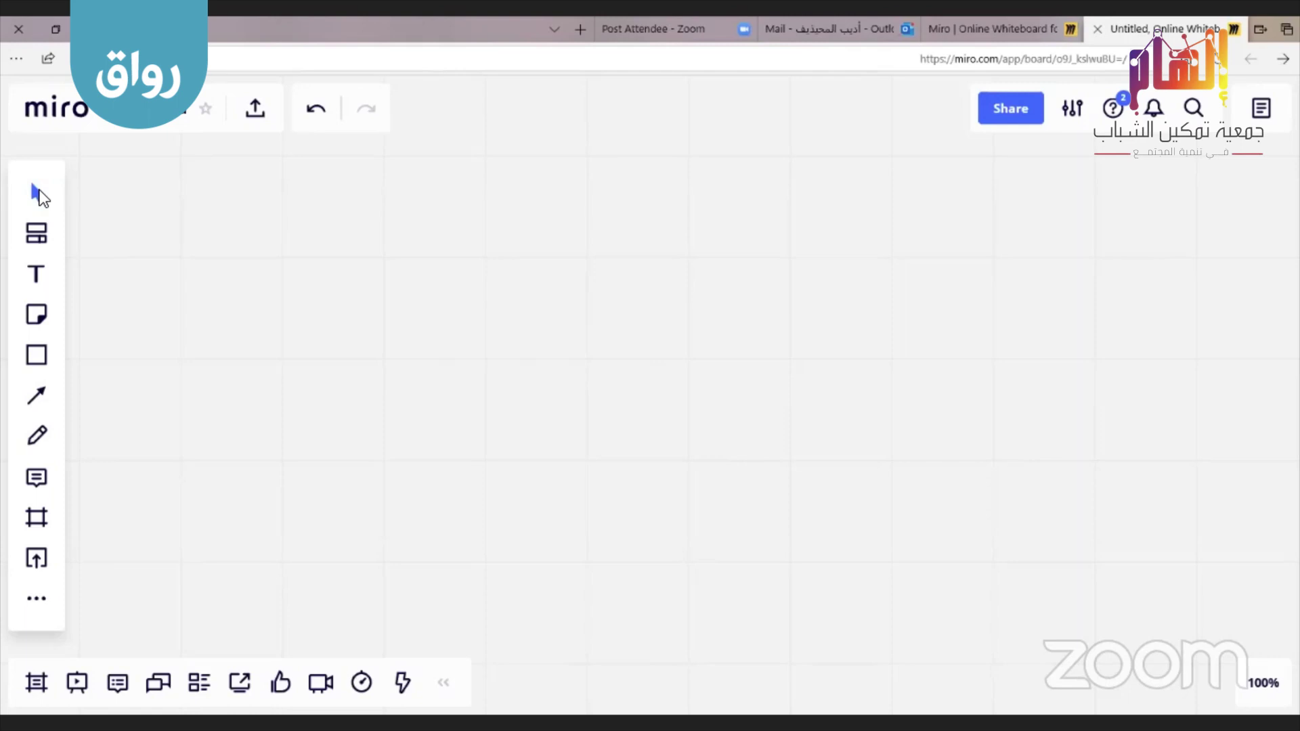
left_click(37, 236)
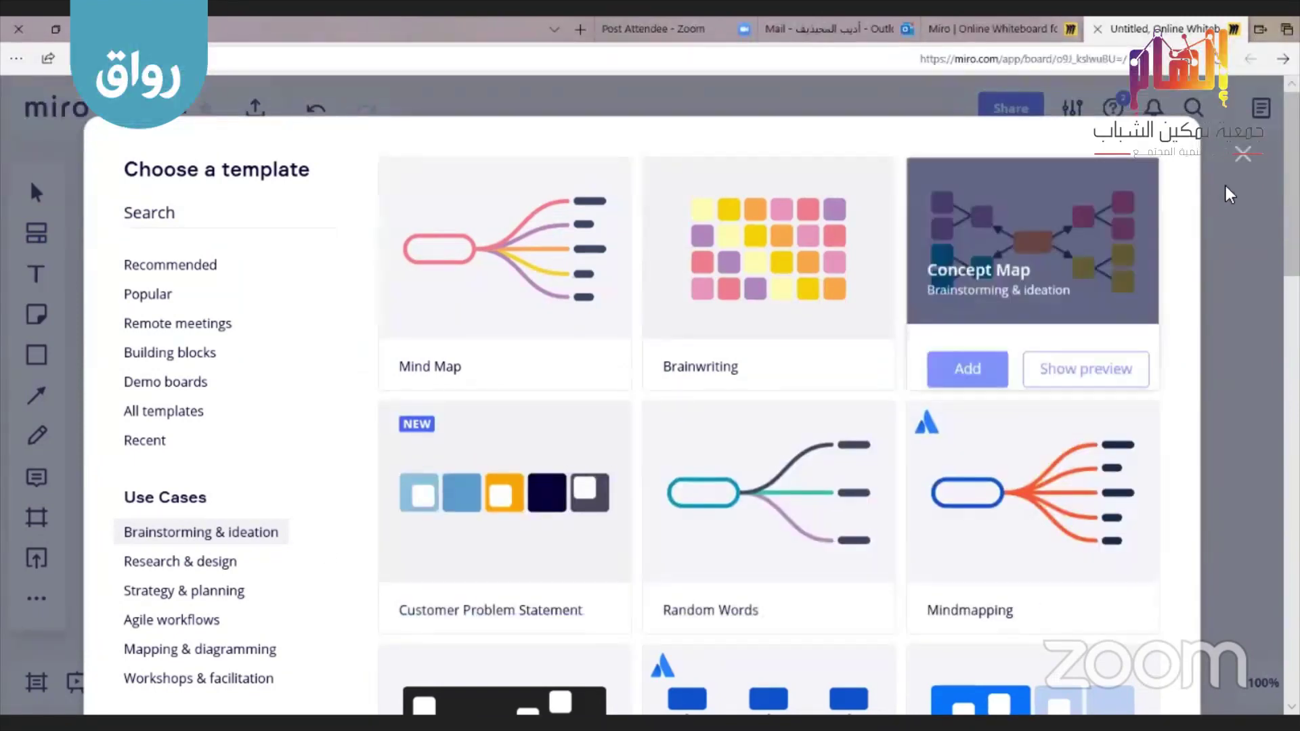
left_click(1243, 154)
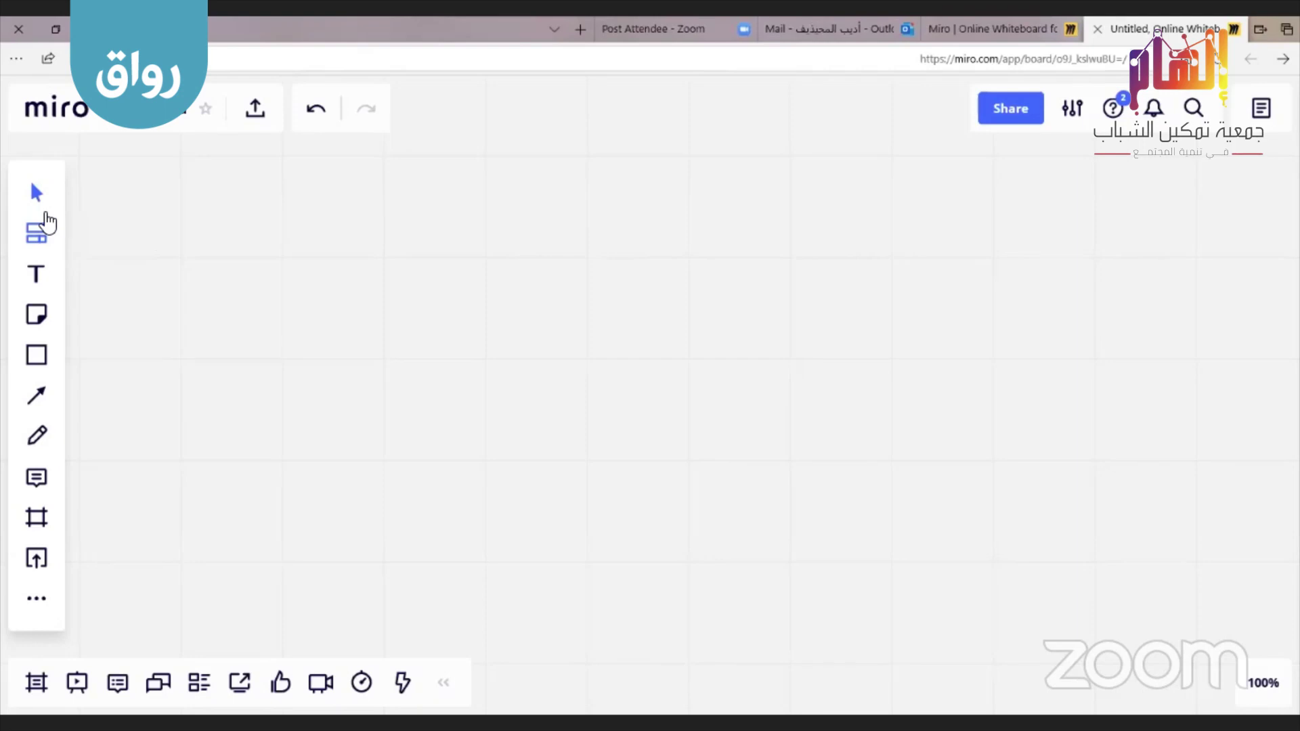
Add a wide text box reading "امثلا" in the board's upper middle area
left_click(37, 276)
left_click_drag(718, 262, 441, 291)
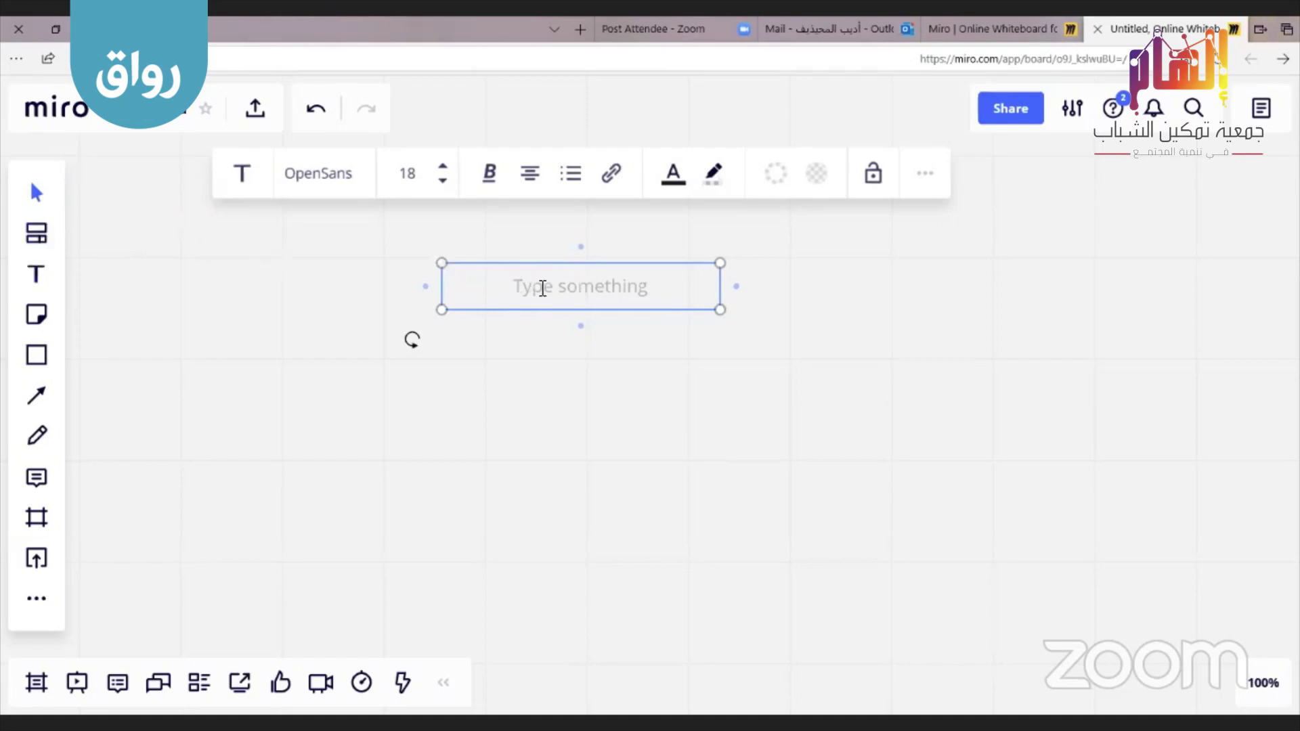
type("امثلا")
left_click(423, 241)
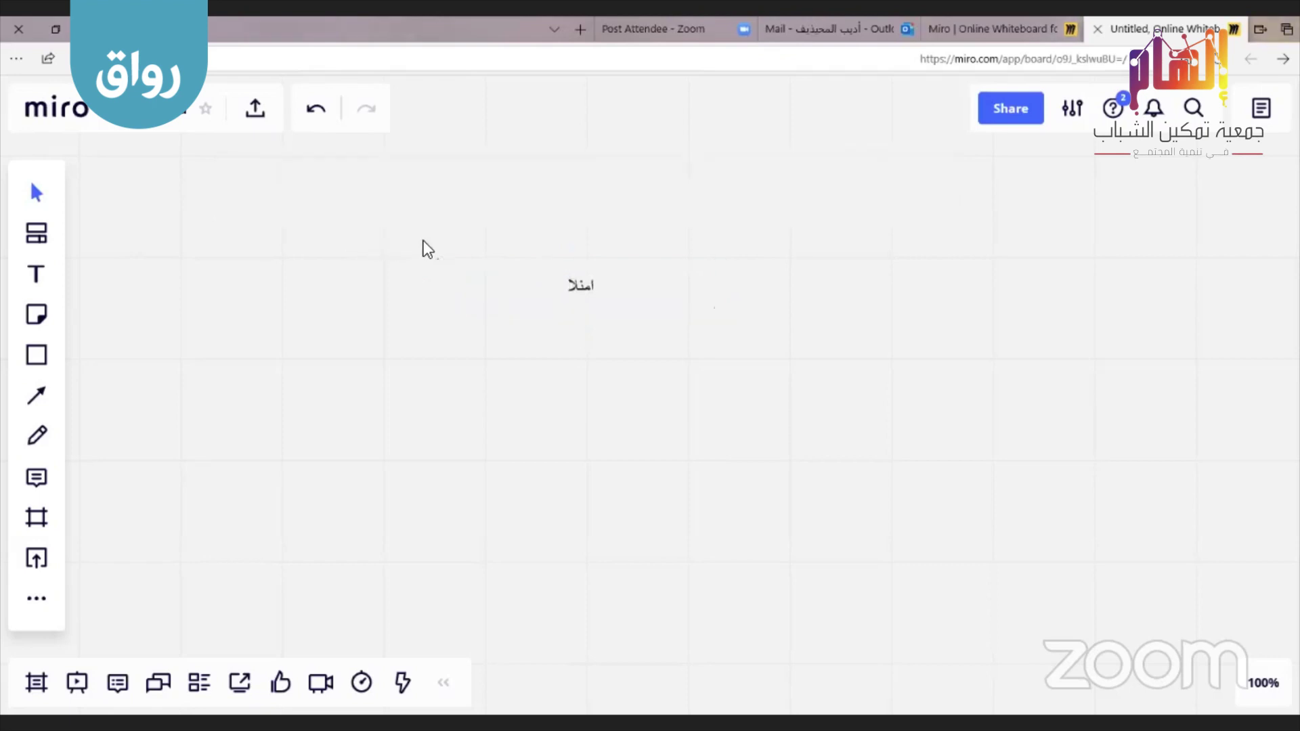
Select the "امثلا" text box and delete it
left_click(584, 278)
left_click_drag(393, 237, 741, 348)
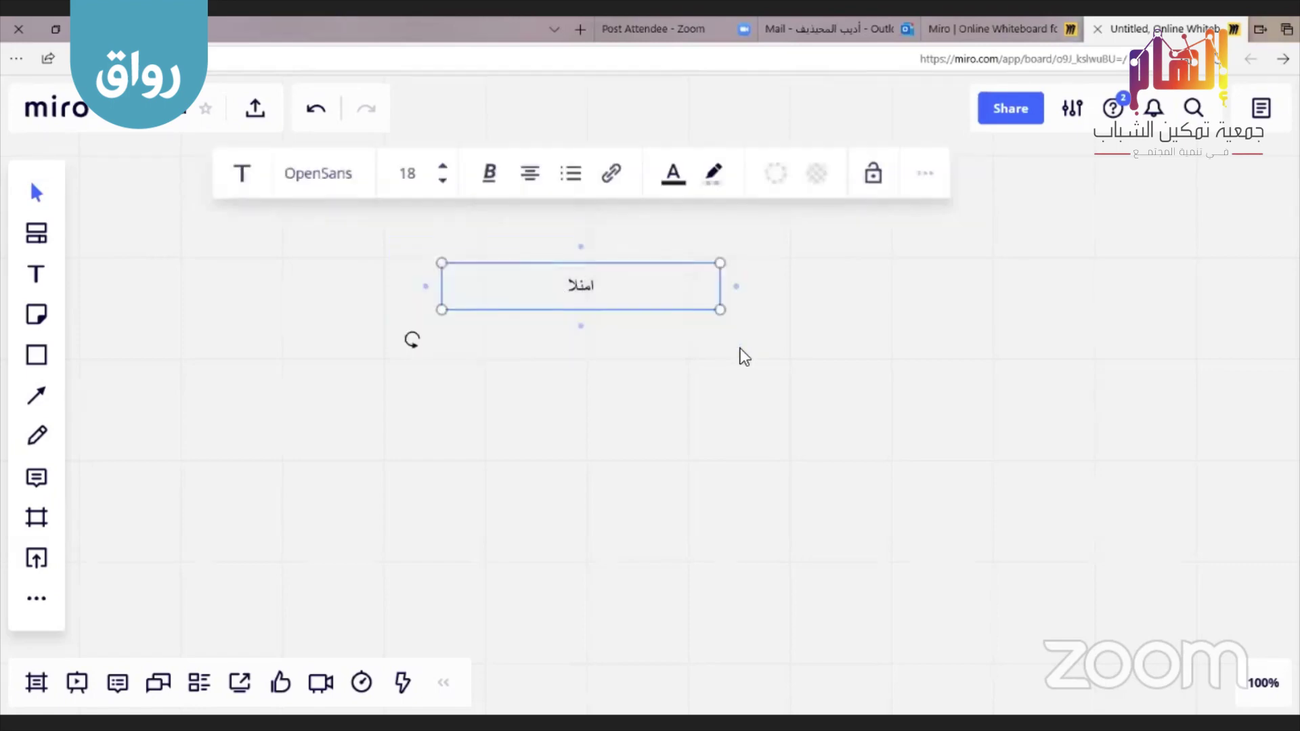
key("Delete")
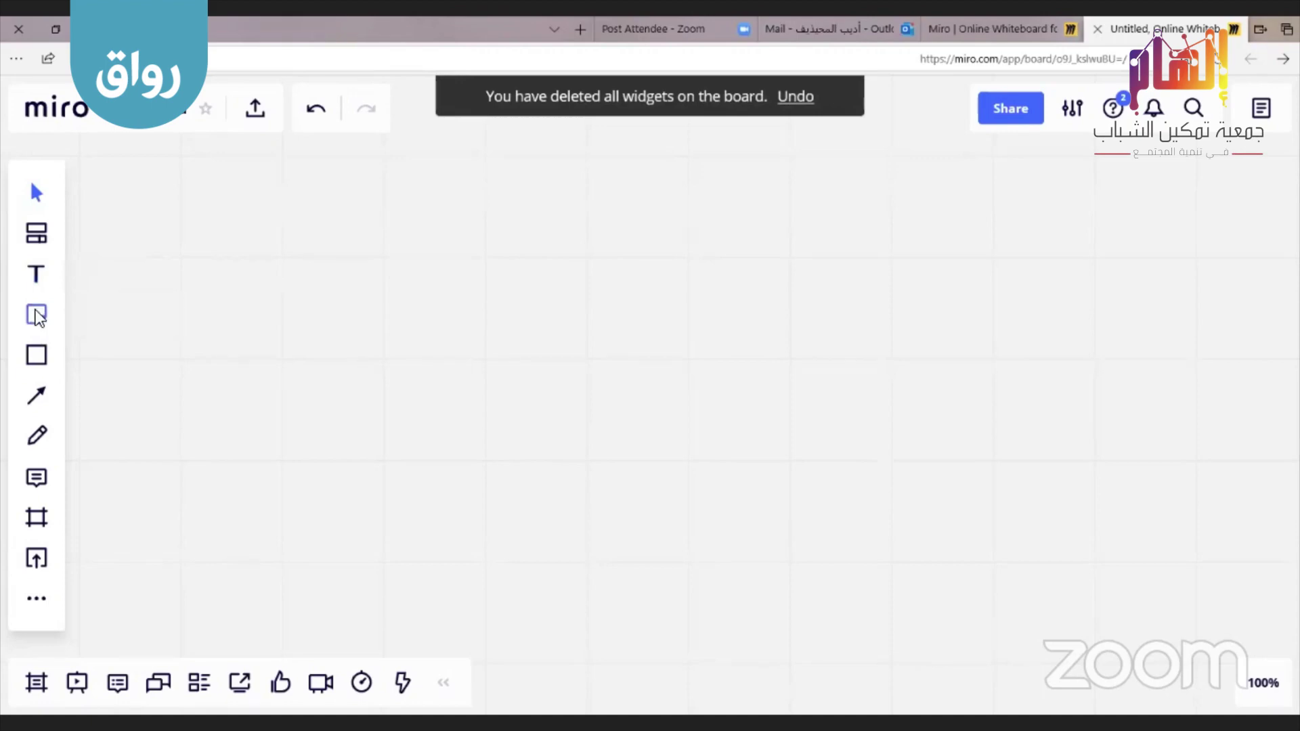
Place a light yellow sticky note in the board's upper right area with the text "ابتكار الخدمات"
left_click(36, 315)
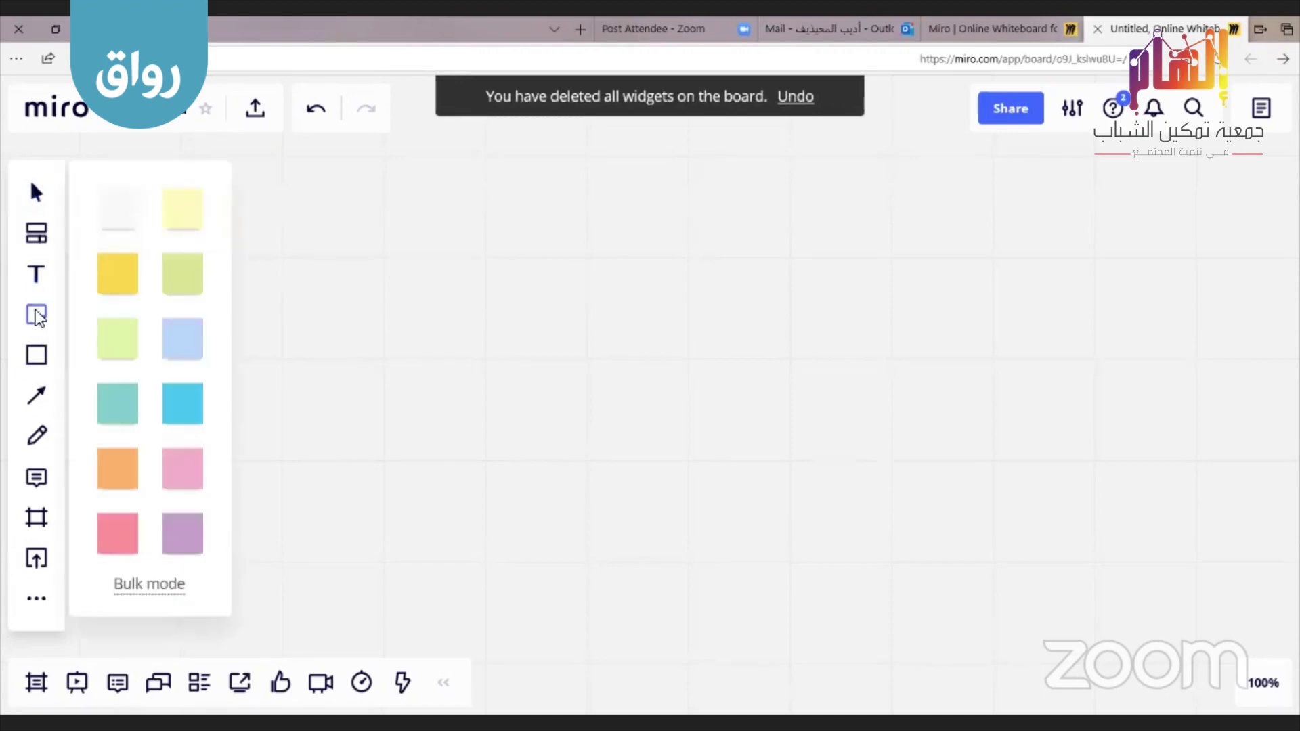
left_click(184, 210)
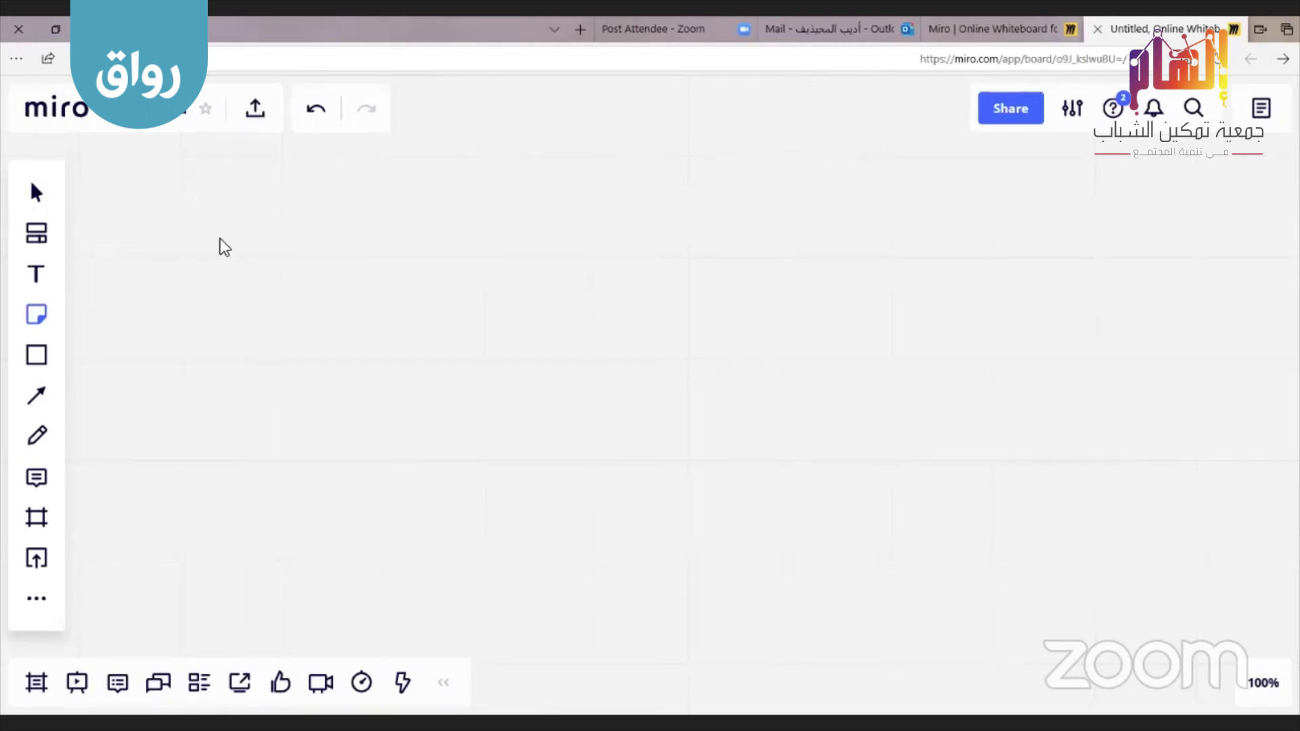
left_click(39, 315)
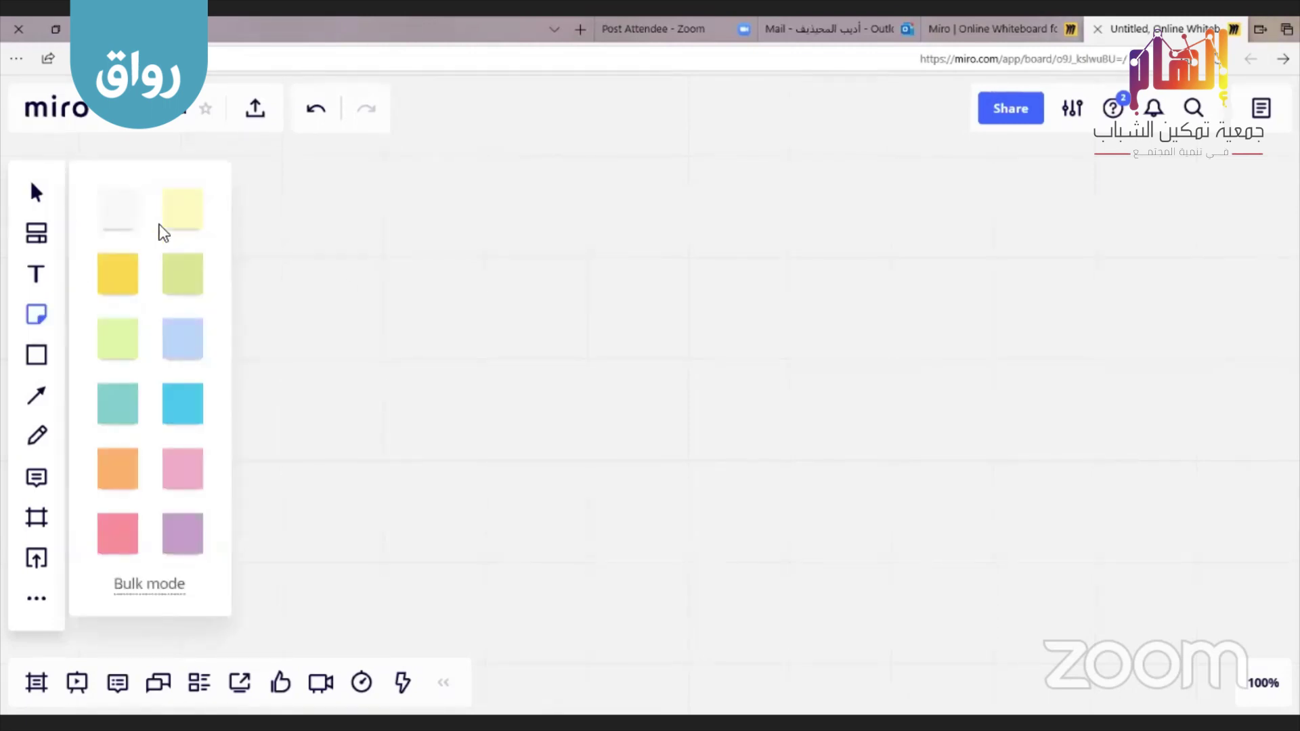
left_click(182, 216)
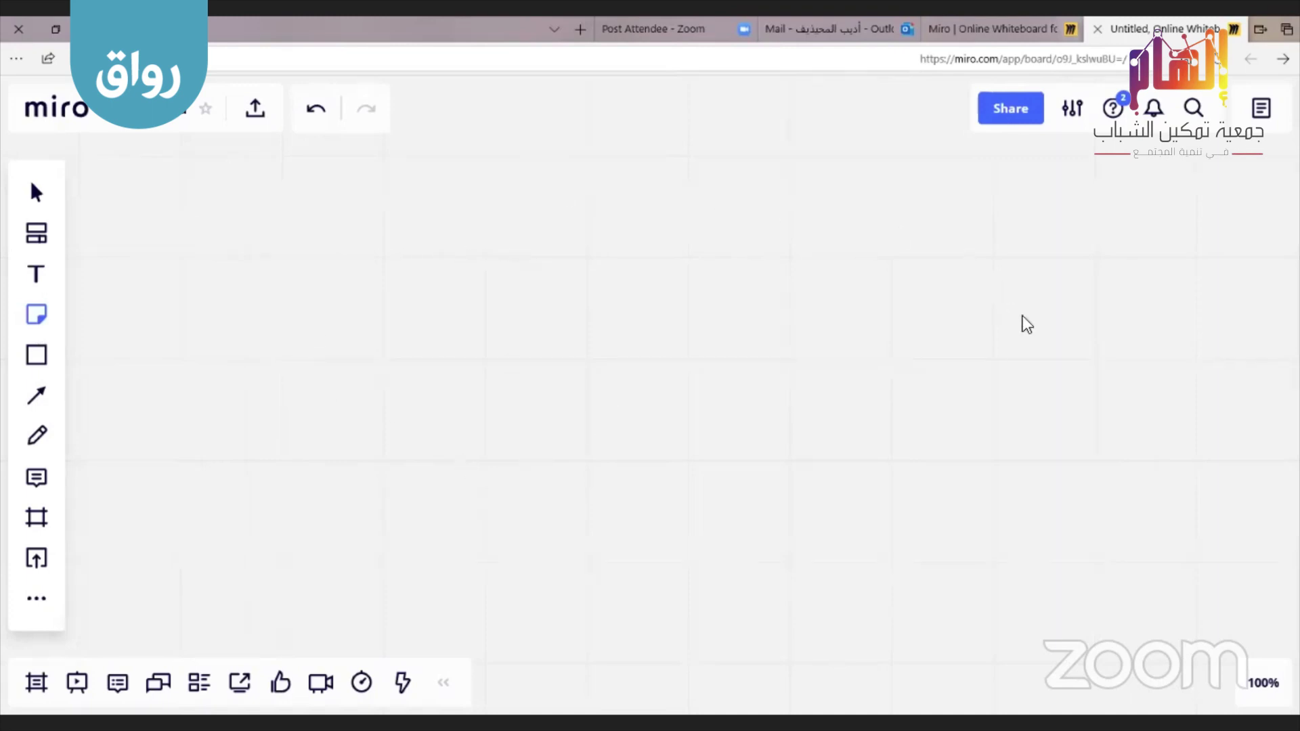
left_click(1009, 278)
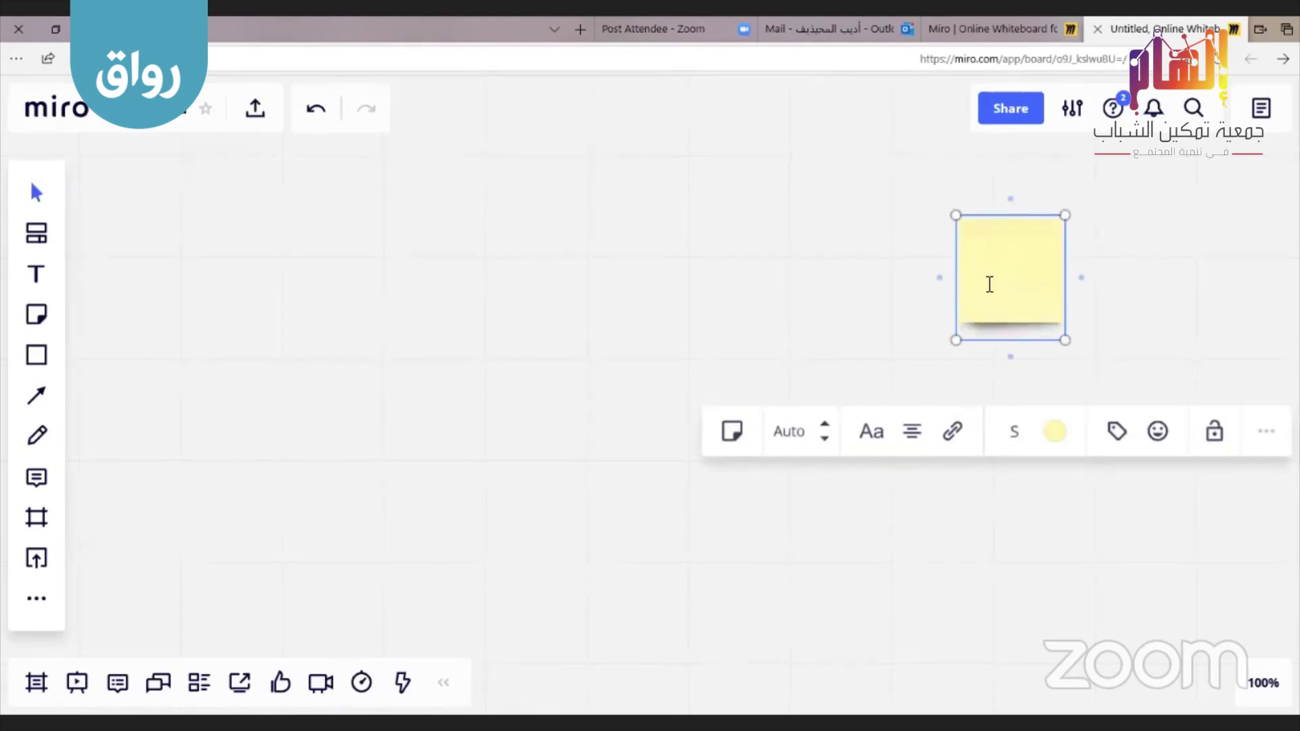
type("ابتكار الخدمات")
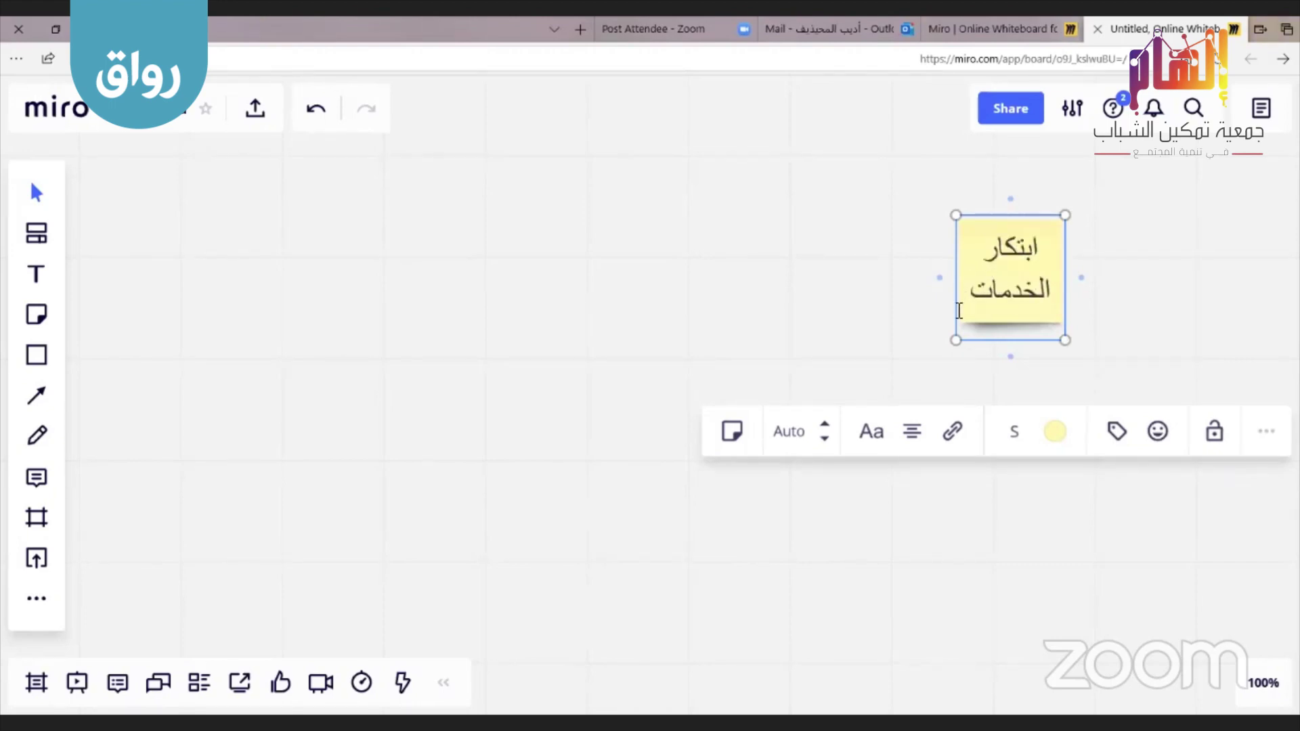
Shrink the "ابتكار الخدمات" sticky note and view its additional options without applying any
left_click_drag(934, 339, 963, 287)
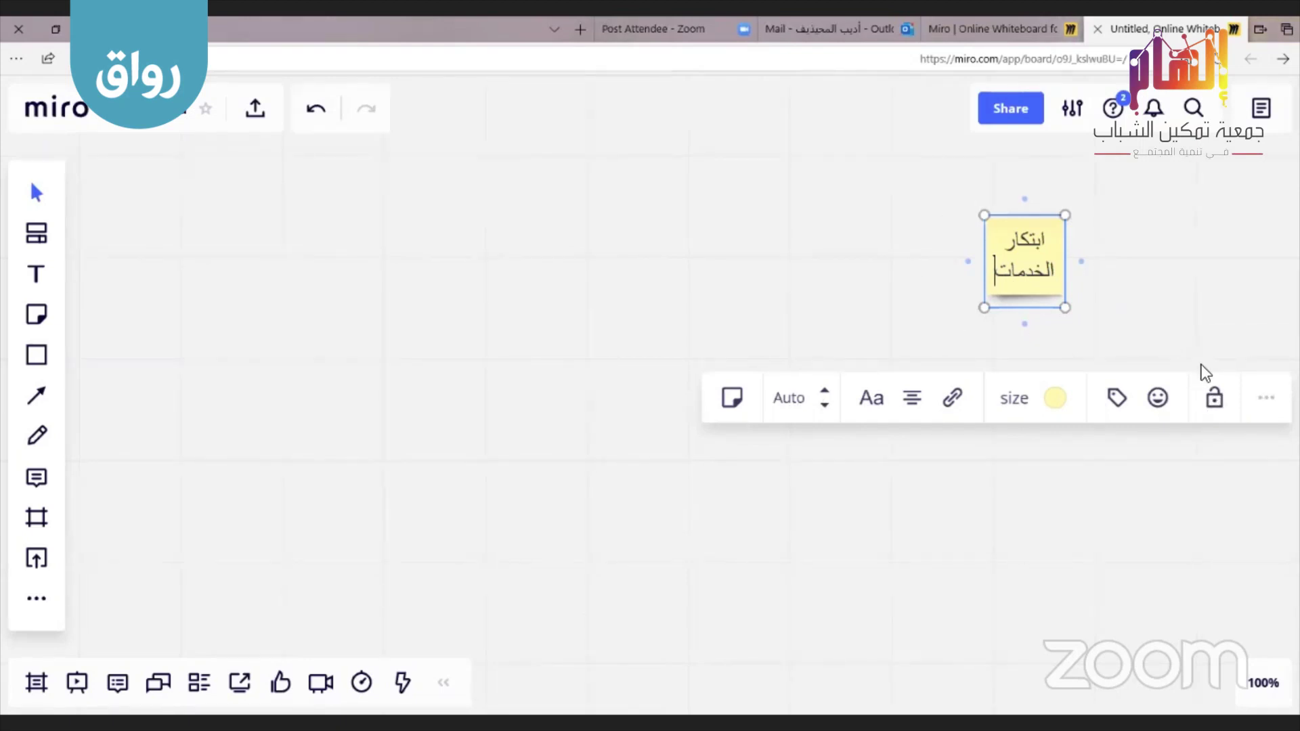
left_click(1264, 401)
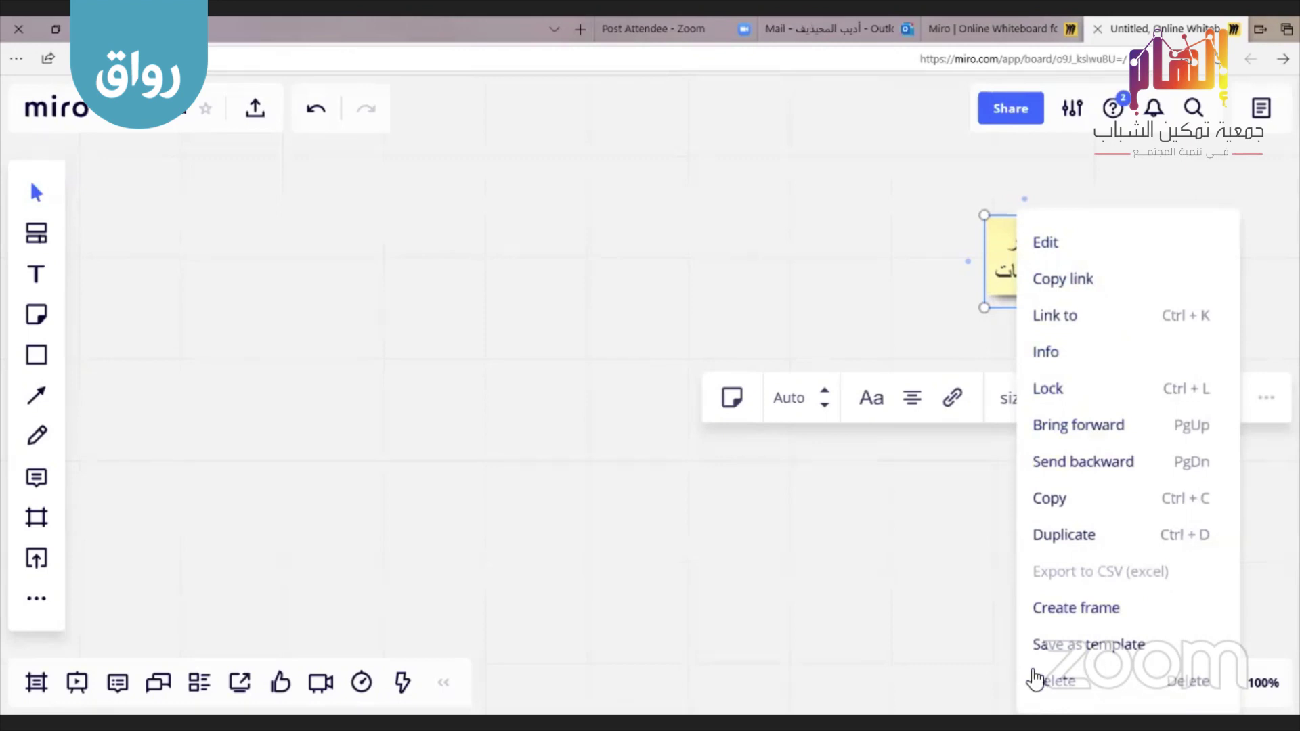
left_click(490, 218)
left_click(872, 246)
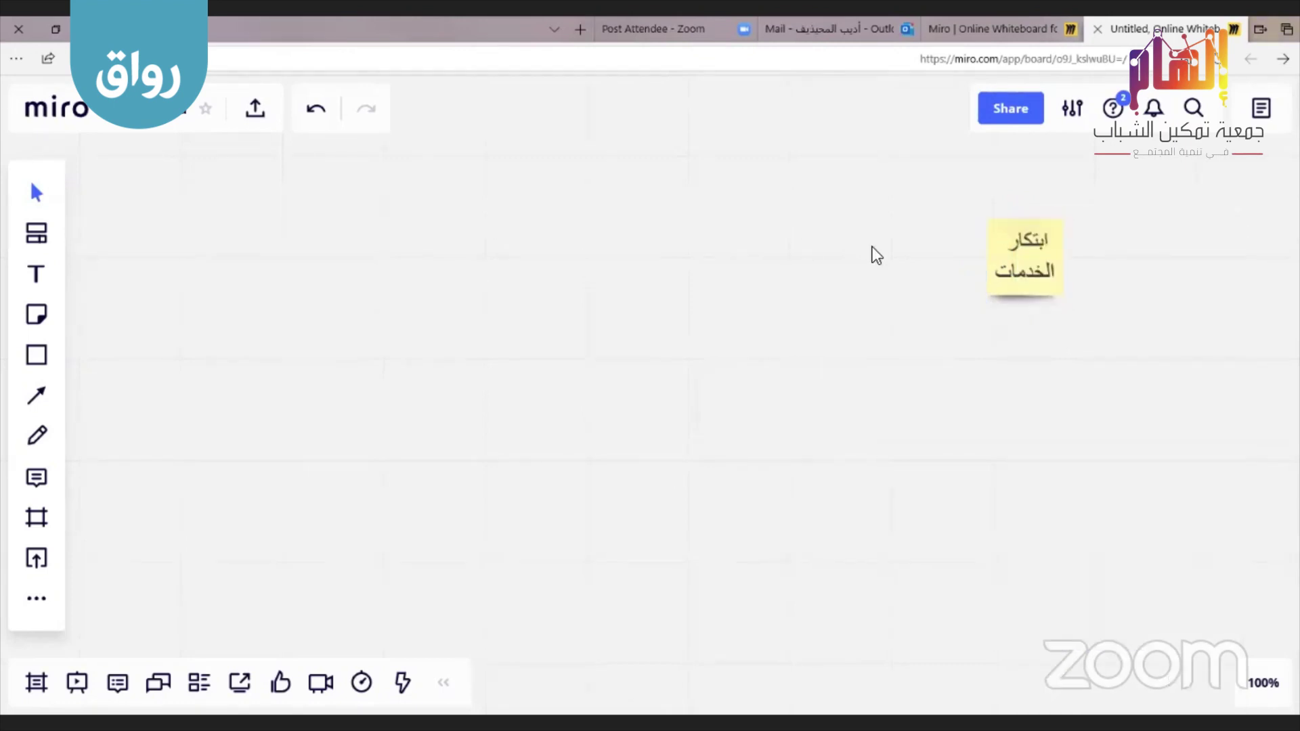
left_click(1009, 266)
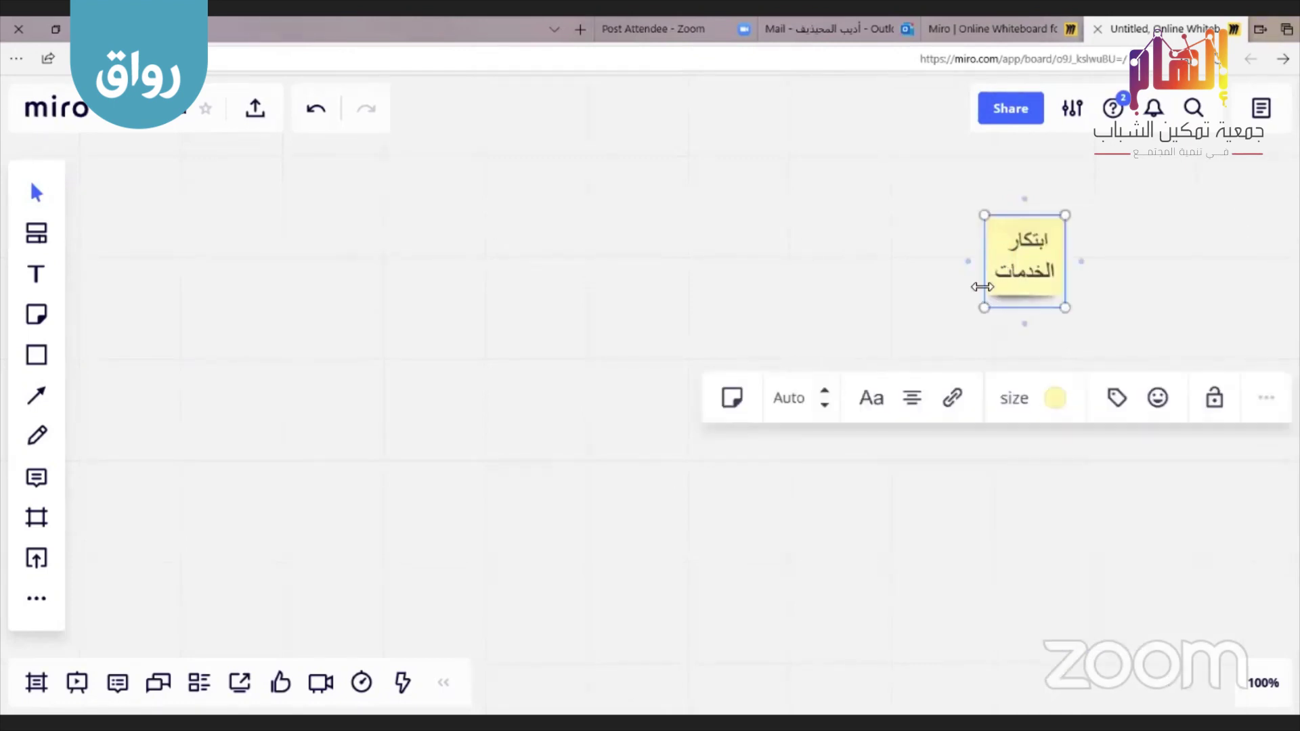
left_click(768, 296)
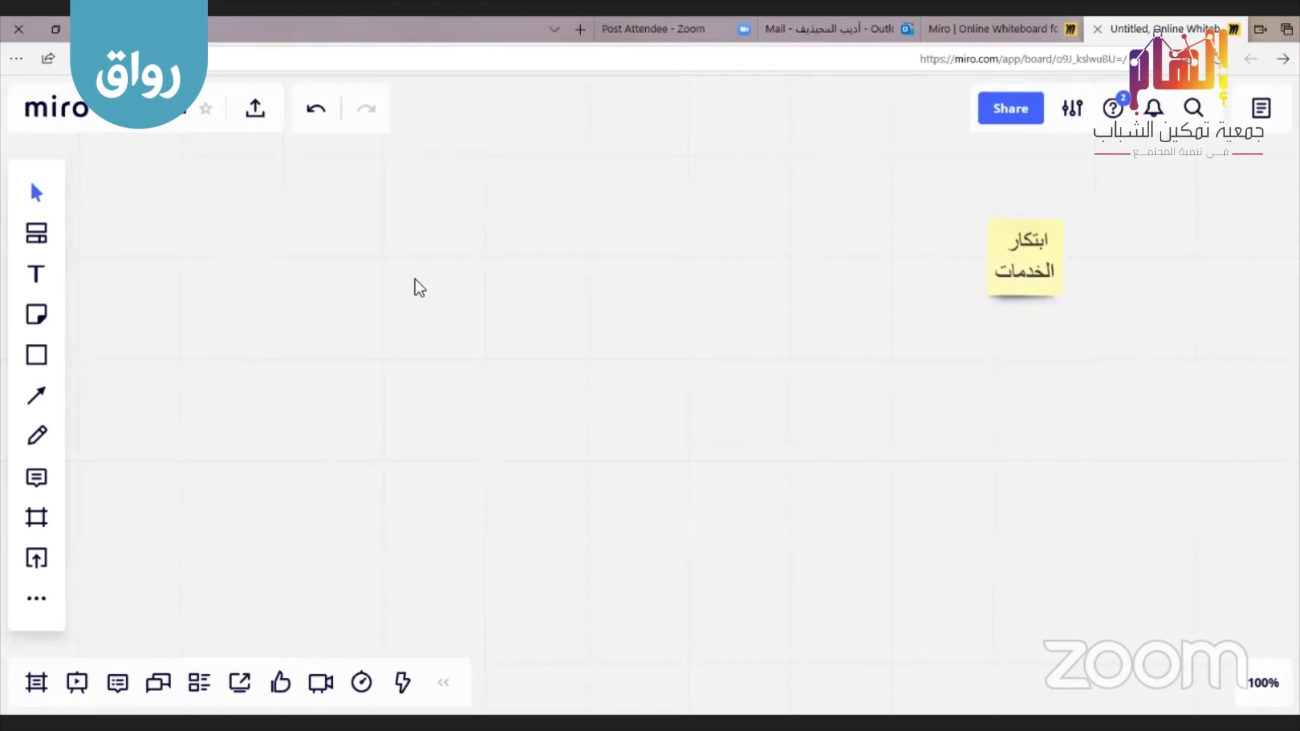
Add a light green sticky note reading "المساجد" in the board's upper middle area, to the left of the yellow note
left_click(38, 315)
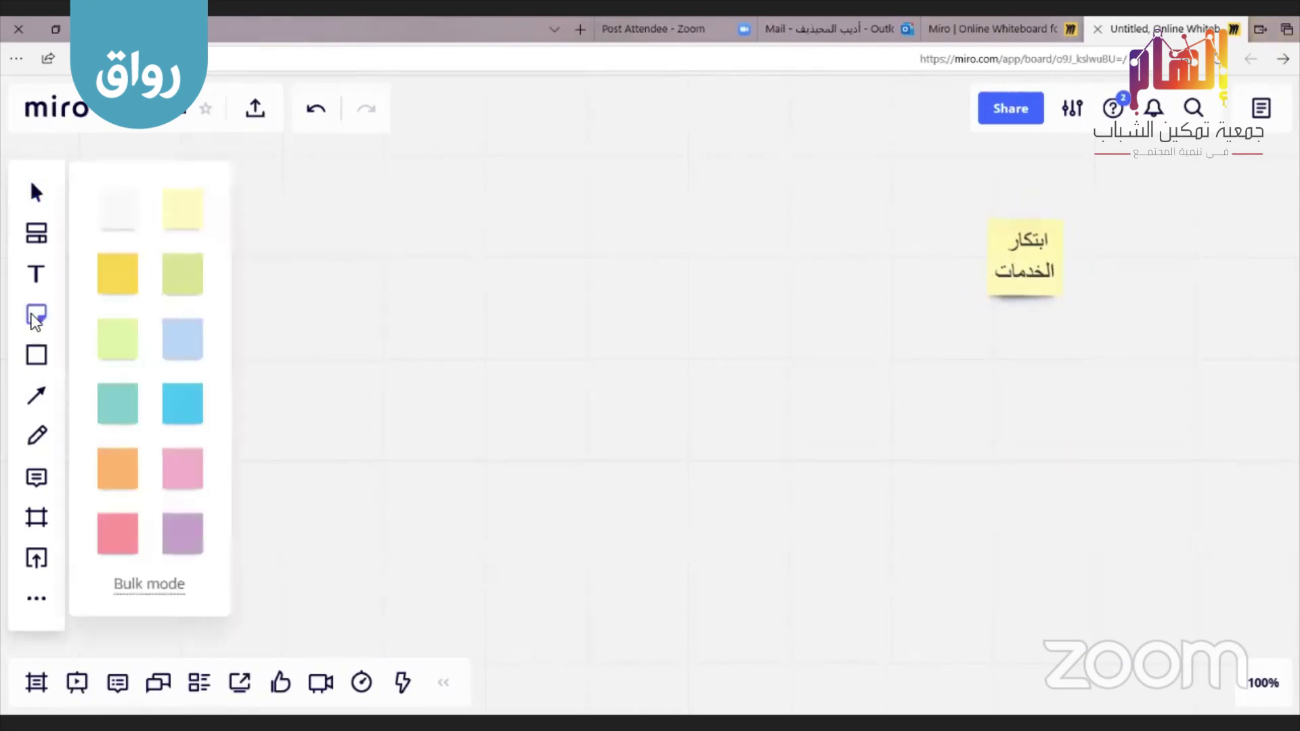
left_click(120, 350)
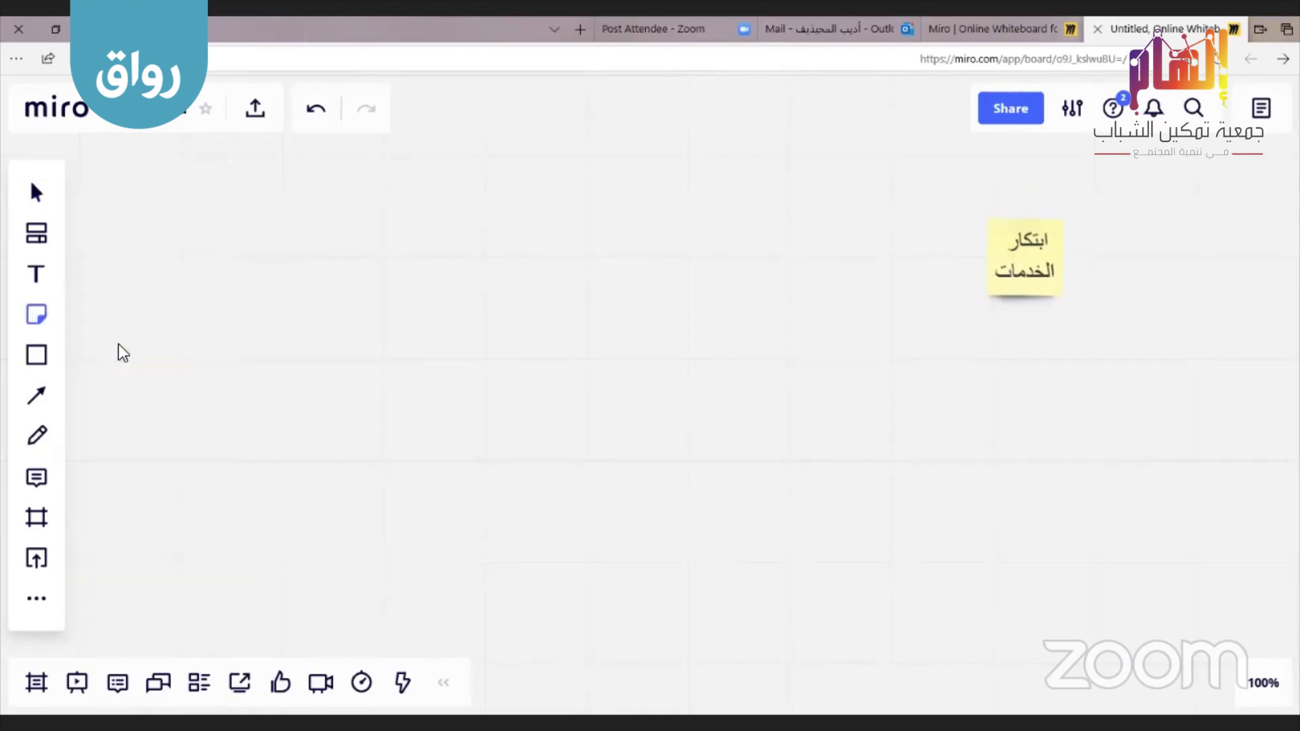
left_click(753, 226)
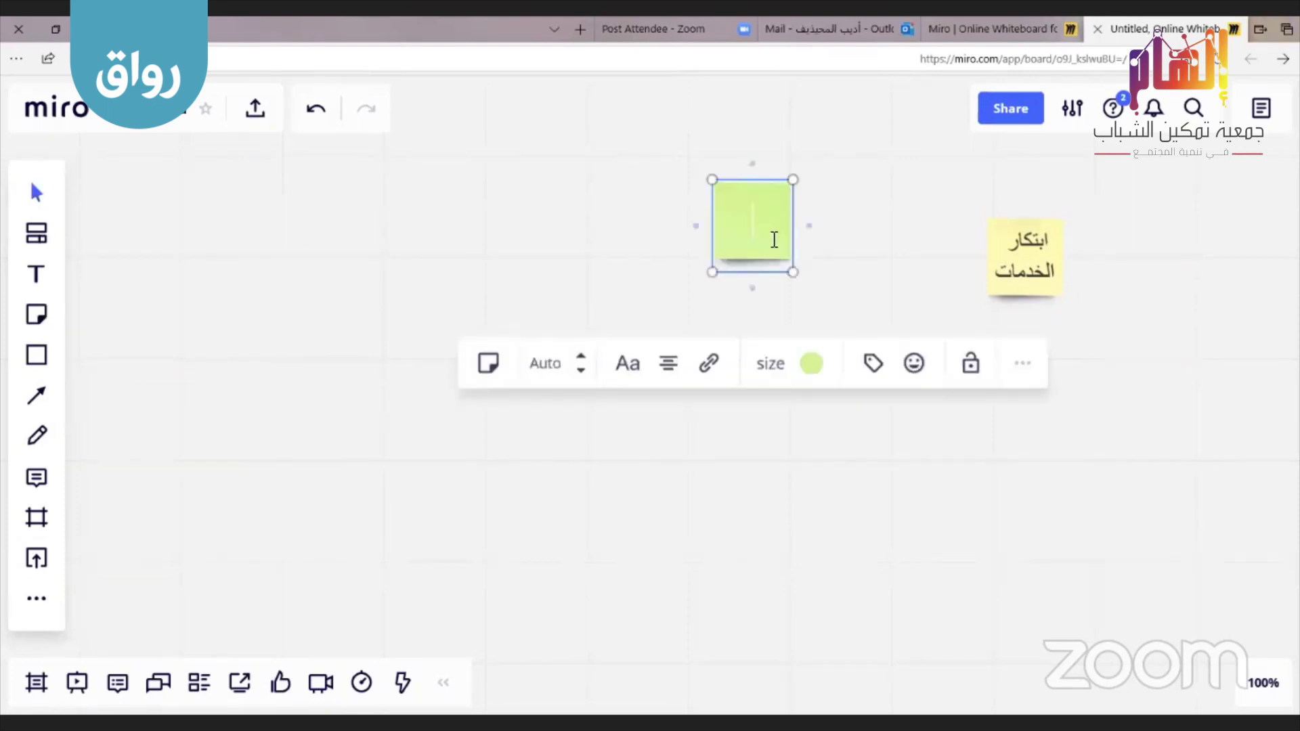
type("المساجد")
left_click(595, 250)
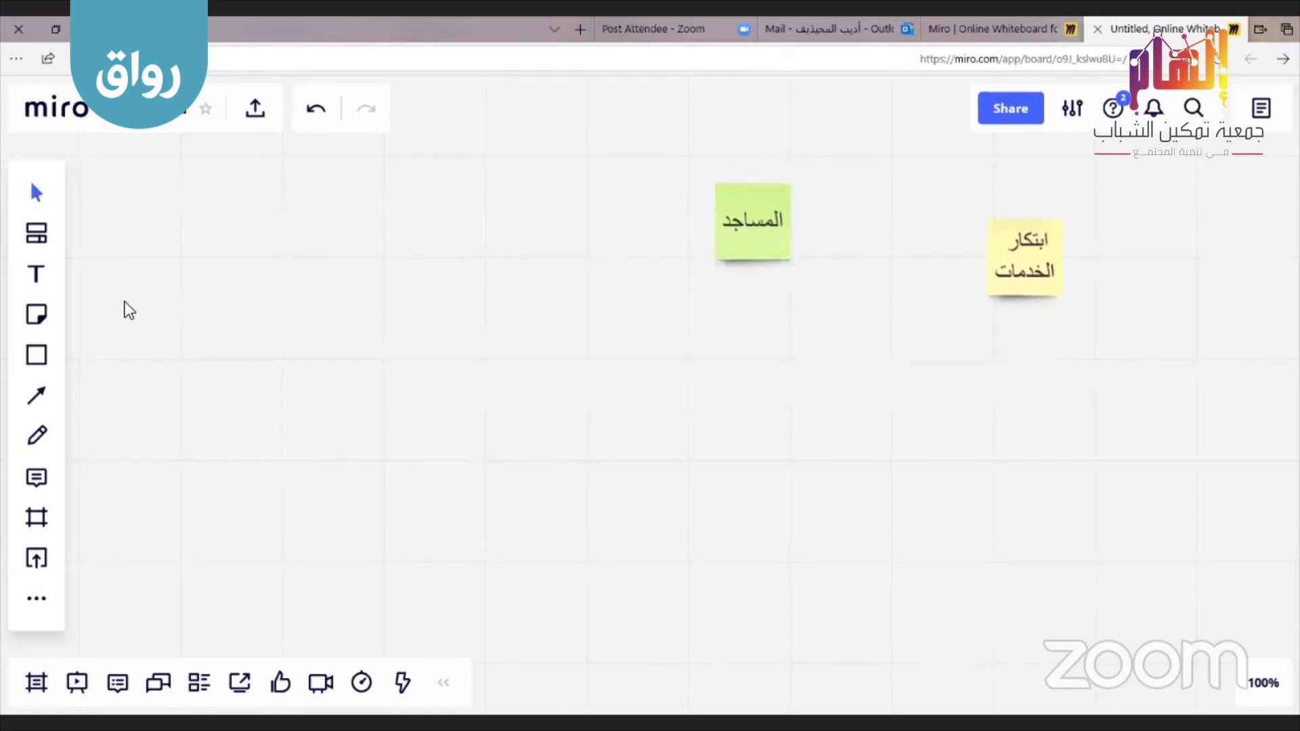
Add a teal sticky note reading "المصنع" between and slightly below the green and yellow notes
left_click(38, 322)
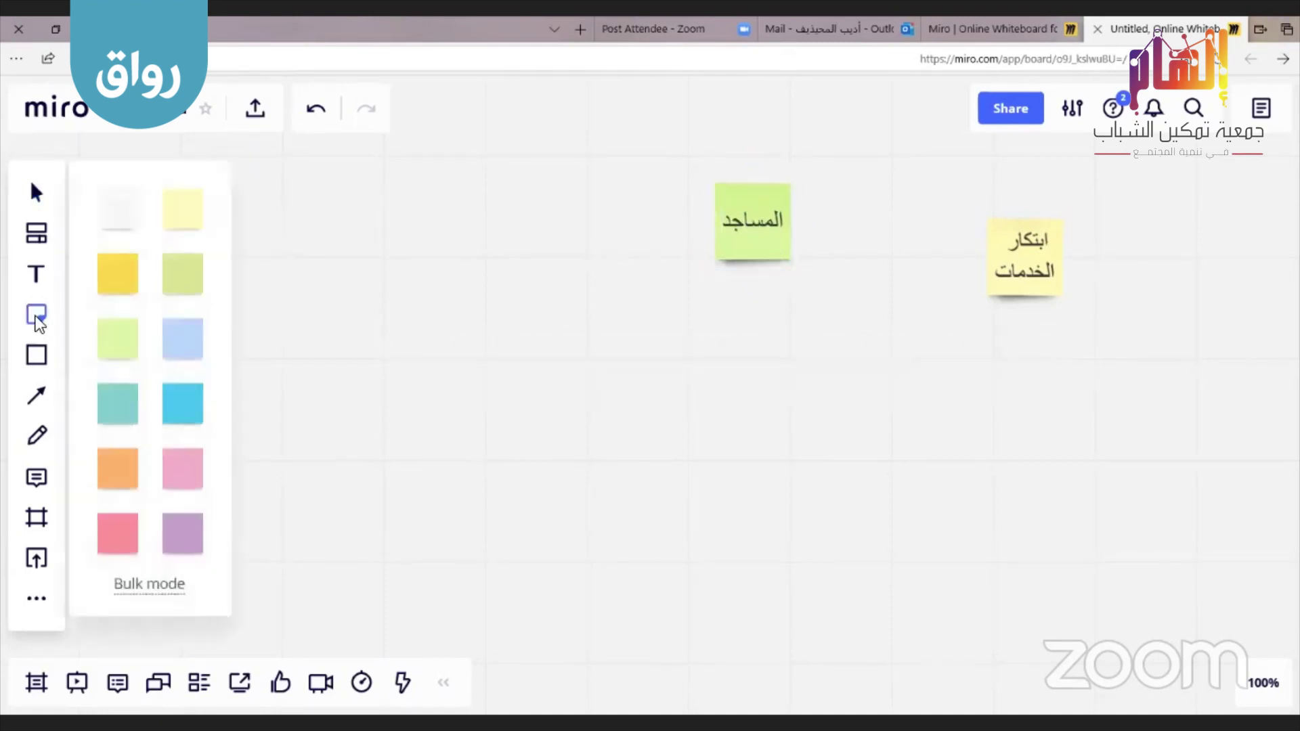
left_click(127, 406)
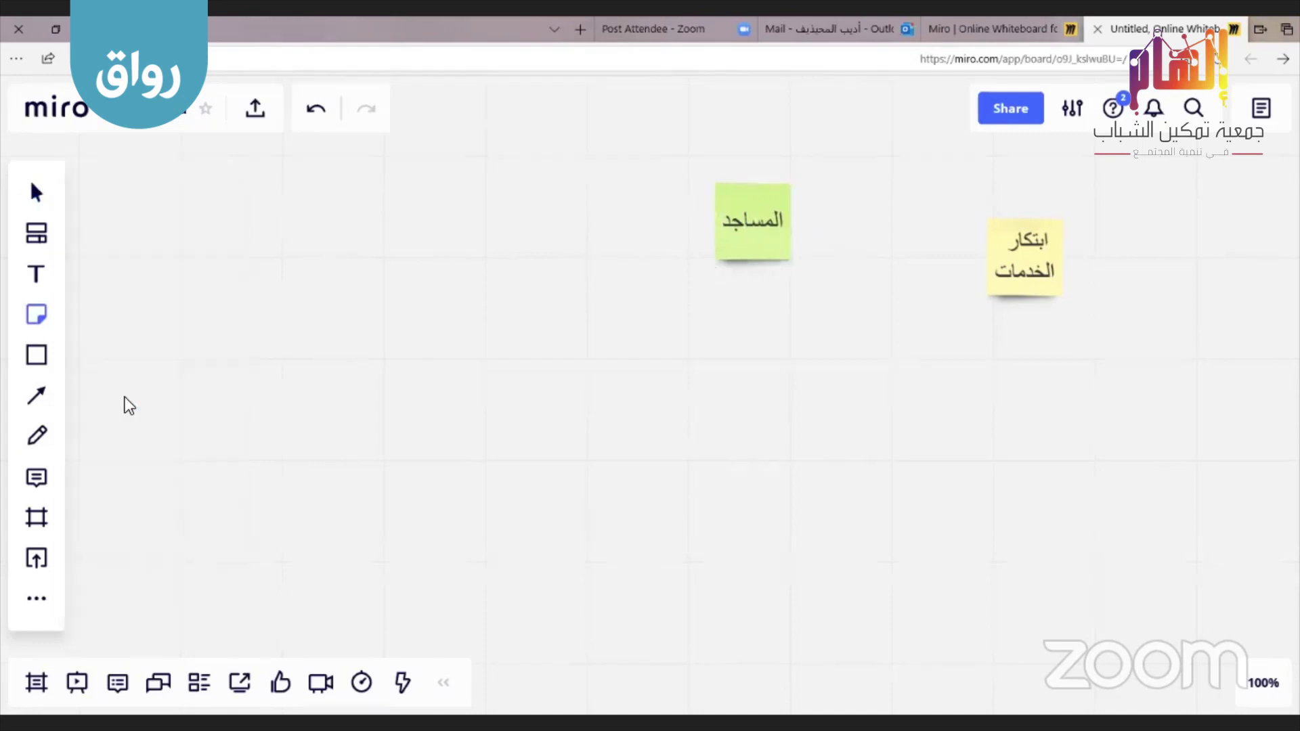
left_click(885, 318)
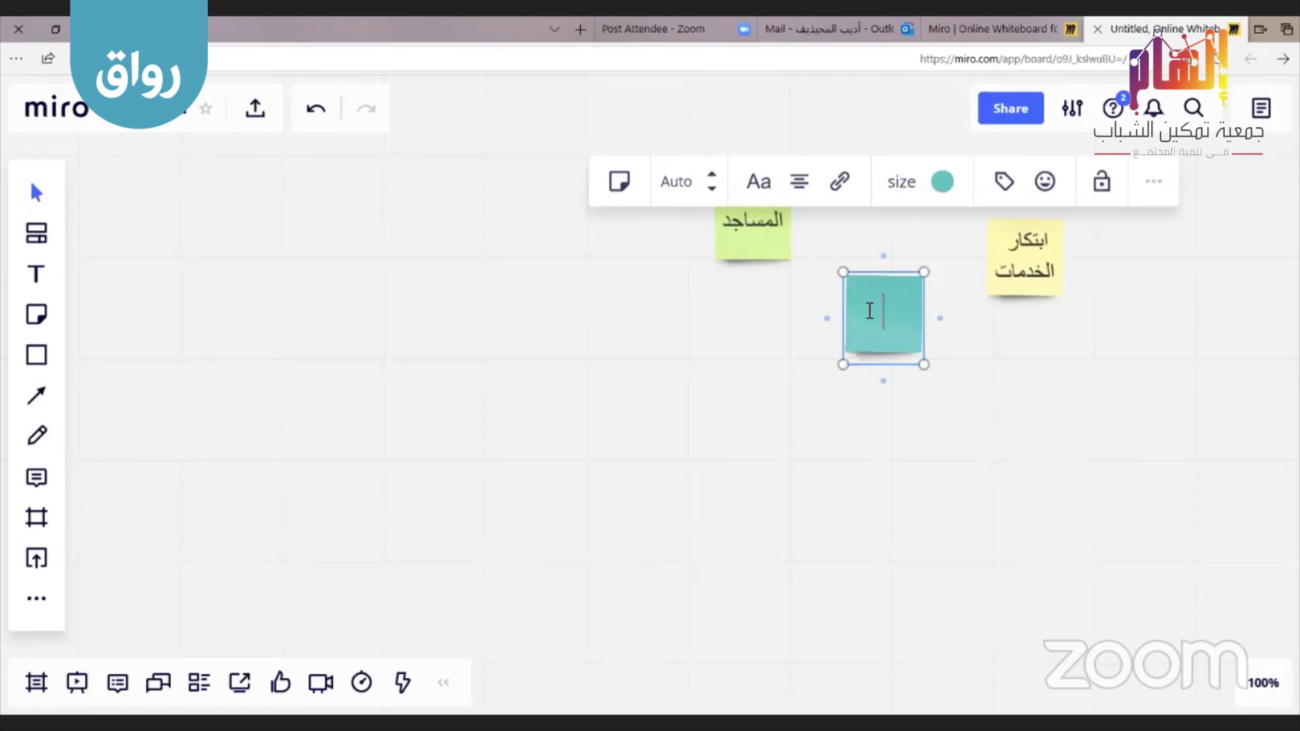
type("المصنع")
Connect the yellow "ابتكار الخدمات" note to the right side of the green "المساجد" note with a curved arrow
left_click(1029, 257)
left_click(737, 237)
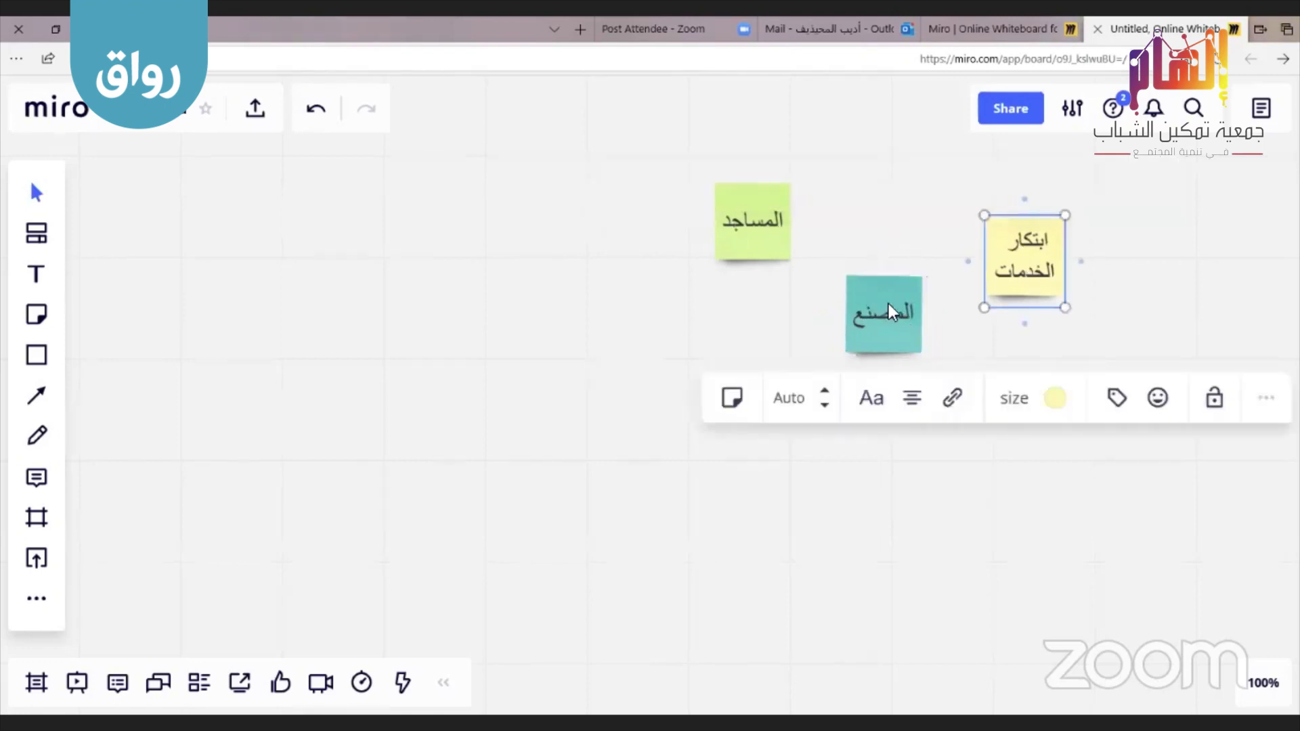
left_click(887, 304)
left_click(997, 256)
left_click_drag(965, 261, 795, 227)
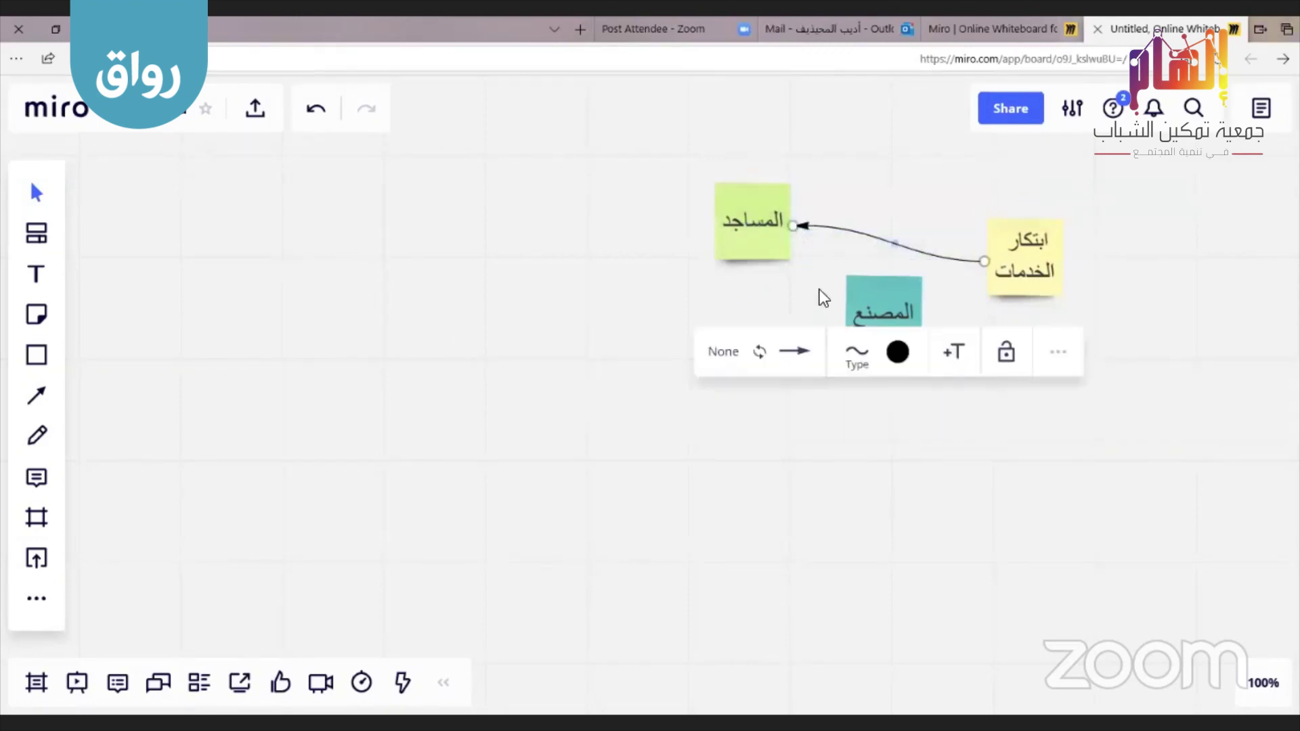
Connect the underside of the green "المساجد" note to the left side of the teal "المصنع" note with a curved arrow
left_click(758, 250)
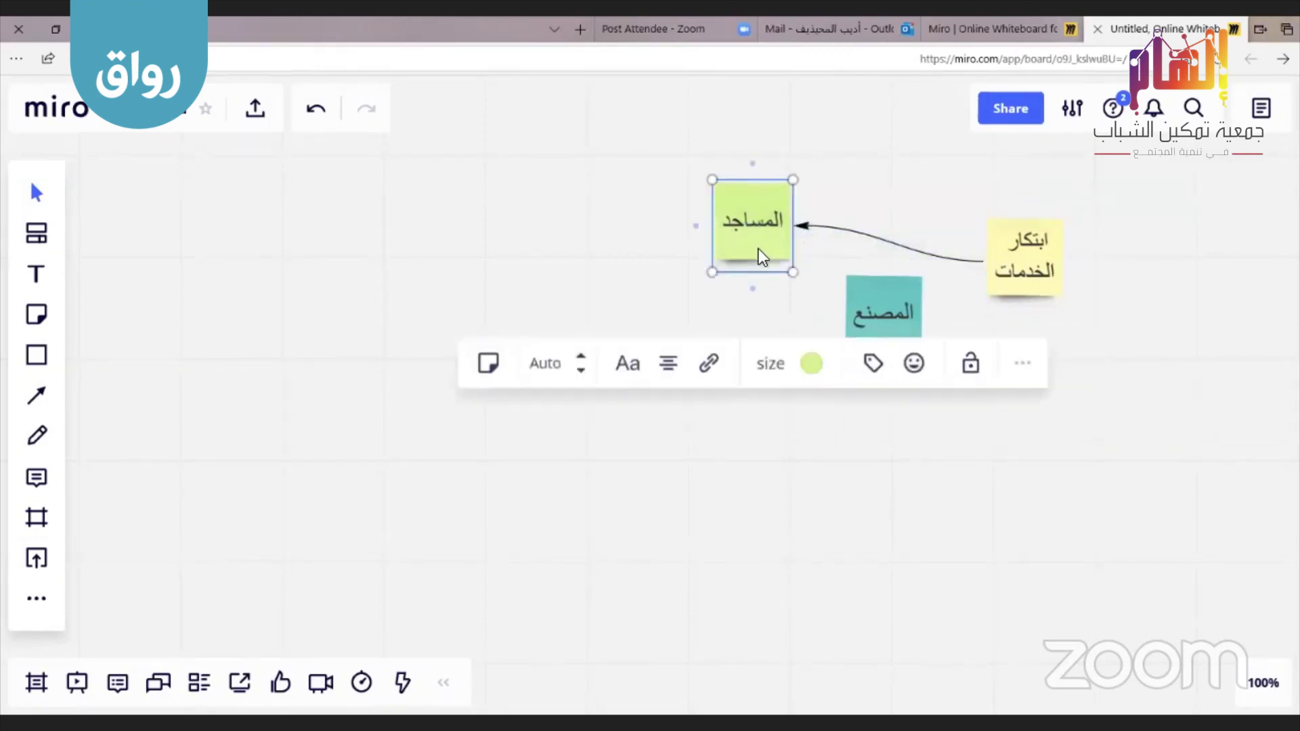
left_click_drag(753, 290, 827, 317)
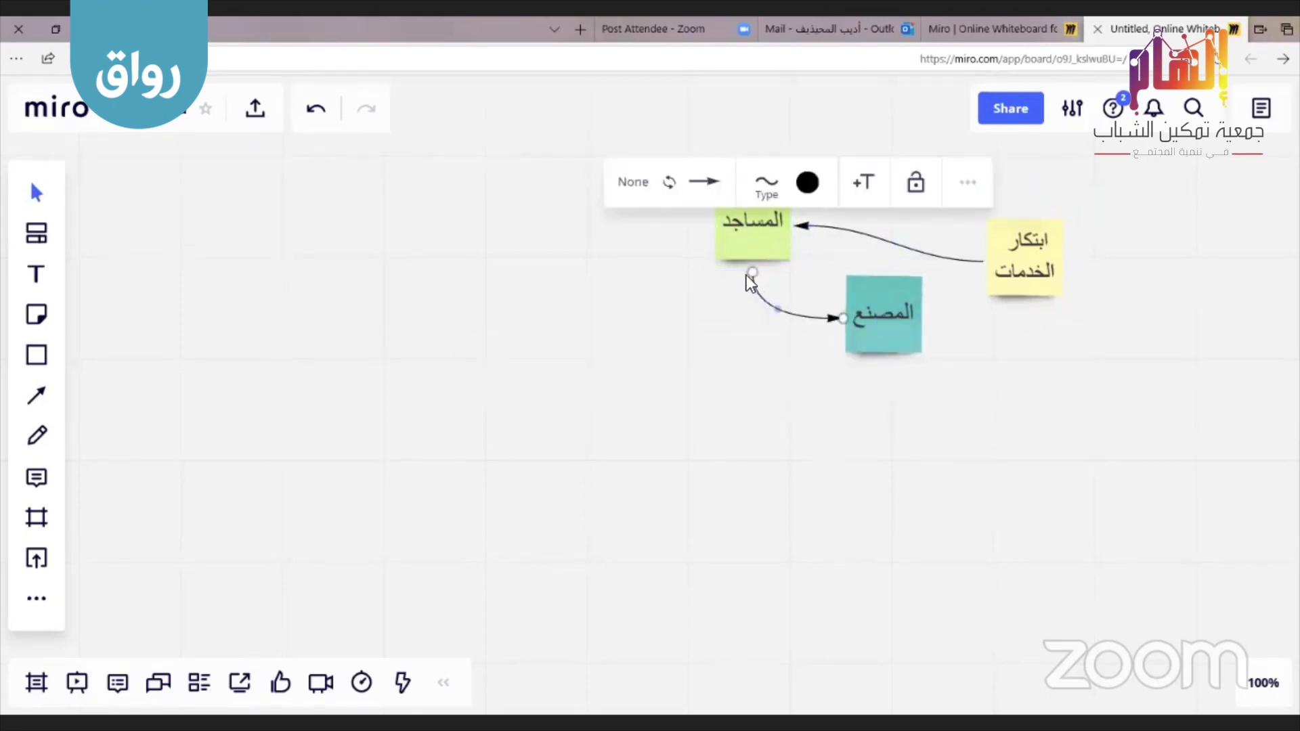
left_click(698, 303)
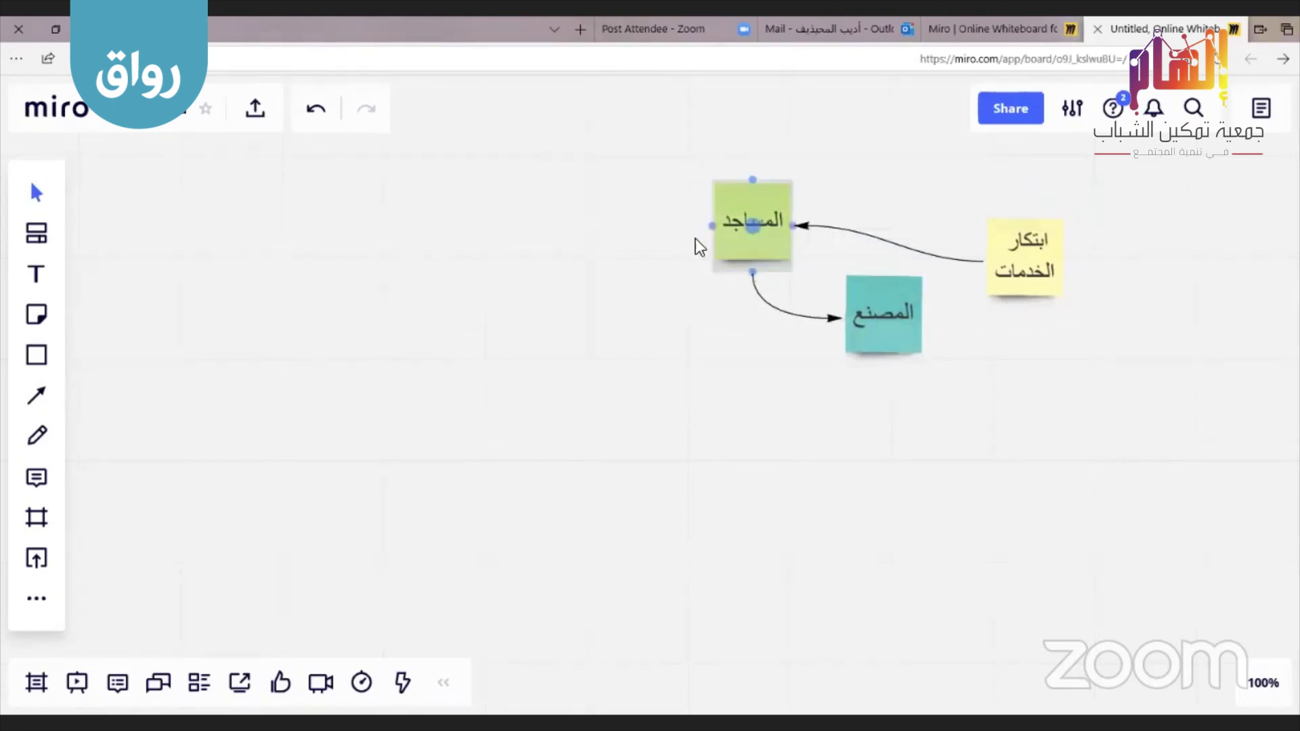
Draw a curved arrow from the left side of the "المساجد" note to an empty spot below and left of it
left_click(717, 226)
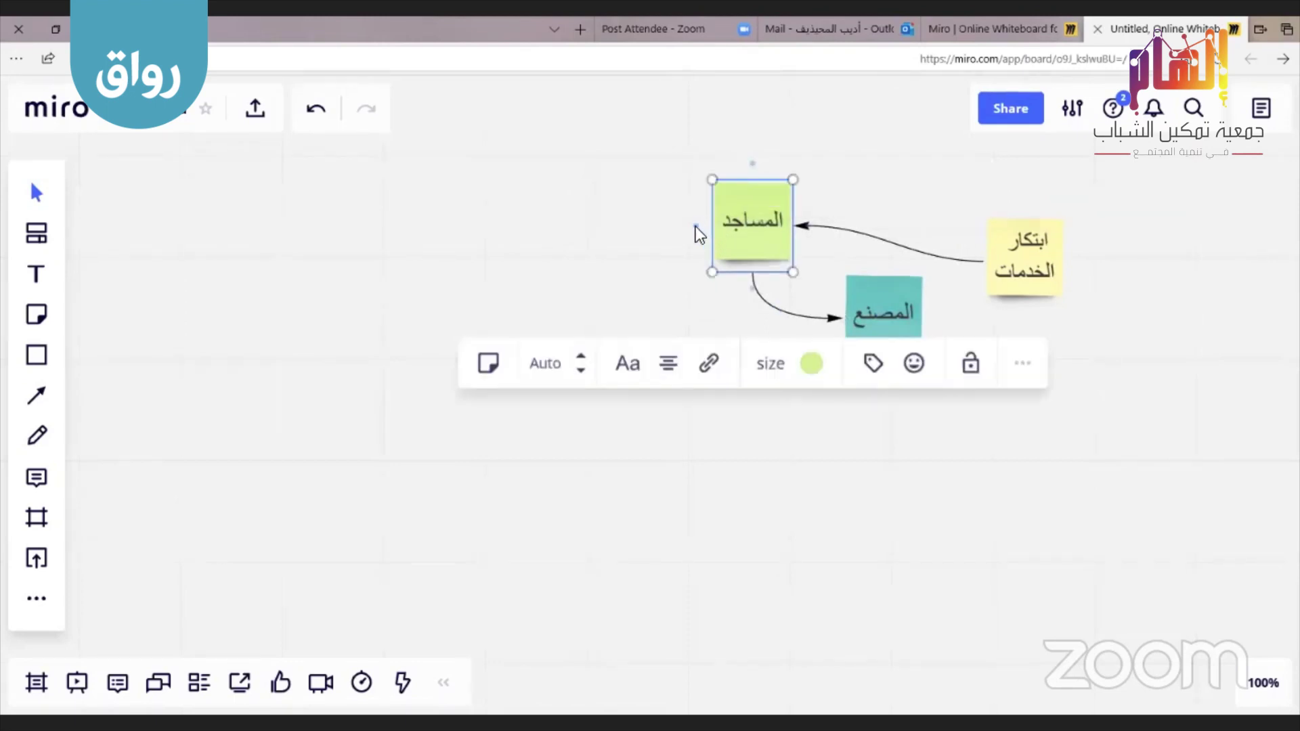
left_click_drag(695, 226, 1022, 484)
left_click_drag(868, 512, 620, 358)
left_click(803, 412)
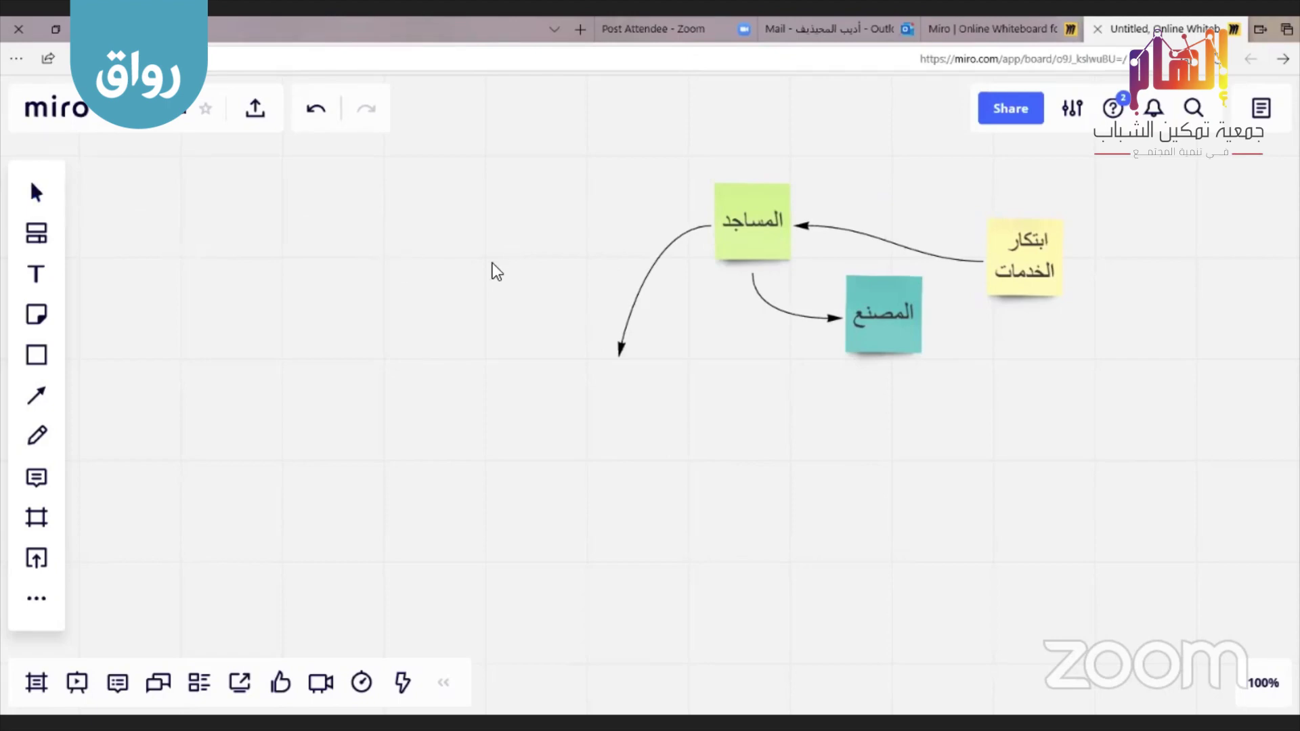
Draw a small rectangle shape in the empty area to the left of the sticky notes
left_click_drag(604, 274, 802, 299)
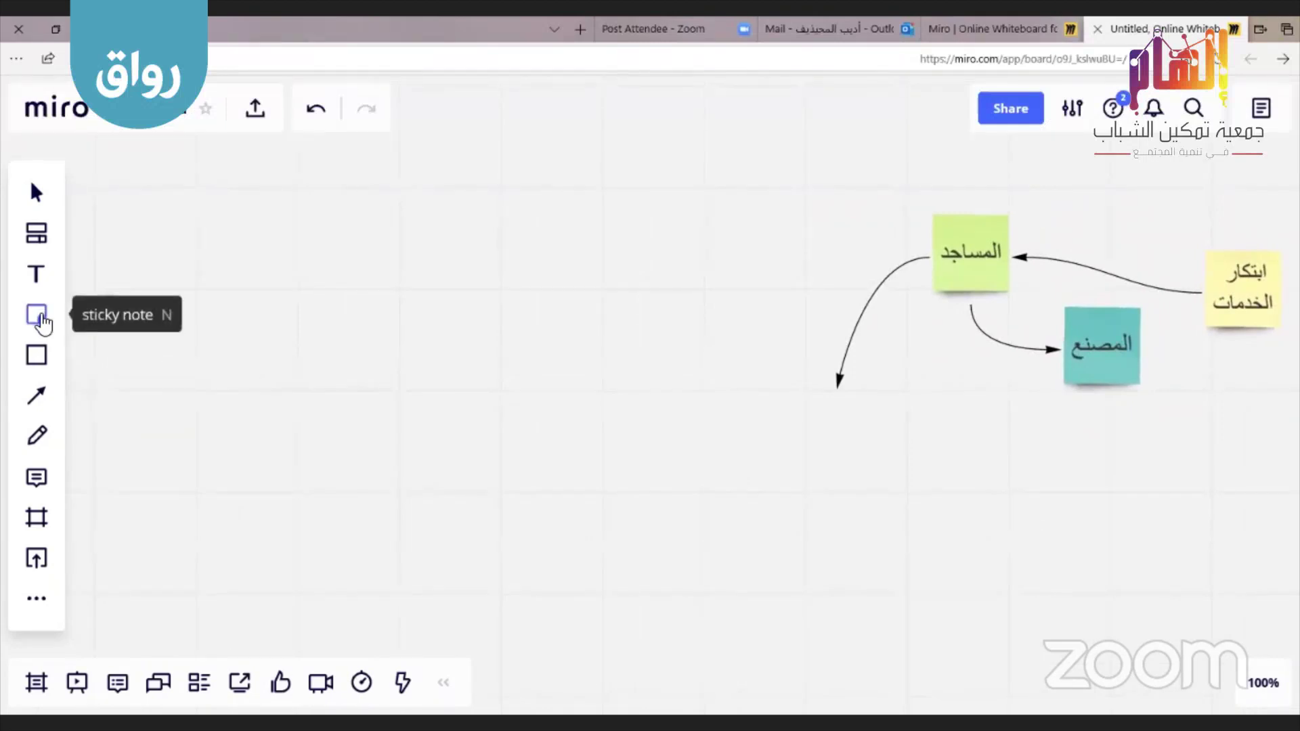
left_click(37, 359)
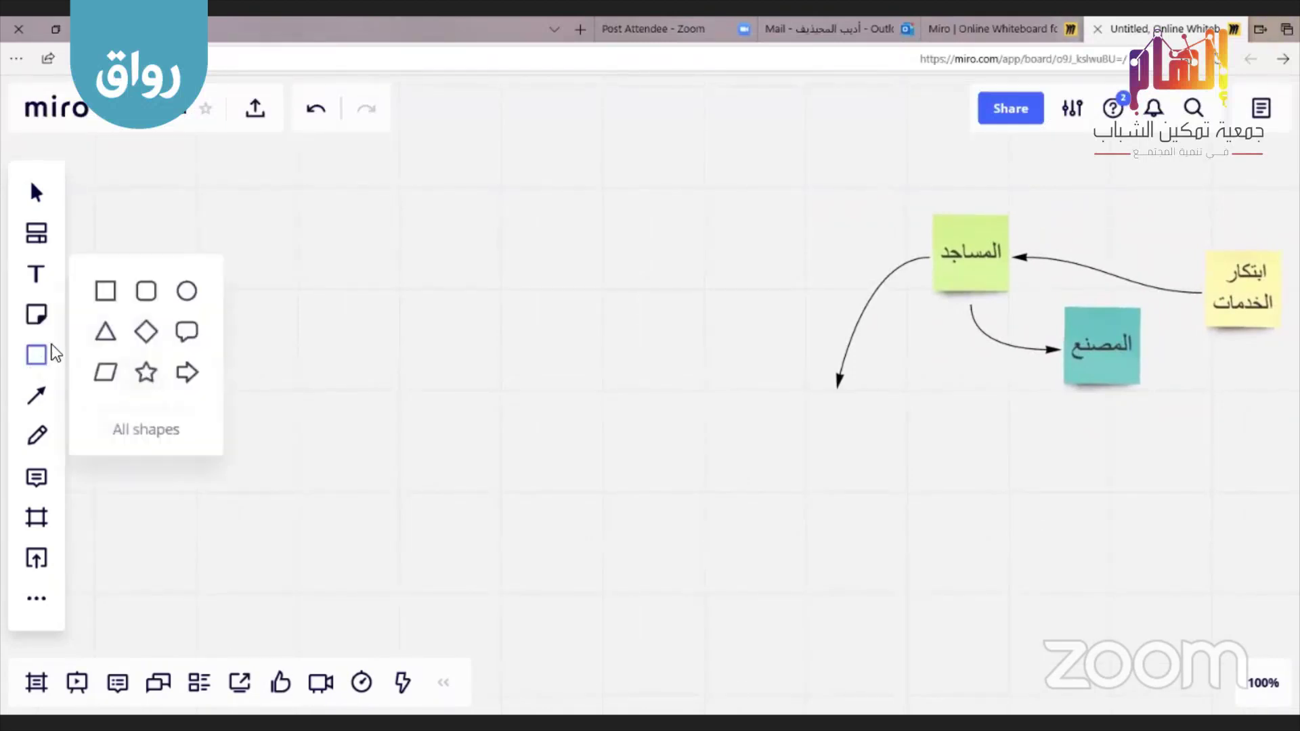
left_click(106, 292)
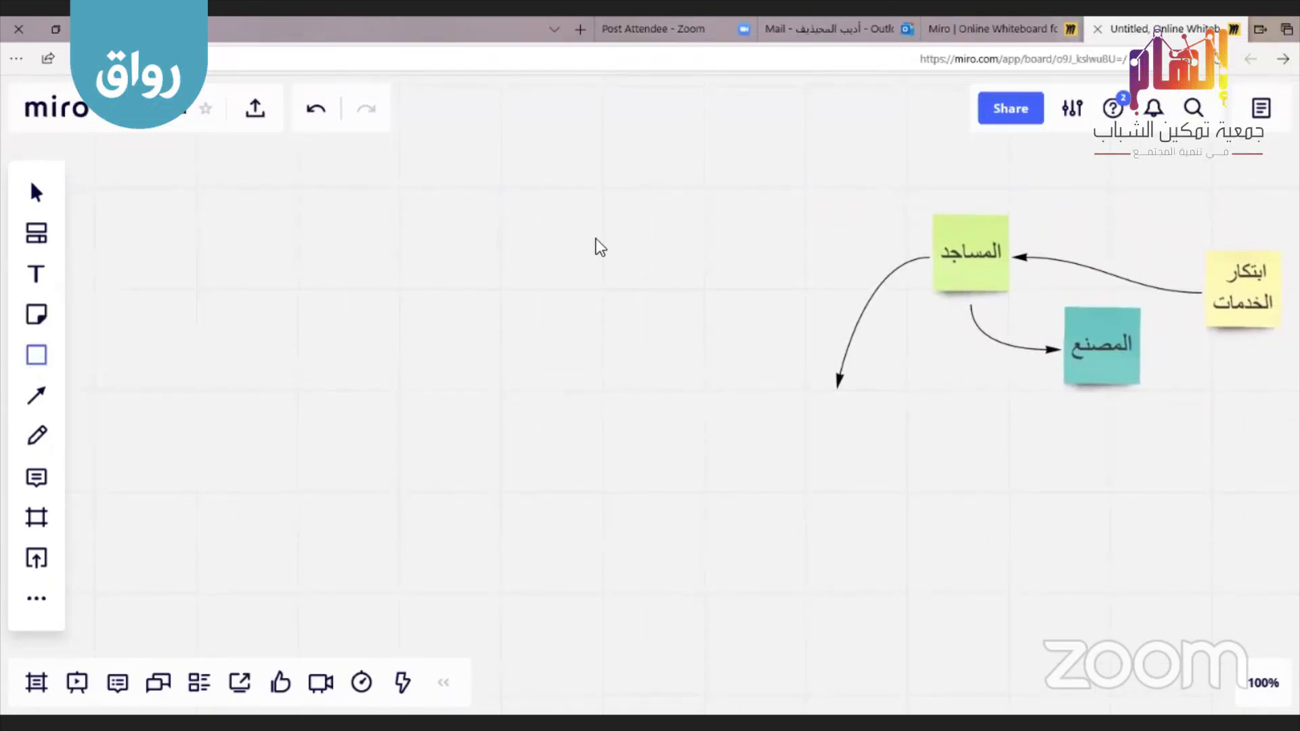
left_click_drag(716, 218, 616, 285)
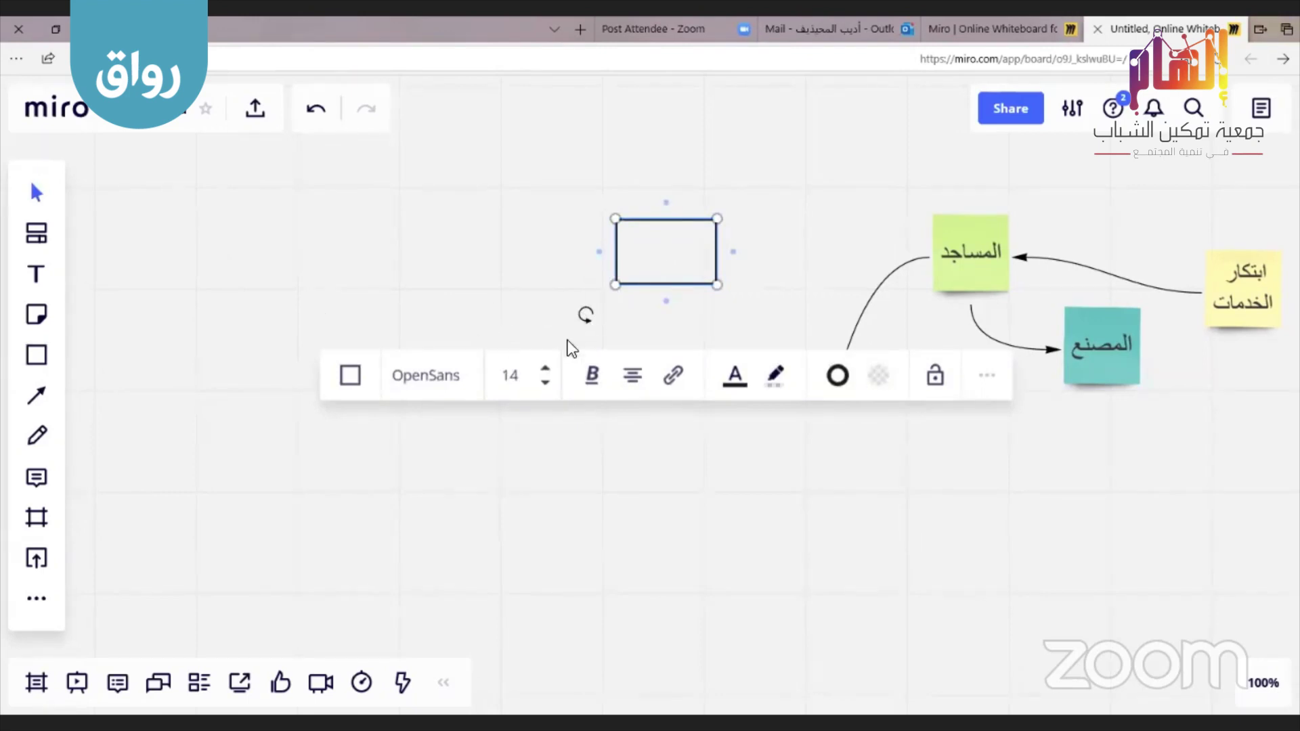
Set the rectangle's border colour to red and view its link field without adding a link
left_click(838, 376)
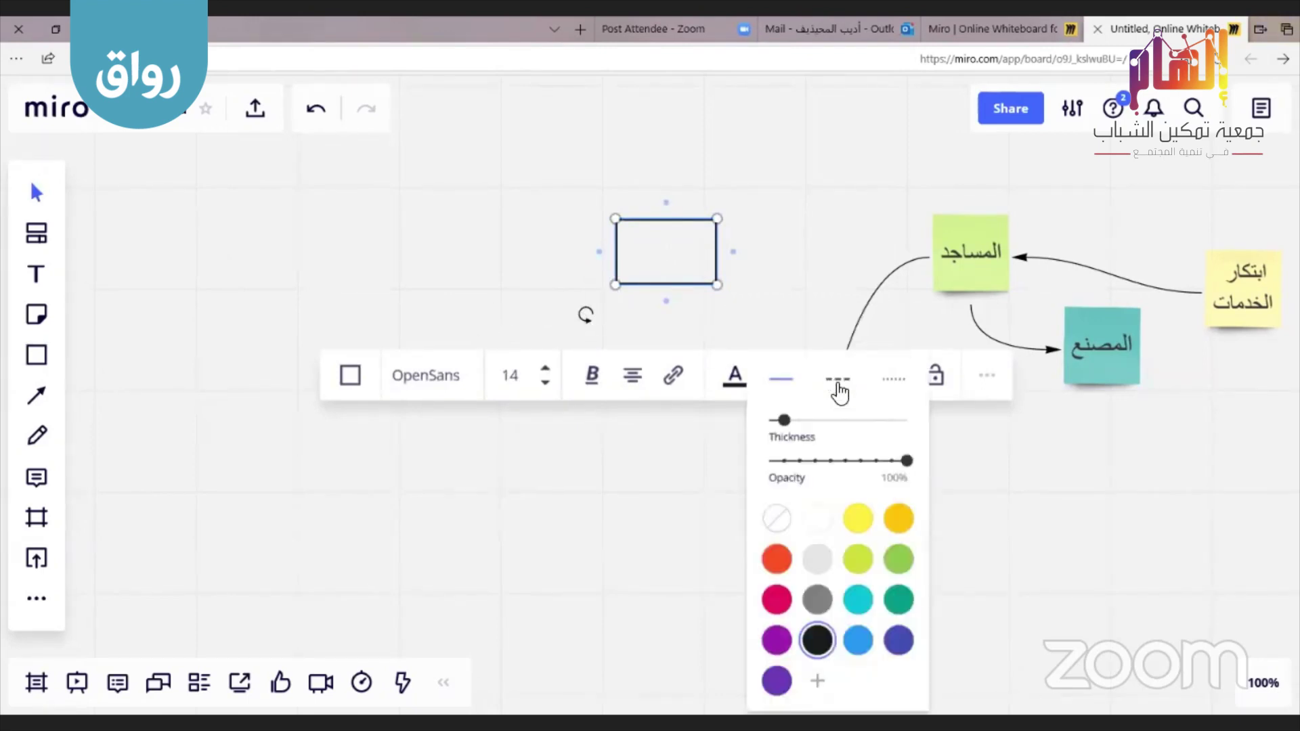
left_click(859, 522)
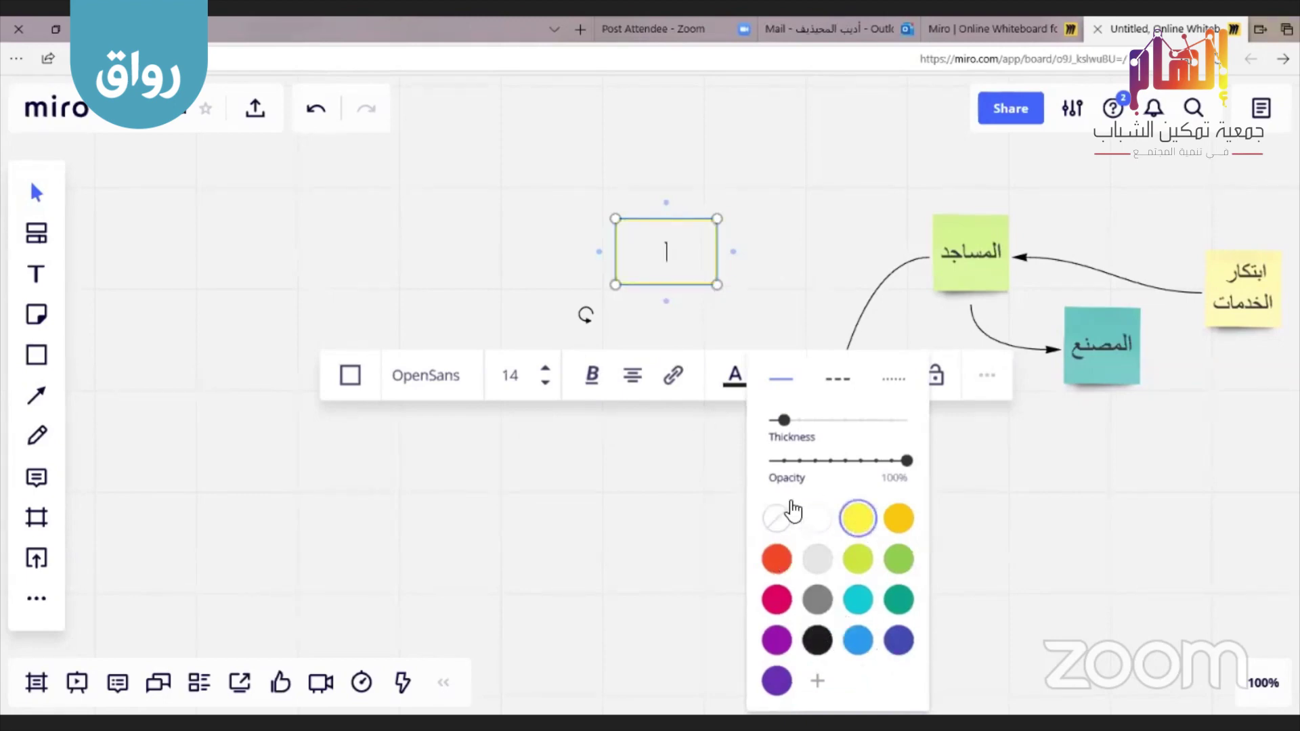
left_click(778, 562)
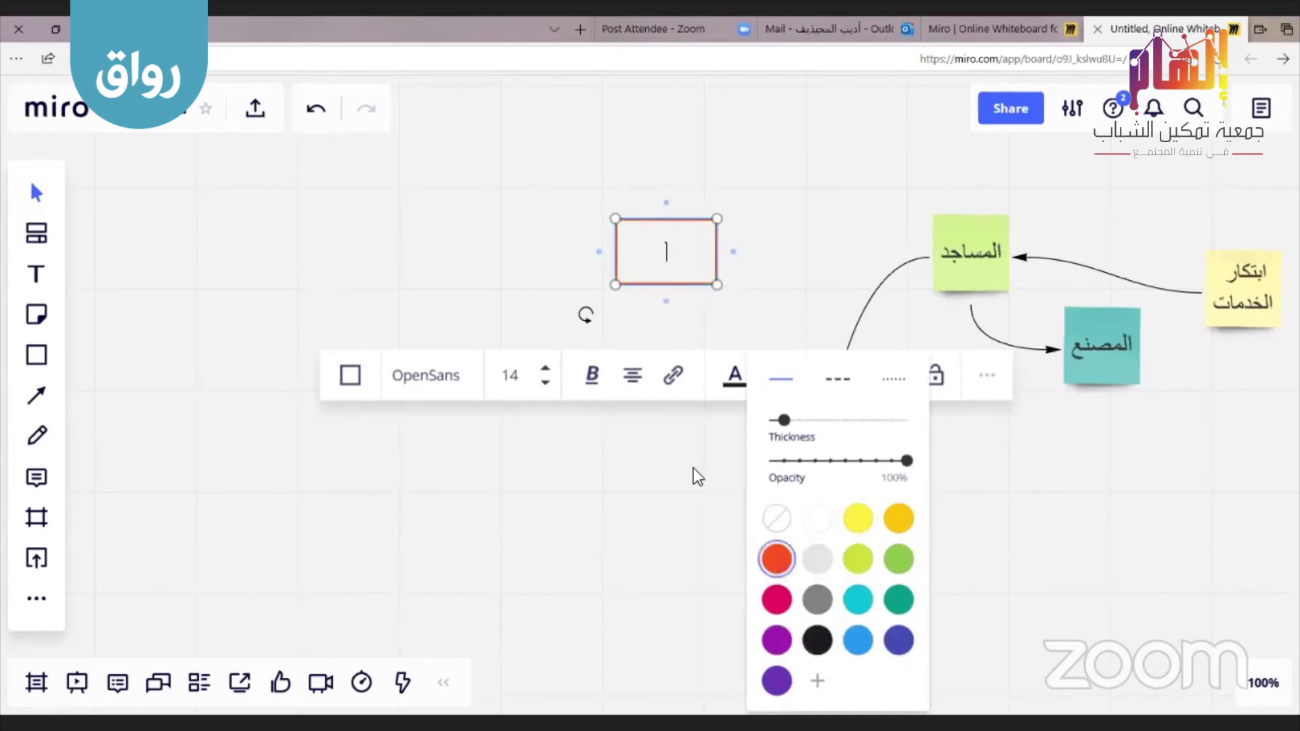
left_click(673, 381)
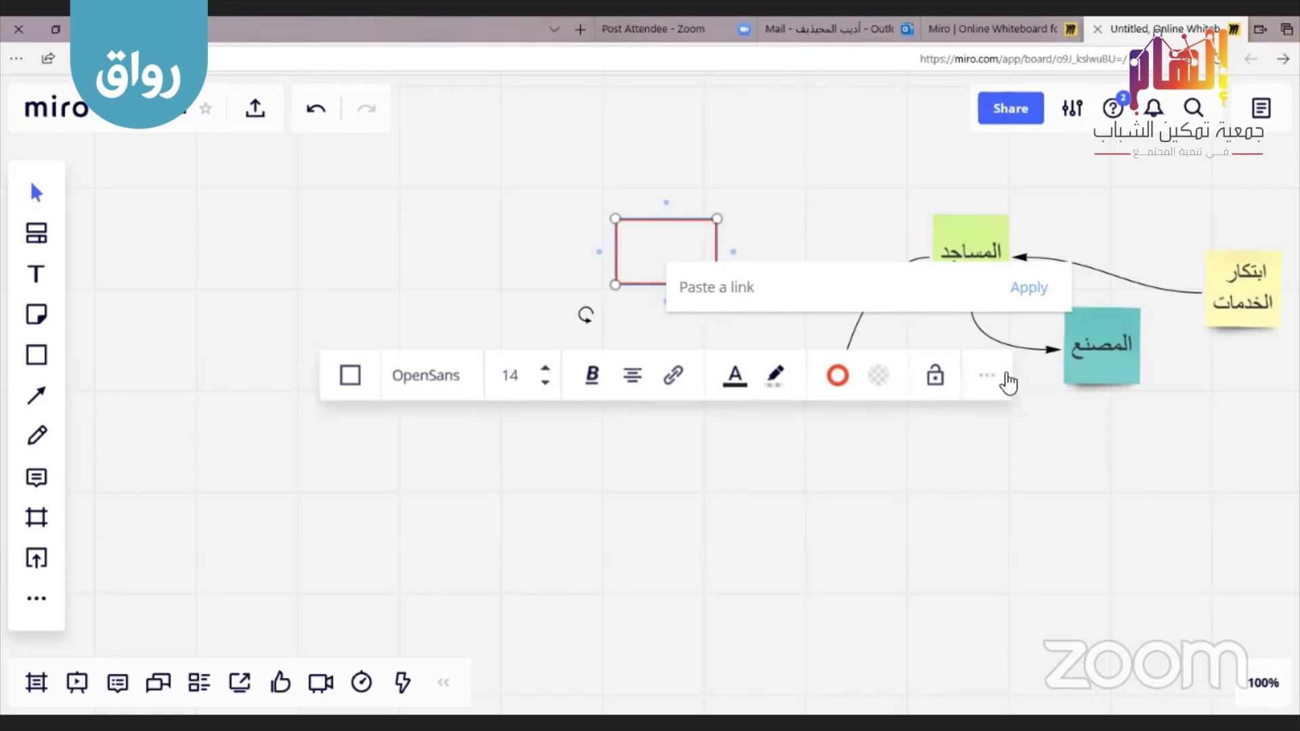
left_click(432, 206)
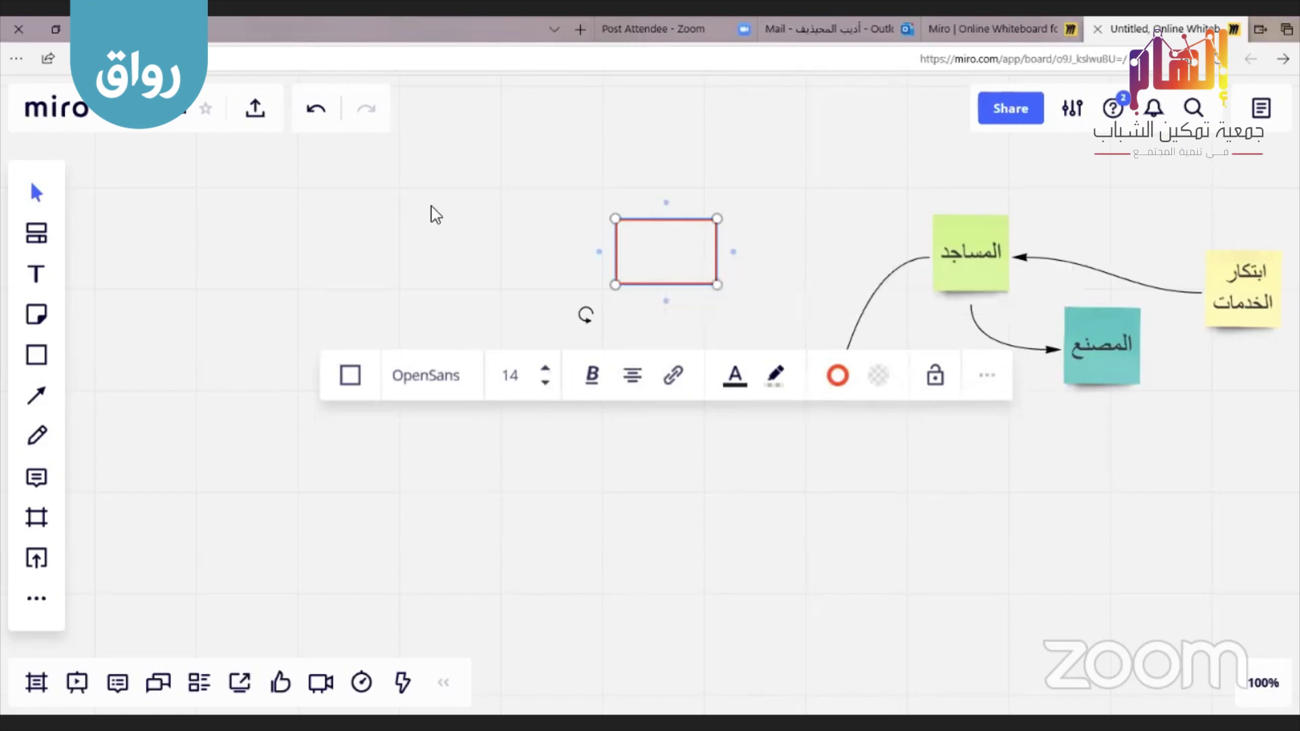
left_click(124, 330)
Draw a star shape to the left of the rectangle and set its border colour to blue
left_click(31, 365)
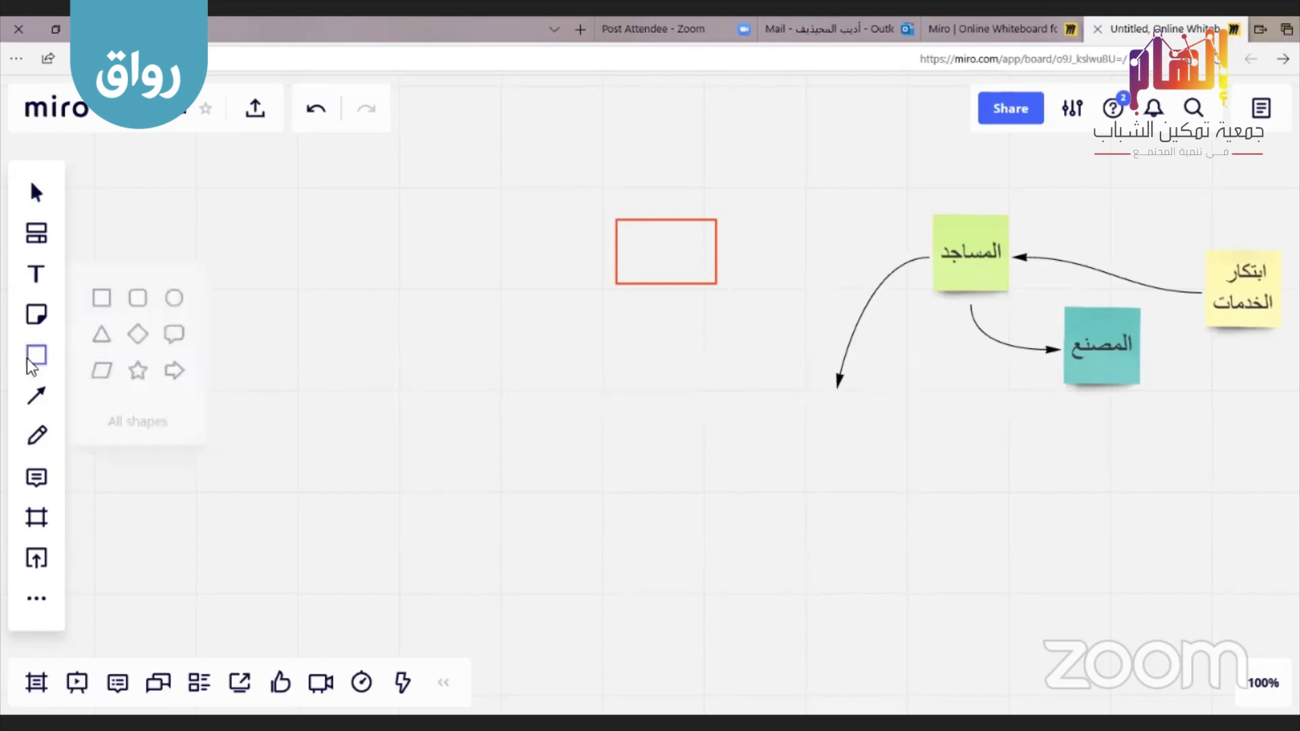
left_click(145, 374)
left_click_drag(526, 193, 429, 275)
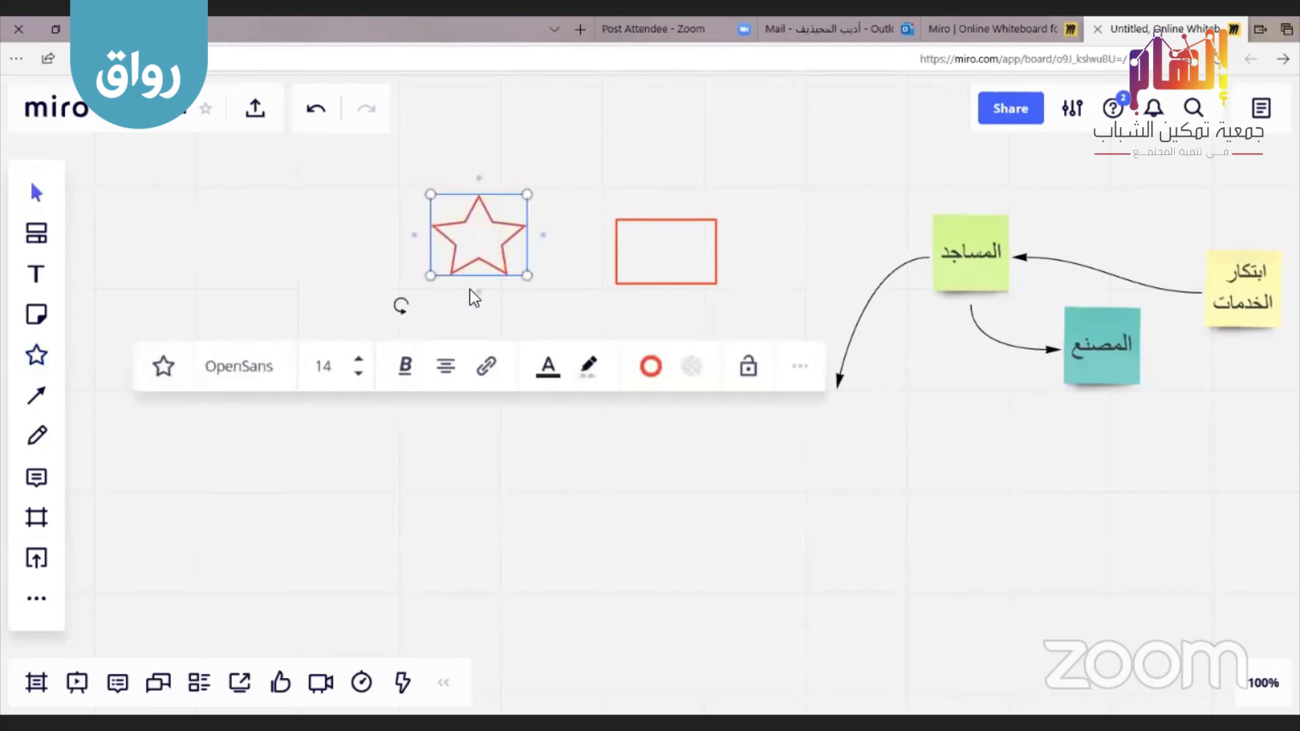
left_click(650, 368)
left_click(712, 519)
left_click(671, 639)
left_click(391, 551)
left_click(277, 262)
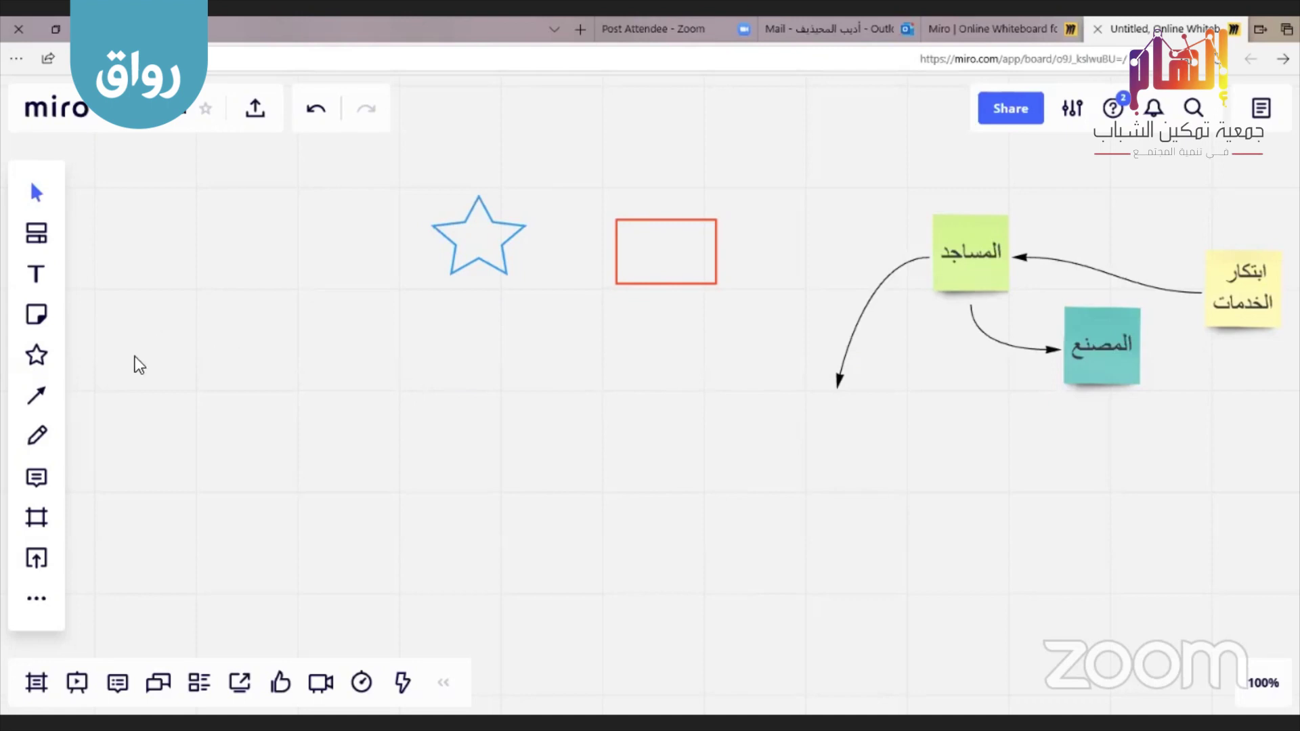
Connect the star's right tip to the rectangle's left side with a plain line without arrowheads
left_click(38, 398)
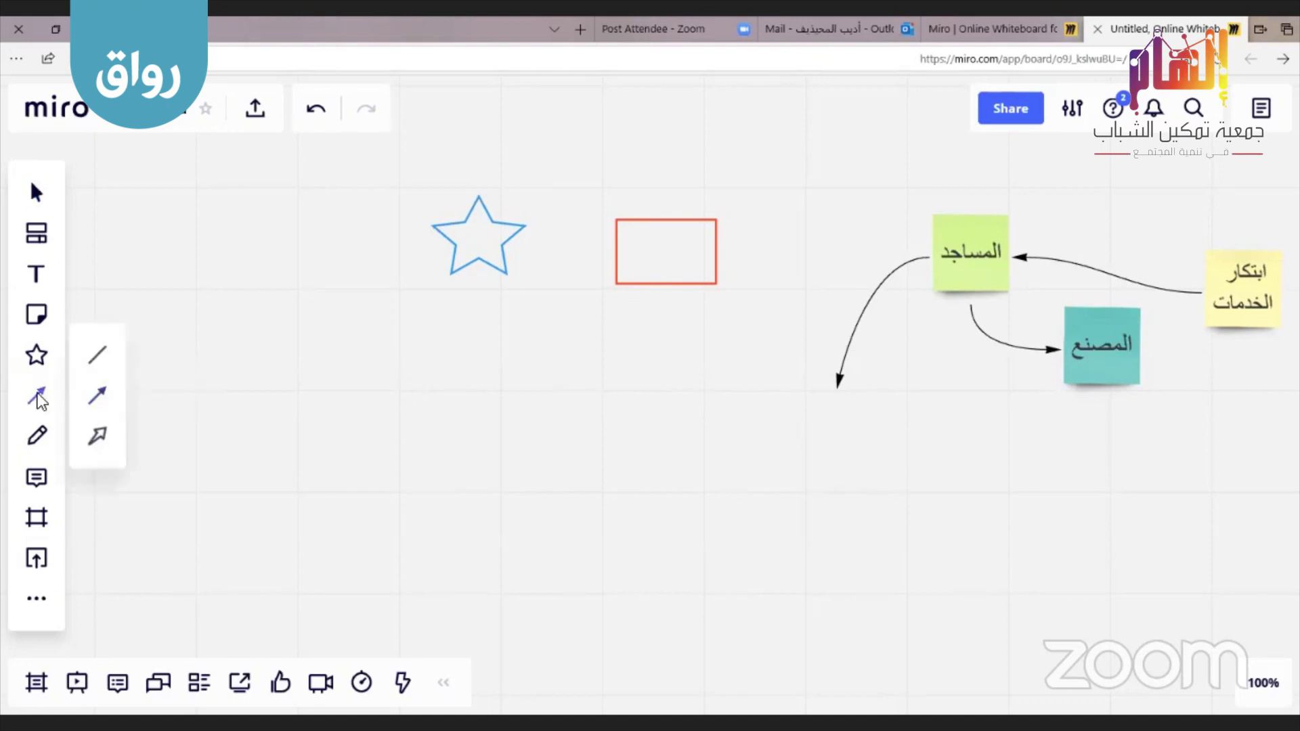
left_click(98, 359)
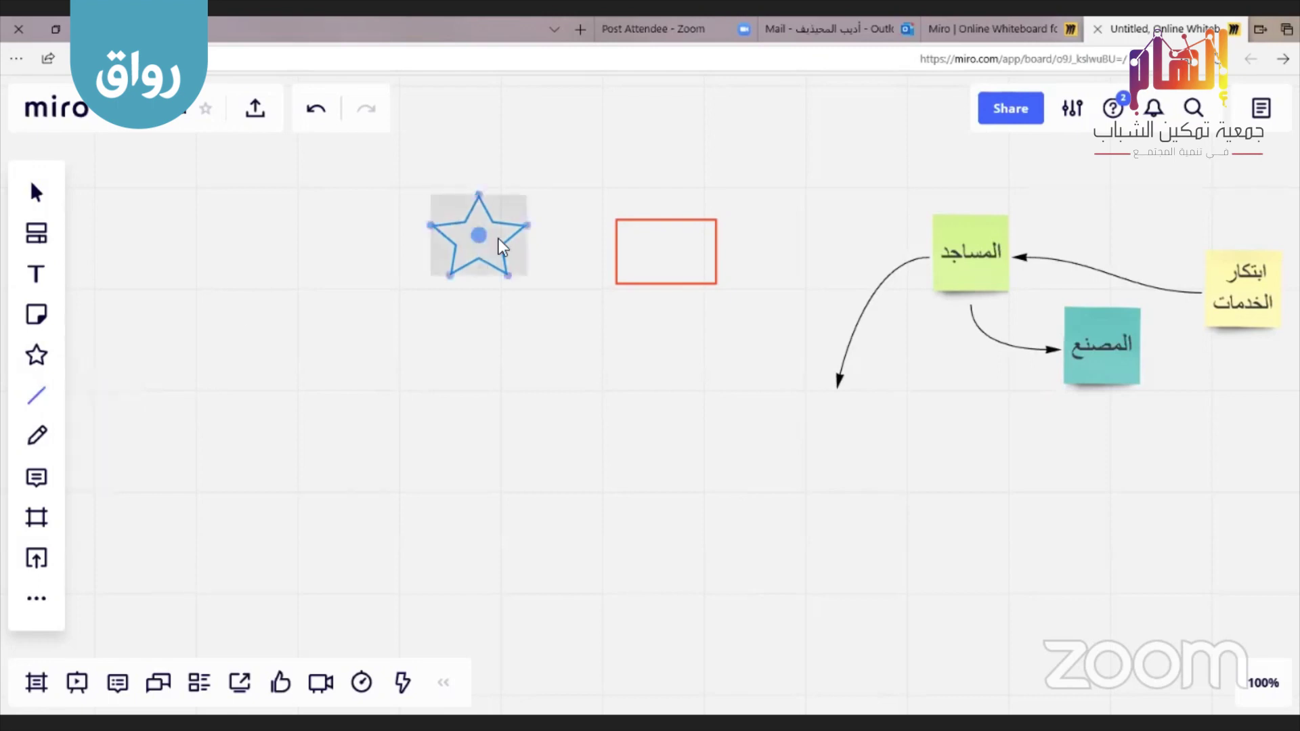
left_click_drag(527, 225, 611, 250)
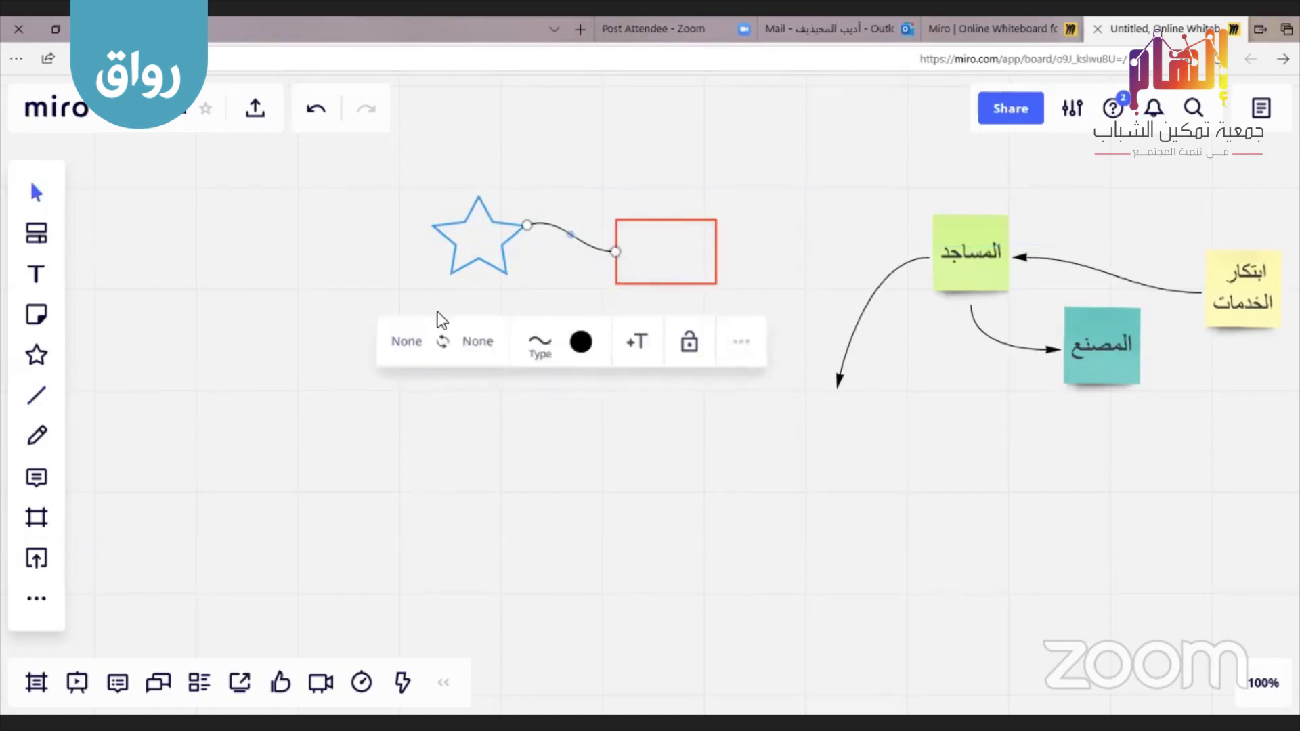
Try the straight and elbowed line types on the star-to-rectangle connector and return it to curved
left_click(538, 343)
left_click(484, 457)
left_click(540, 460)
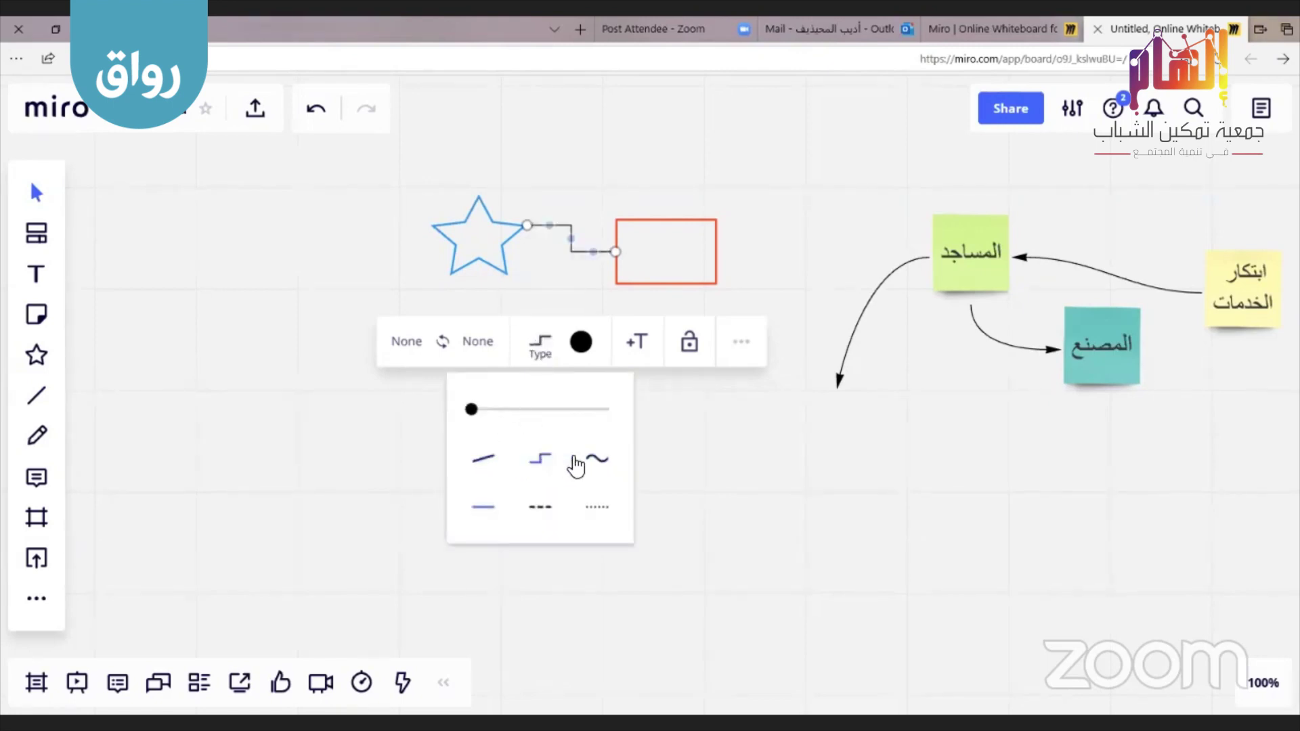
left_click(597, 461)
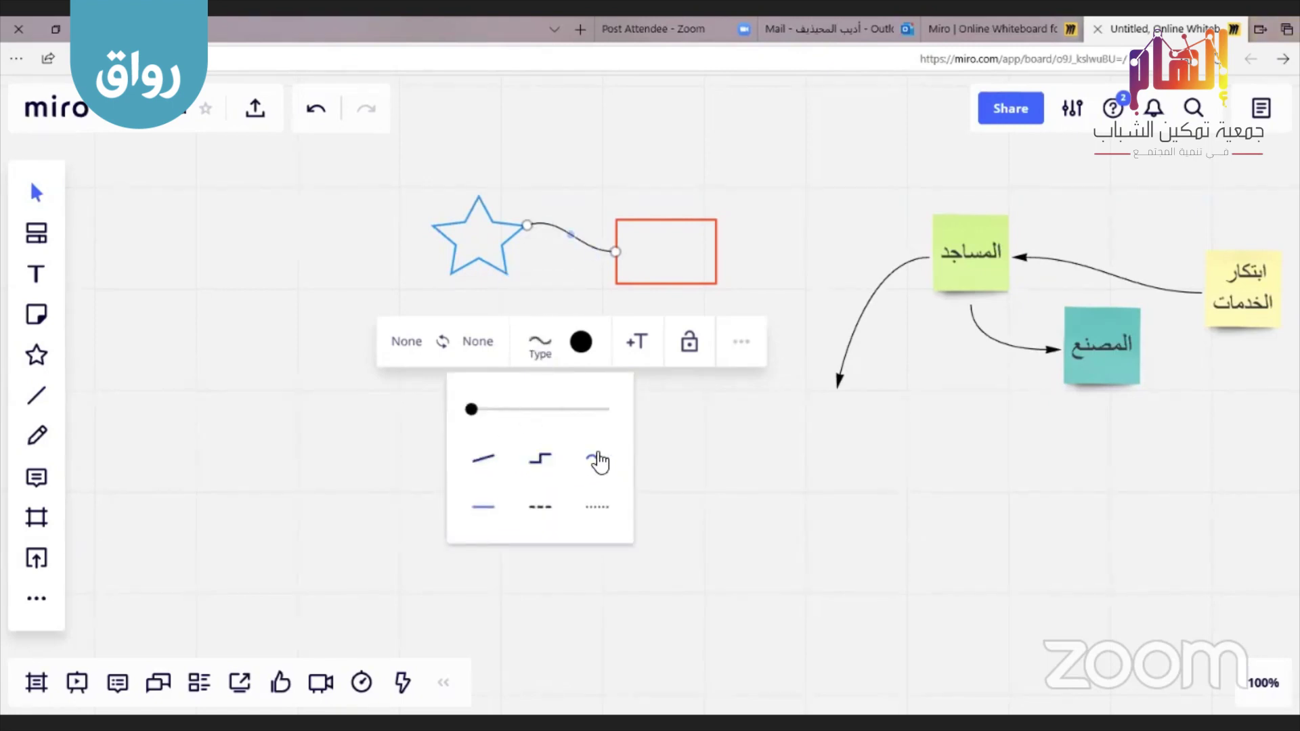
left_click(363, 455)
left_click(363, 455)
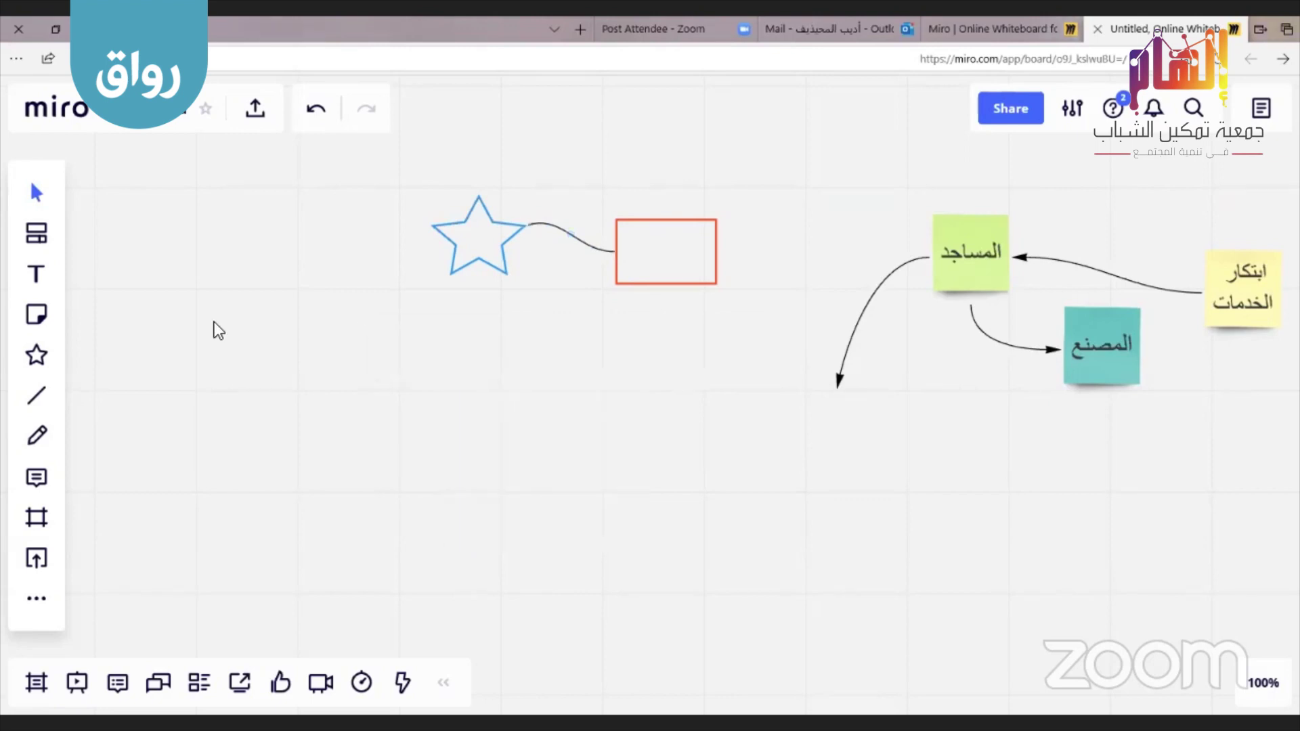
Draw a curved arrow from the star's lower right tip to the left side of the "المساجد" note
left_click(38, 404)
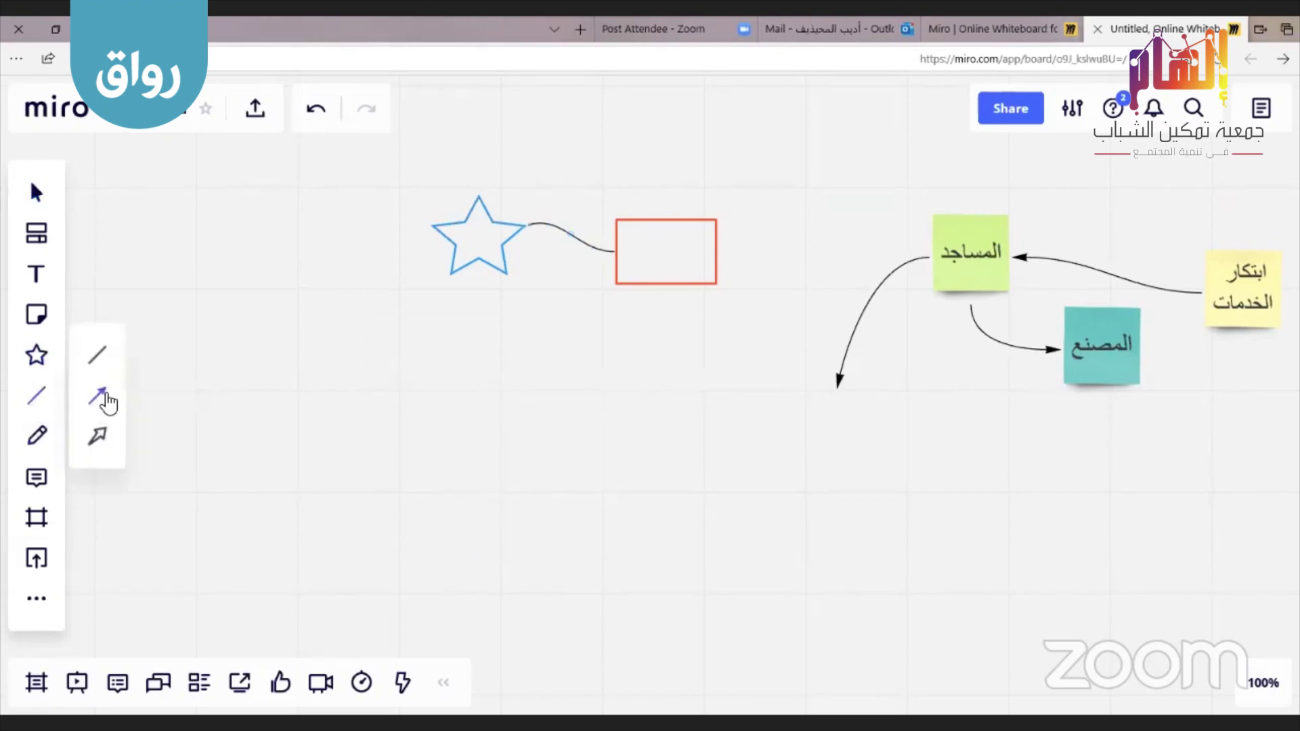
left_click(99, 396)
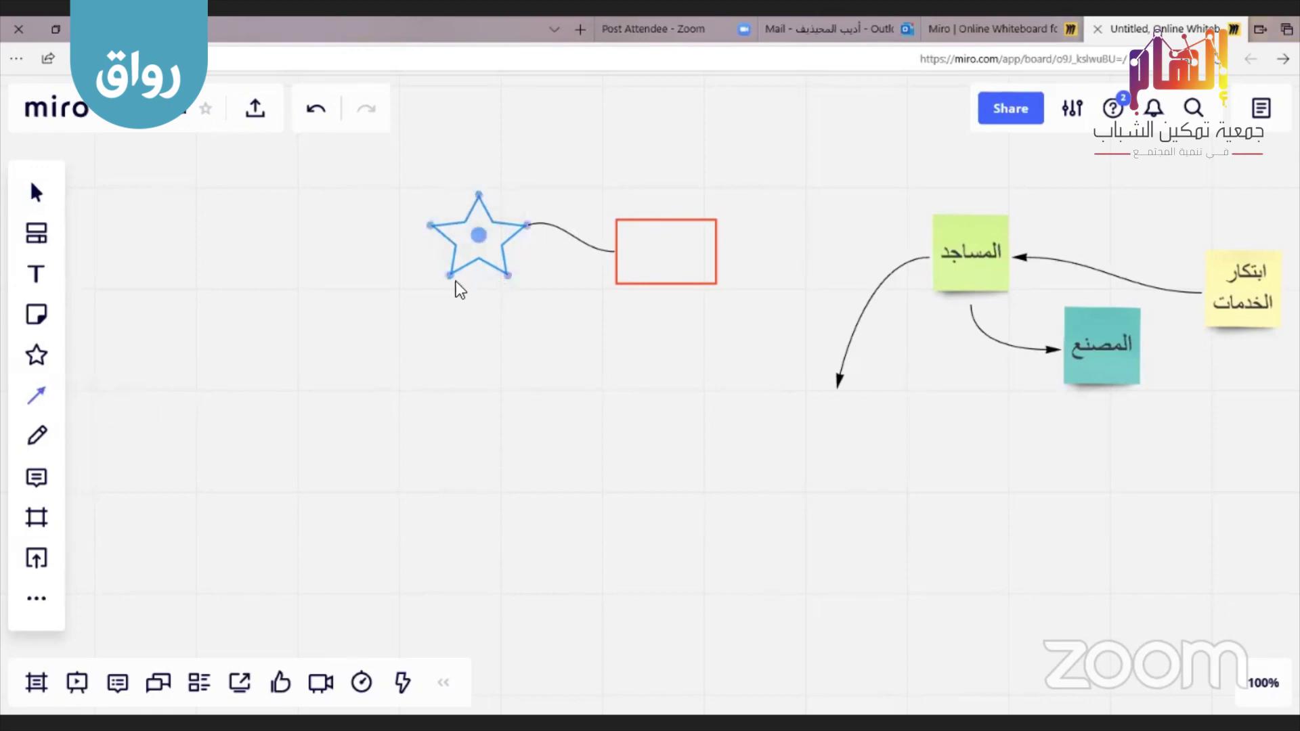
left_click_drag(509, 275, 925, 258)
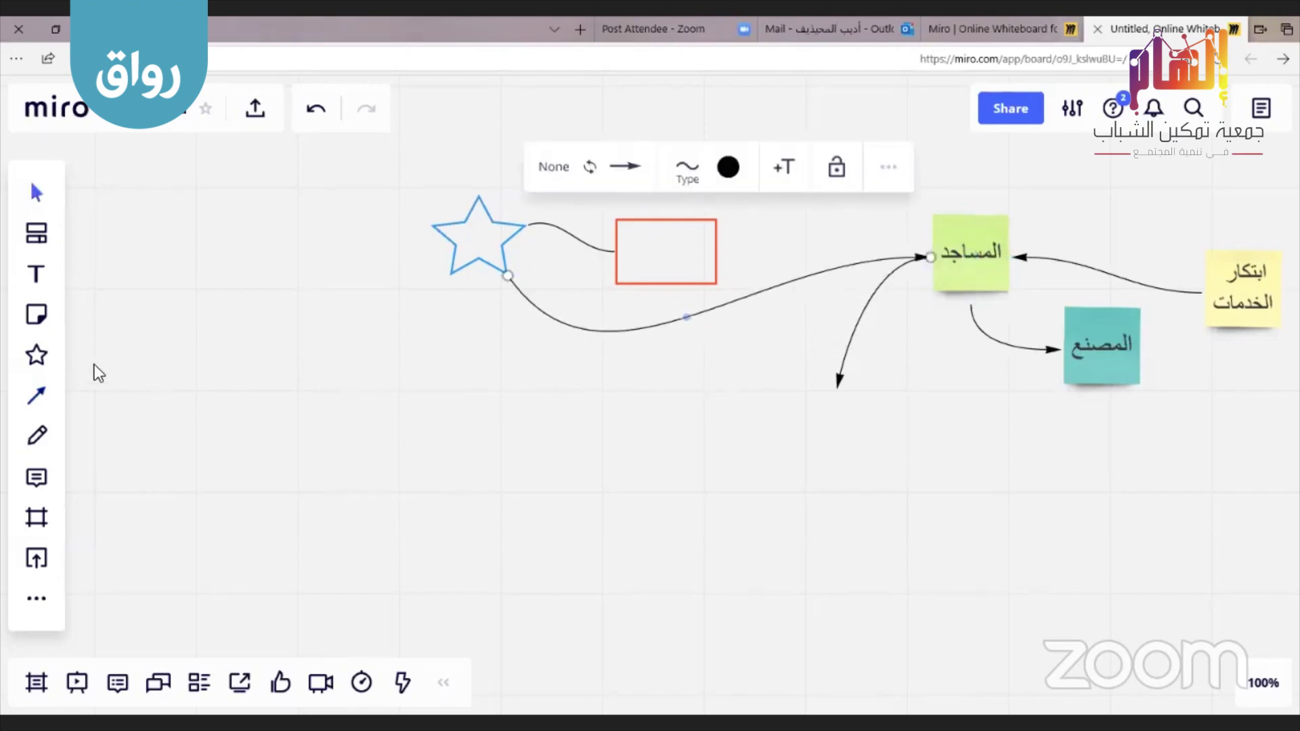
Draw a thick block arrow from the rectangle's right side to the left edge of the "المصنع" note
left_click(38, 407)
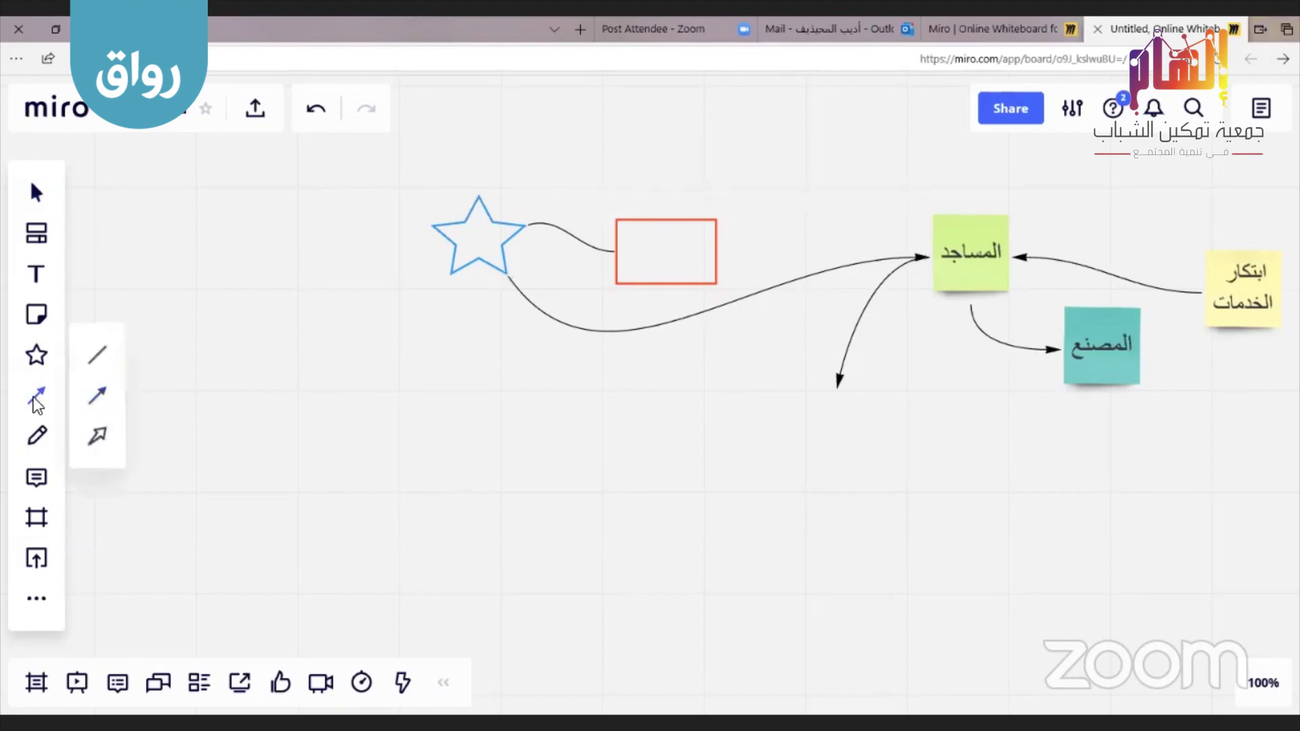
left_click(98, 437)
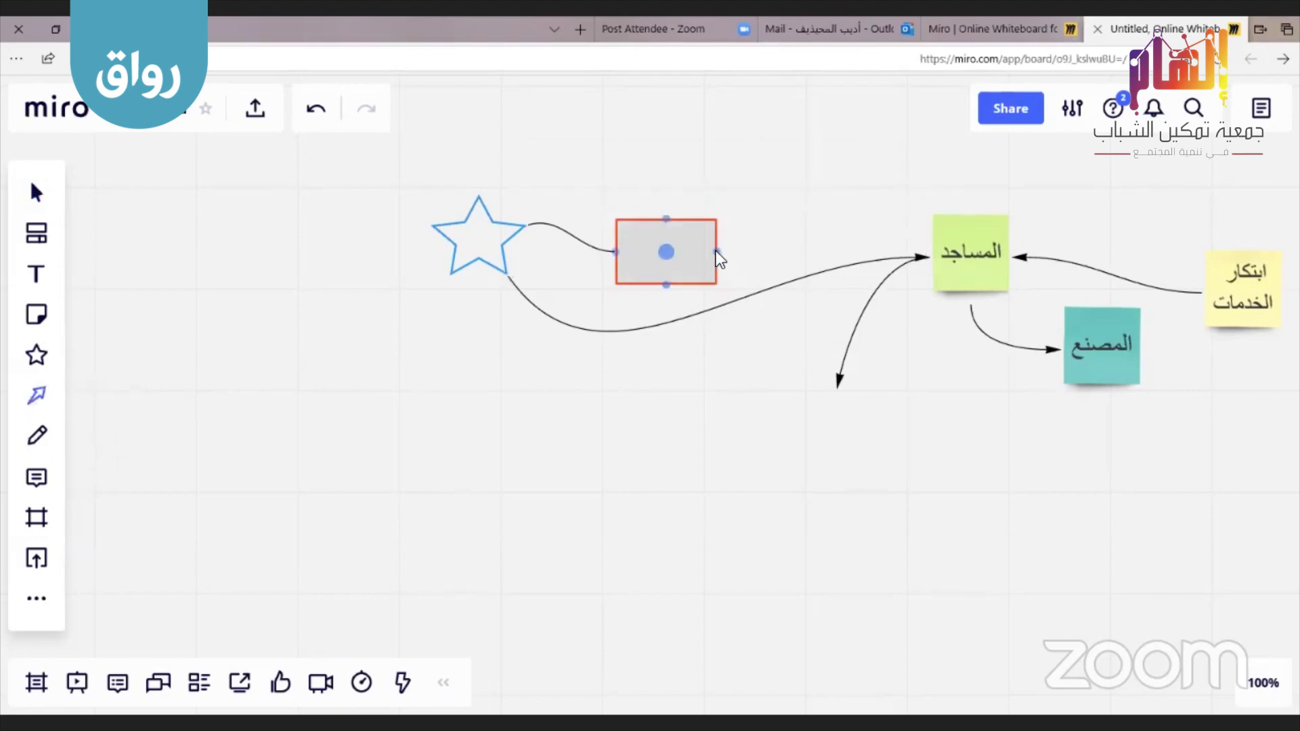
left_click_drag(717, 250, 1051, 356)
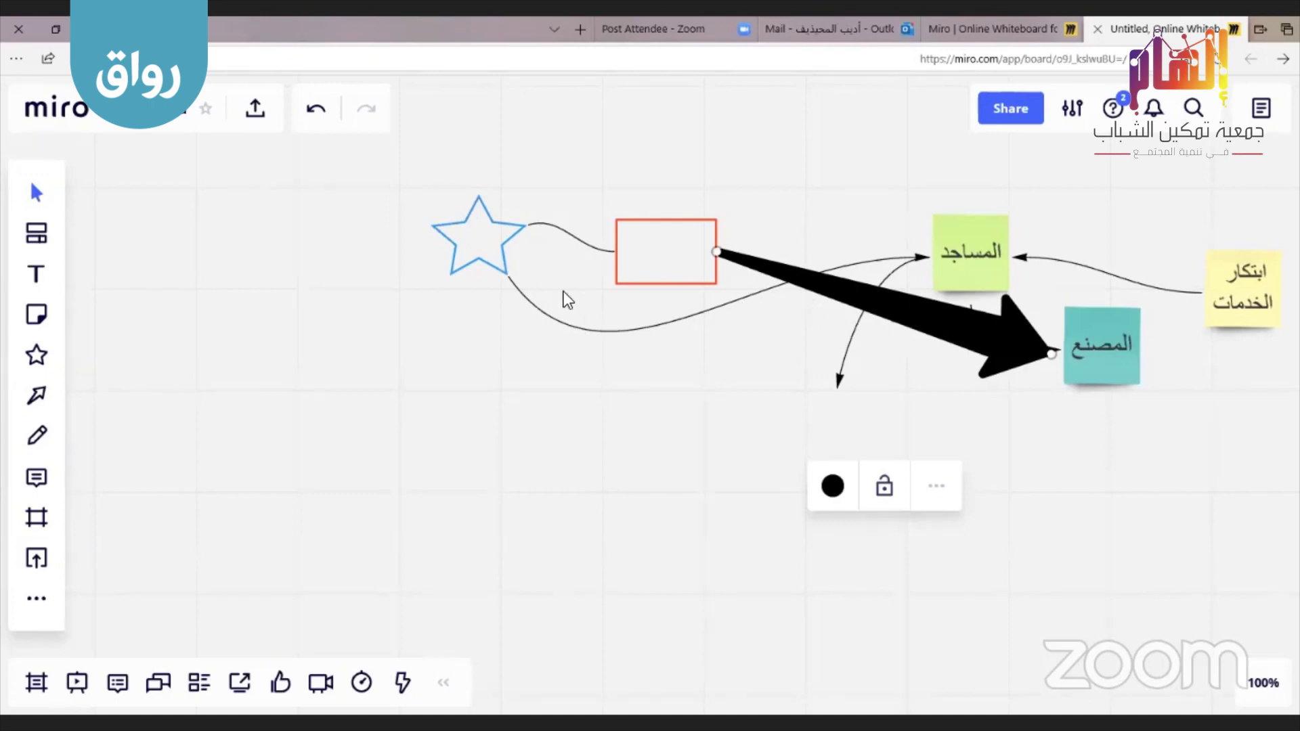
Label the curved line between the star and the rectangle "التوريد"
left_click(571, 238)
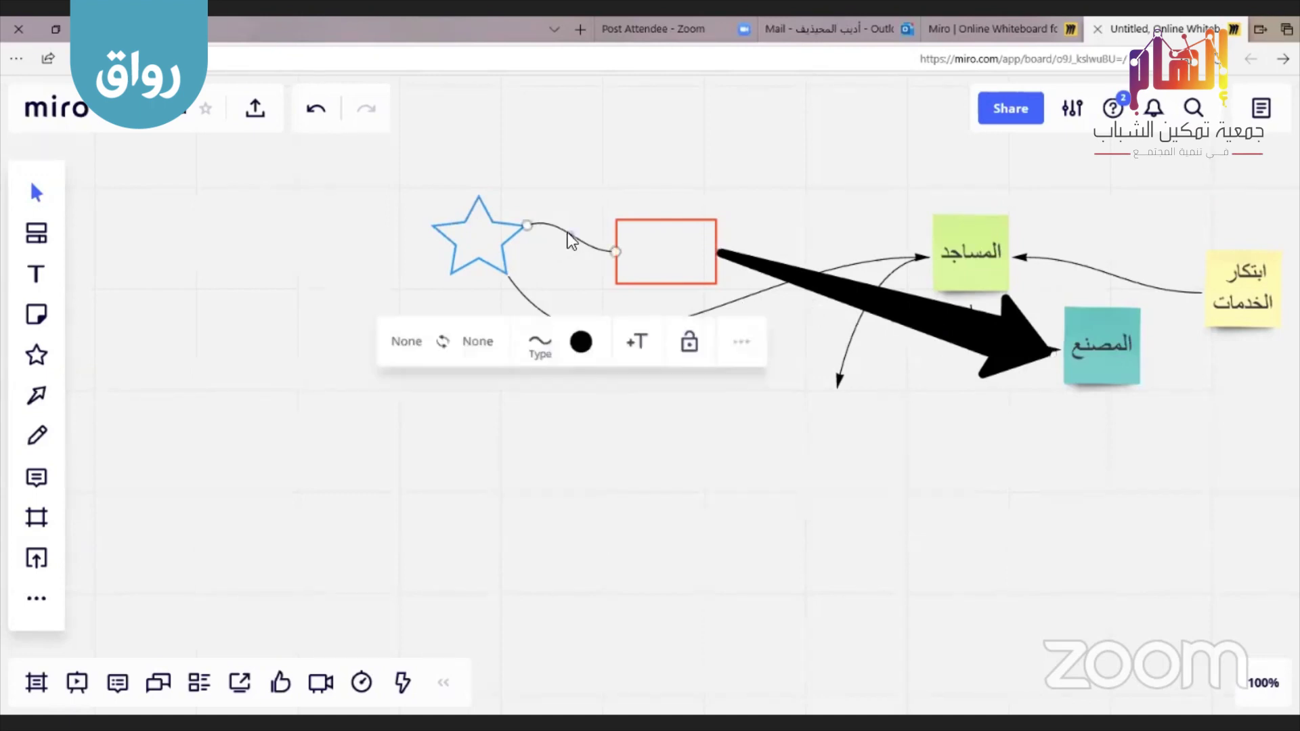
left_click(479, 349)
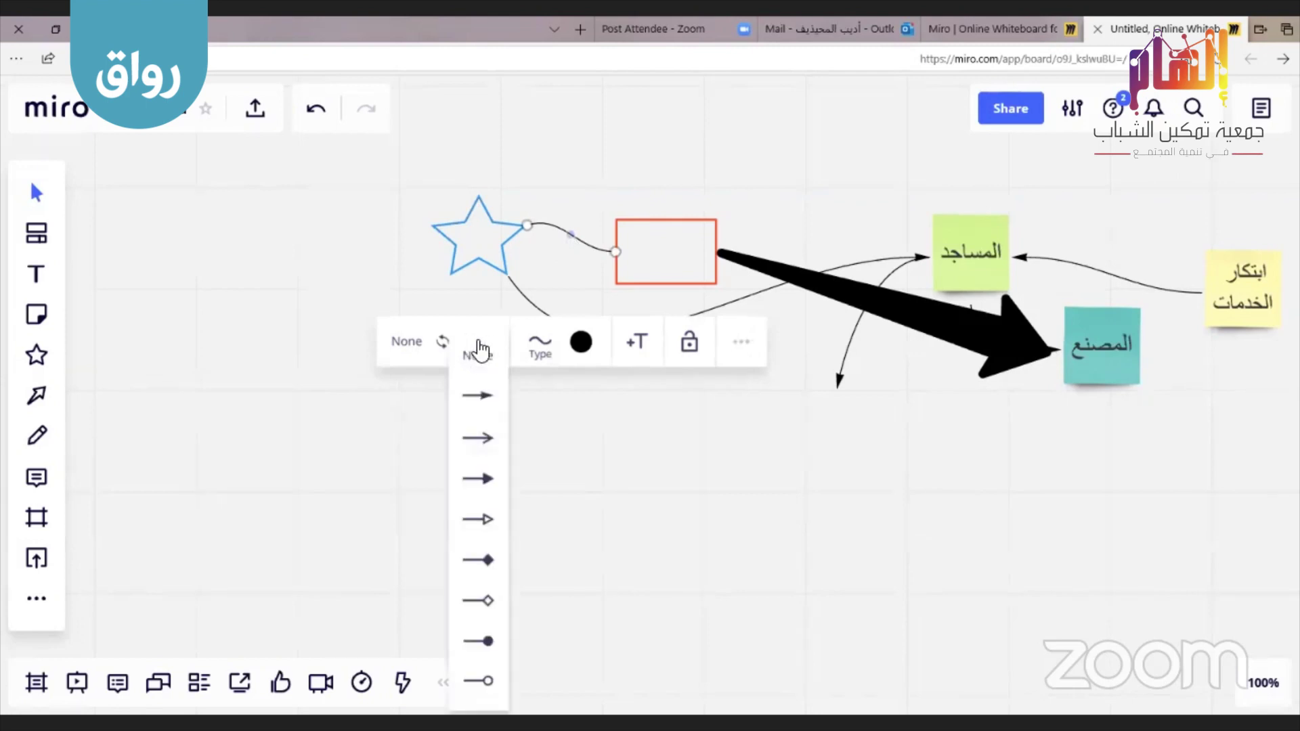
left_click(397, 356)
left_click(397, 356)
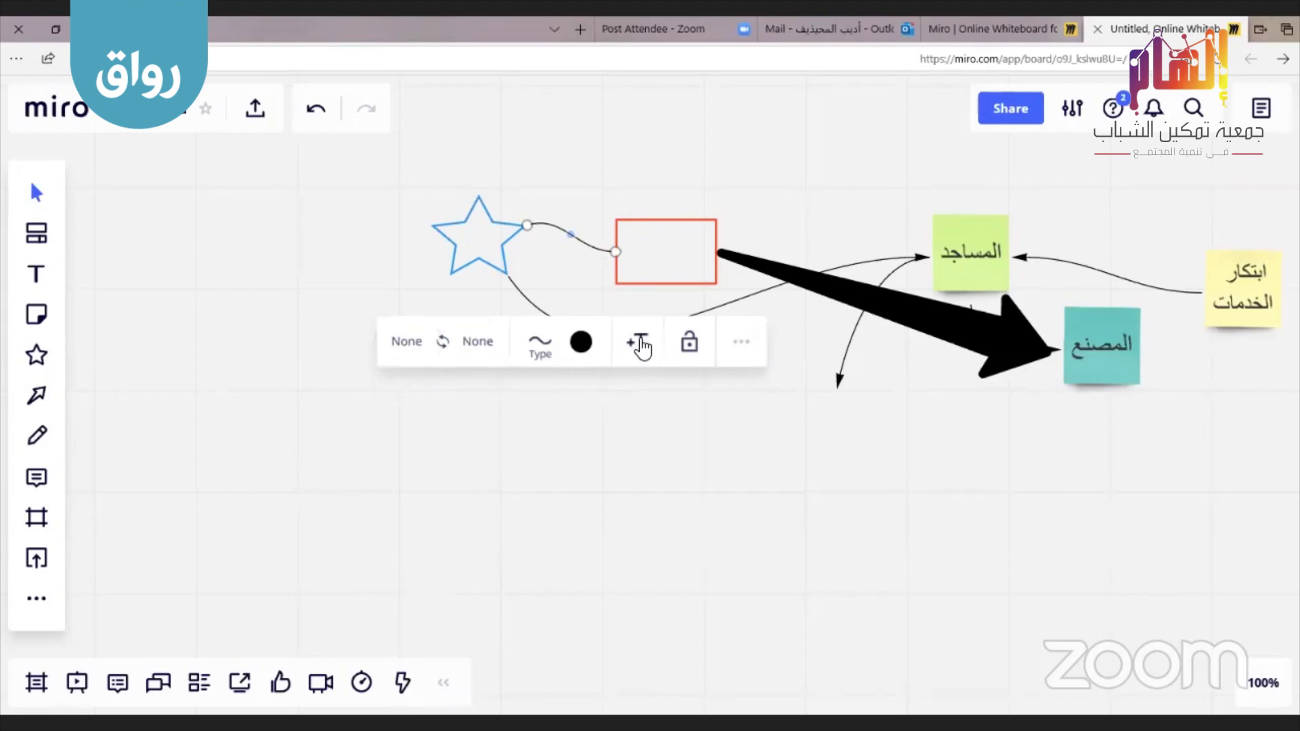
left_click(639, 343)
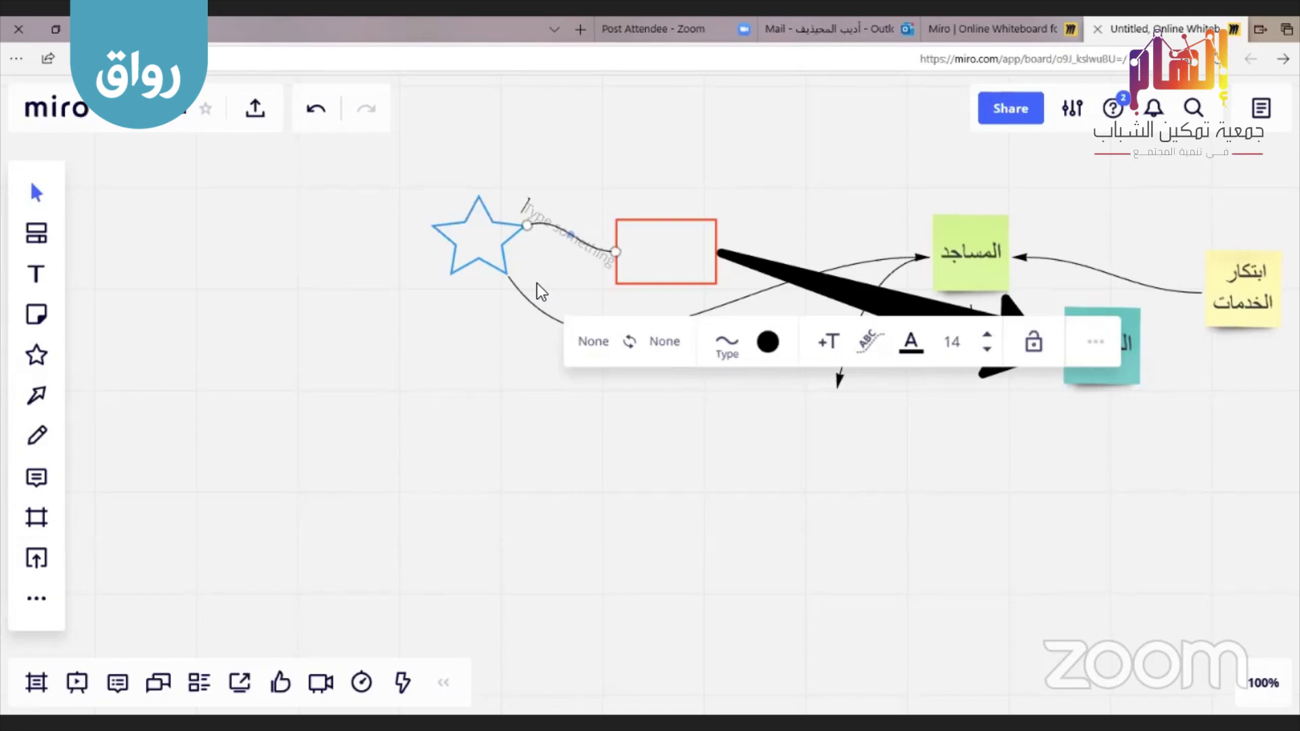
type("يدو")
type("ي")
left_click(456, 346)
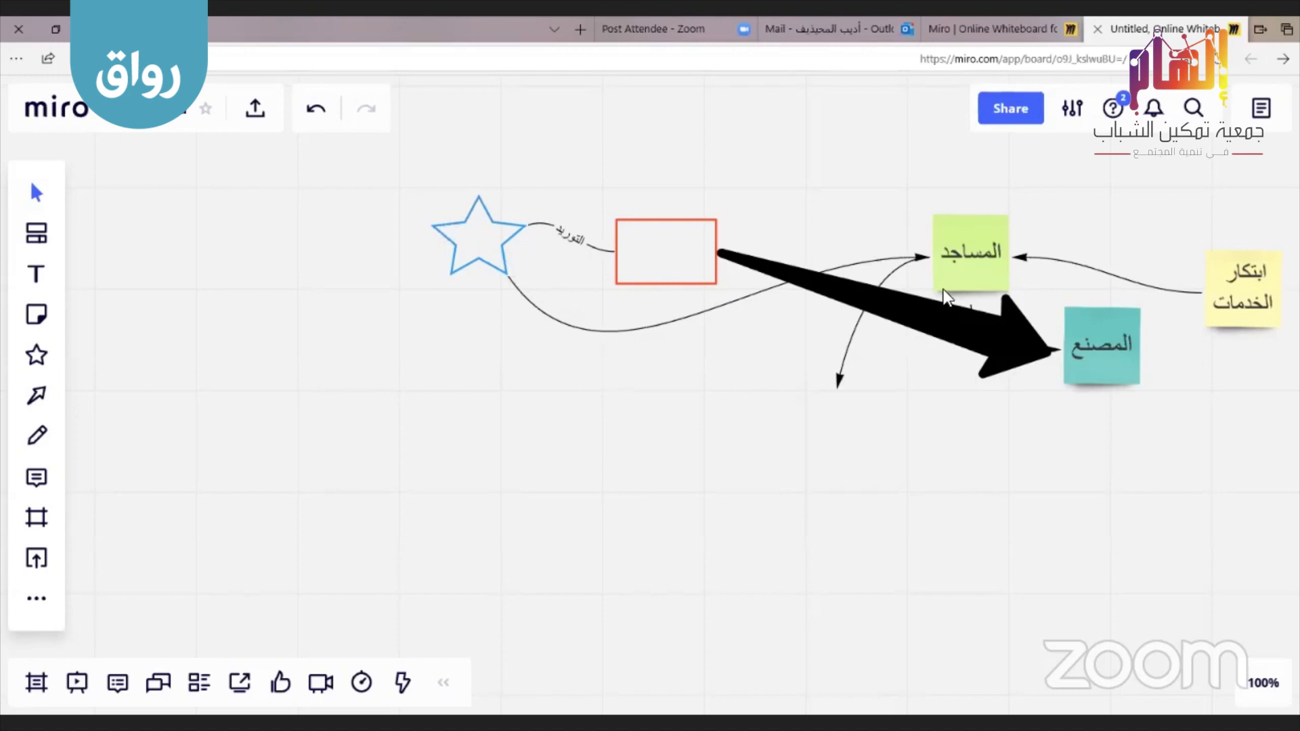
Label the curved arrow from the star to the "المساجد" note "خدمات تقنية"
left_click(616, 332)
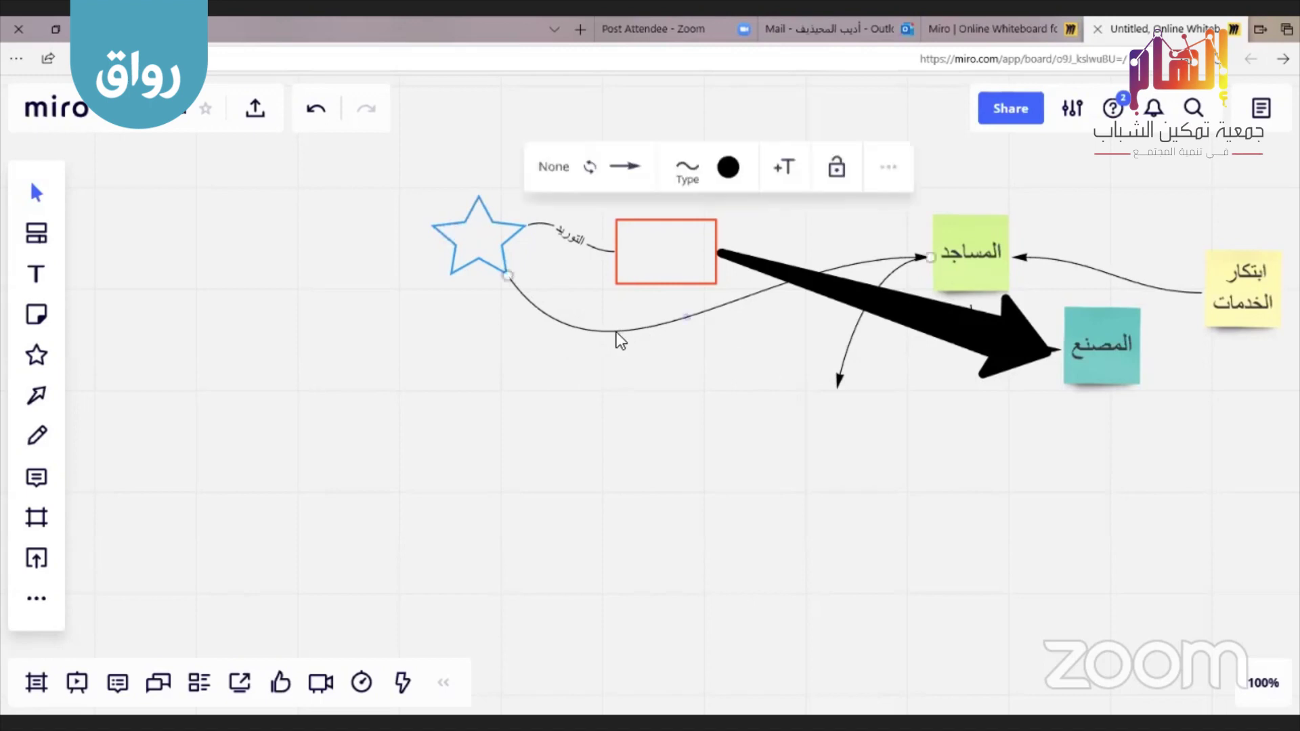
left_click(553, 174)
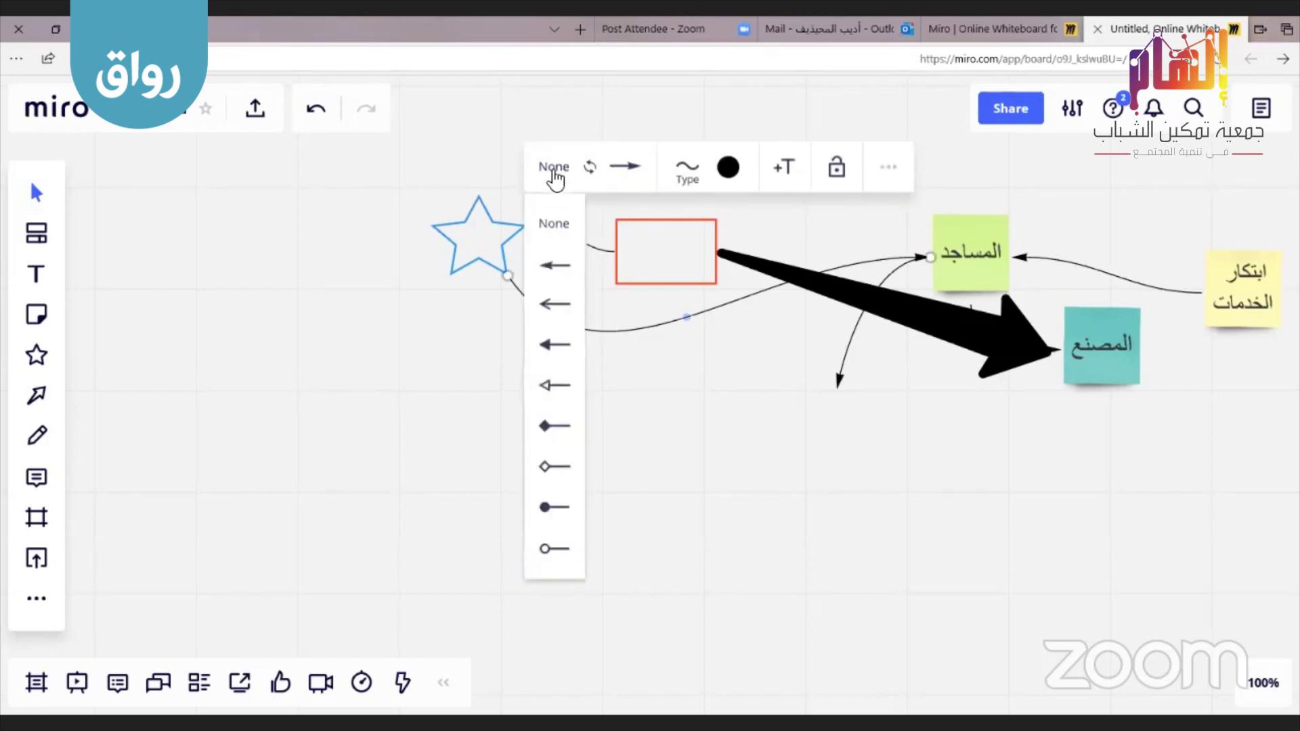
left_click(547, 226)
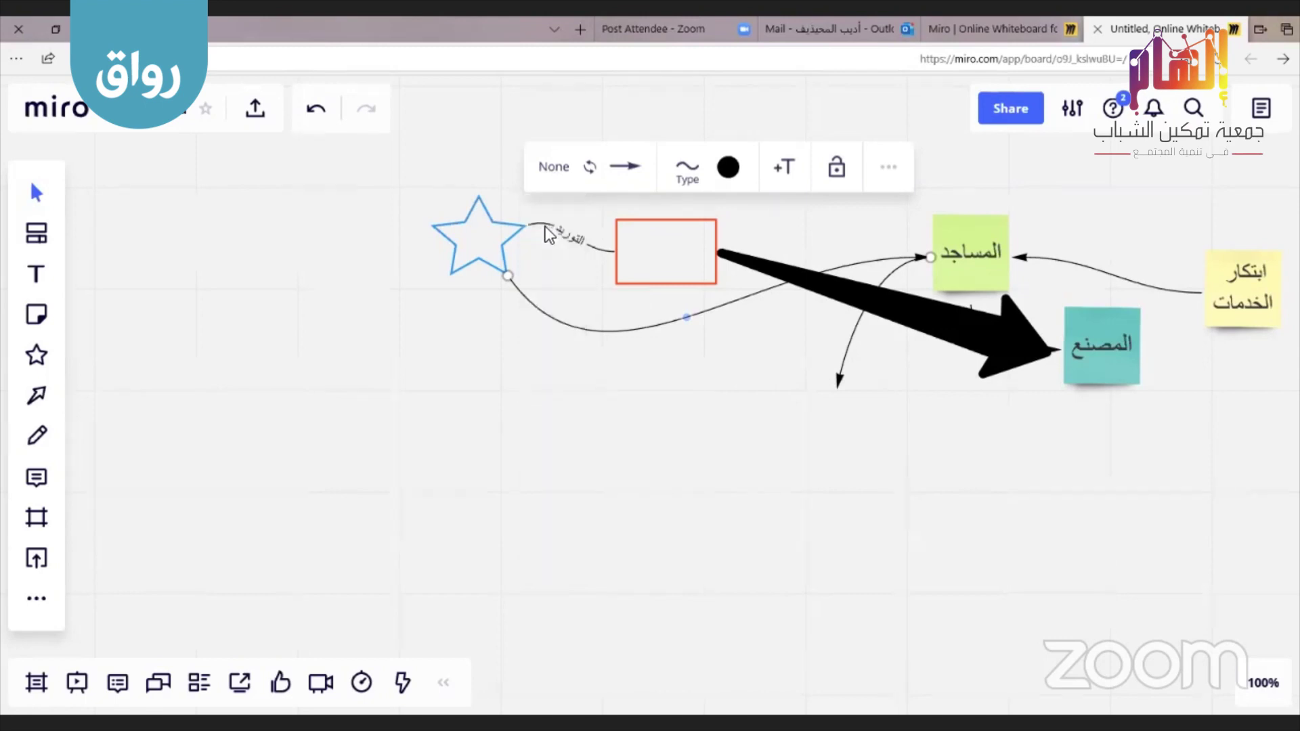
double_click(674, 321)
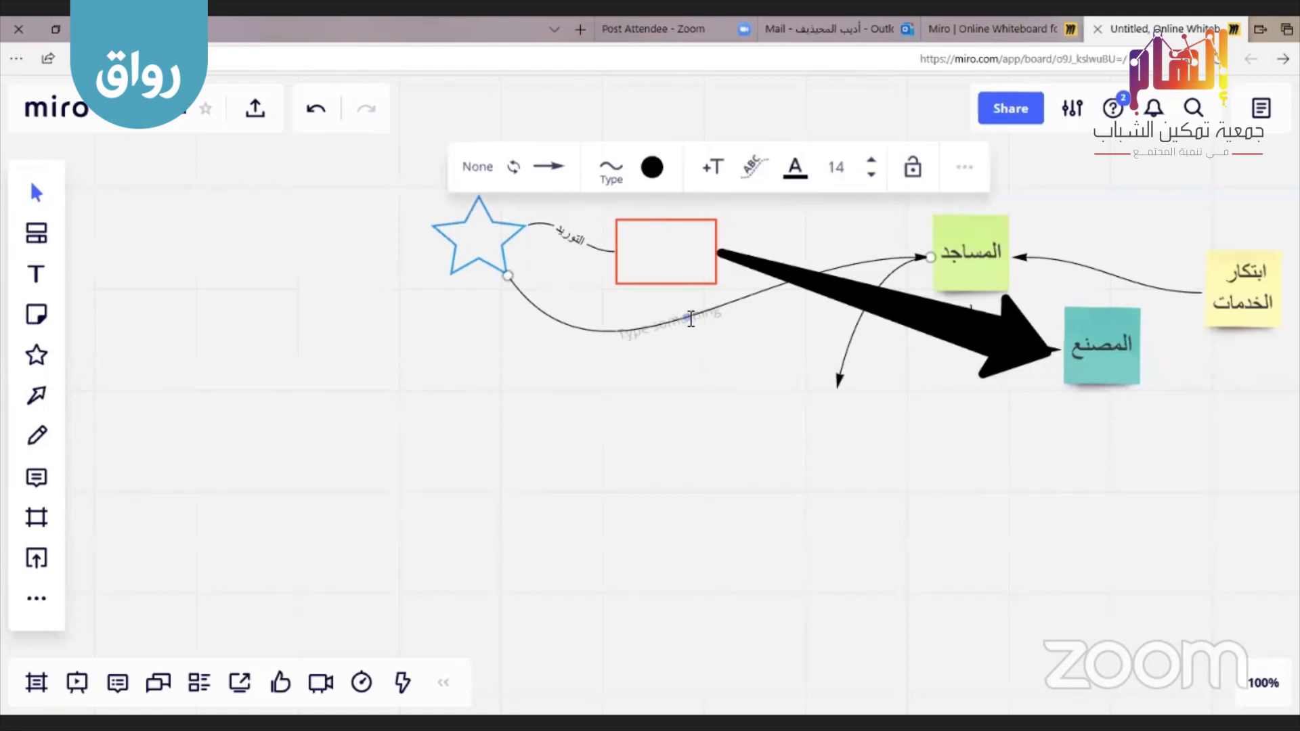
type("ع")
type("دمات تقني")
type("ة")
left_click(529, 422)
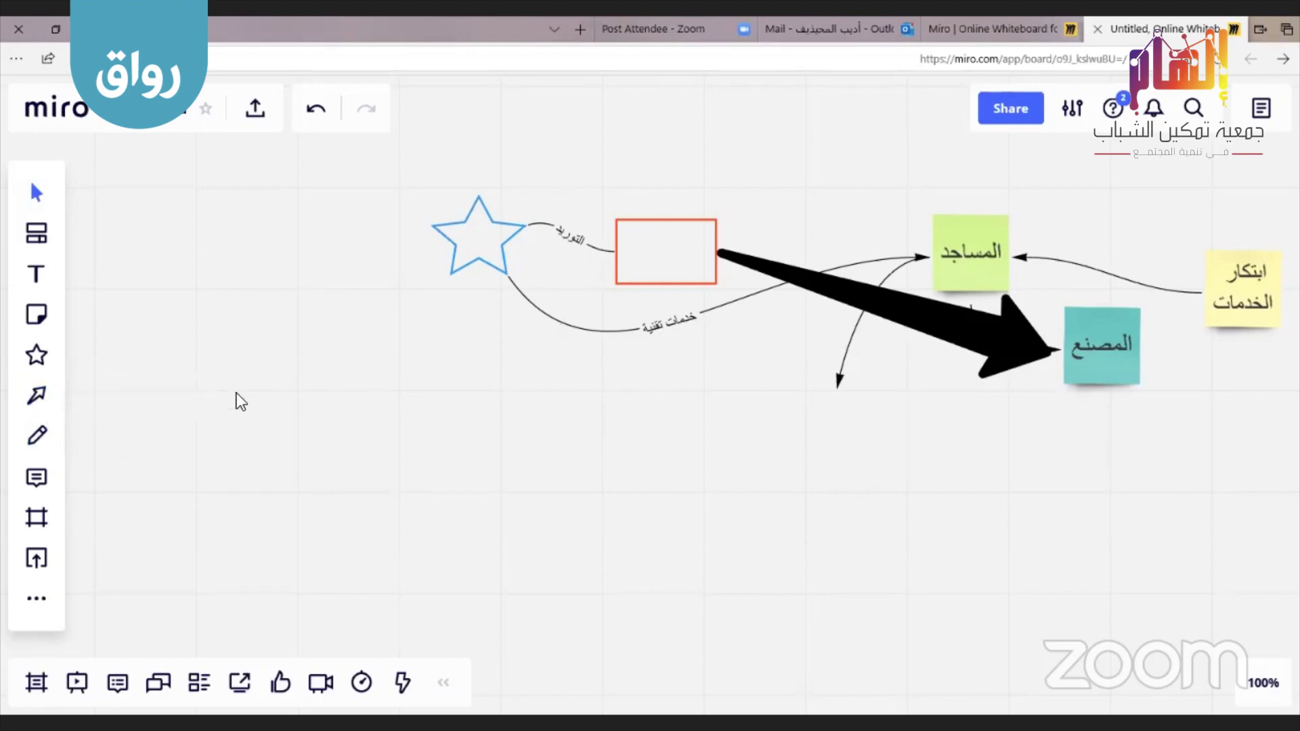
Handwrite red pen strokes below the rectangle and sketch a red freehand arrow pointing at the "المساجد" note
left_click(38, 438)
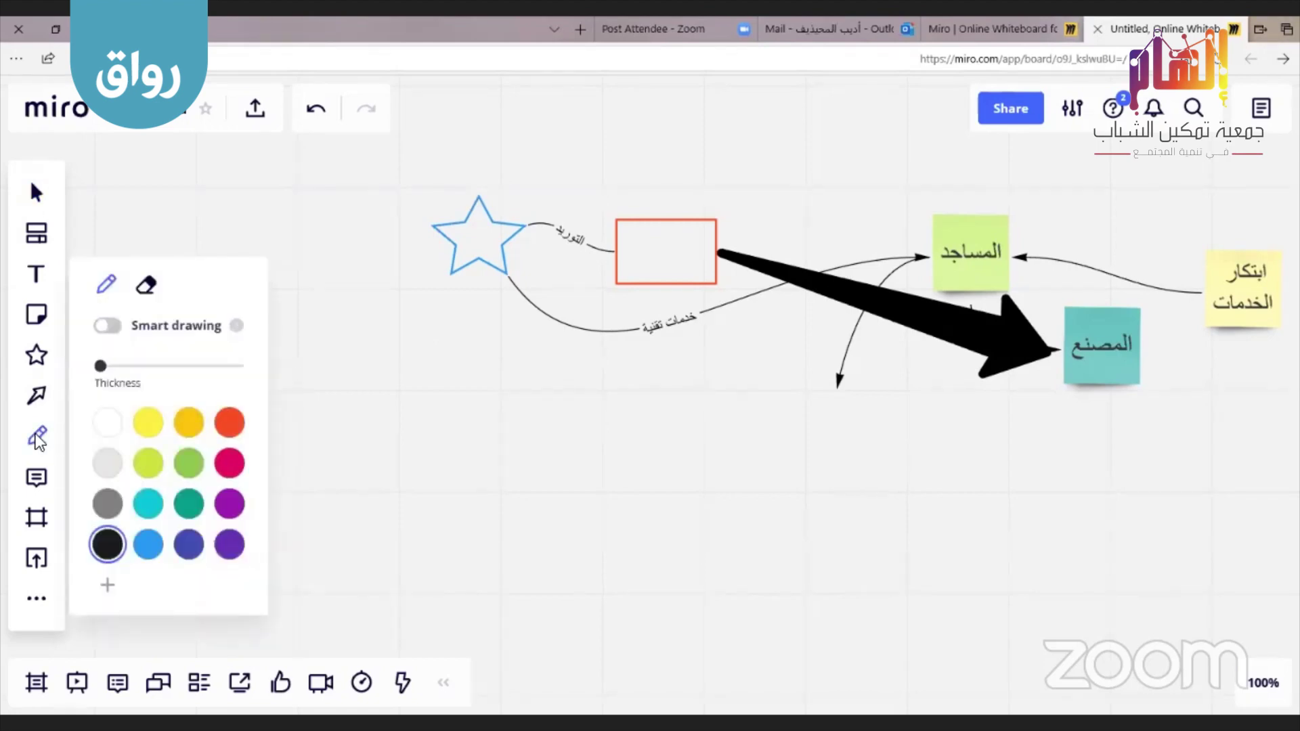
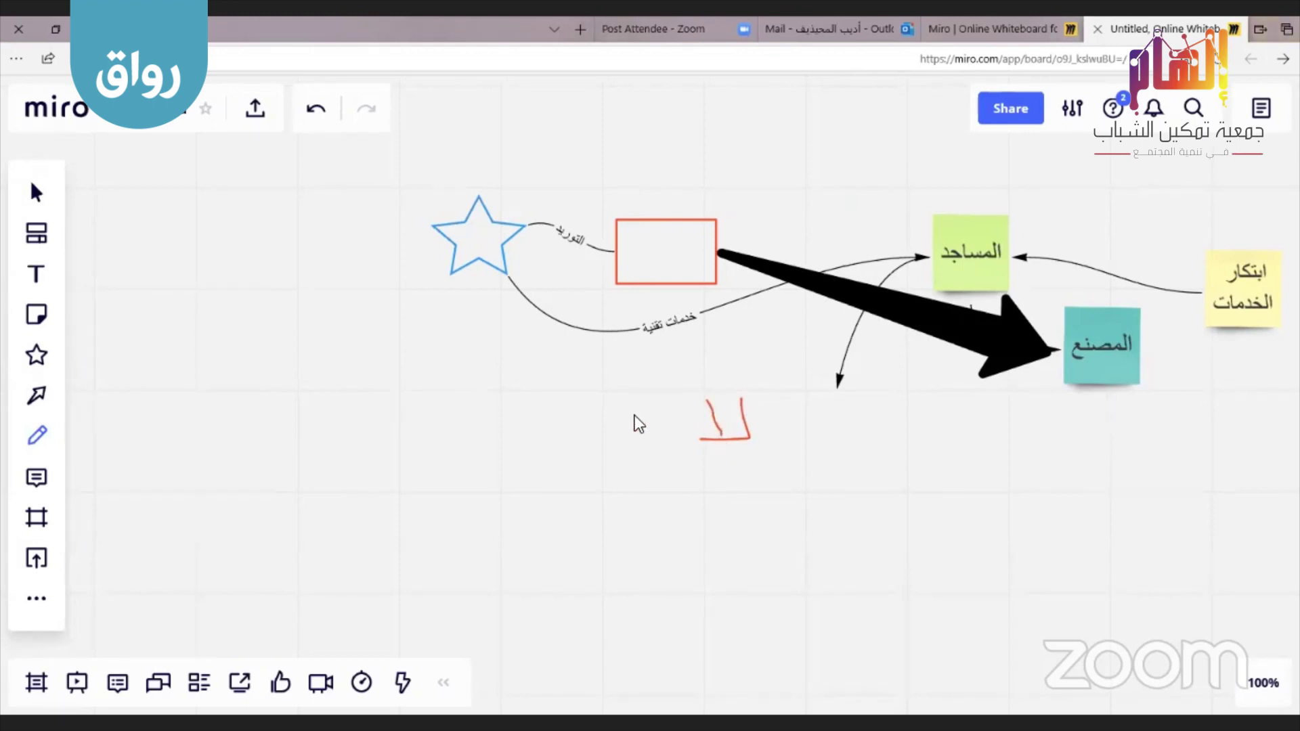
left_click_drag(657, 393, 590, 439)
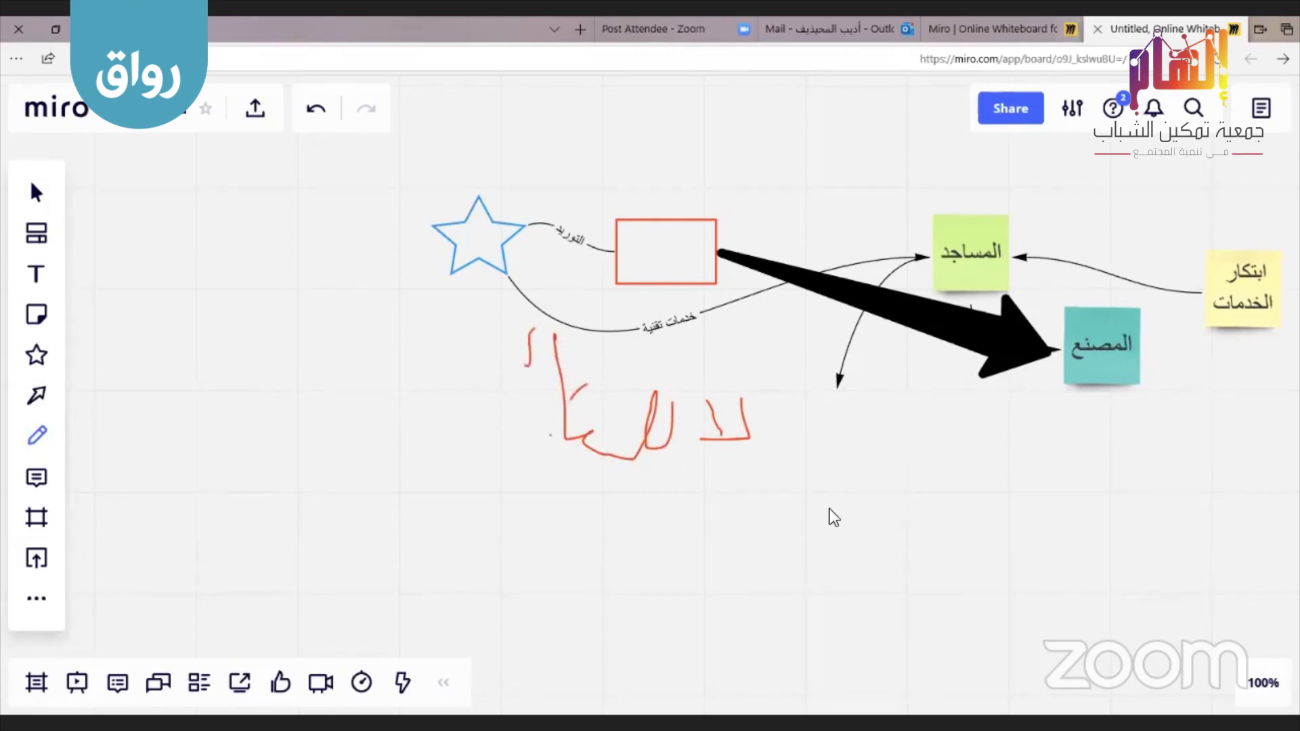
mouse_move(663, 157)
left_mouse_down()
mouse_move(814, 214)
mouse_move(909, 214)
left_mouse_up()
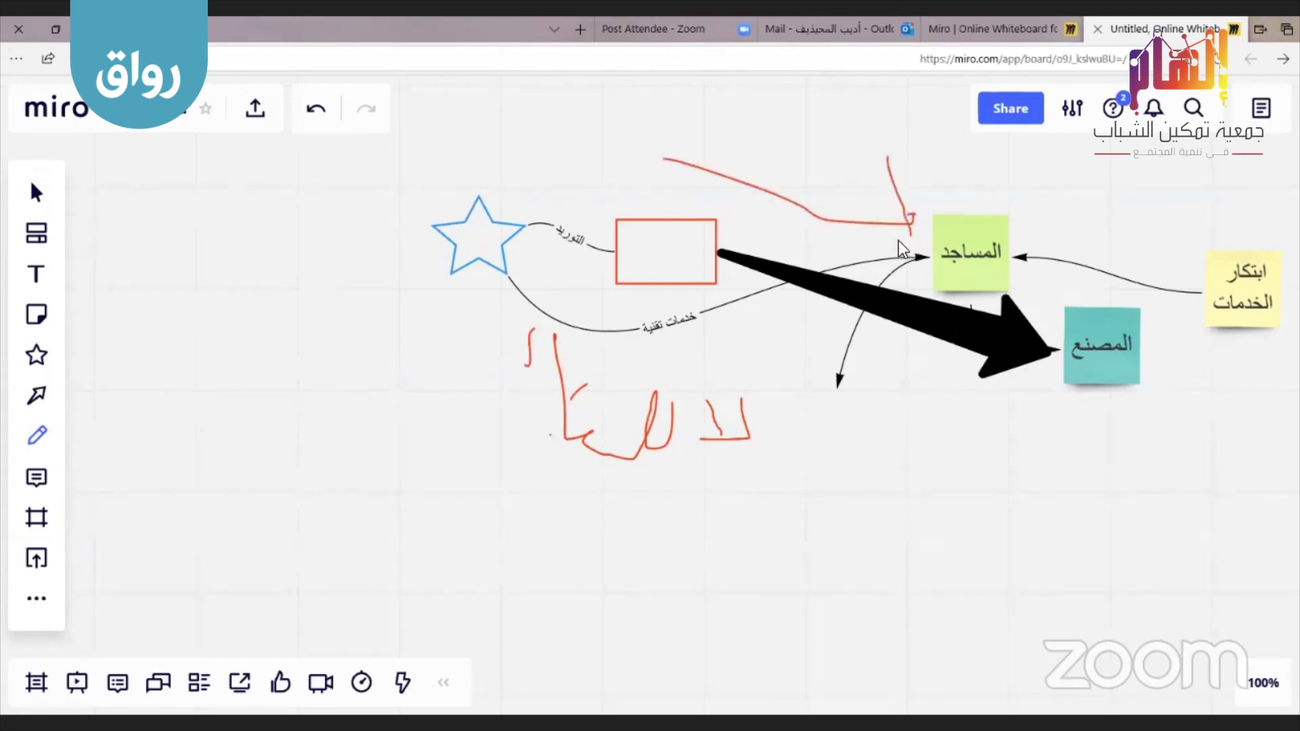
Set the pen to turquoise with a thicker stroke and sketch a freehand angled mark below the red handwriting
left_click(43, 436)
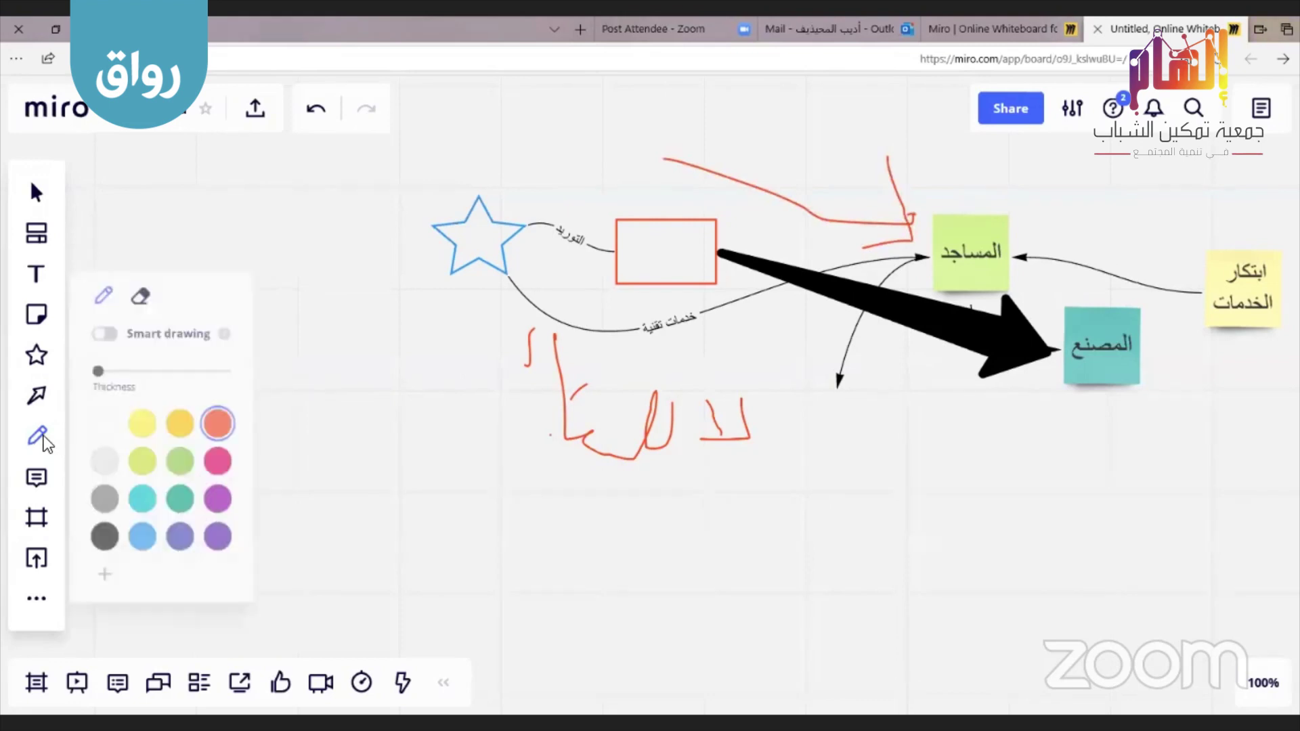
left_click(108, 504)
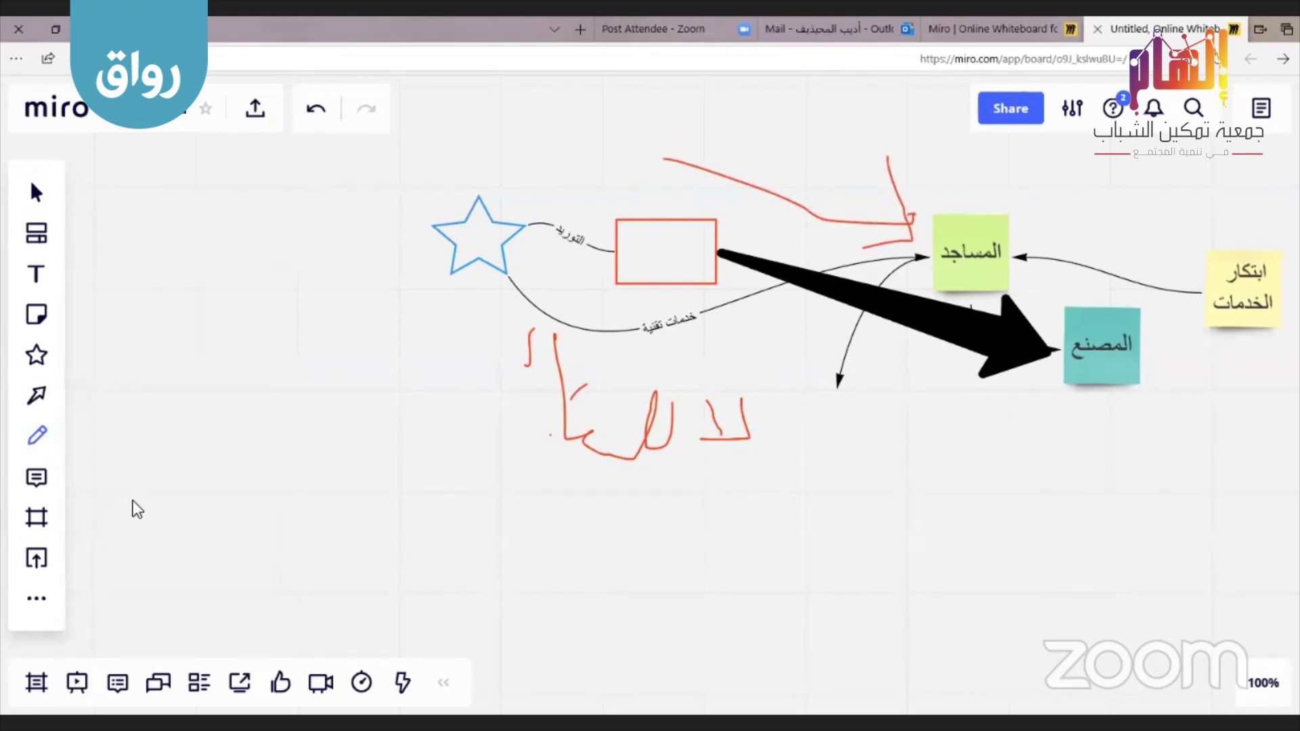
left_click(37, 440)
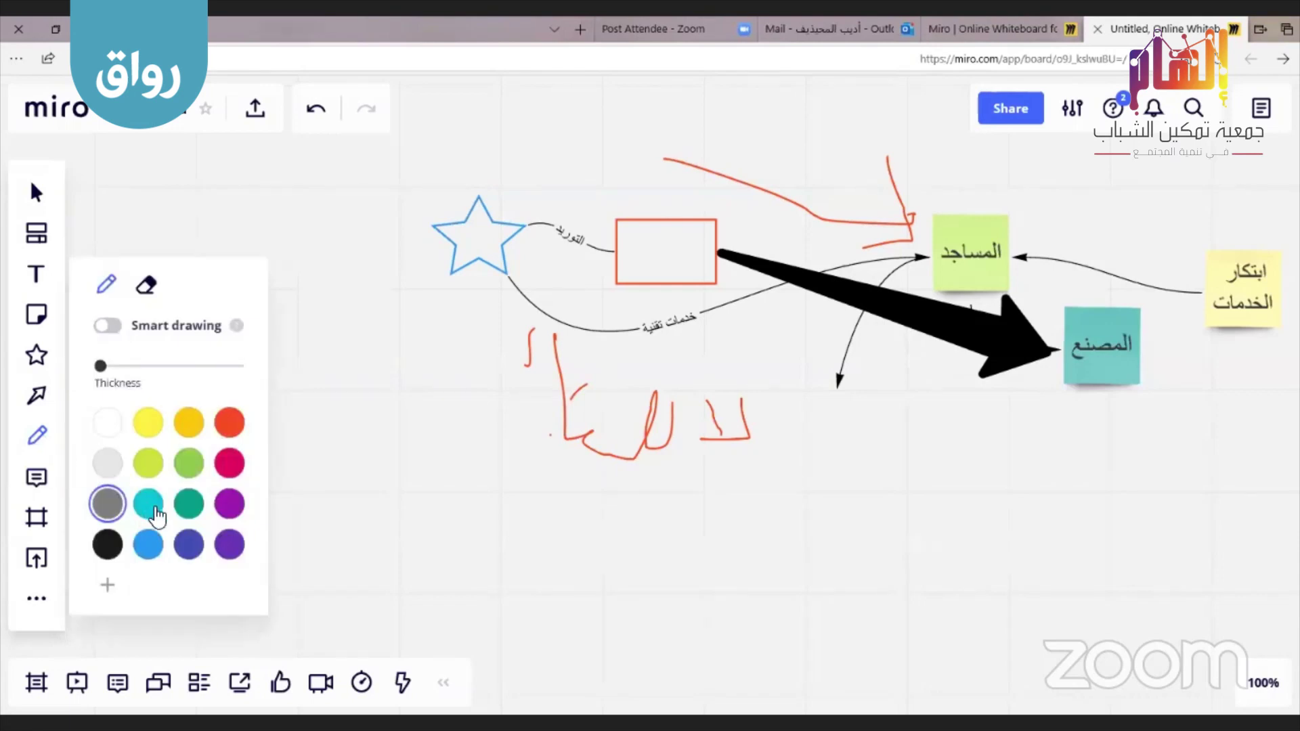
left_click(151, 499)
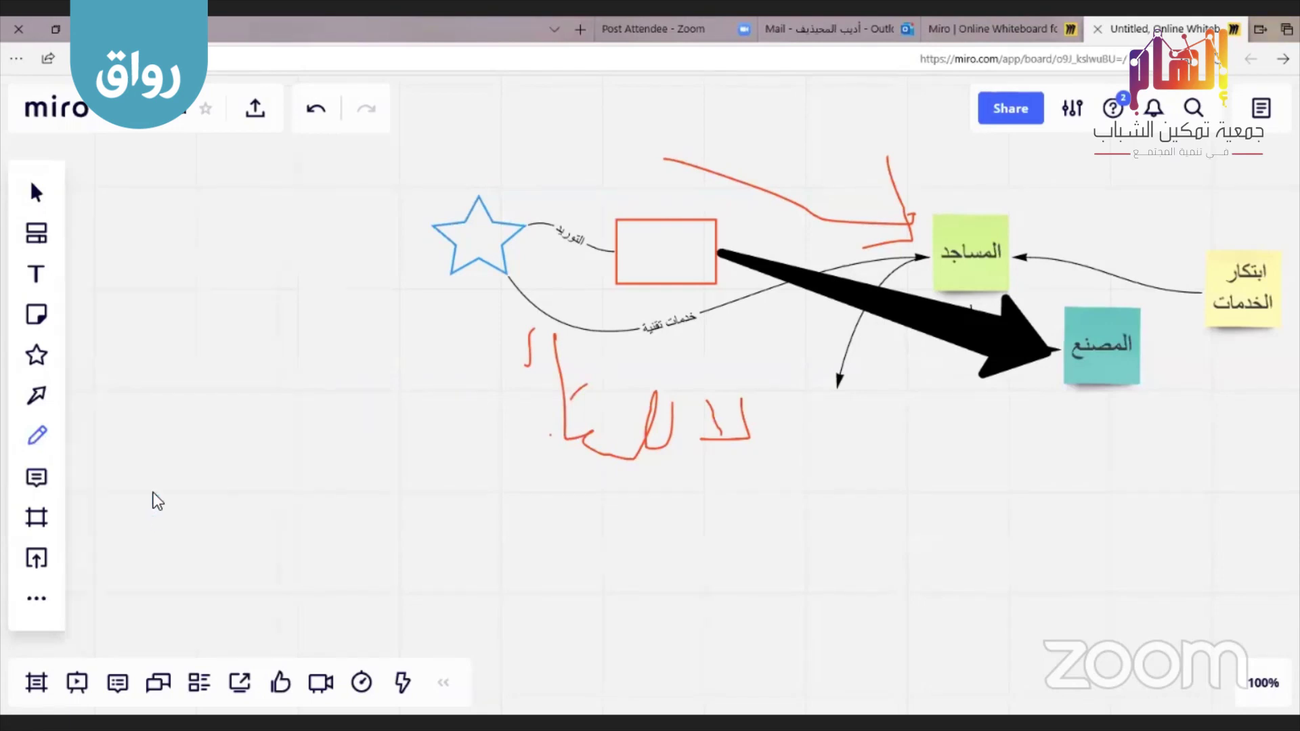
left_click(37, 440)
left_click_drag(130, 372, 148, 367)
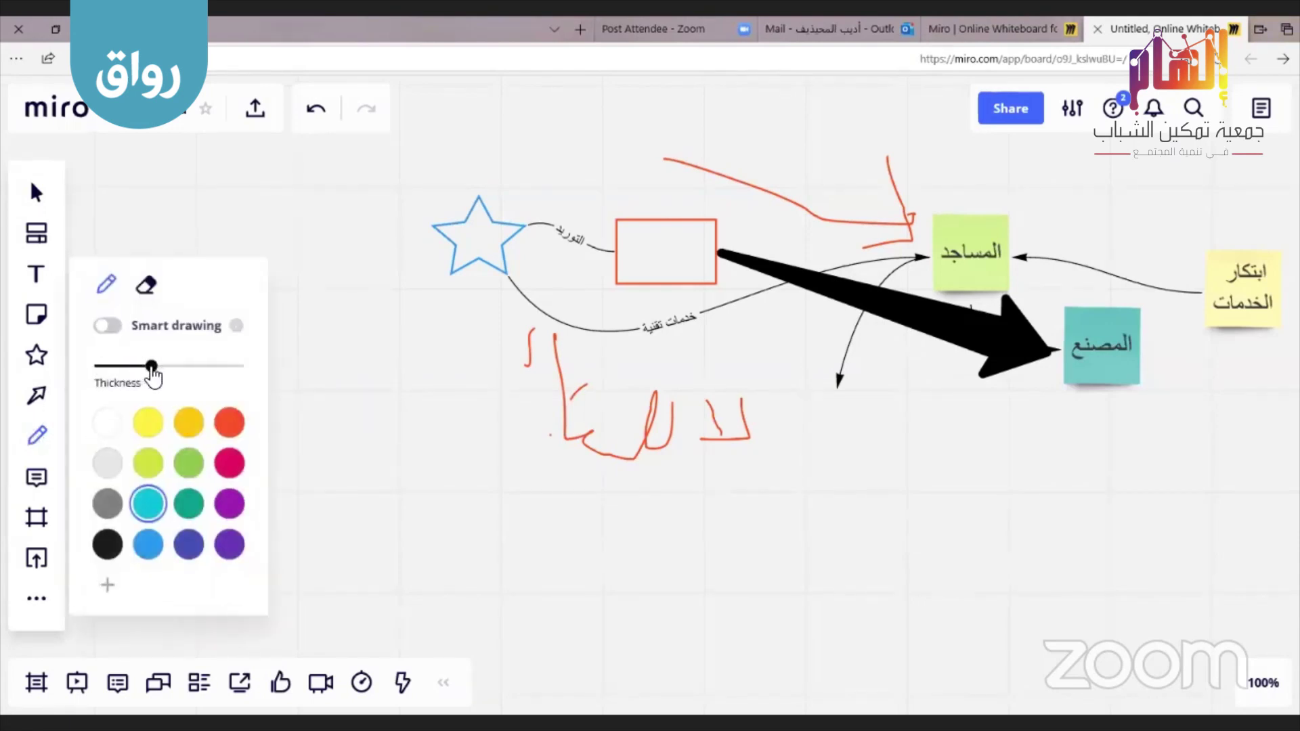
left_click_drag(450, 479, 602, 521)
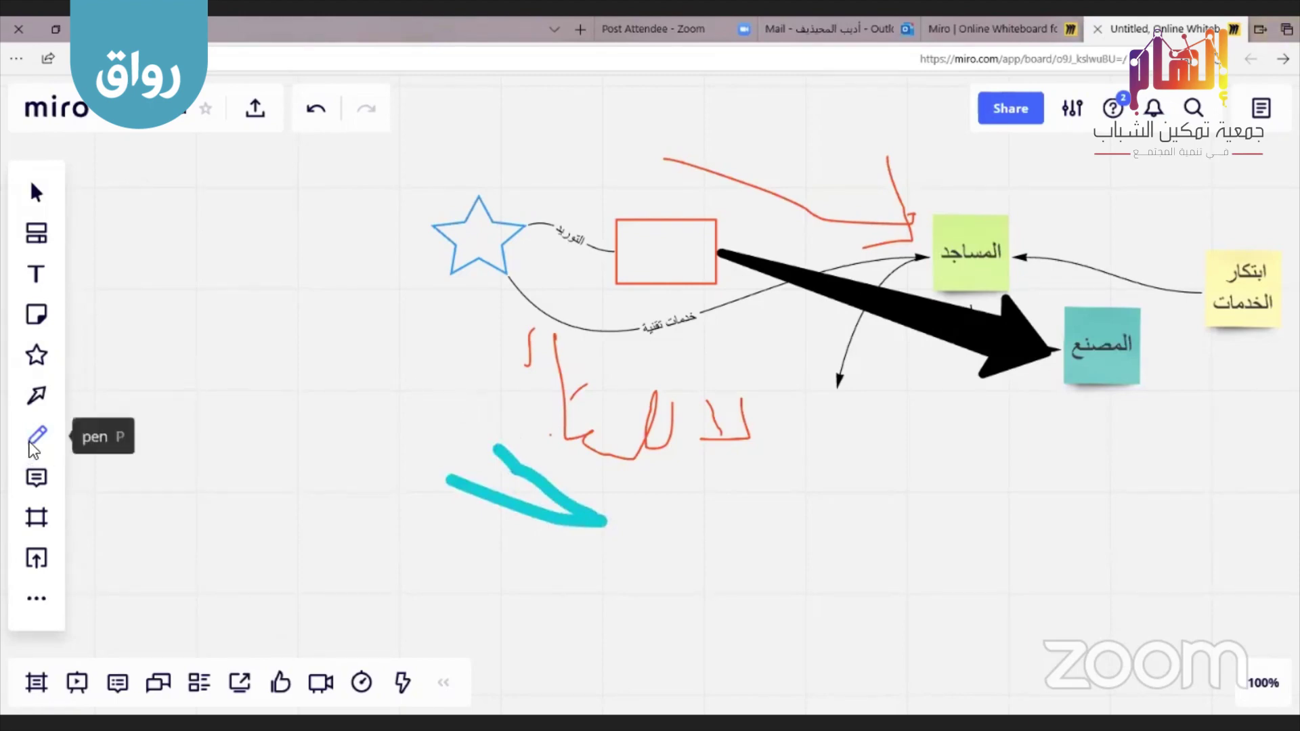
left_click(37, 482)
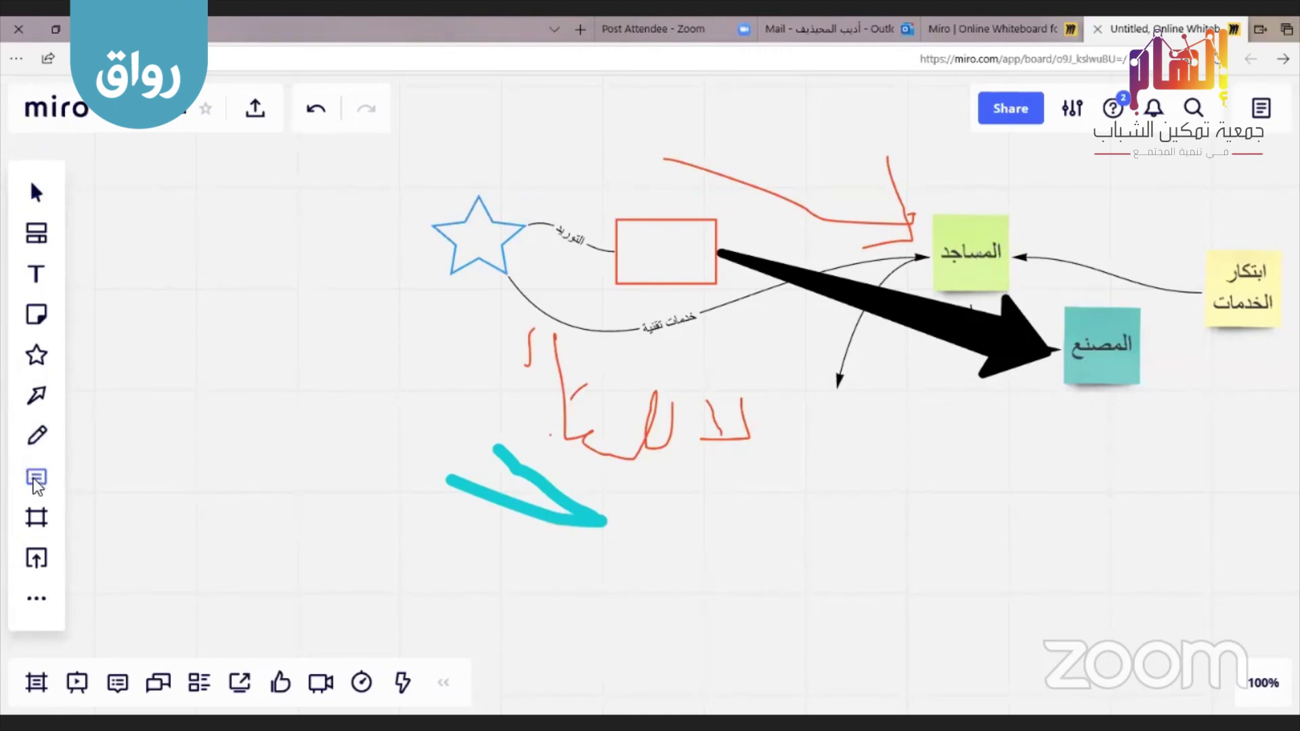
left_click(71, 457)
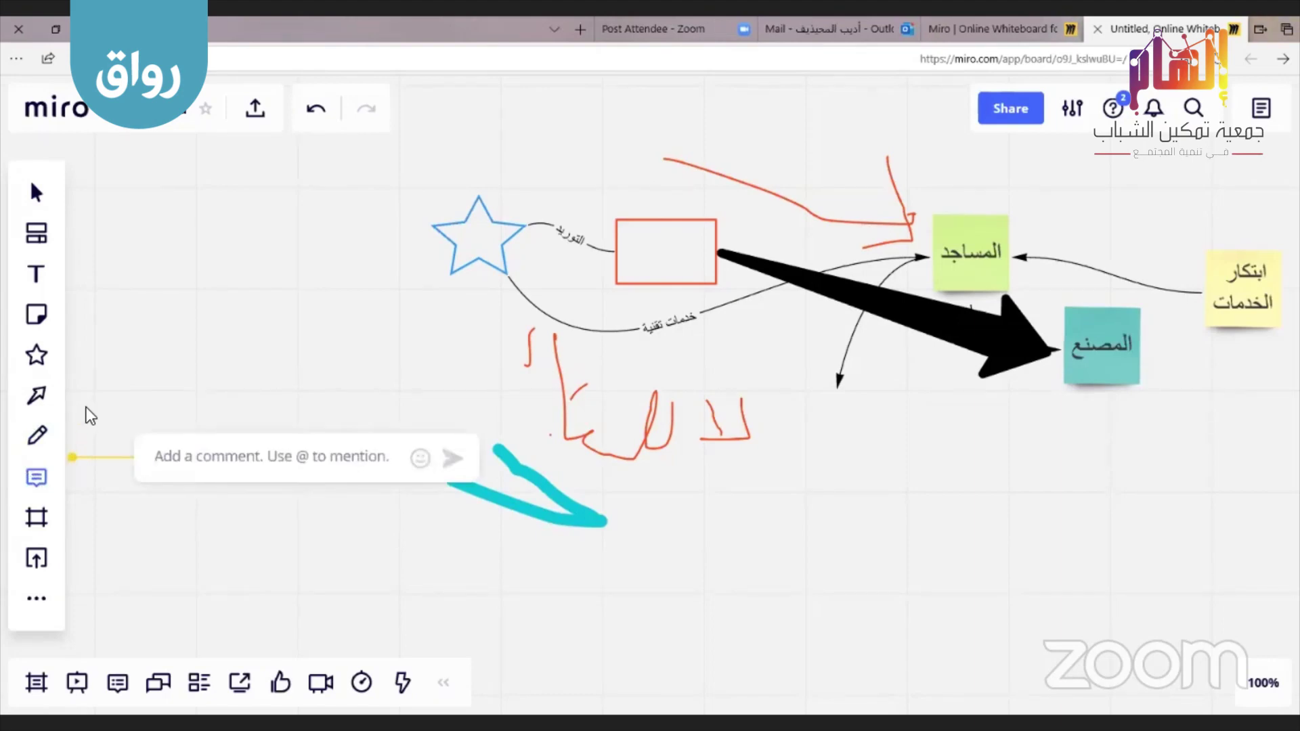
key("Escape")
Post the comment "خاصة بالعمل الخيري" on the yellow "ابتكار الخدمات" note
left_click(40, 195)
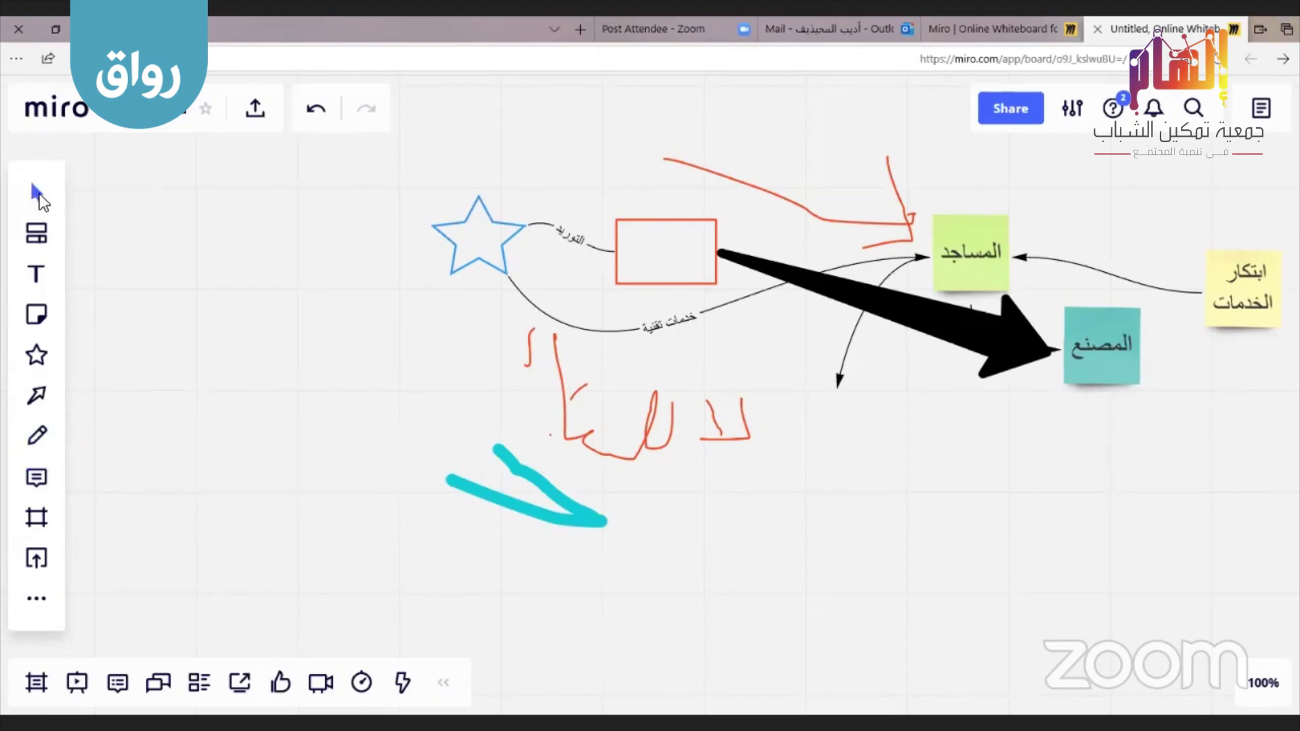
left_click_drag(327, 318, 122, 345)
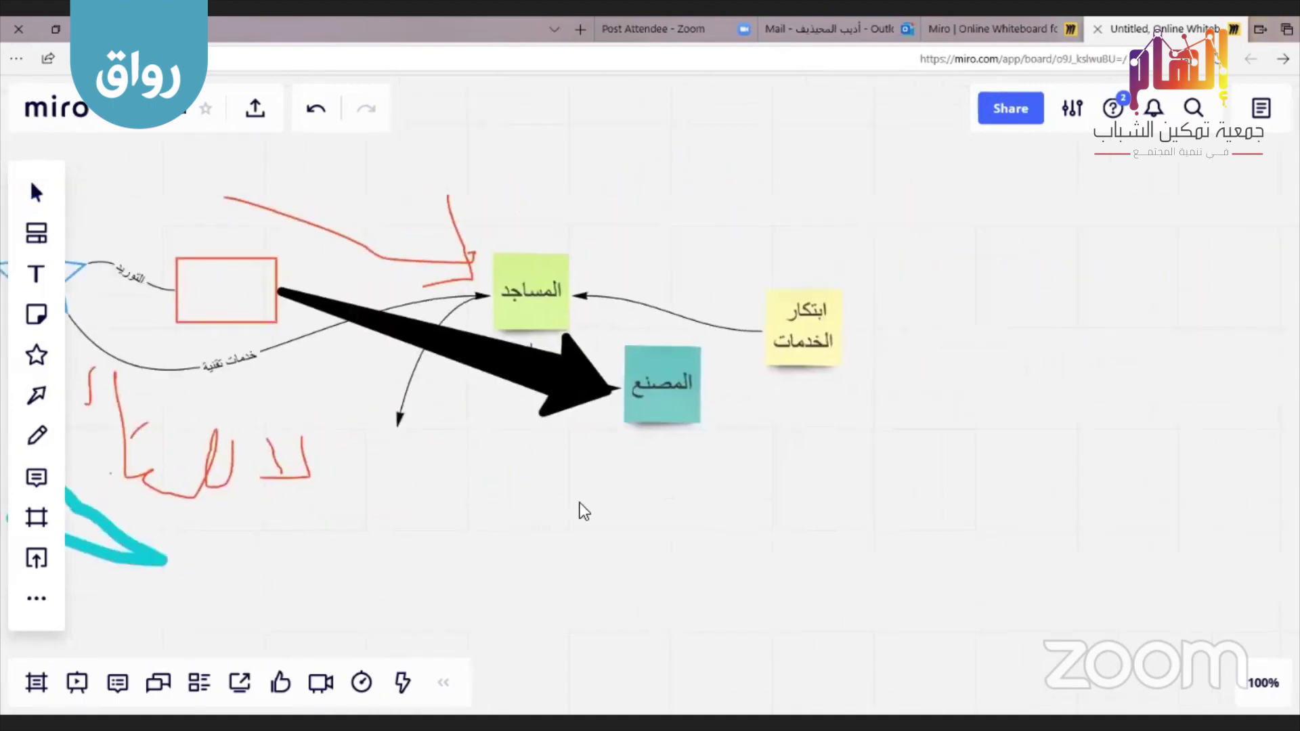
left_click_drag(581, 511, 655, 493)
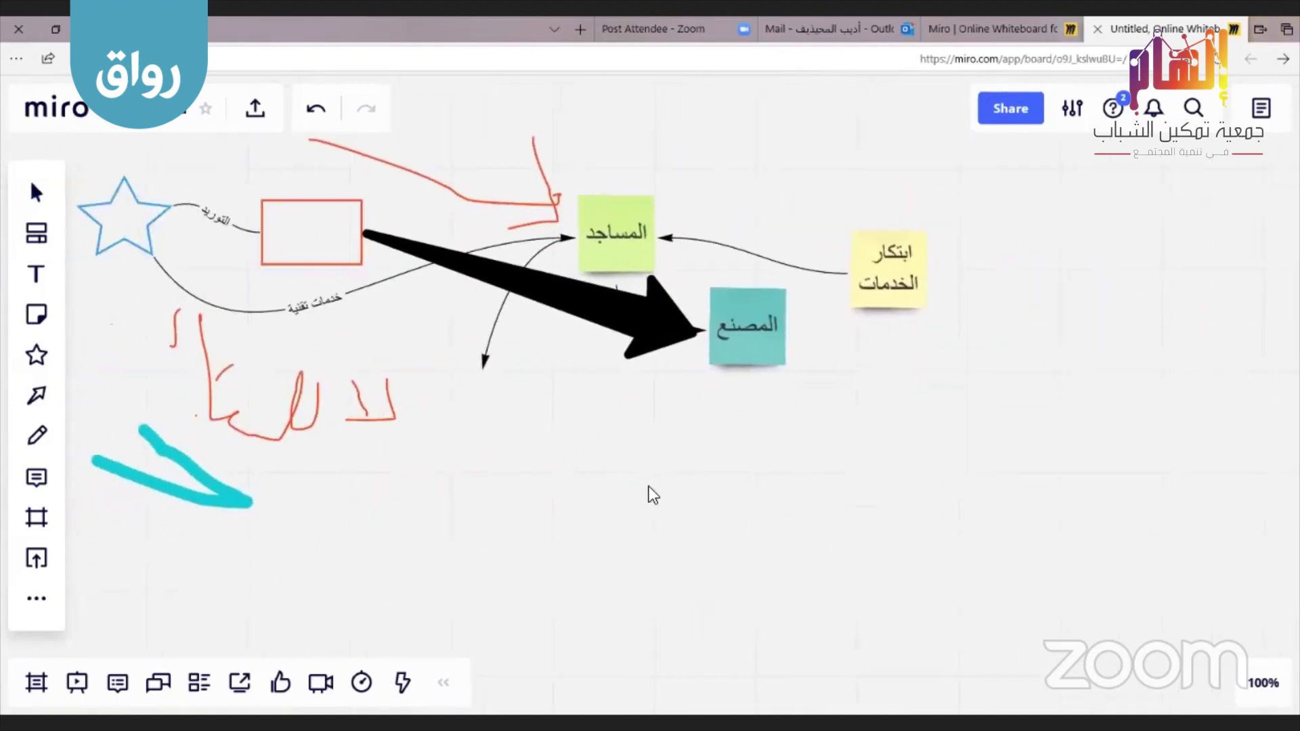
left_click(38, 478)
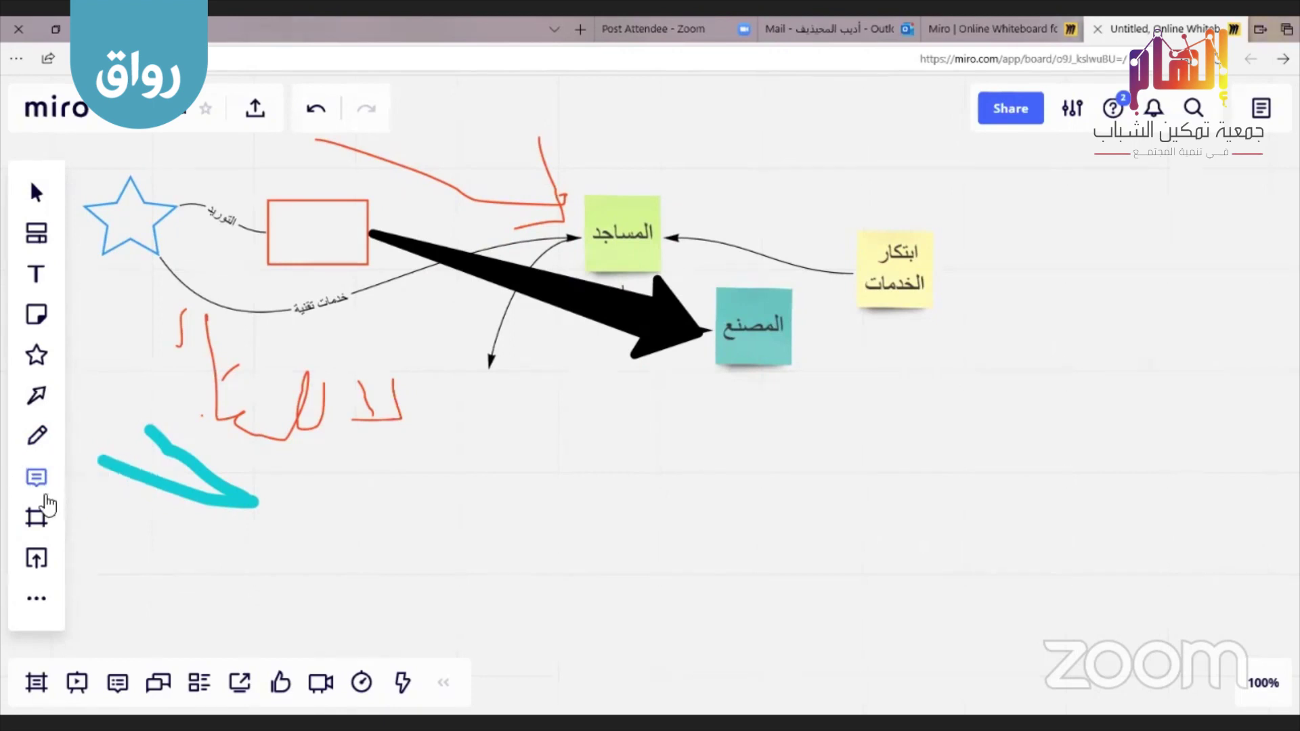
left_click(923, 241)
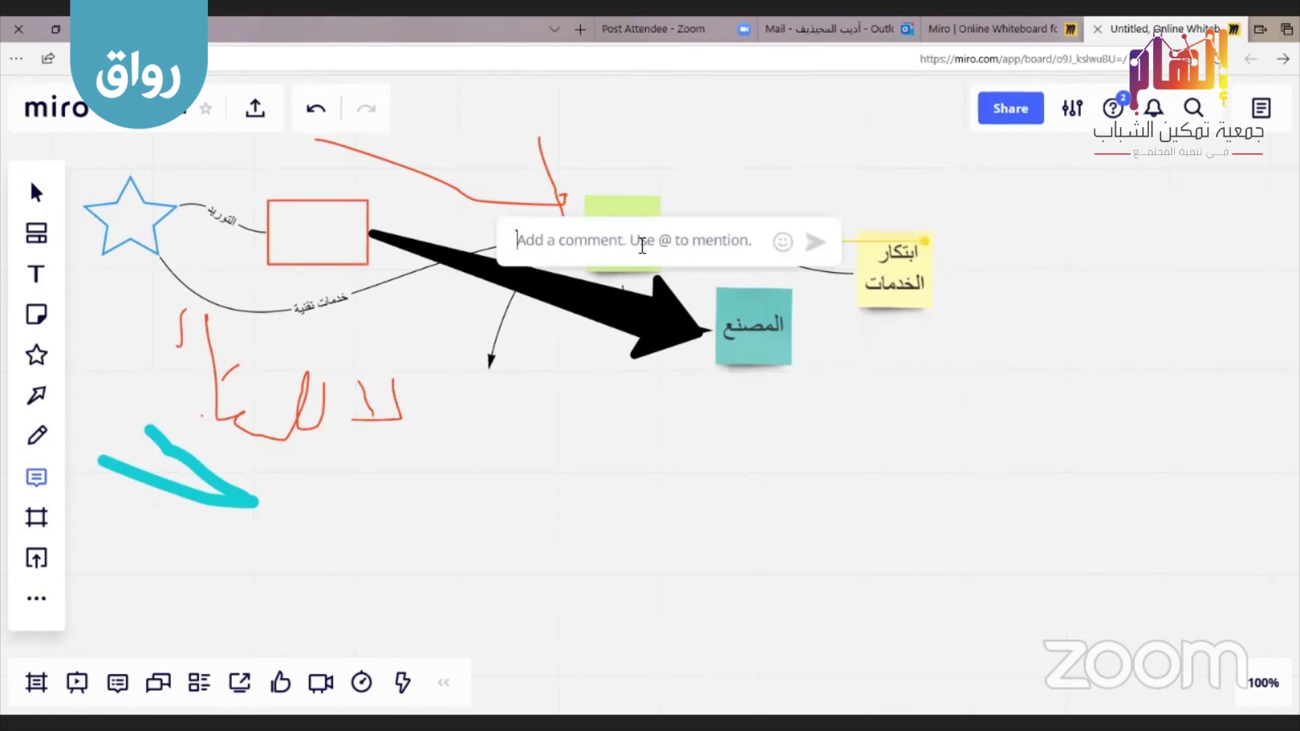
type("أ")
type("اصة بالعمل")
type(" الخيري")
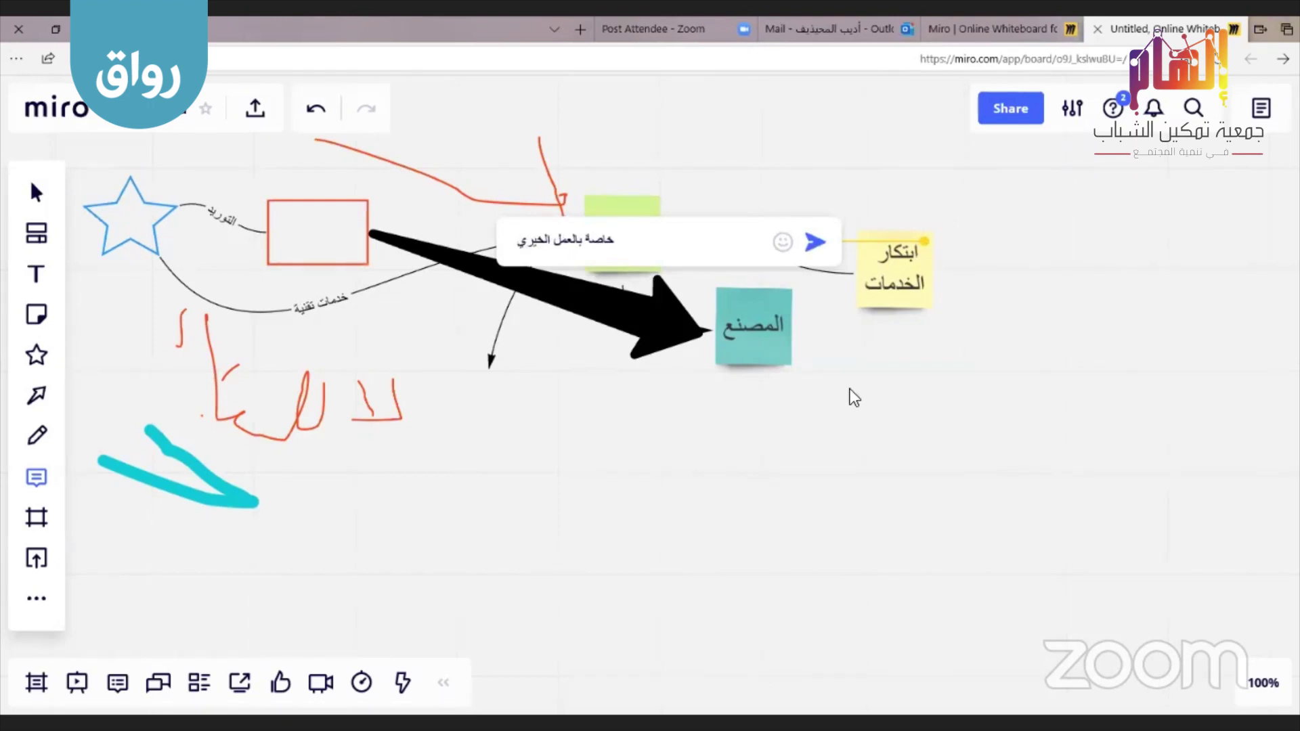
key("Return")
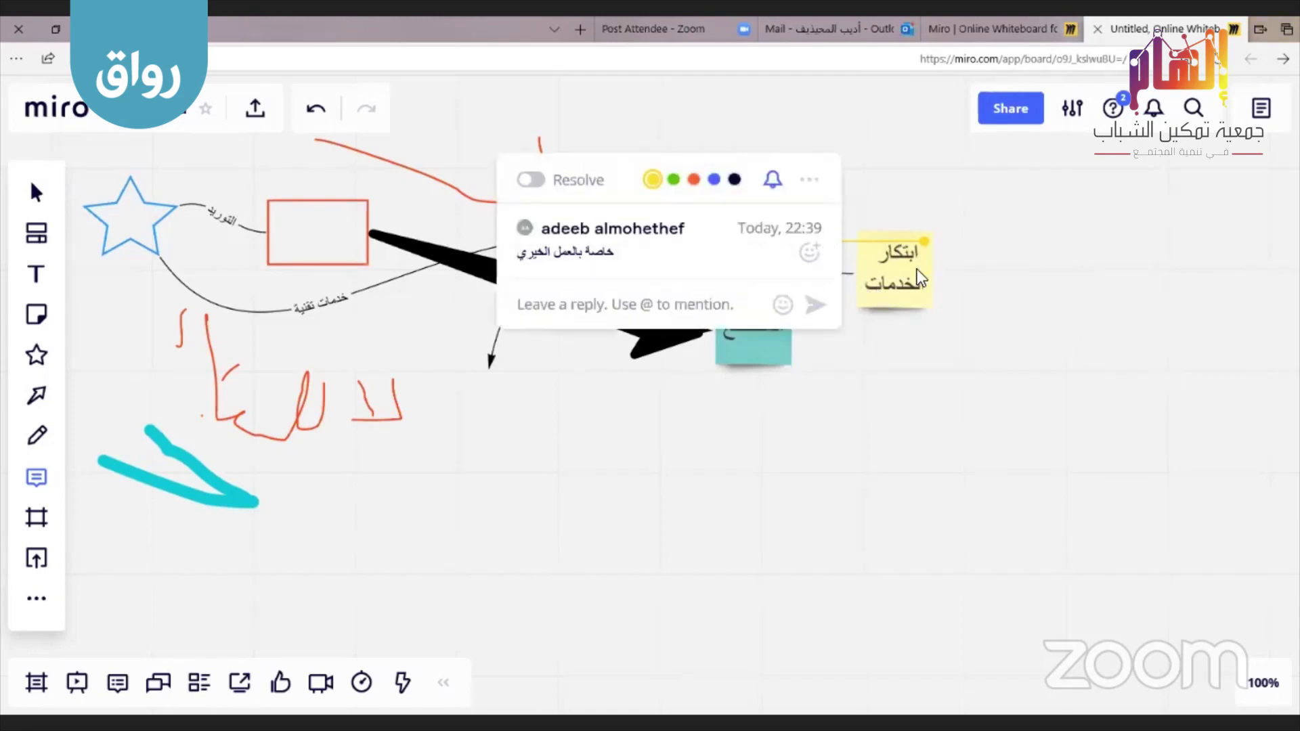
Set the comment's colour to blue, then close its thread and reopen it from the marker on the note
left_click(694, 180)
left_click(713, 179)
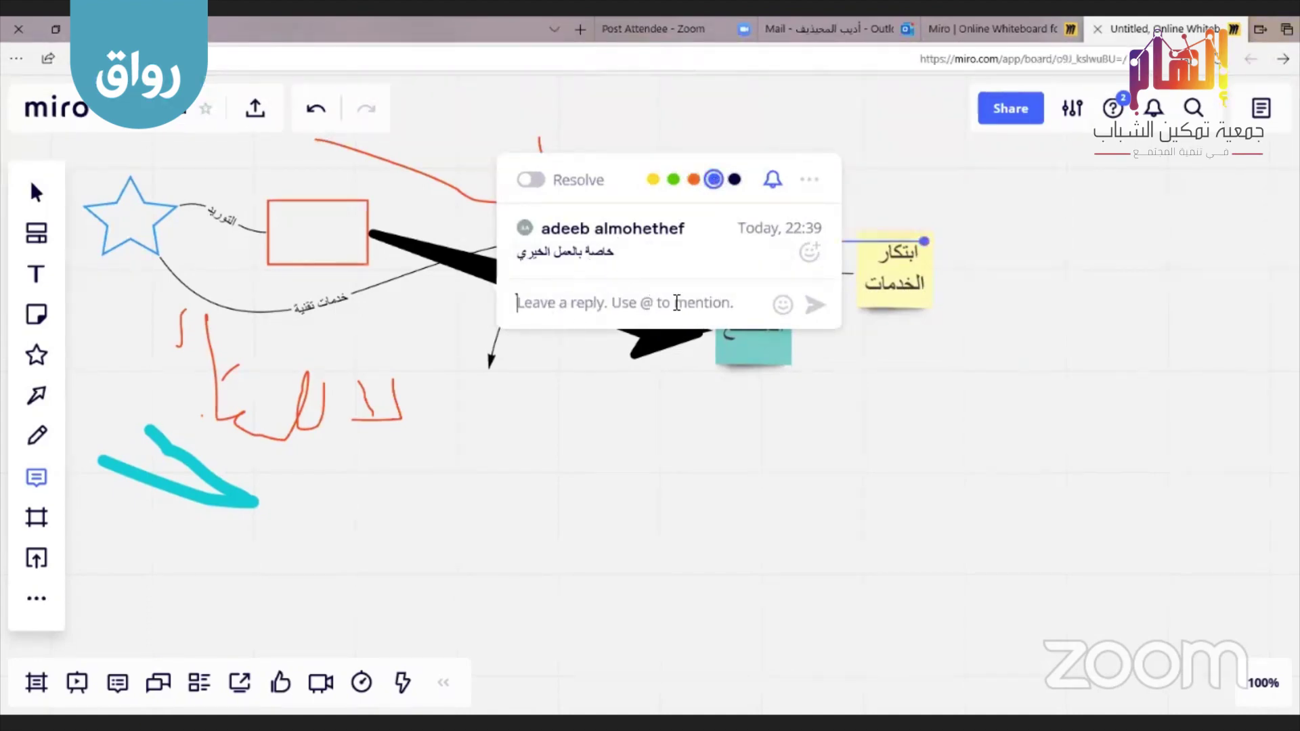
left_click(889, 384)
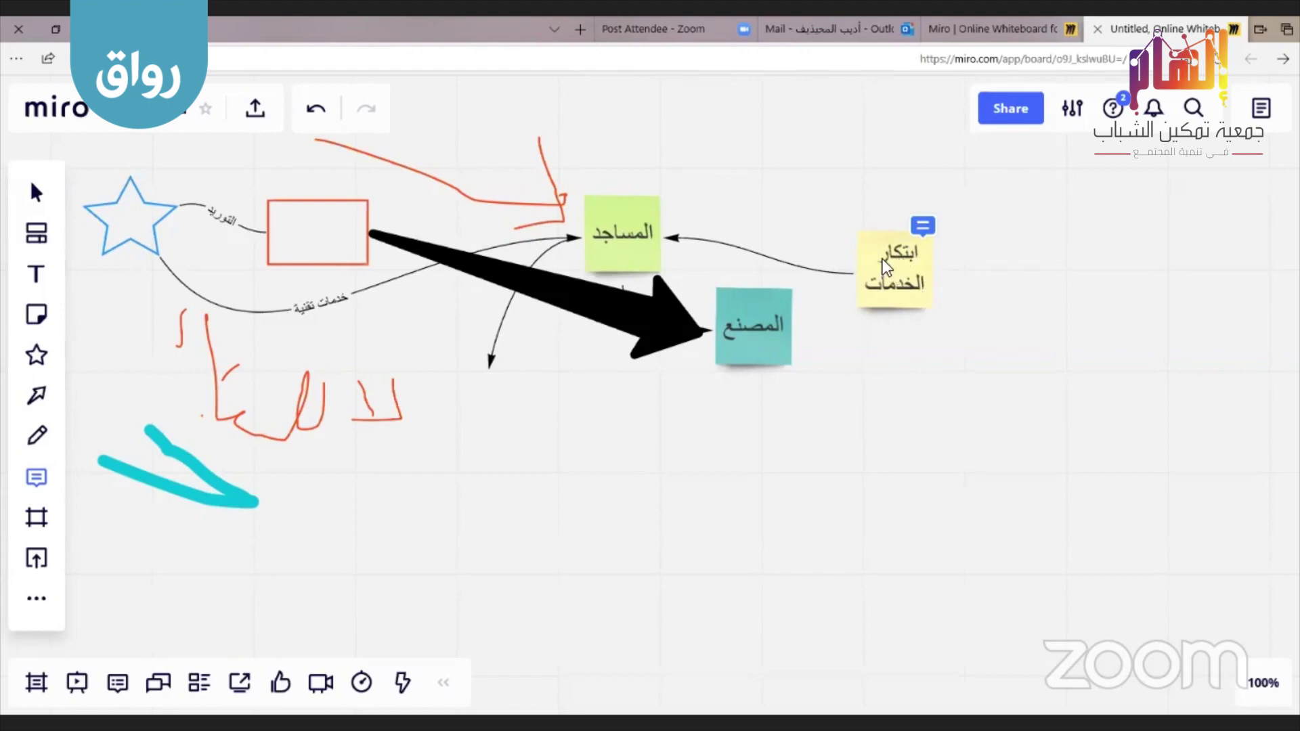
left_click(924, 227)
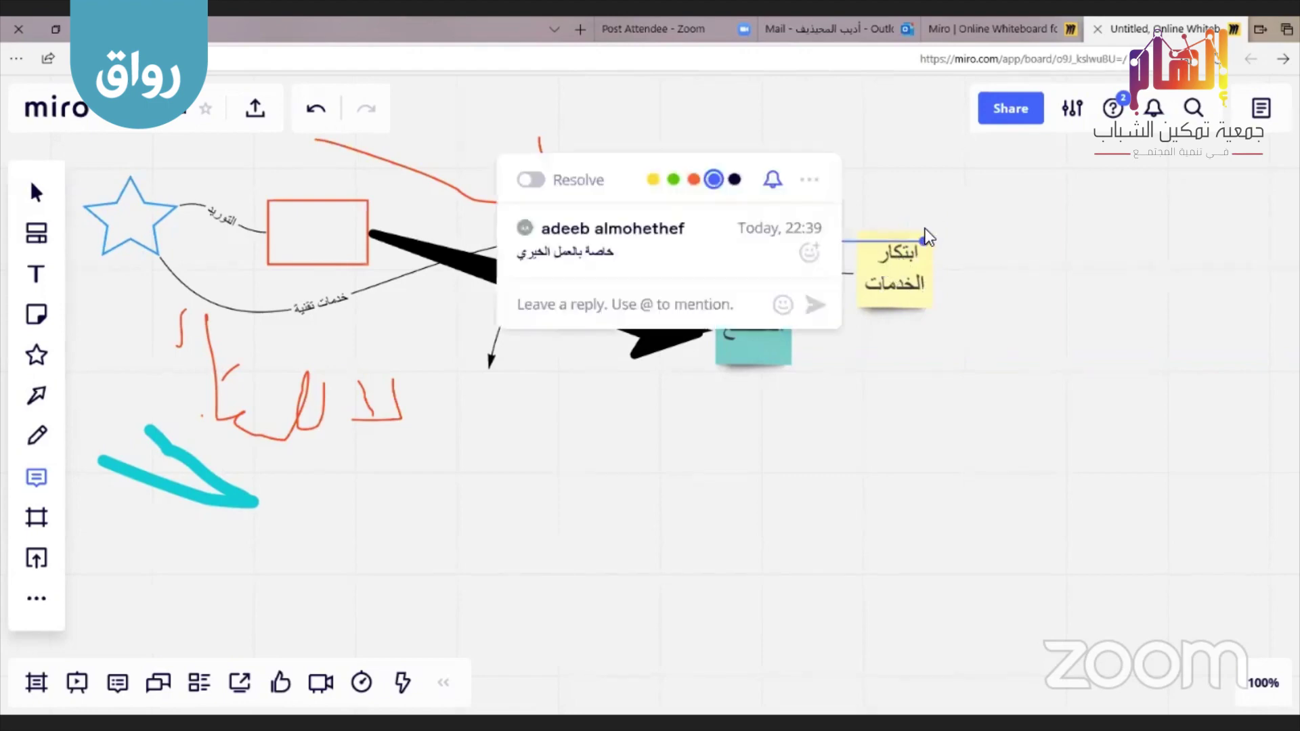
Close the yellow note's comment thread and post the placeholder comment "طلماقلنمملي" on the red rectangle
left_click_drag(673, 264, 521, 266)
left_click(879, 438)
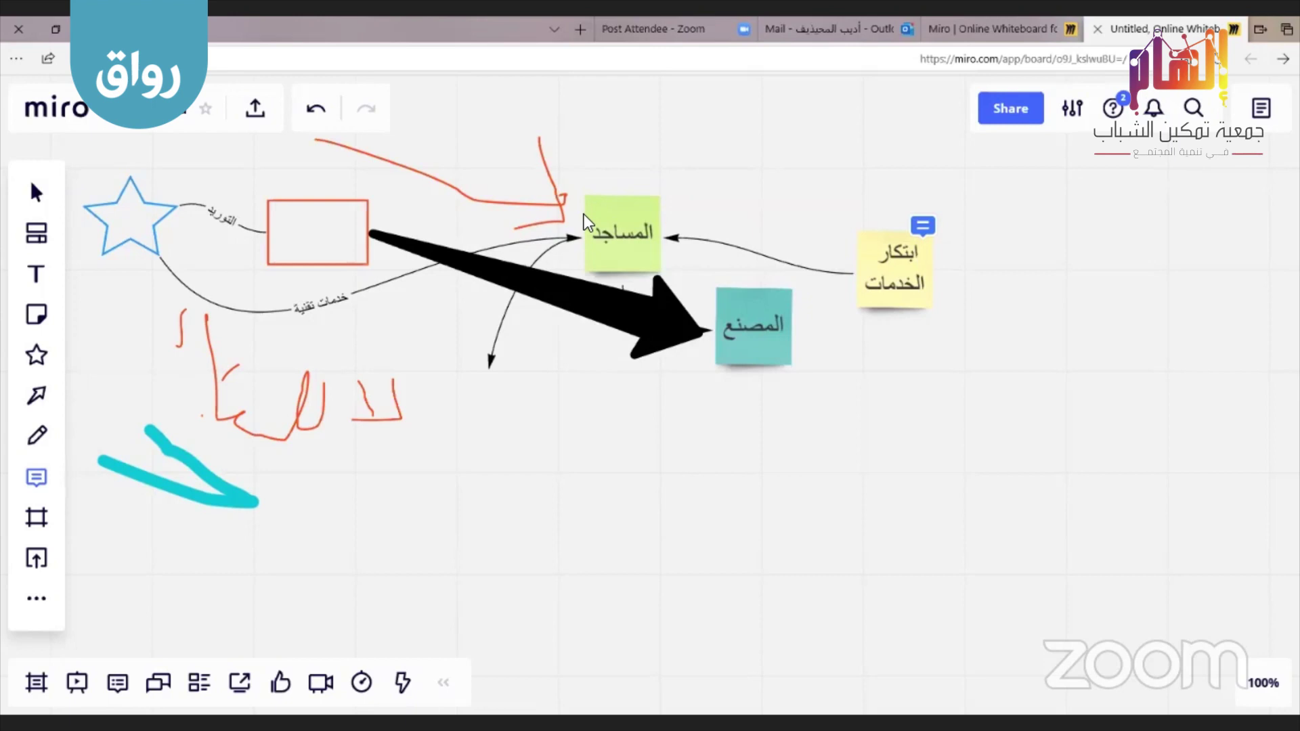
left_click(328, 225)
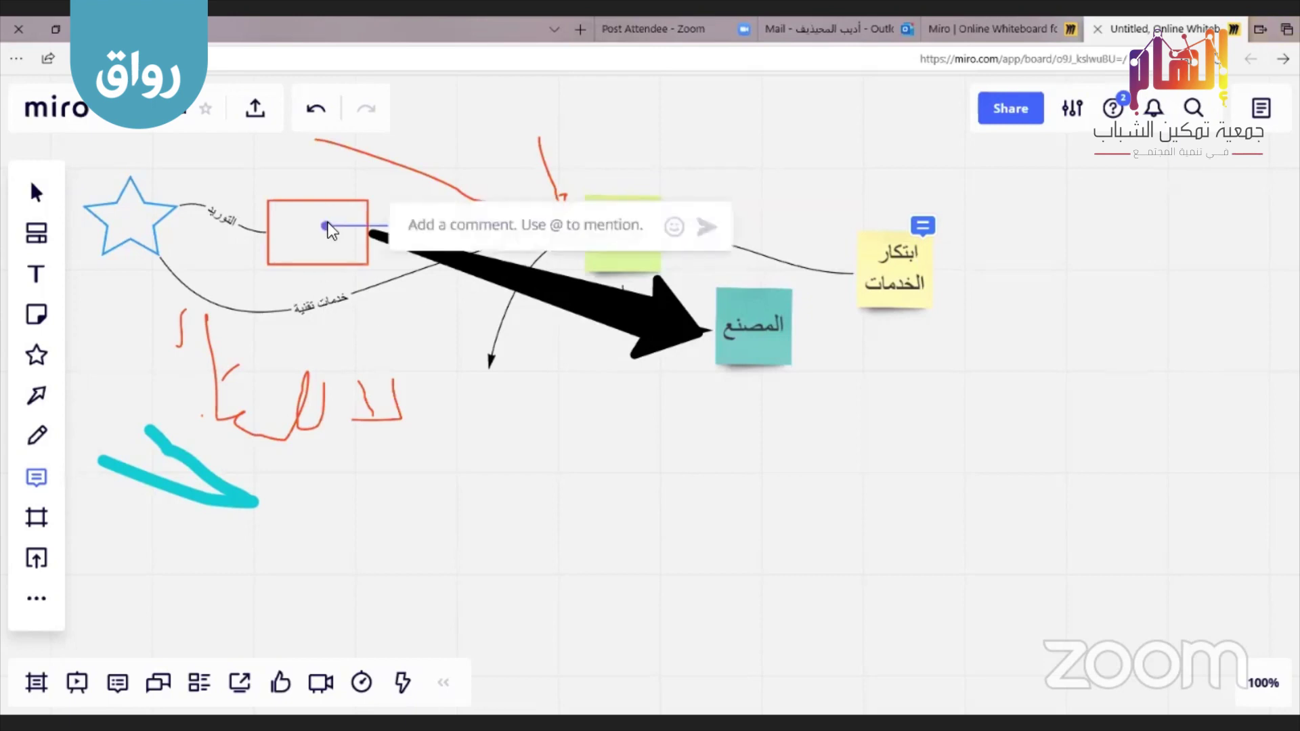
type("ط")
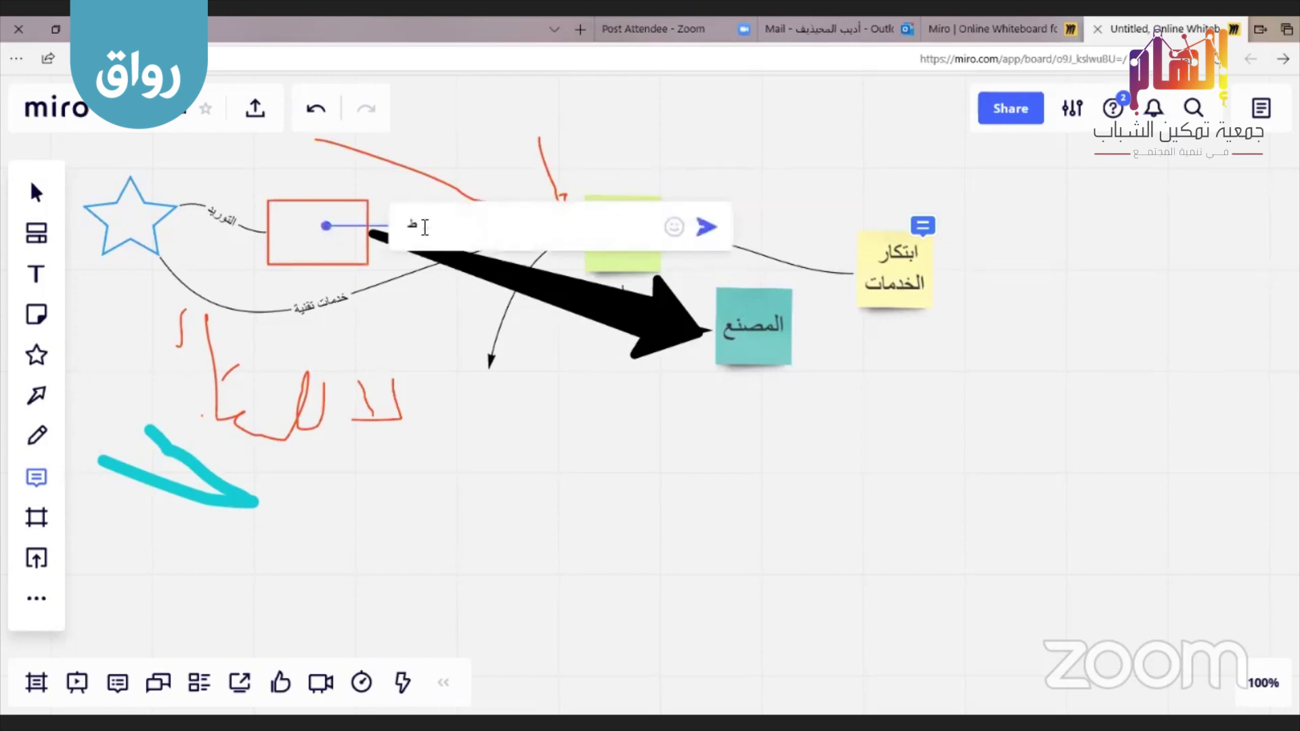
type("لماقلنمملي")
left_click(706, 226)
left_click(548, 439)
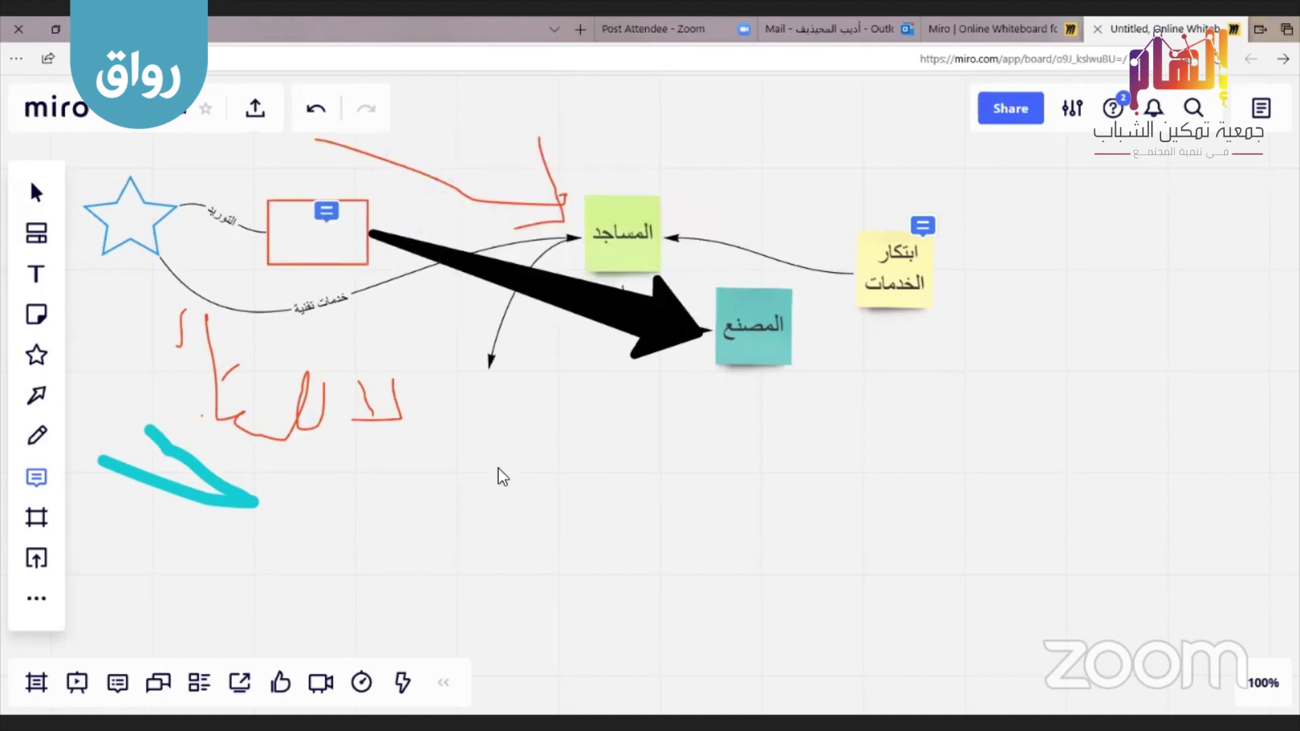
Place a light blue sticky note in the empty area below the diagram
scroll(758, 569, "left", 5)
left_click_drag(653, 543, 644, 547)
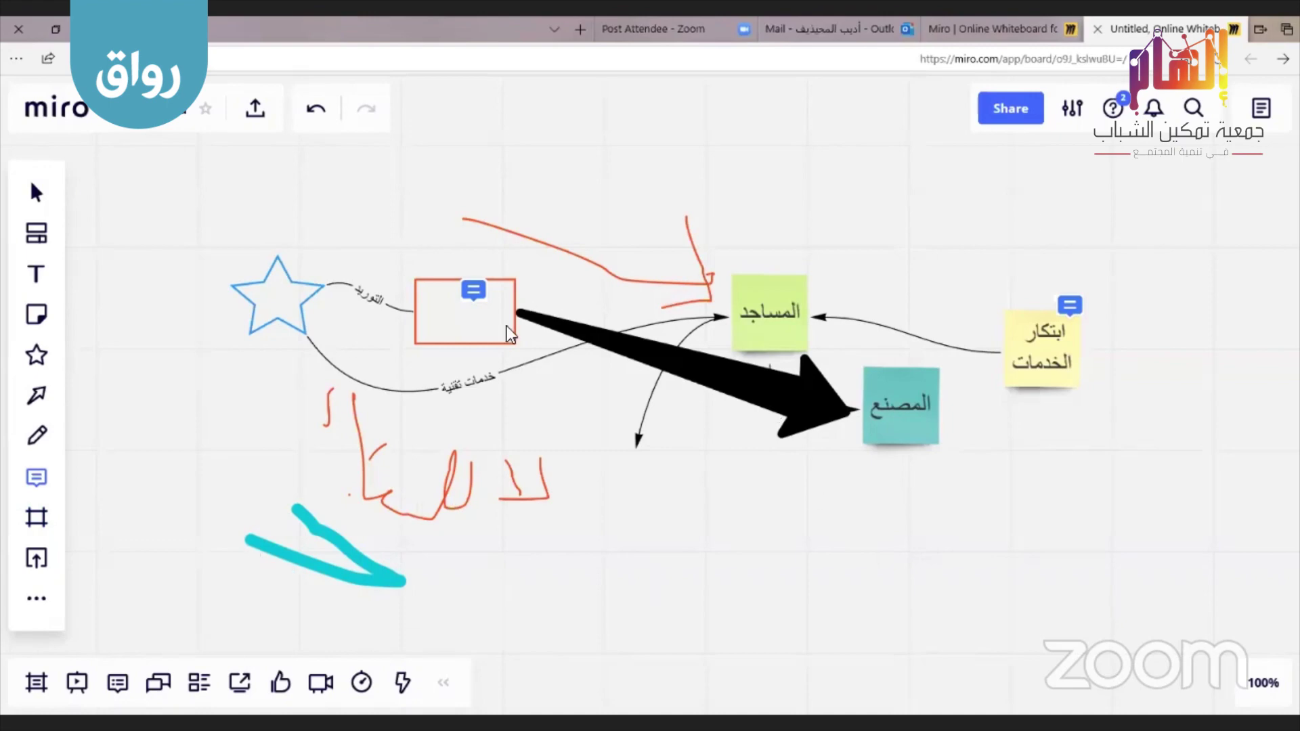
left_click_drag(702, 484, 537, 278)
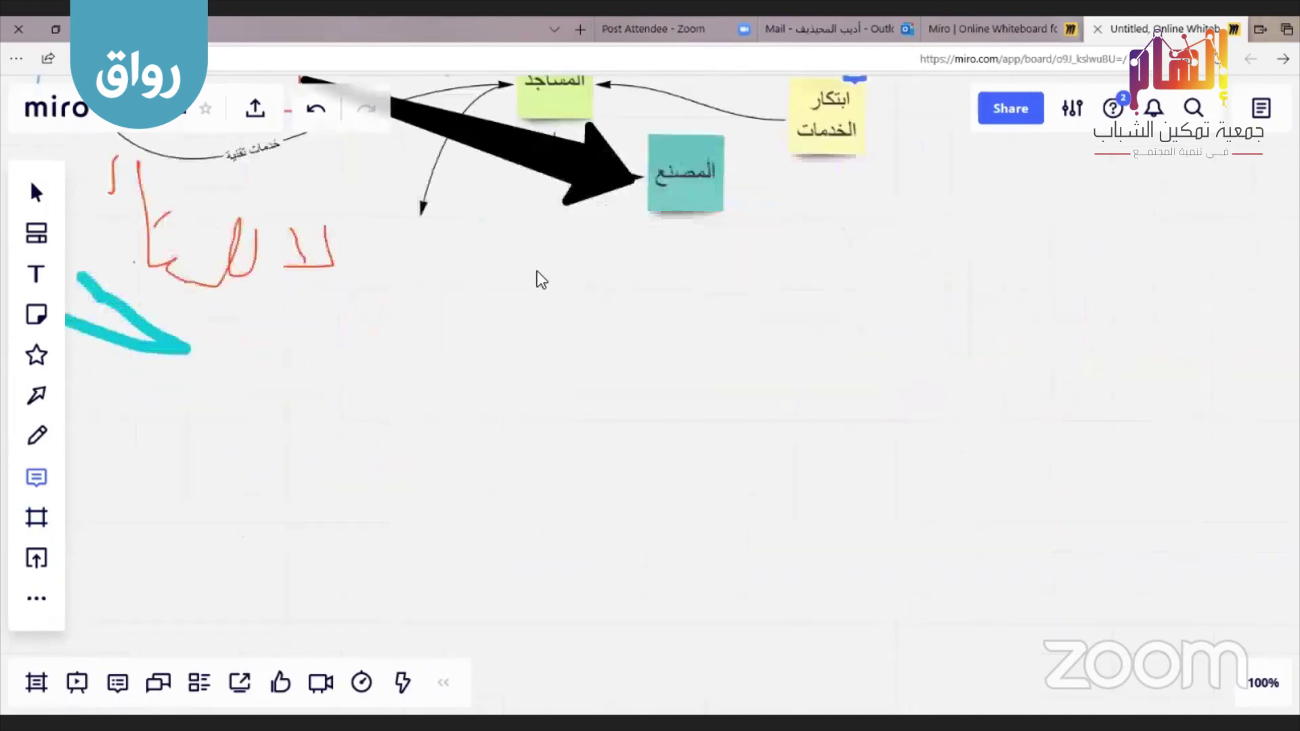
scroll(637, 407, "down", 2)
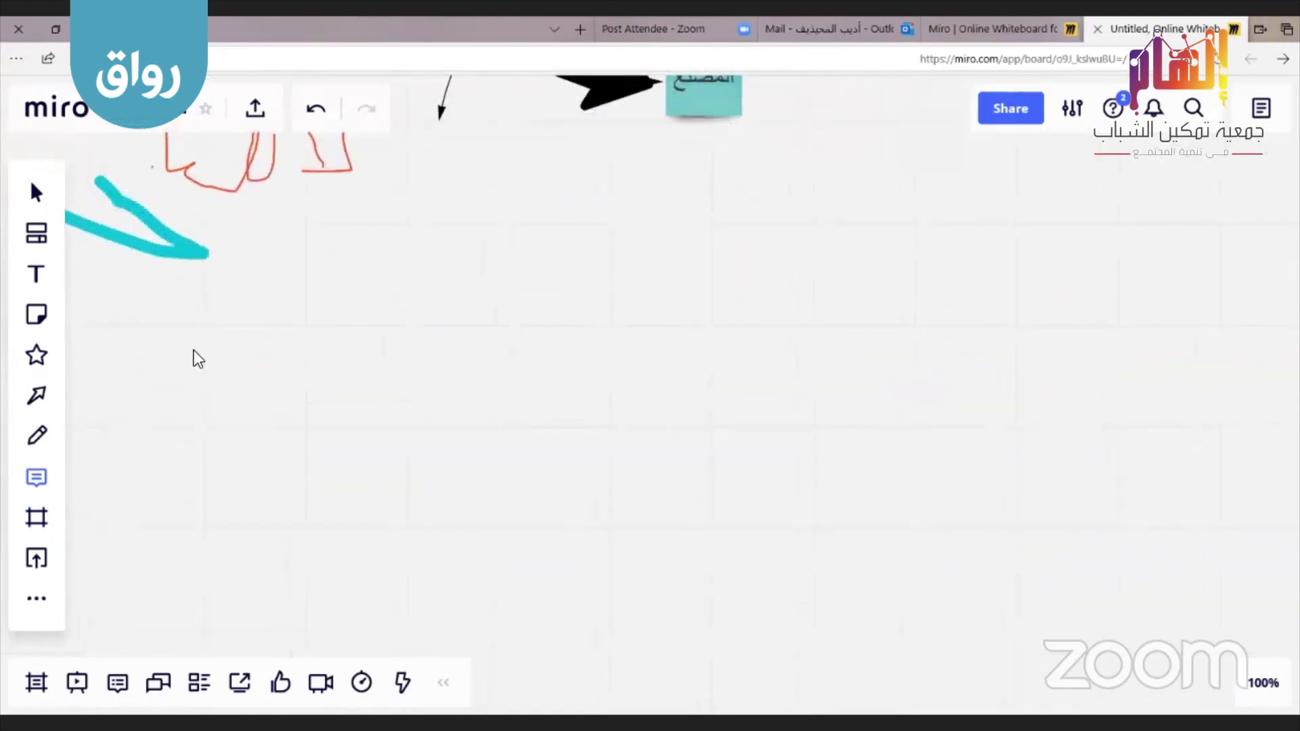
left_click(37, 316)
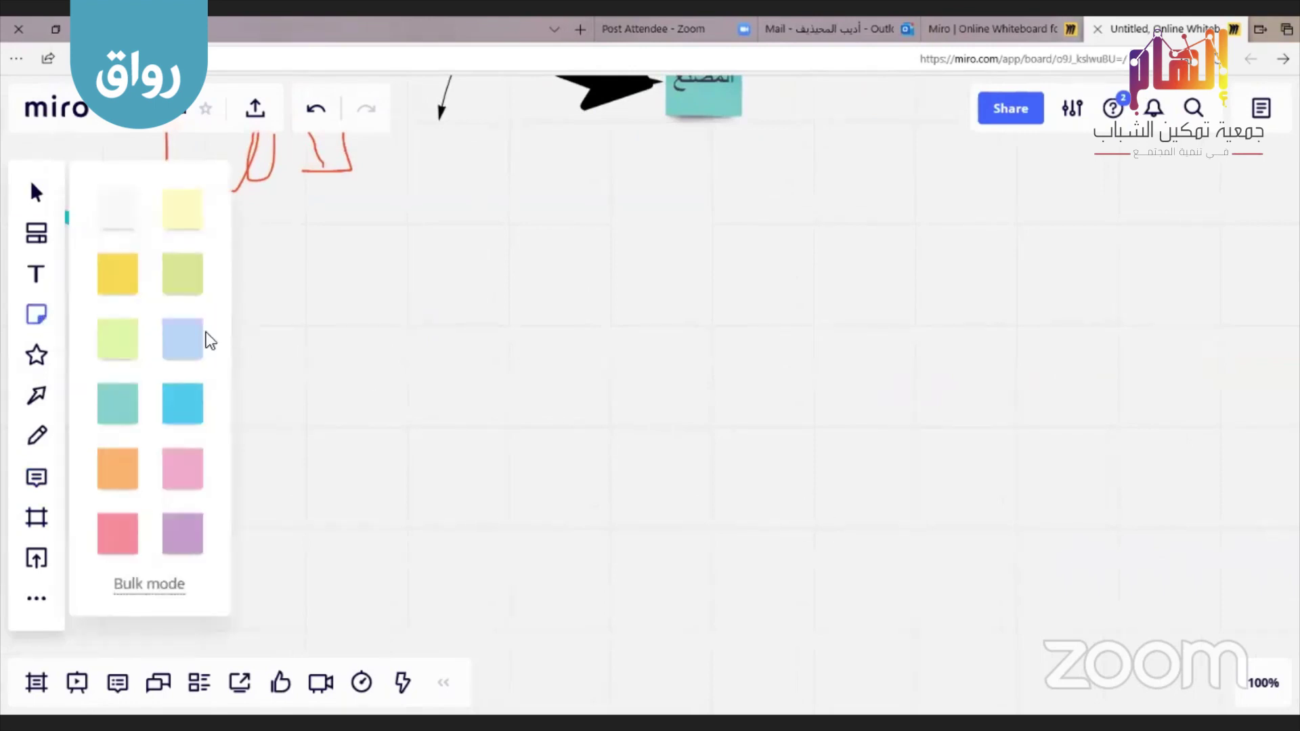
left_click(194, 339)
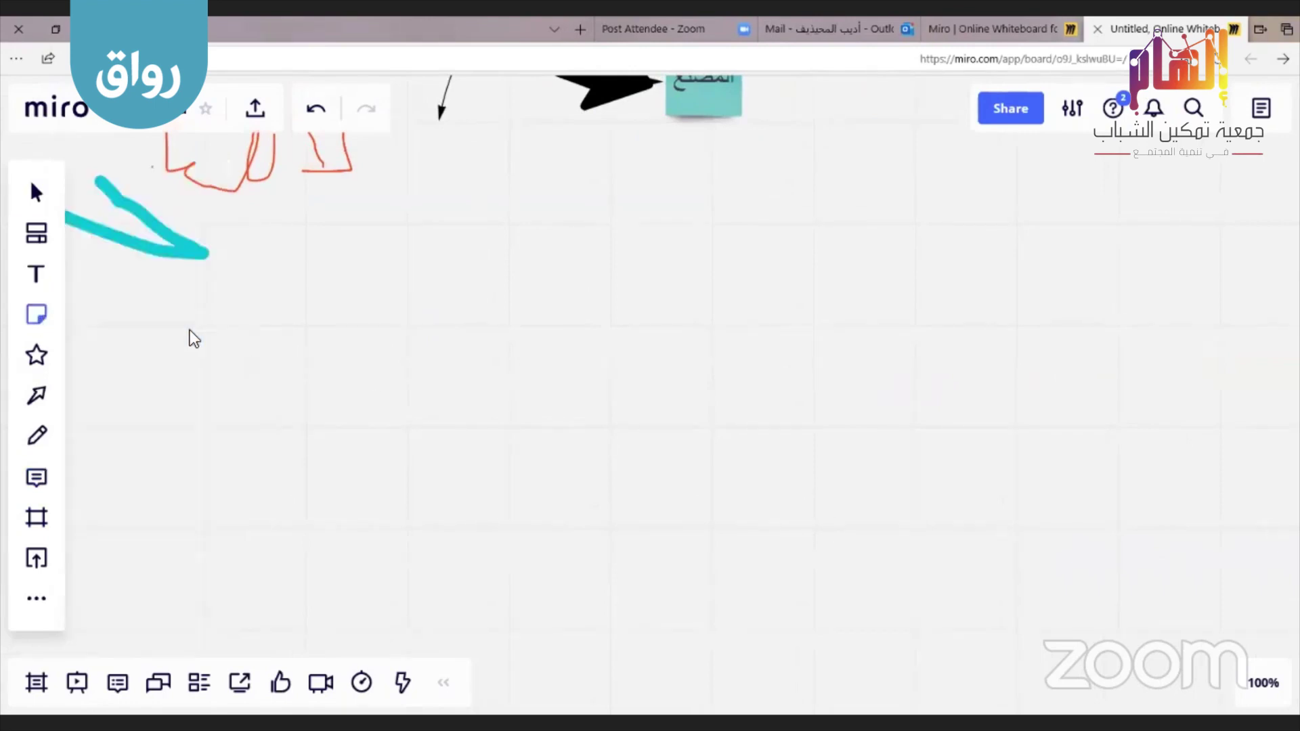
left_click(815, 446)
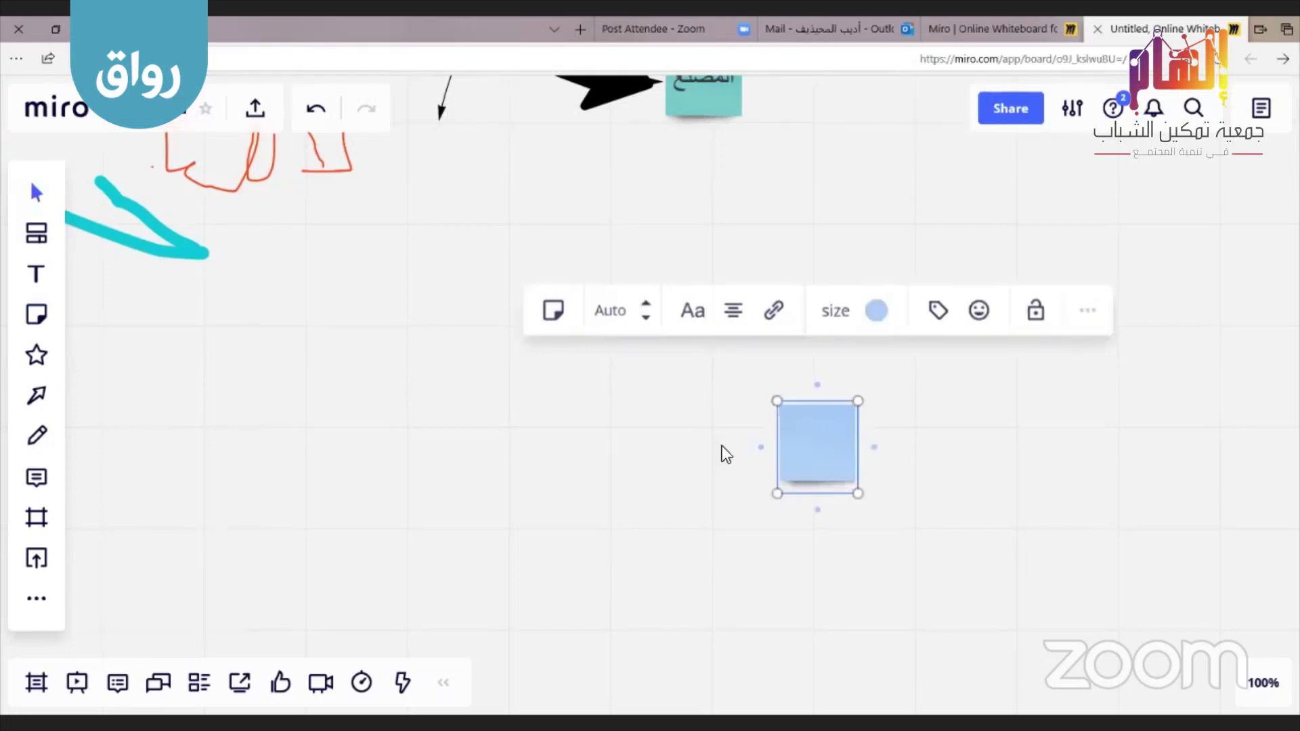
Place two teal sticky notes beside the light blue one and recolour the second of them yellow
left_click(37, 315)
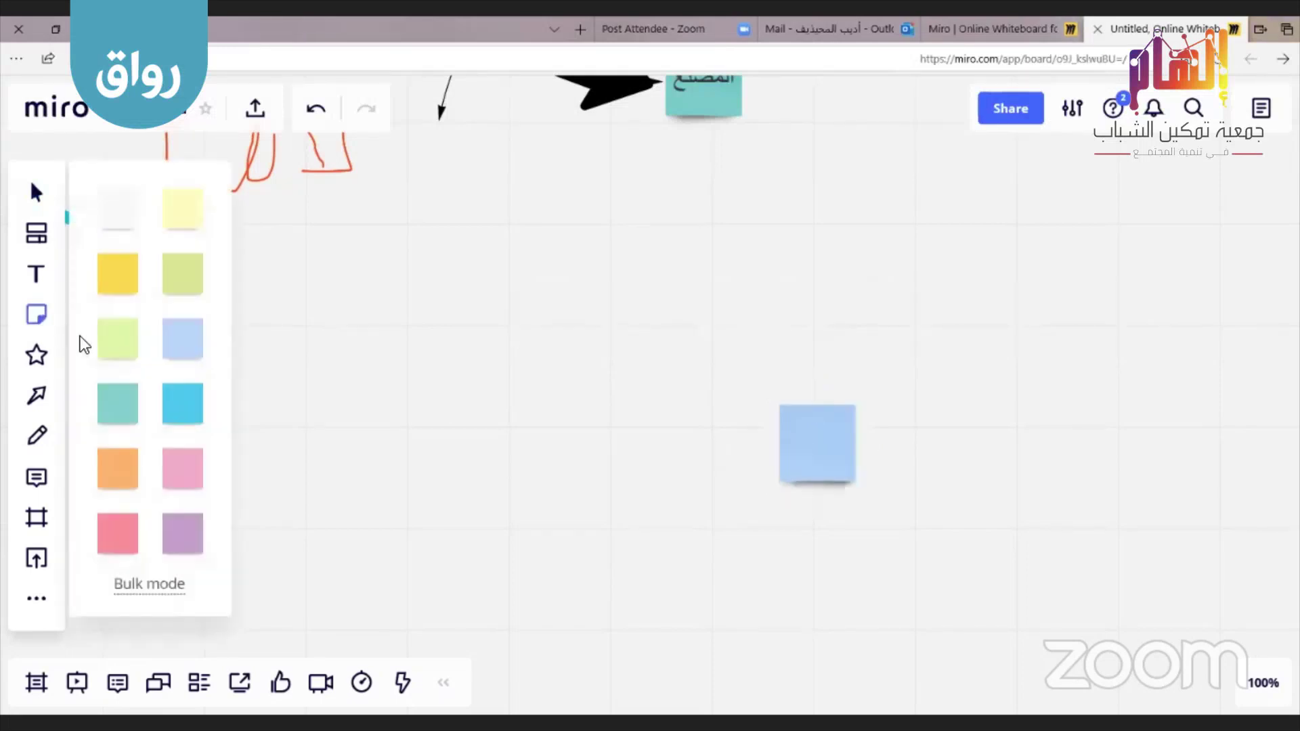
left_click(118, 420)
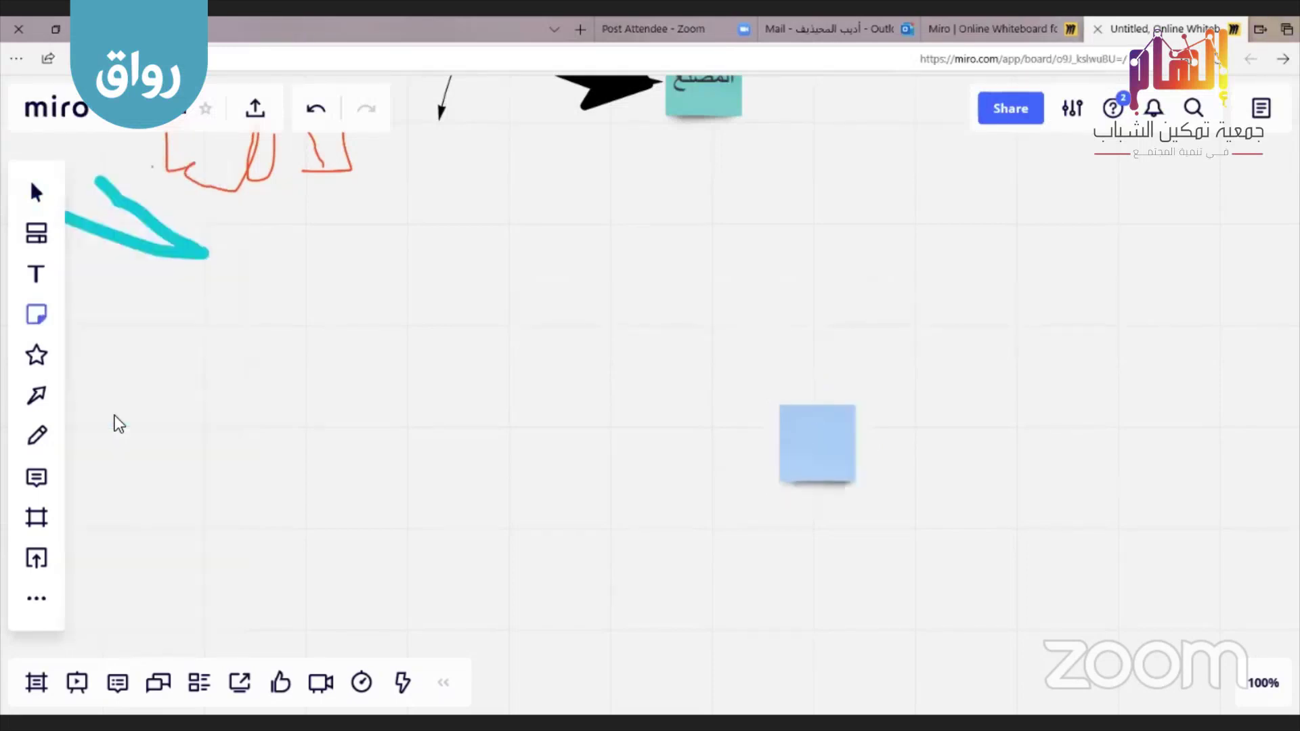
left_click(669, 427)
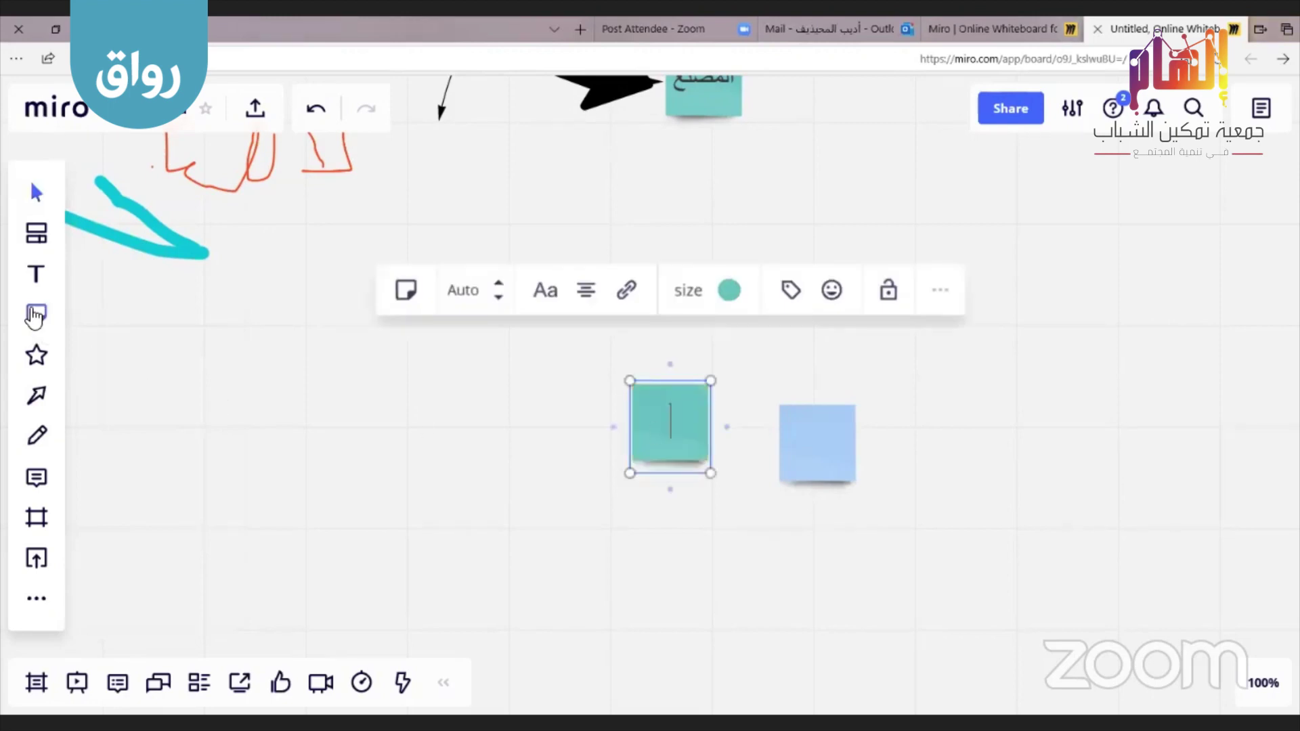
left_click(559, 465)
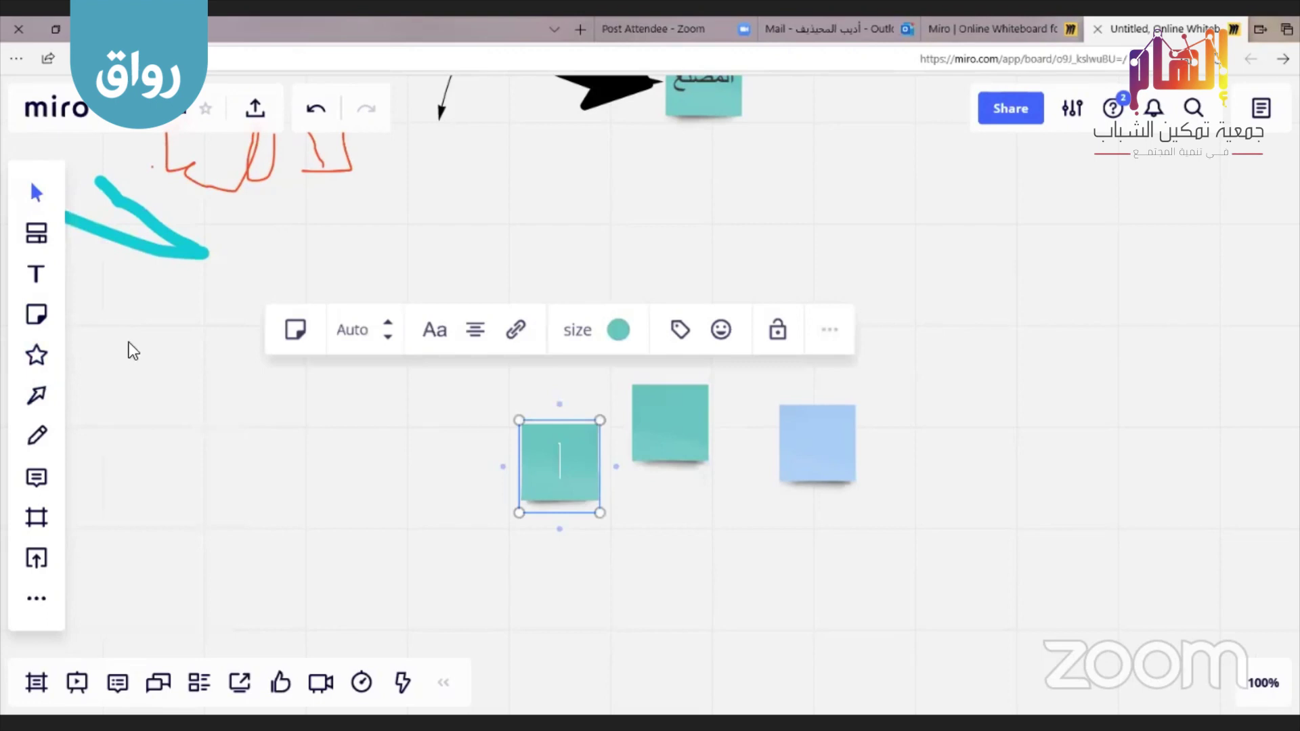
left_click(617, 330)
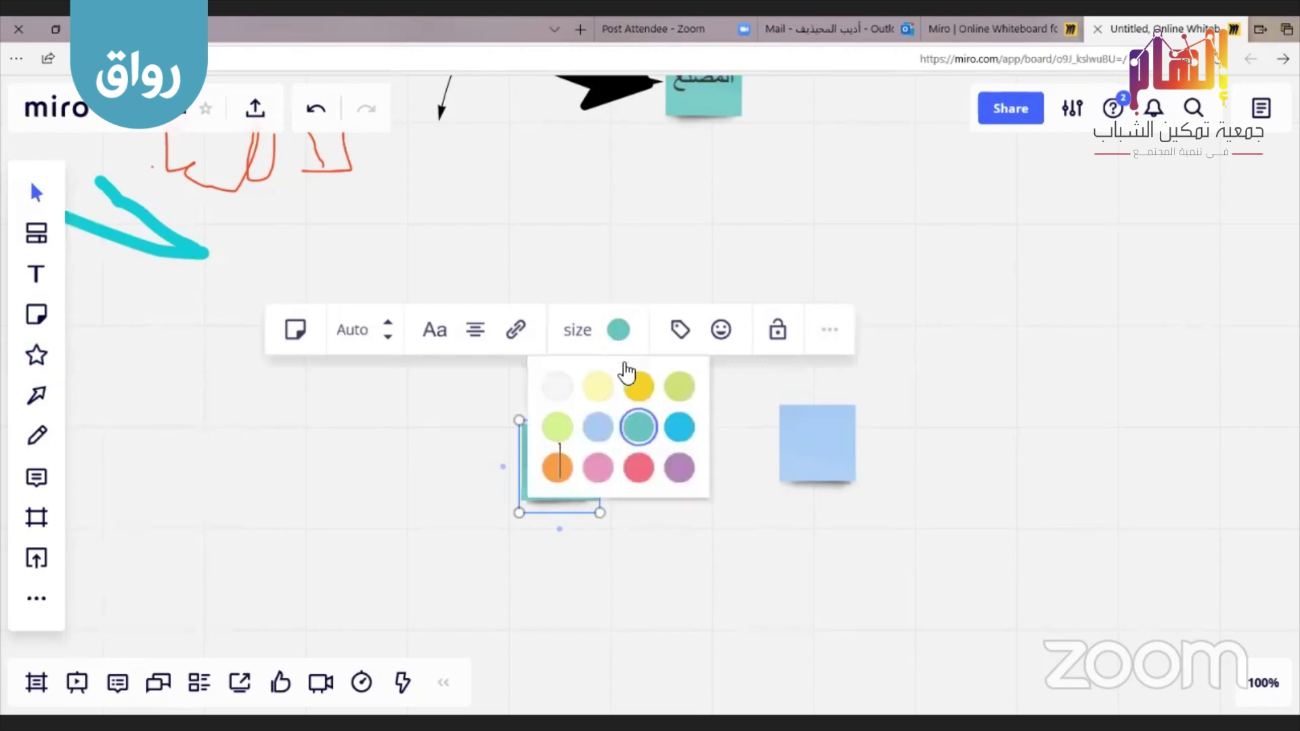
left_click(640, 385)
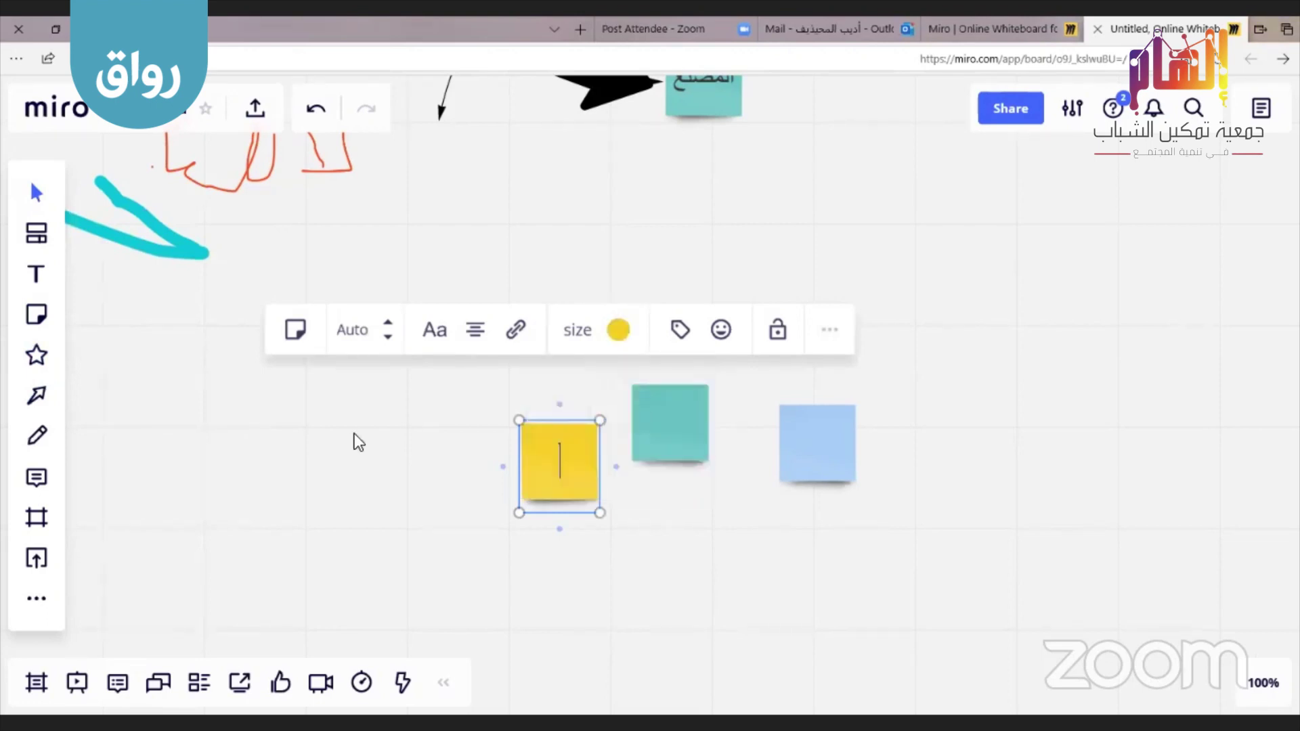
left_click(973, 470)
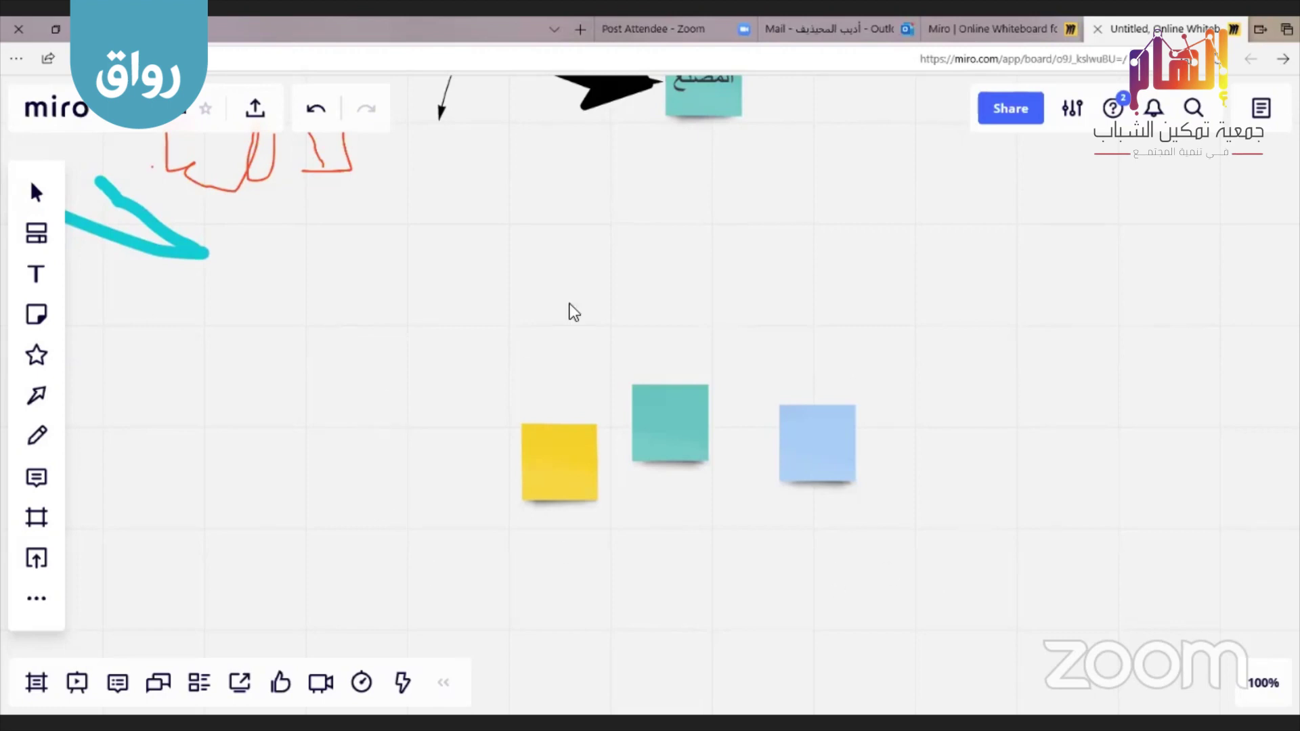
Draw a star in the empty area beside the blank sticky notes and enlarge it to roughly equal width and height
left_click_drag(888, 351, 462, 384)
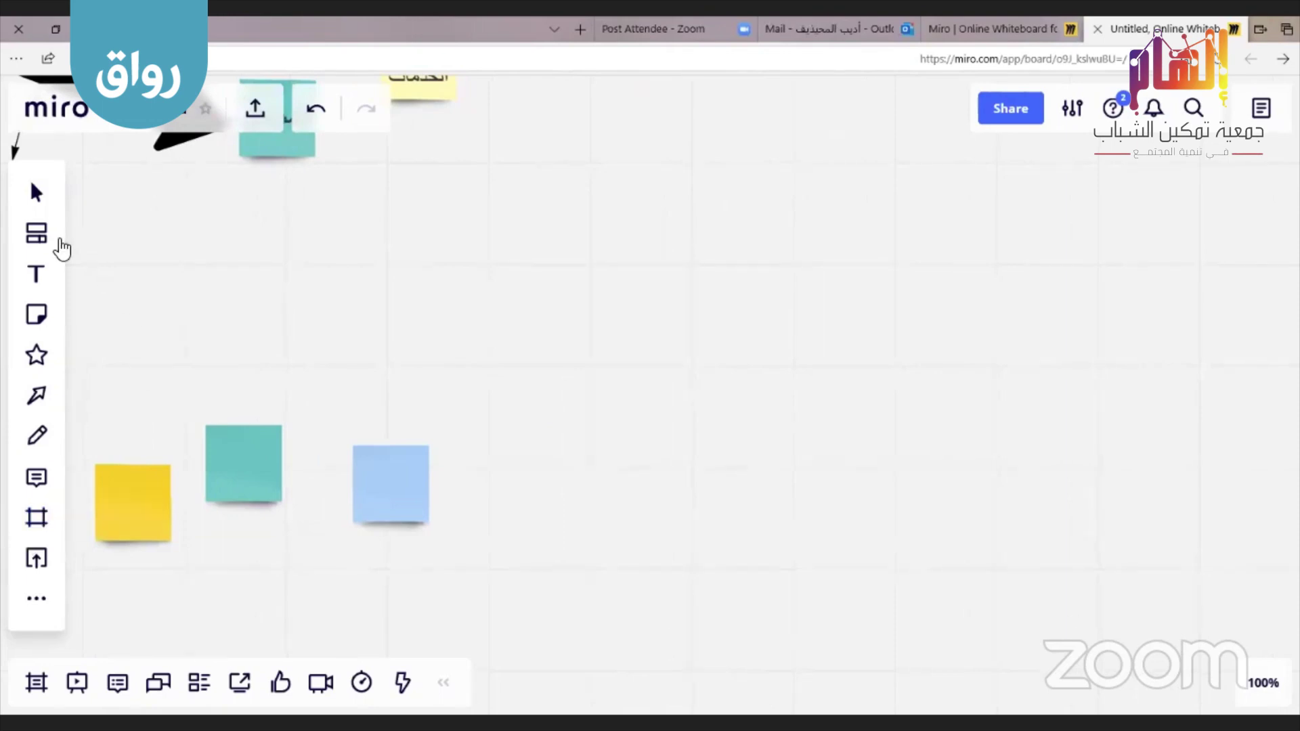
left_click(37, 357)
left_click_drag(973, 279, 904, 306)
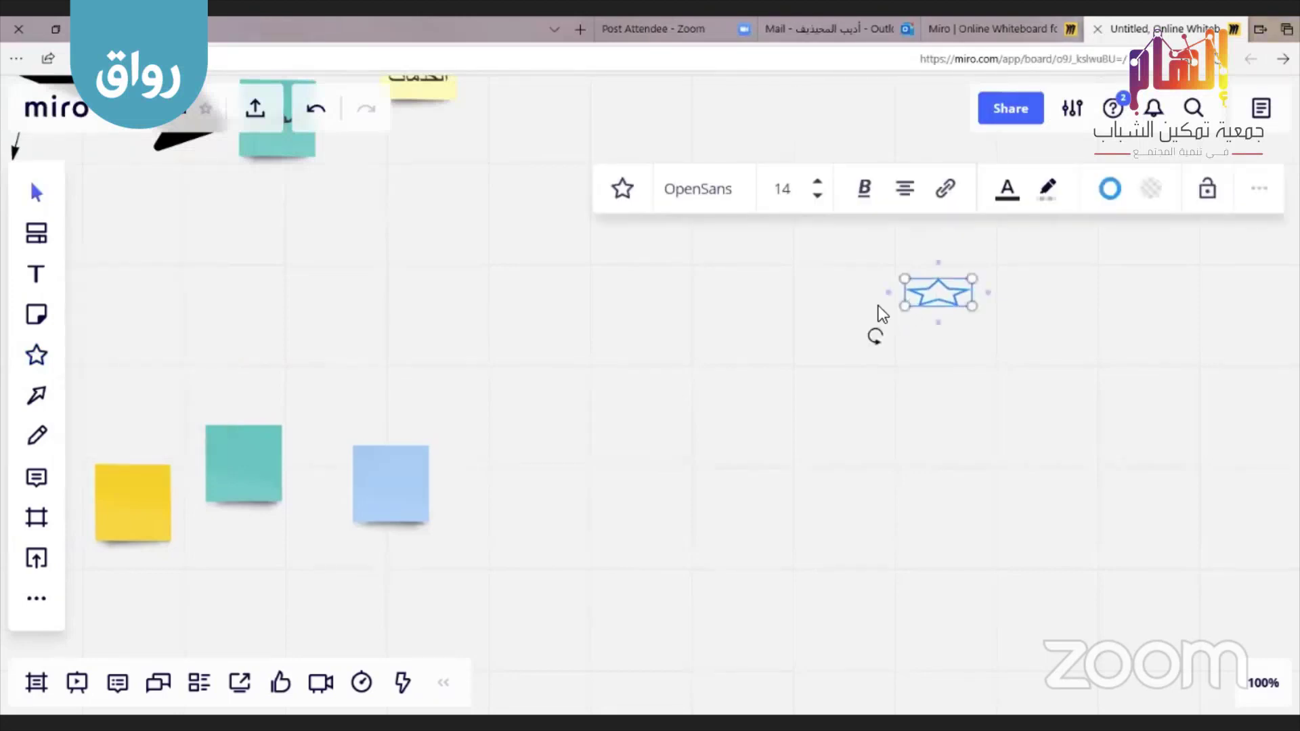
left_click_drag(904, 306, 869, 386)
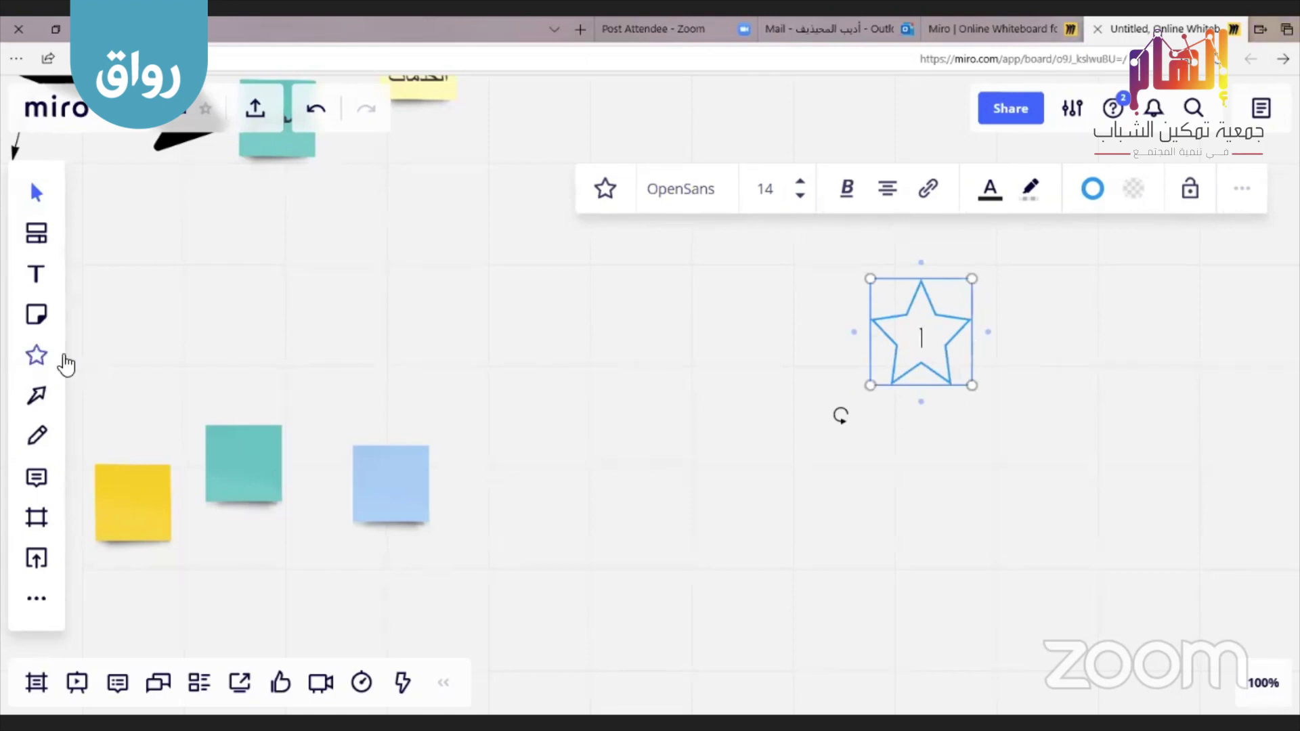
Draw a tall rhombus beside the new star and a wide ellipse below the star
left_click(45, 360)
left_click(148, 334)
left_click_drag(1128, 314, 1058, 436)
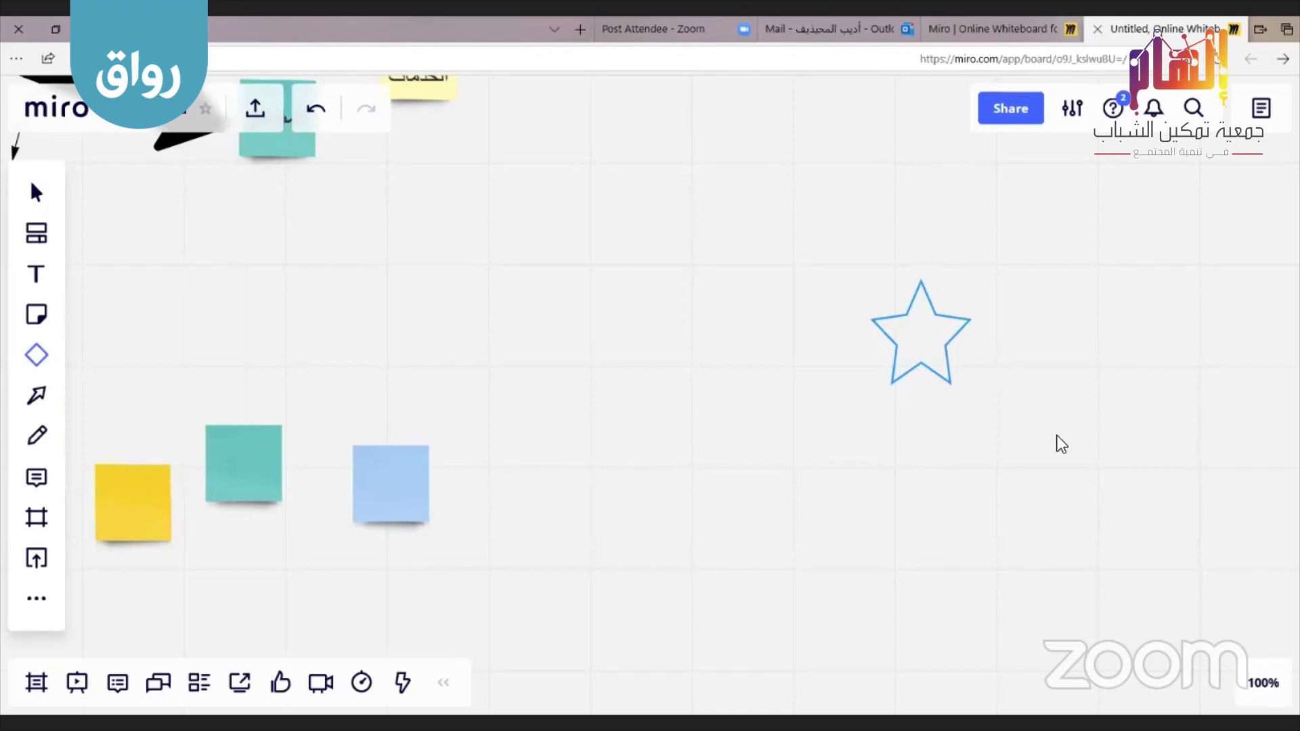
left_click(39, 359)
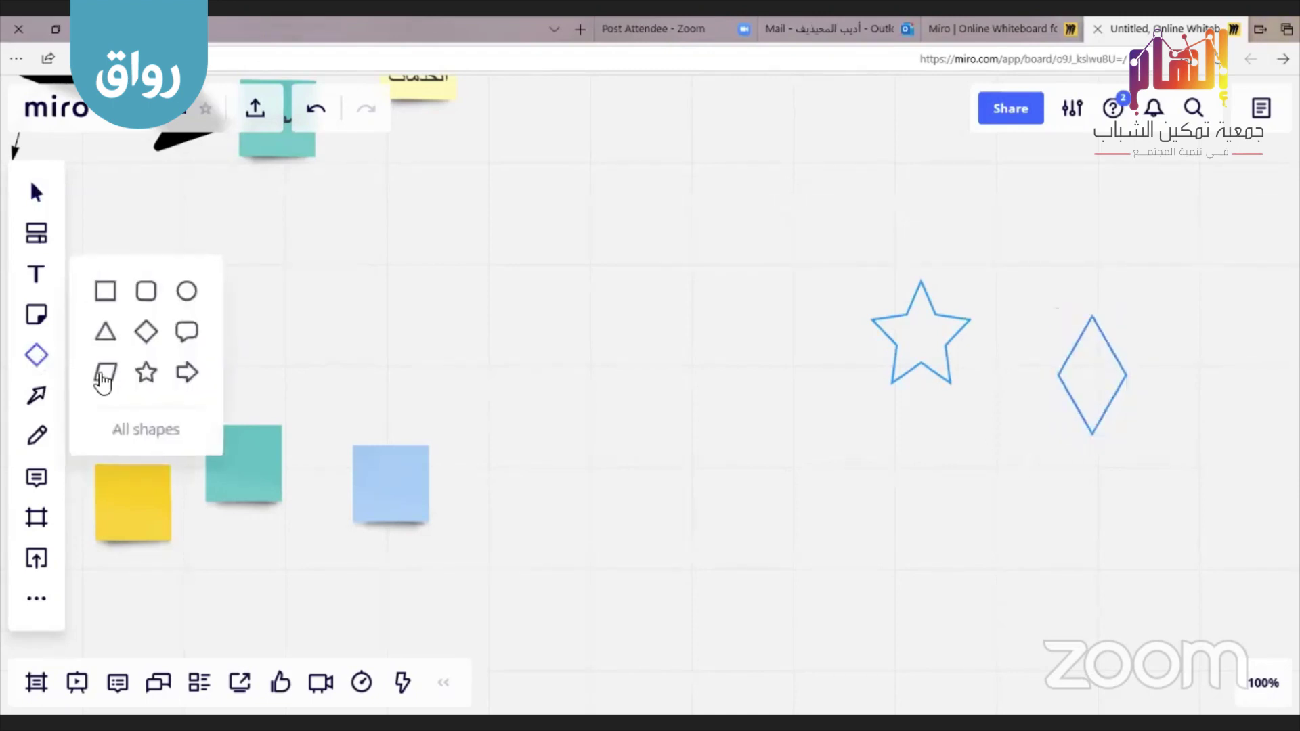
left_click(188, 291)
left_click_drag(1020, 426, 866, 524)
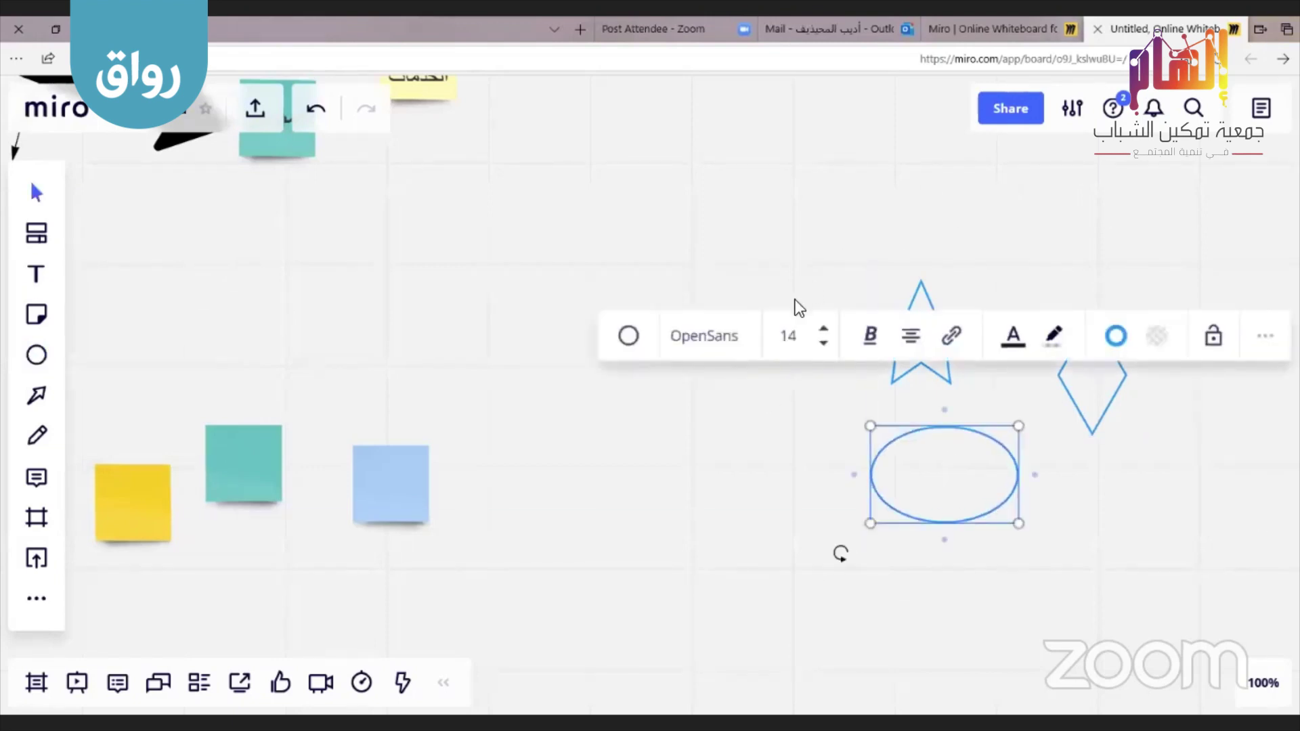
left_click(823, 228)
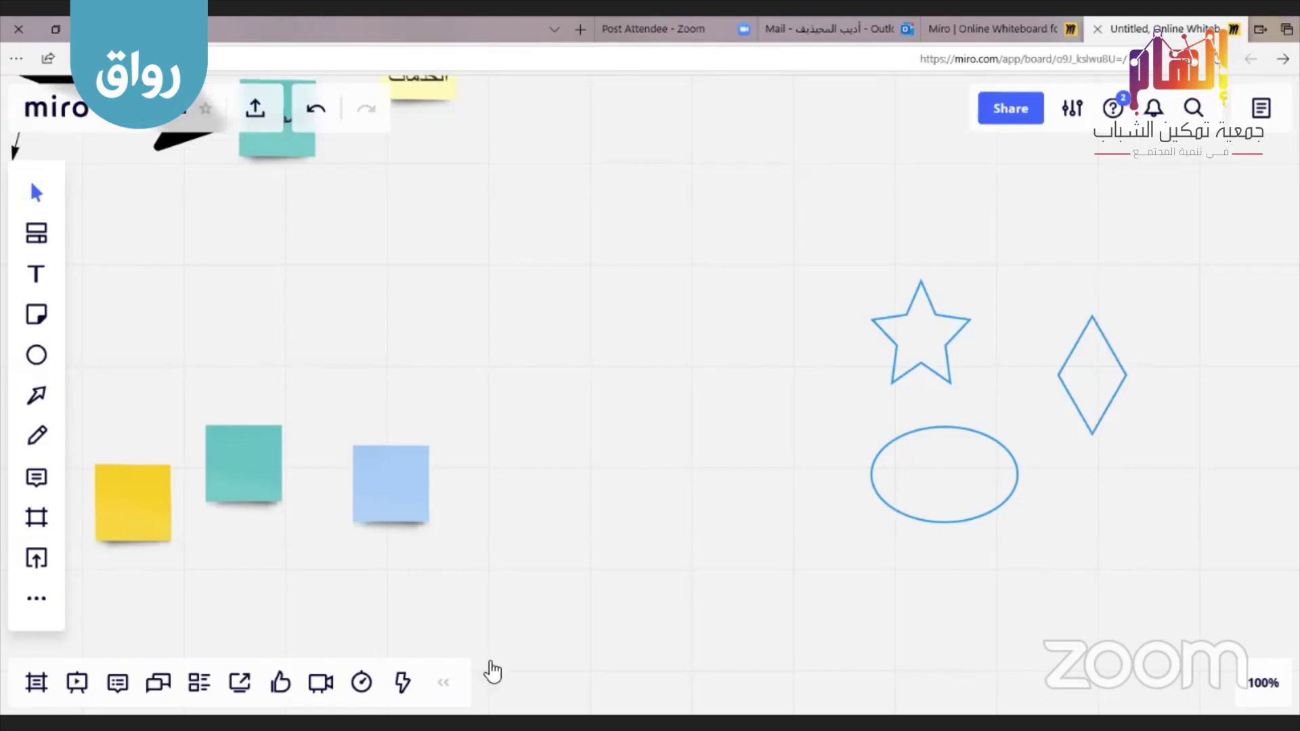
Add a Custom frame over the connected diagram of stars, rectangle and labelled notes
left_click_drag(426, 282, 166, 200)
left_click_drag(195, 243, 834, 511)
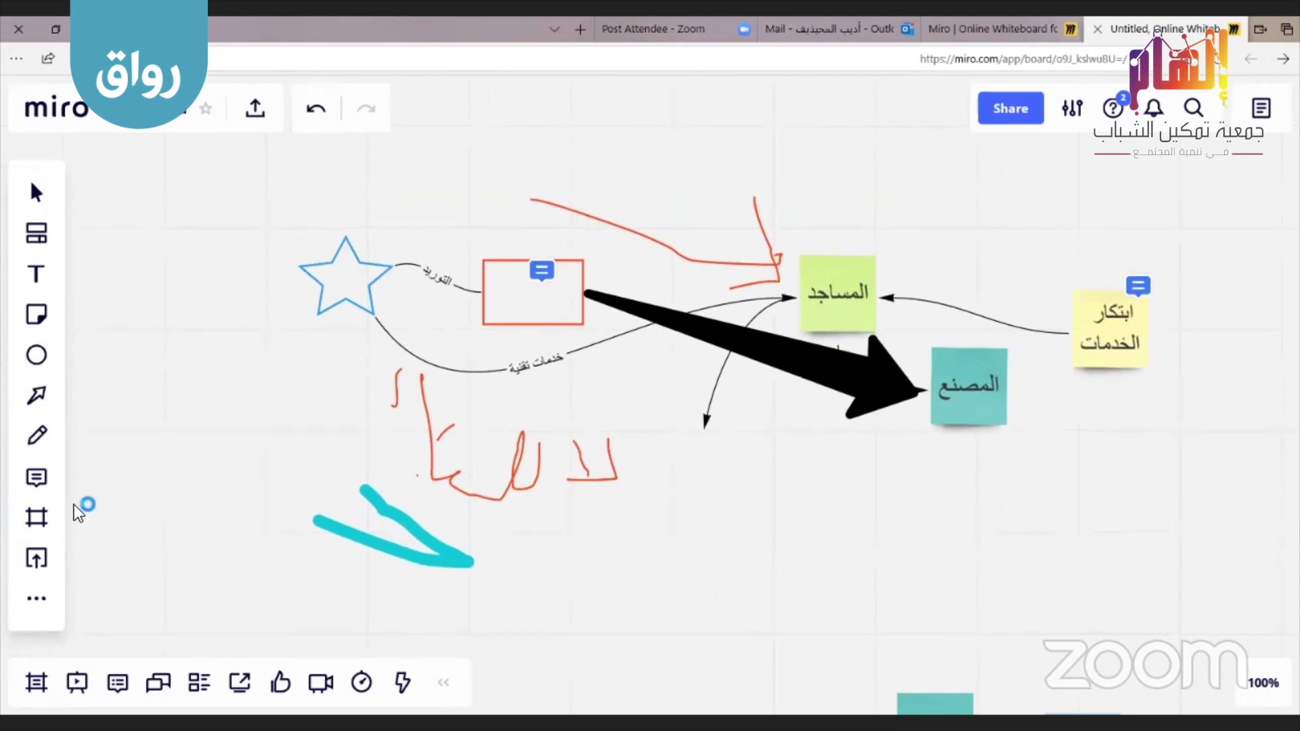
left_click(37, 517)
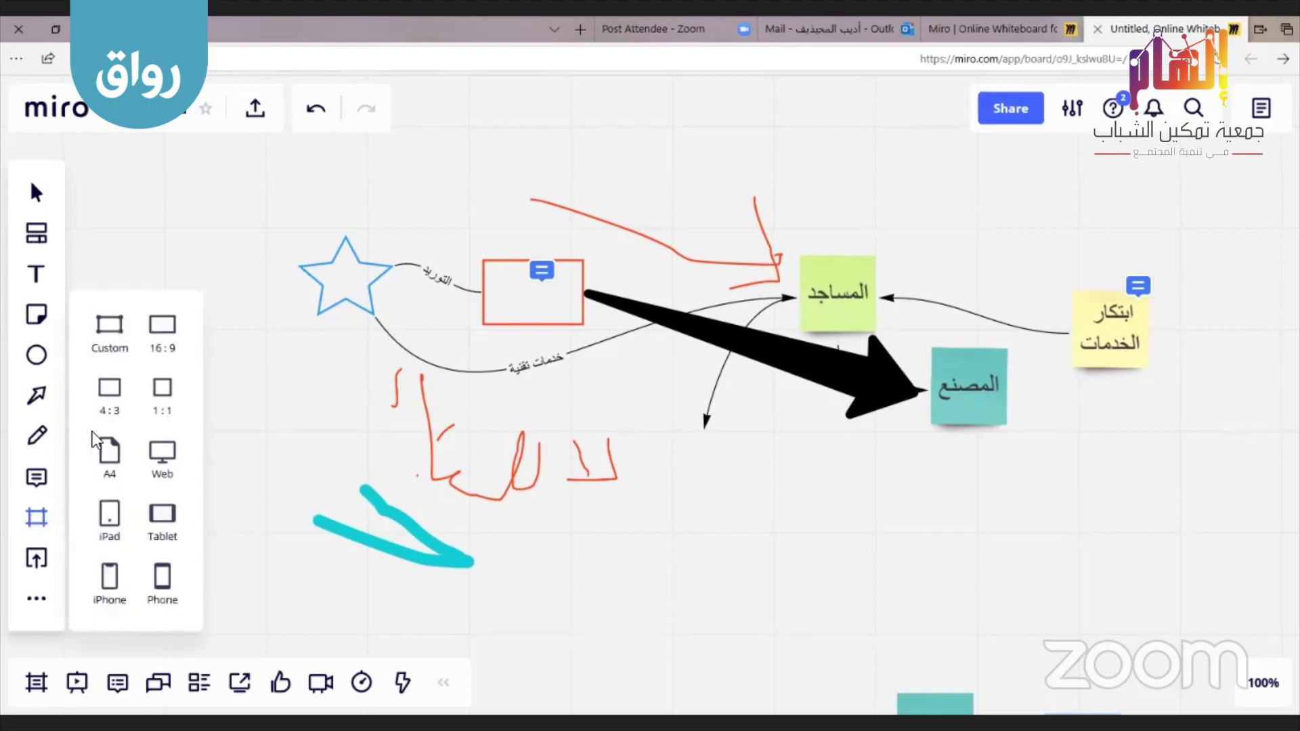
left_click(104, 331)
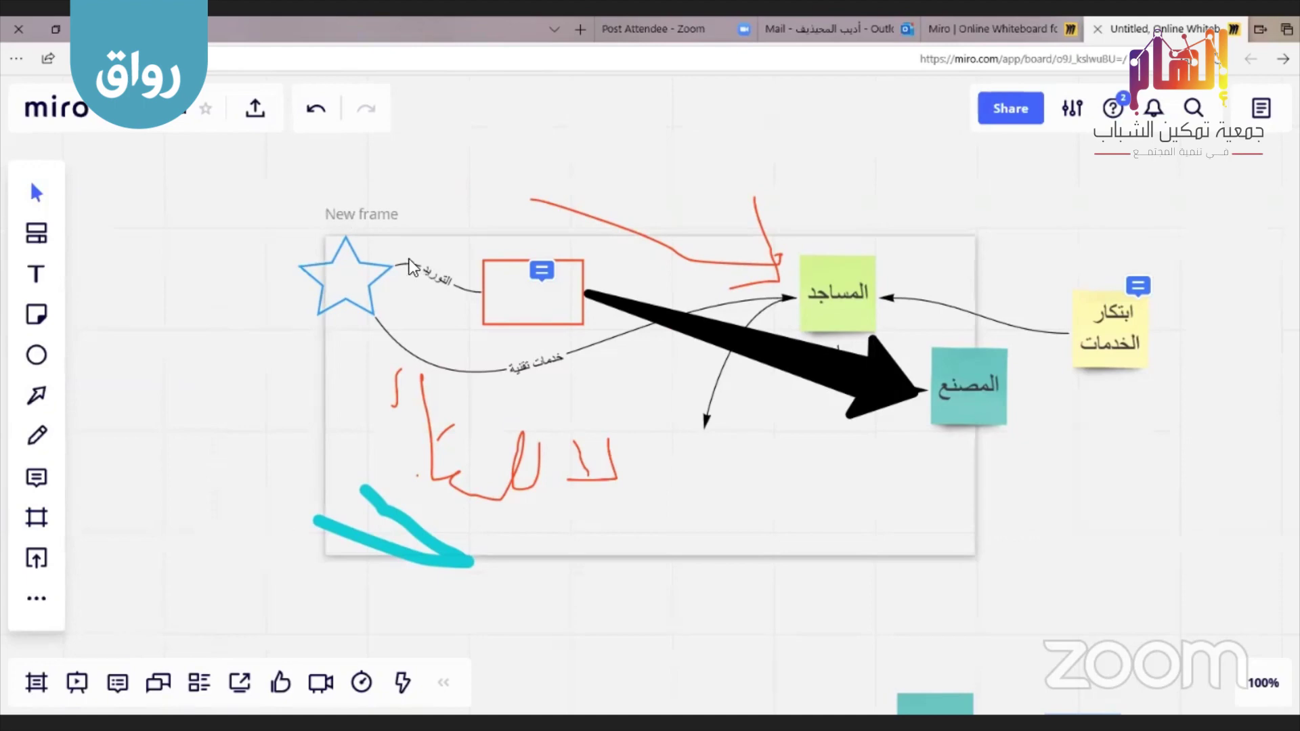
Enlarge the frame until it encloses the whole diagram, including the blue star, turquoise mark and yellow "ابتكار الخدمات" note
left_click(329, 237)
left_click_drag(326, 237, 264, 177)
left_click_drag(975, 555, 981, 601)
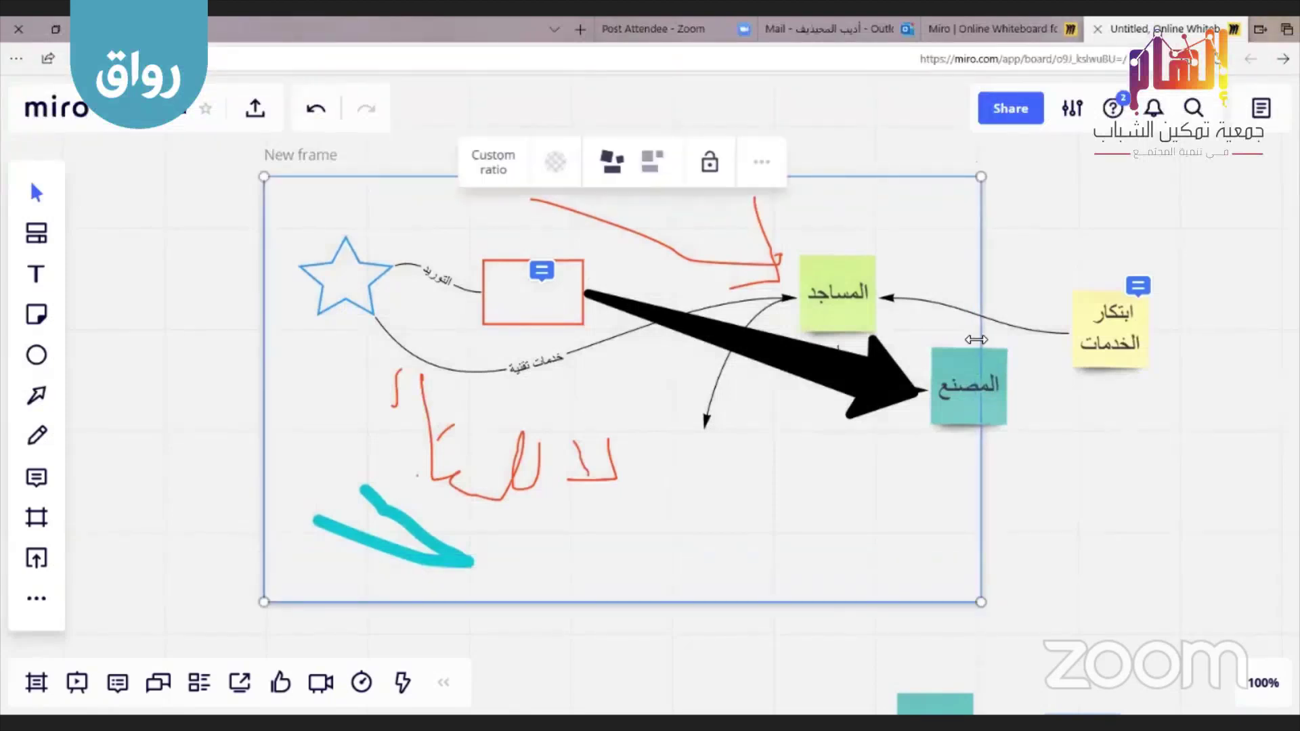
left_click_drag(980, 176, 1190, 170)
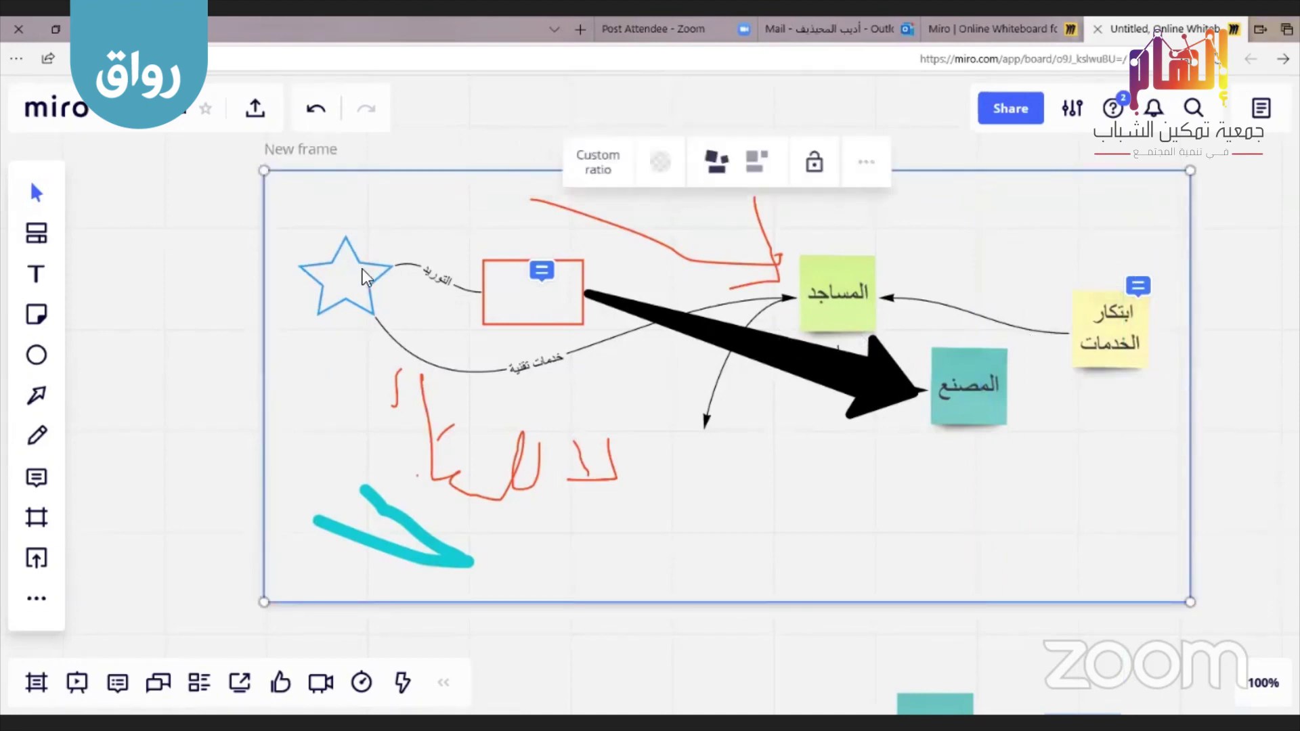
left_click(327, 234)
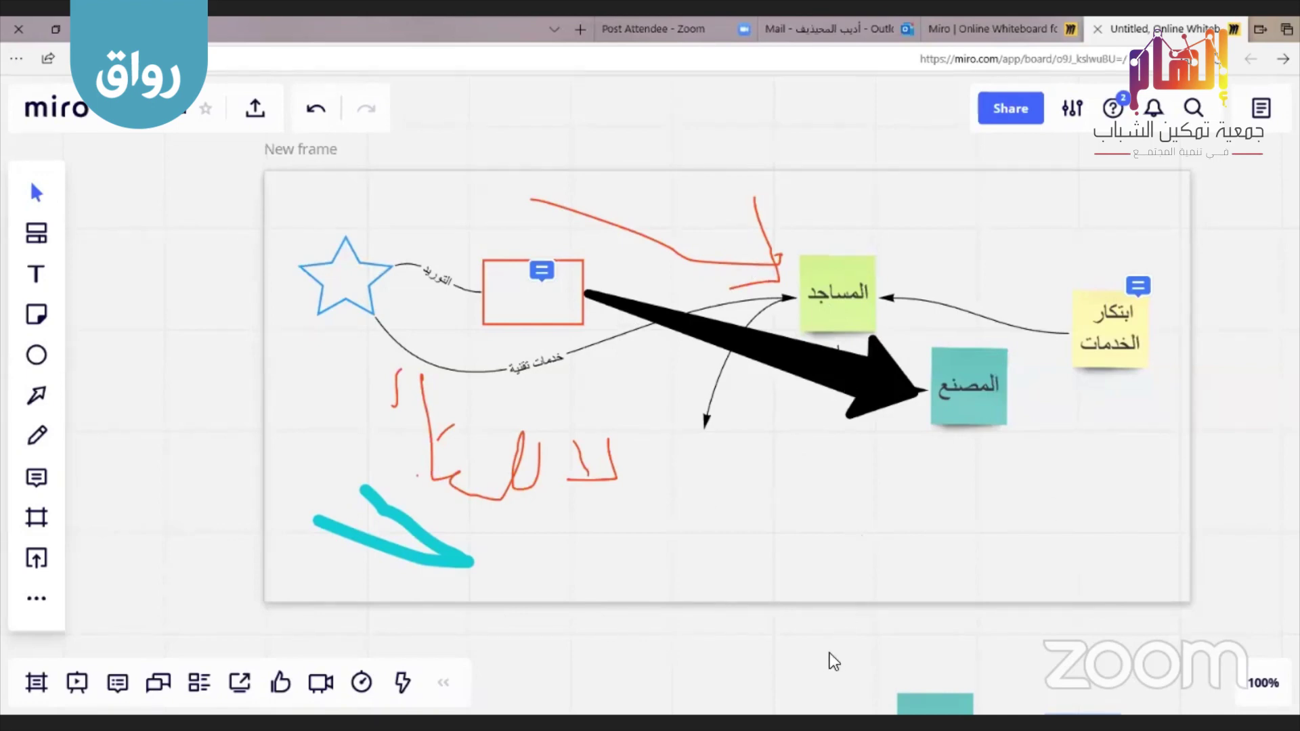
Add a second, empty Custom frame beside the one around the diagram
left_click(37, 193)
scroll(149, 250, "down", 5)
scroll(148, 250, "right", 3)
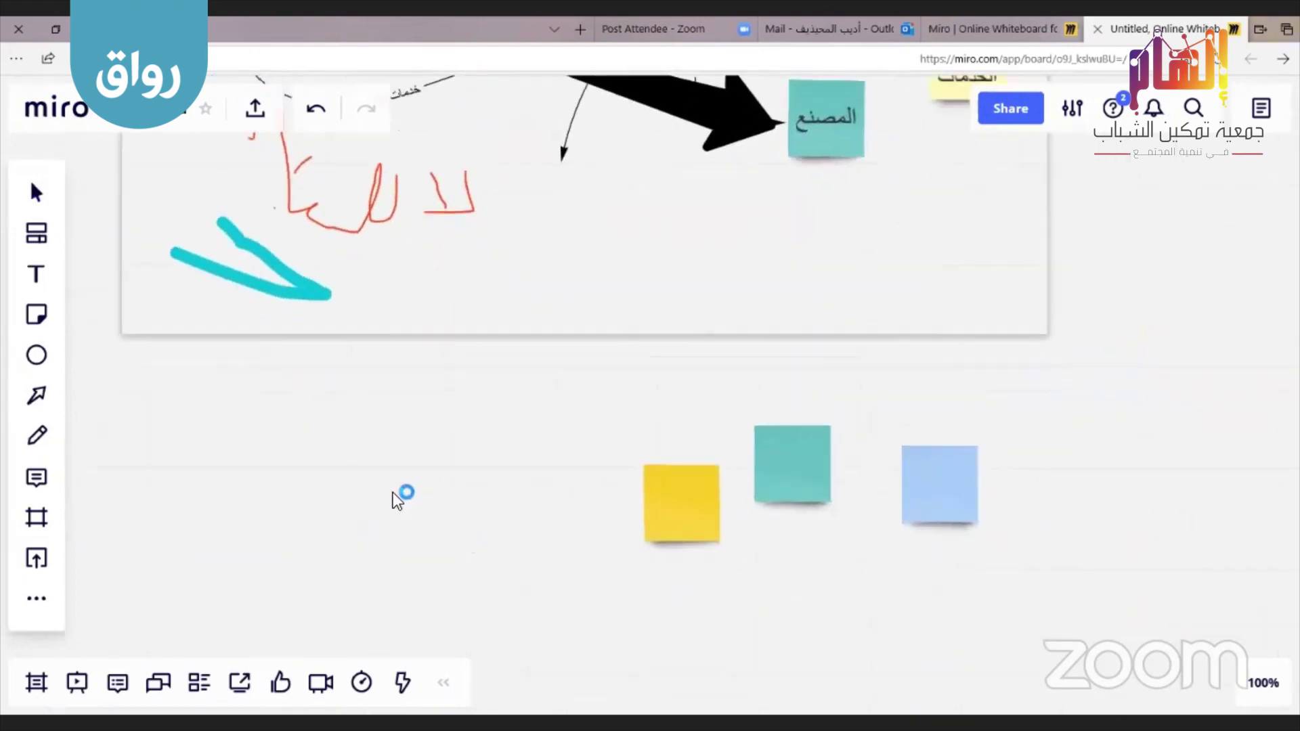
left_click(37, 518)
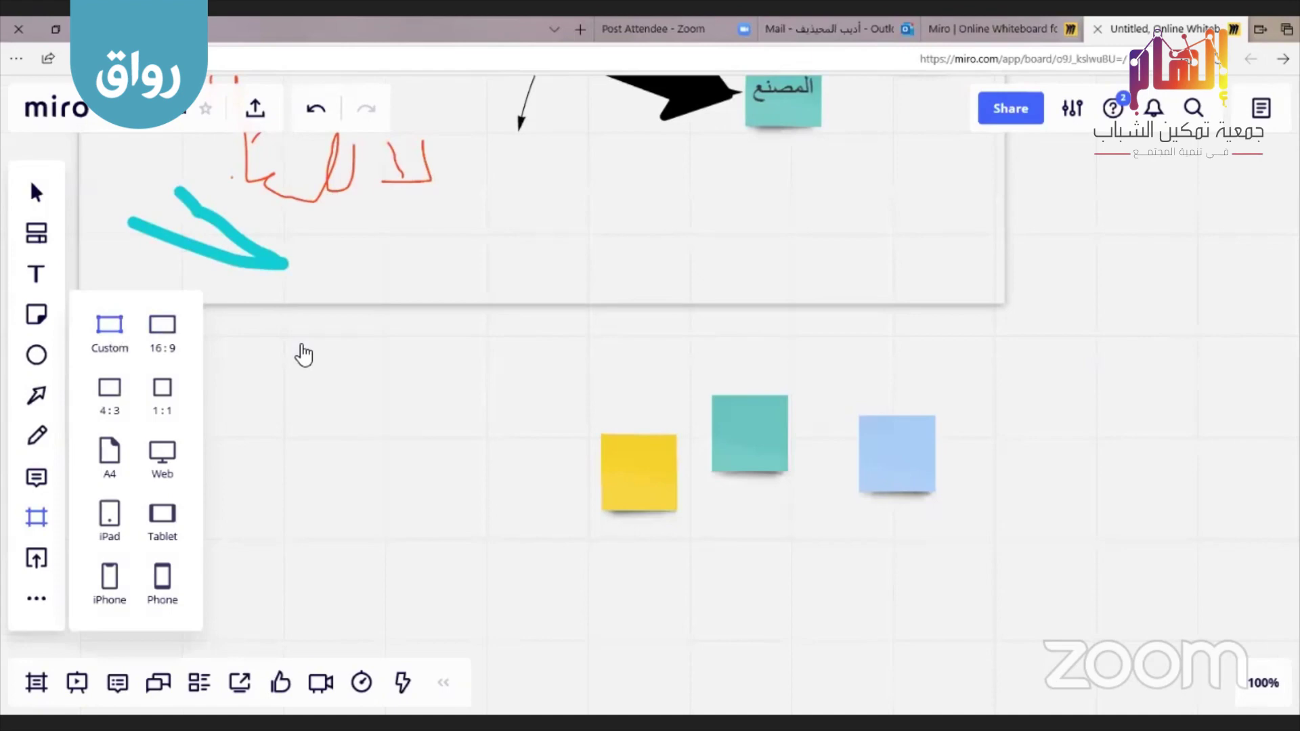
left_click(135, 335)
Select the three blank sticky notes together, clear the selection, and place an ellipse inside the empty frame
left_click_drag(384, 426, 672, 572)
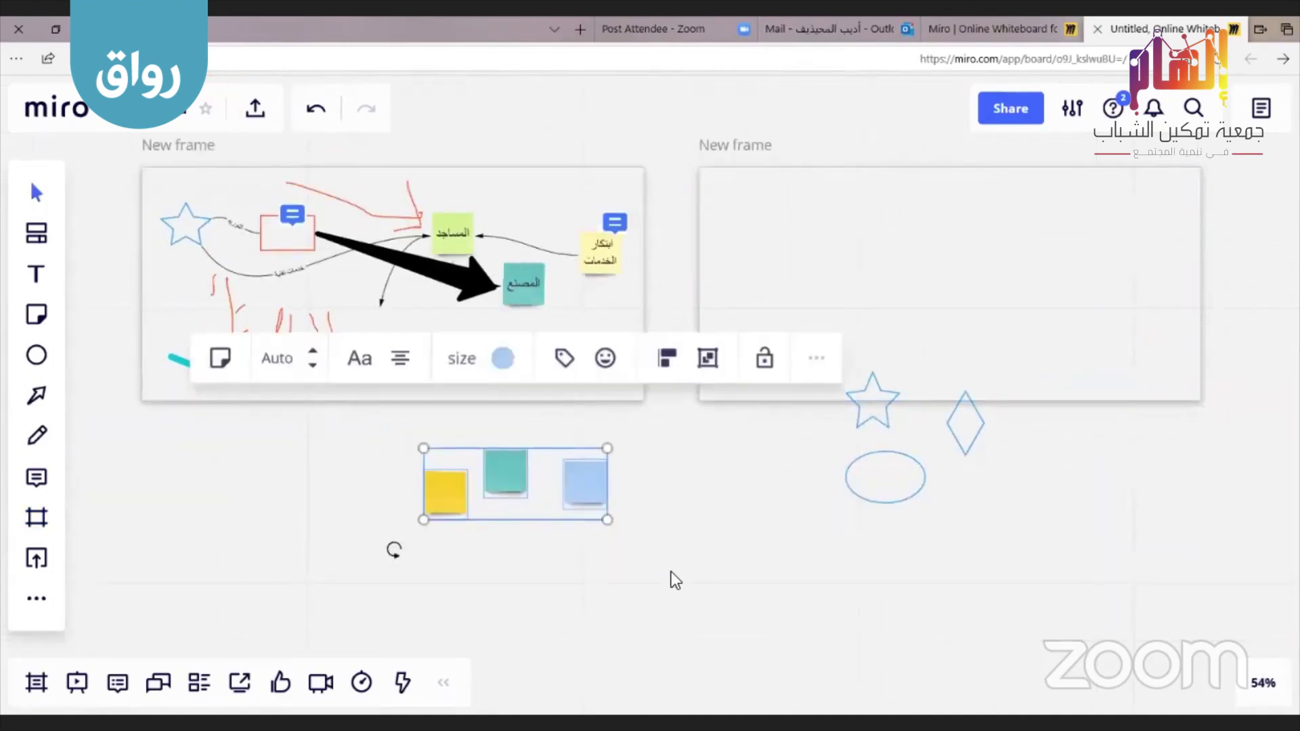
left_click(660, 514)
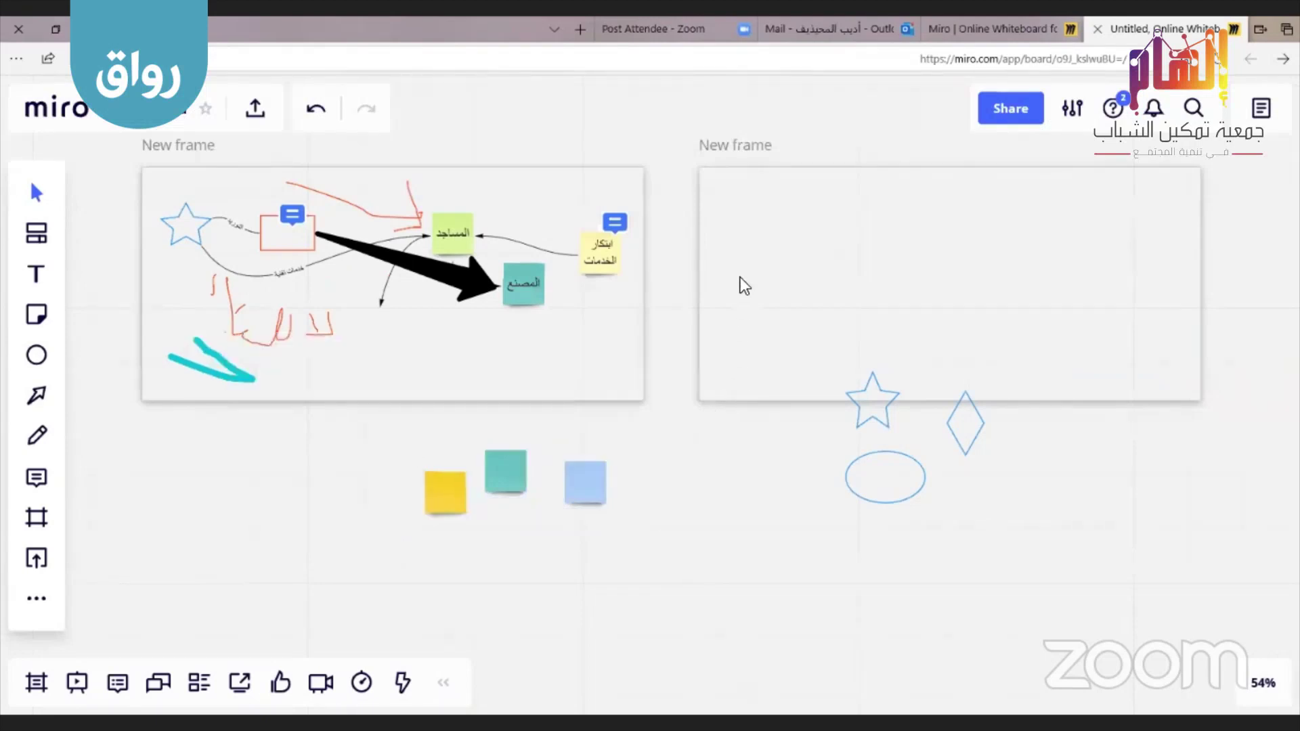
left_click(738, 250)
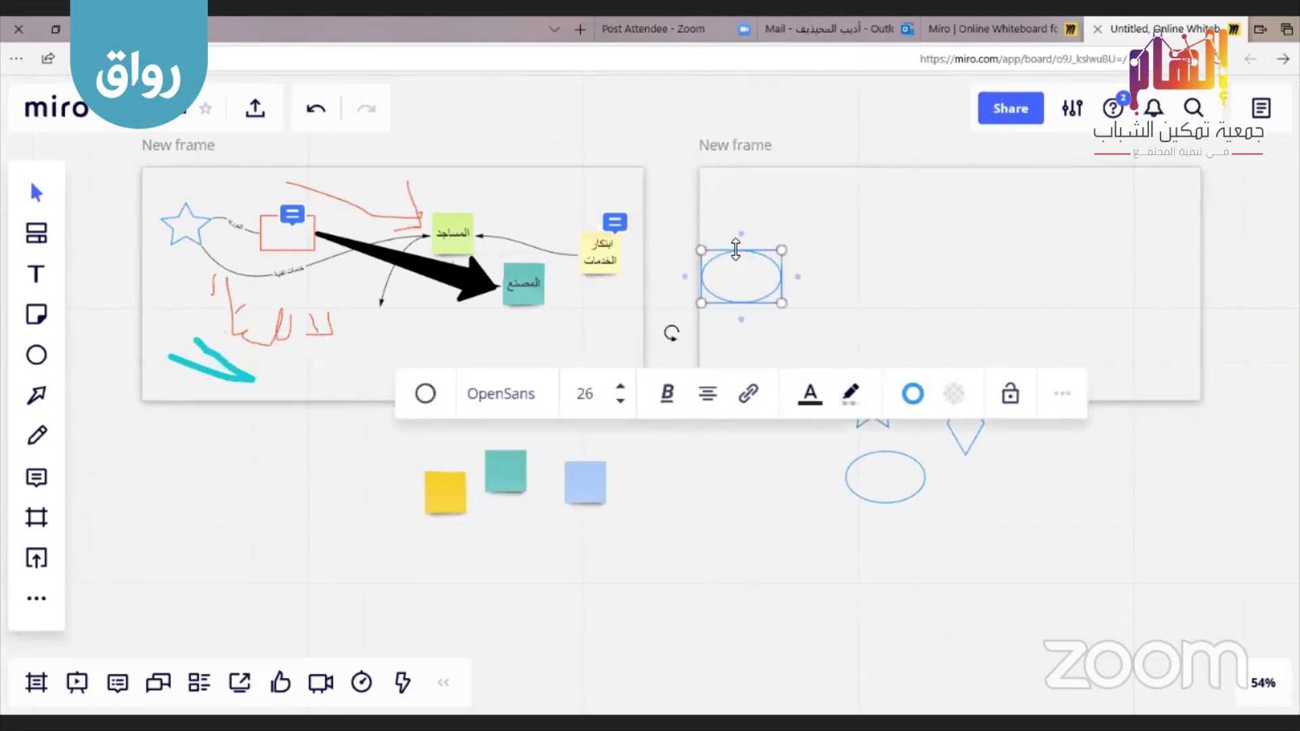
Undo the ellipse and the empty second frame
left_click(312, 114)
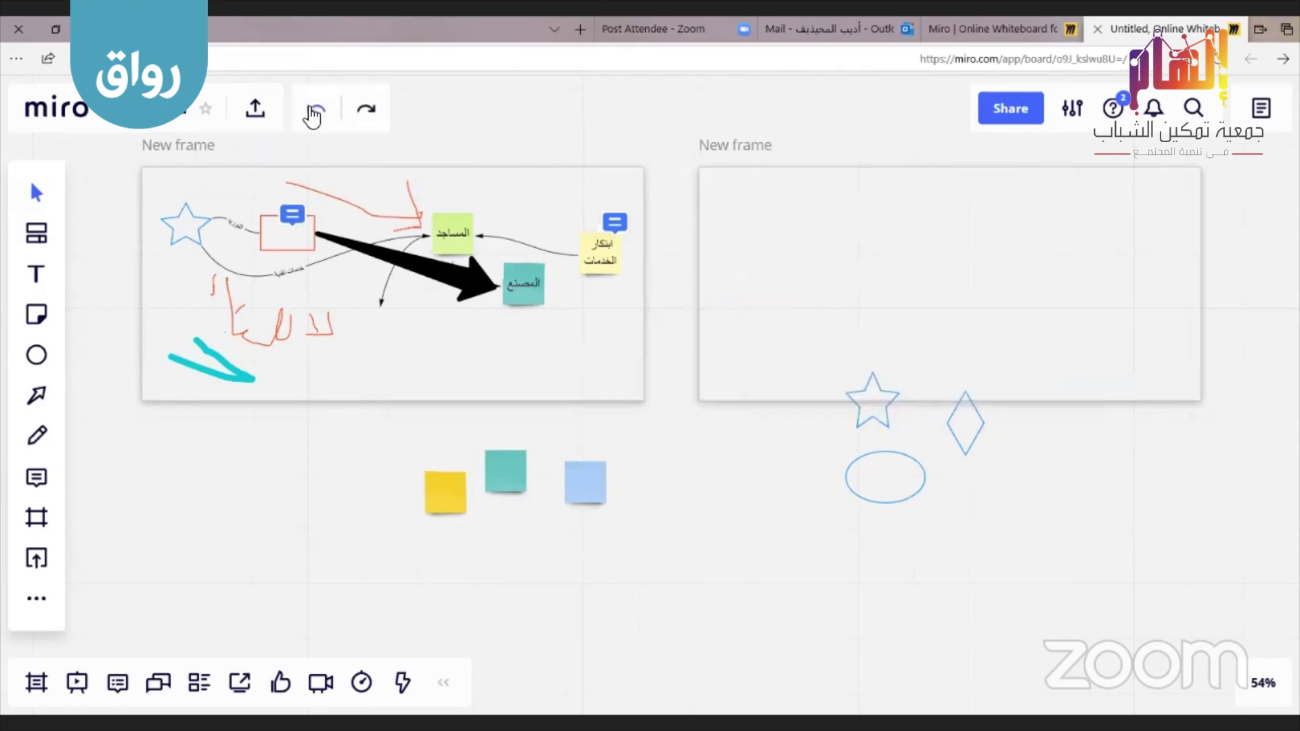
left_click(313, 112)
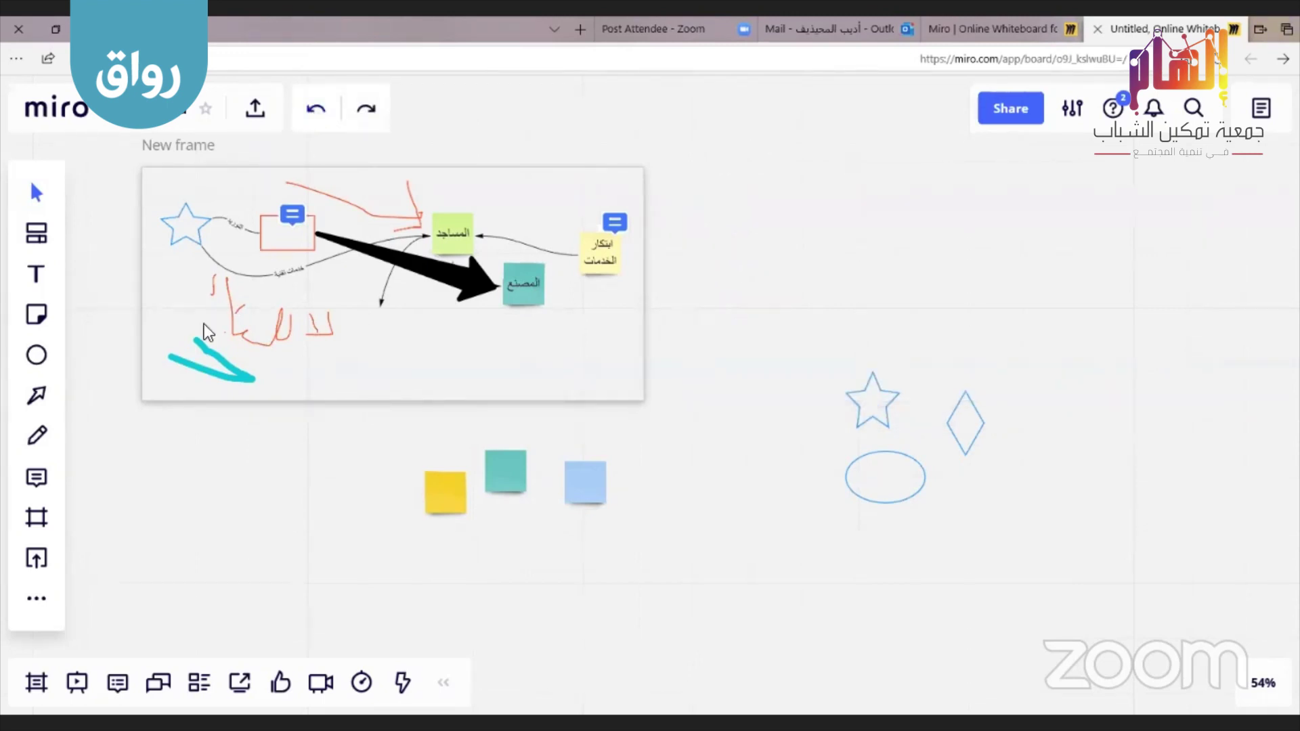
Add a Custom frame and fit it closely around the three blank sticky notes below the diagram
left_click(36, 516)
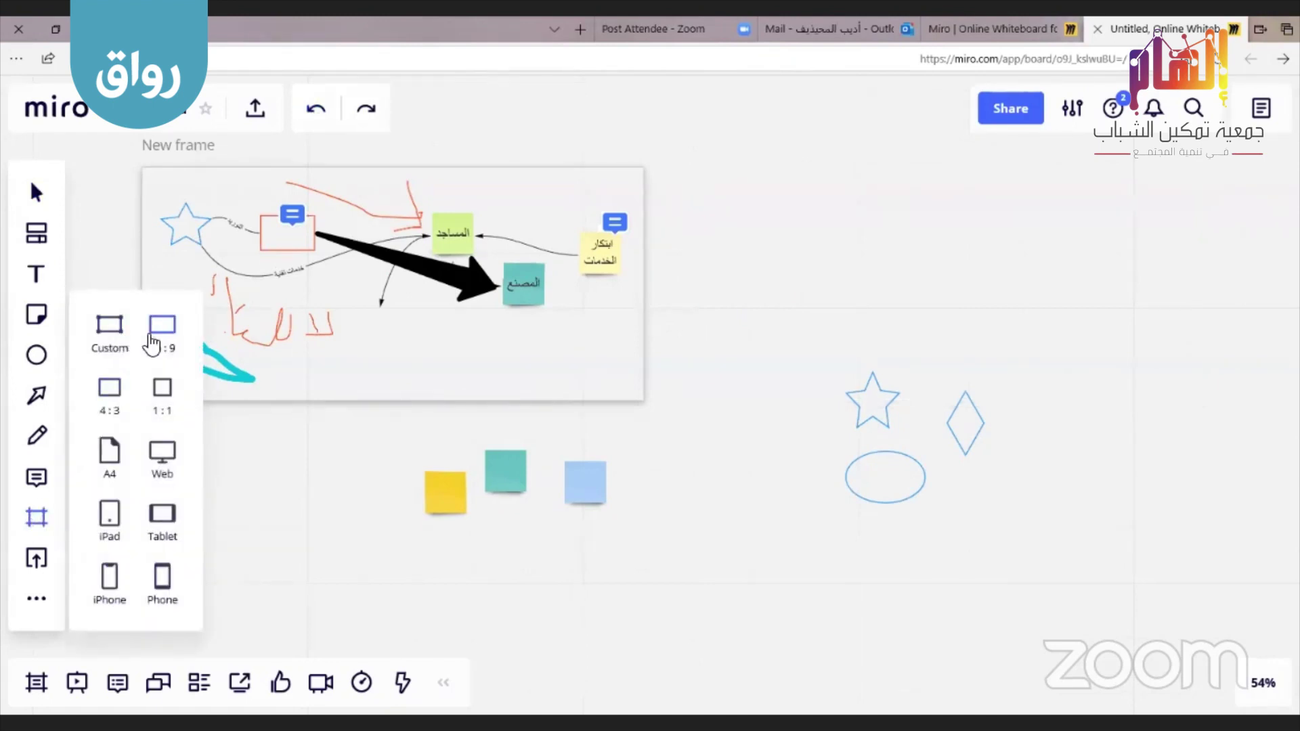
left_click(103, 342)
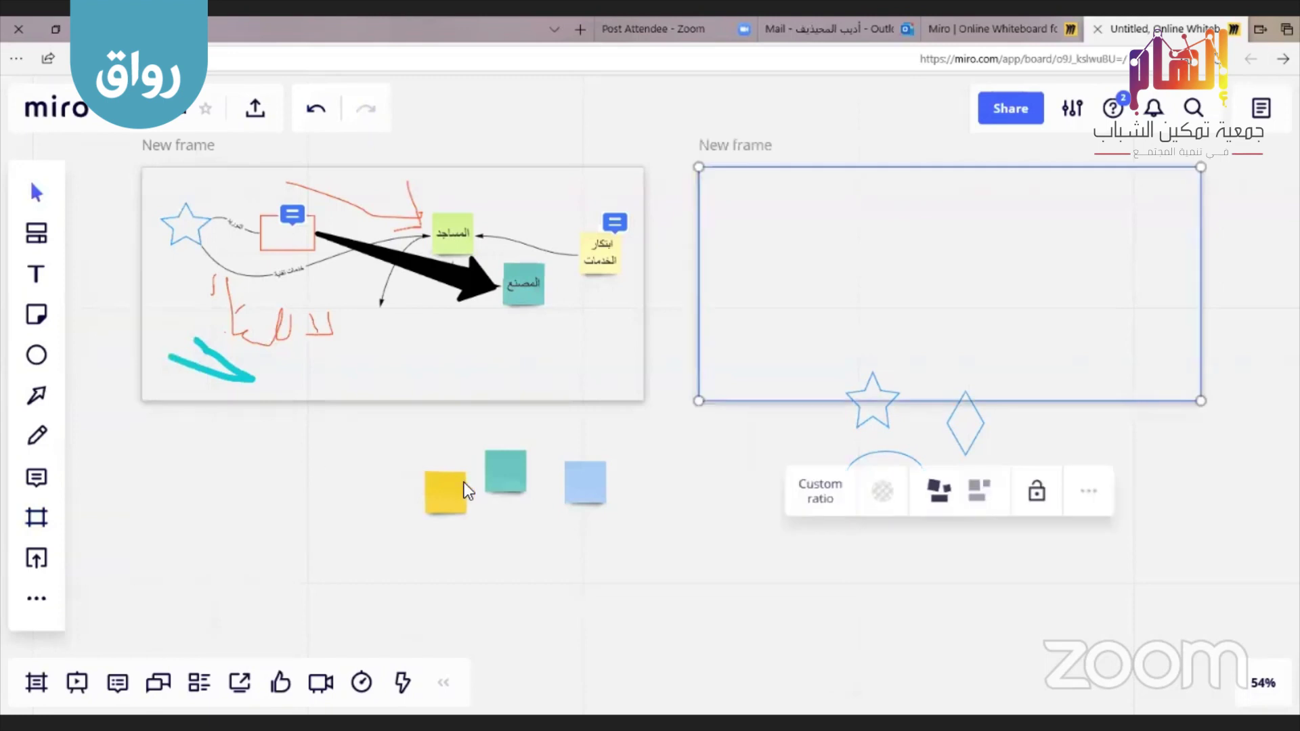
left_click_drag(735, 363, 322, 608)
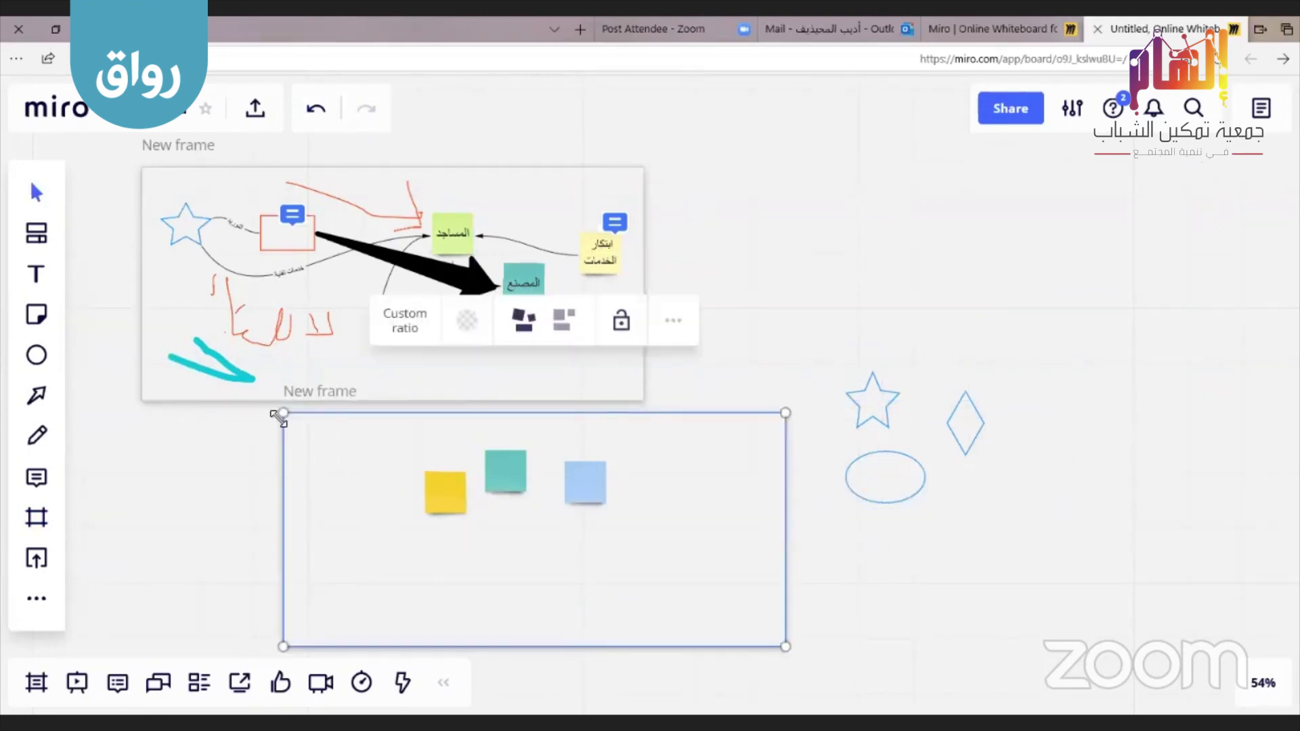
left_click_drag(283, 413, 407, 435)
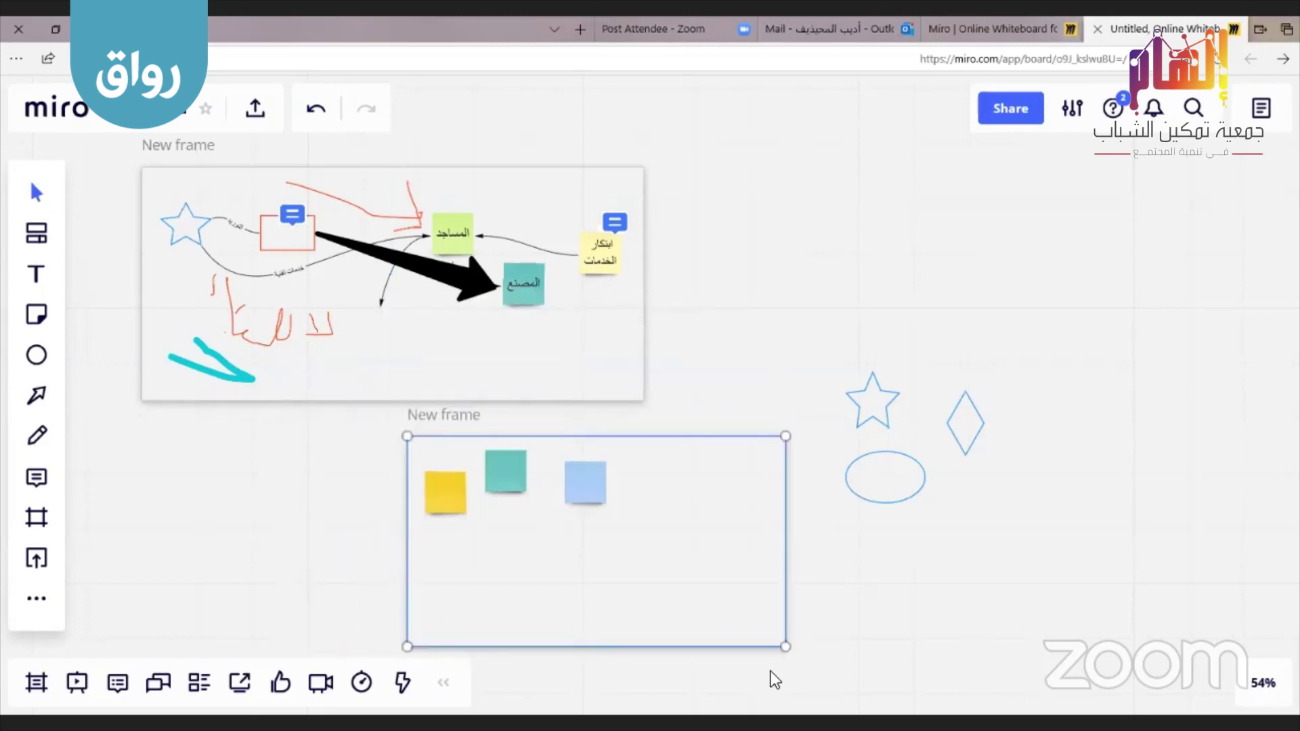
left_click_drag(785, 645, 635, 548)
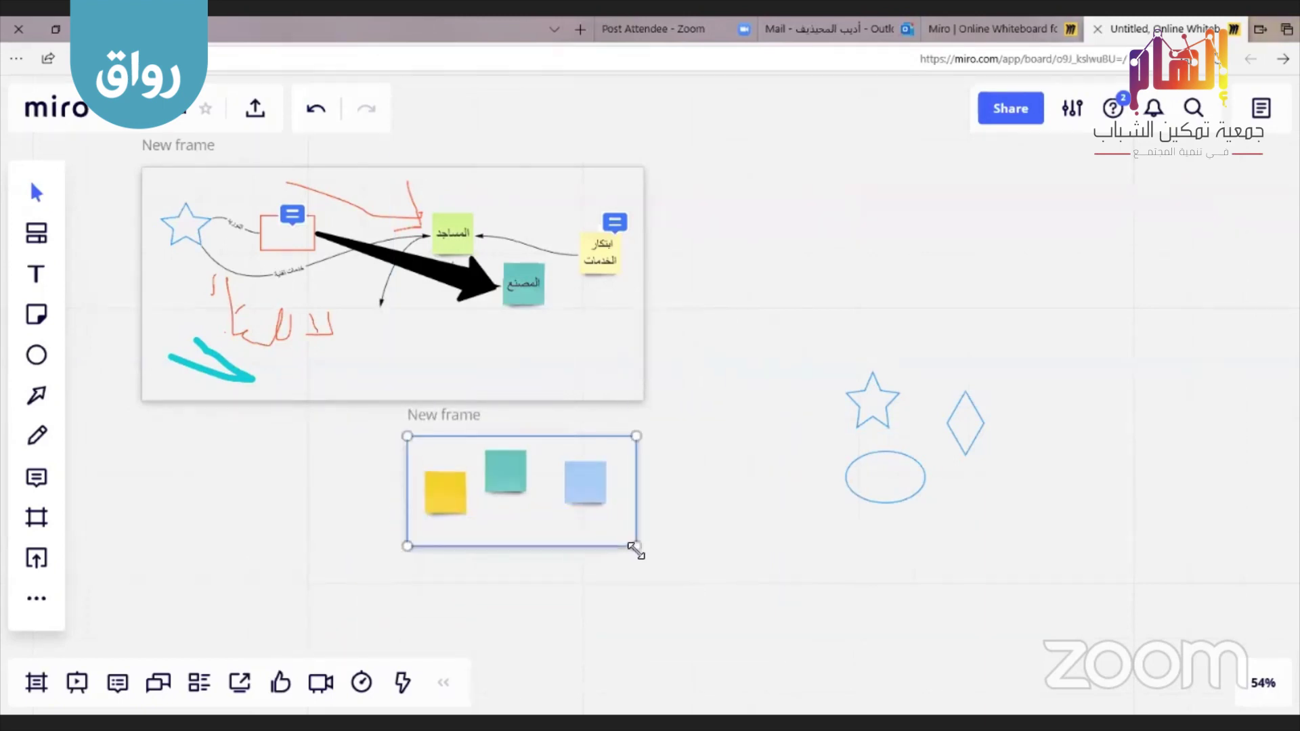
left_click(269, 498)
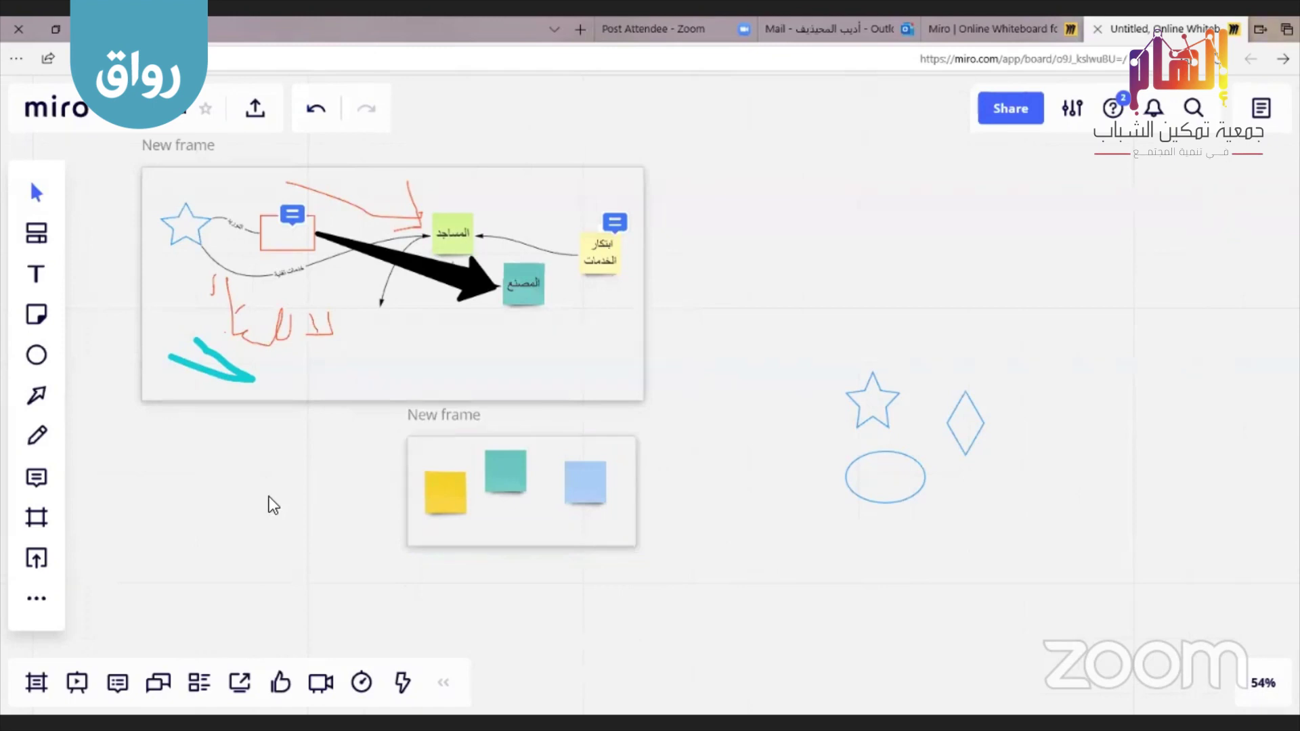
Add another Custom frame and size it to enclose the loose star, diamond and ellipse
left_click(24, 518)
left_click(107, 333)
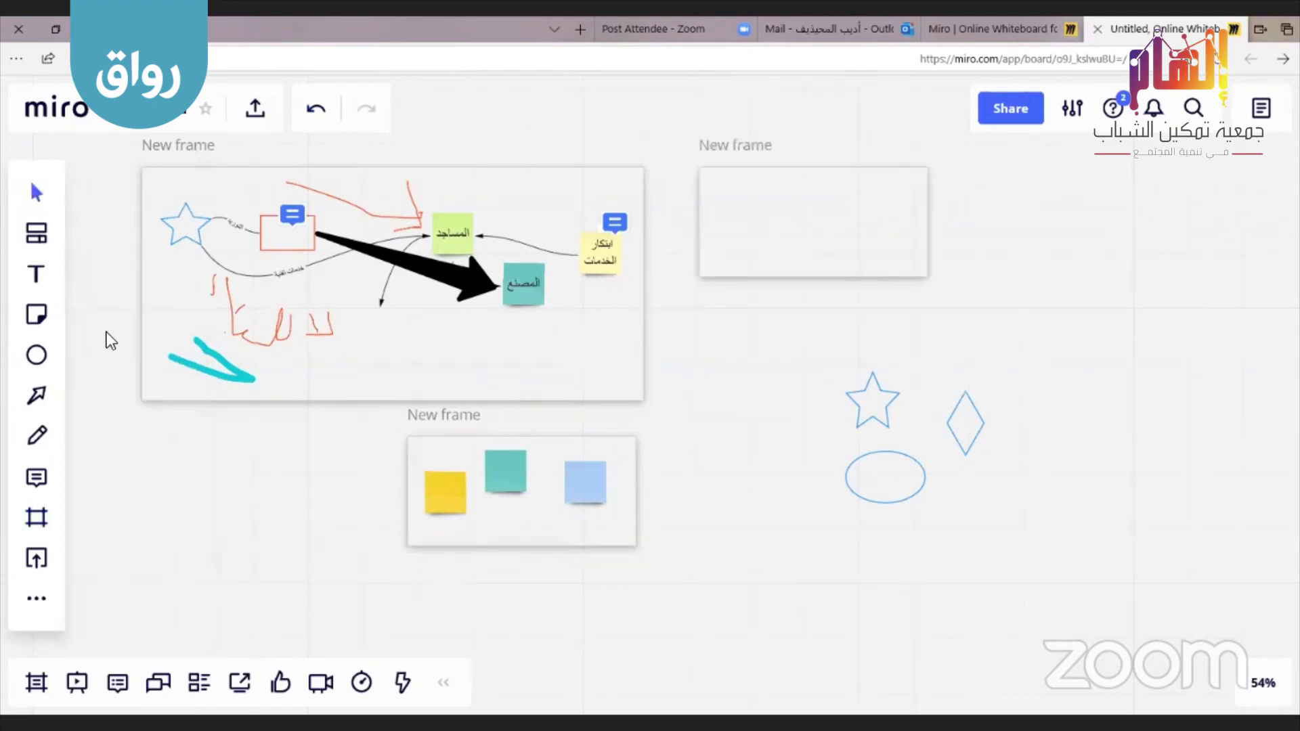
left_click_drag(793, 237, 916, 447)
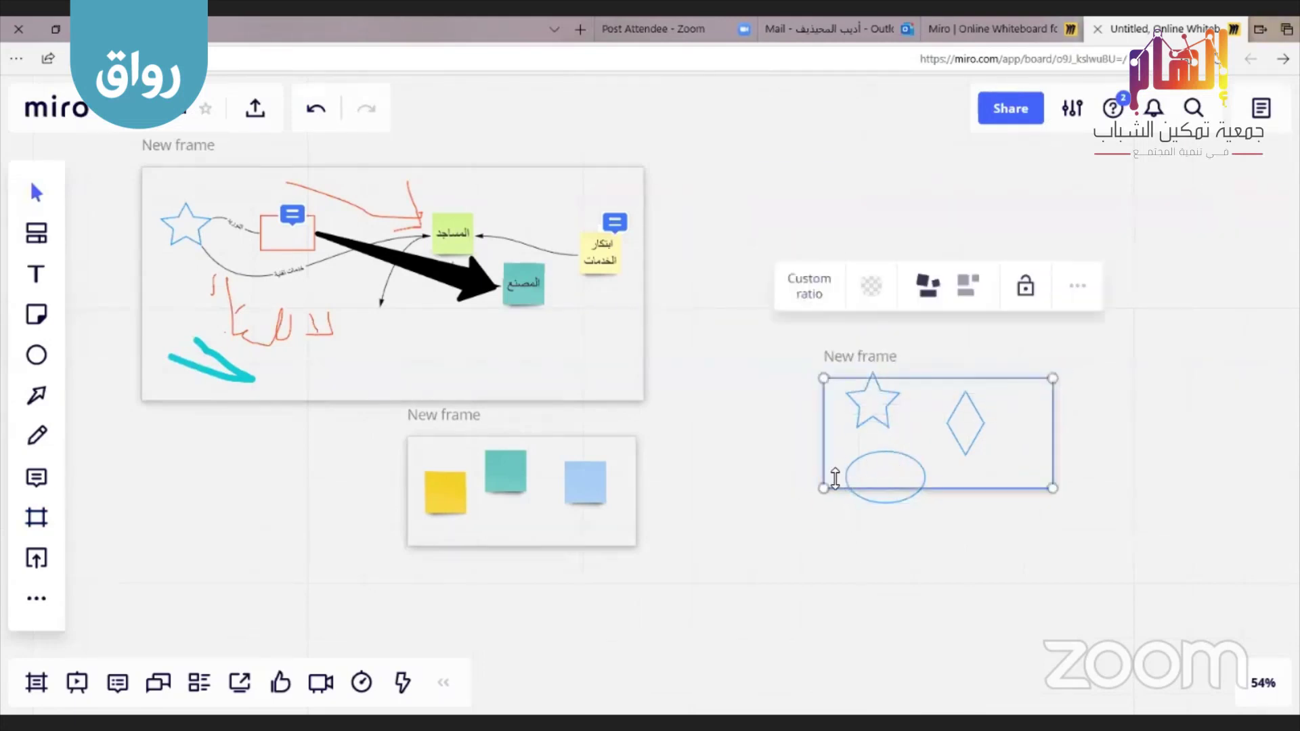
left_click_drag(824, 488, 775, 528)
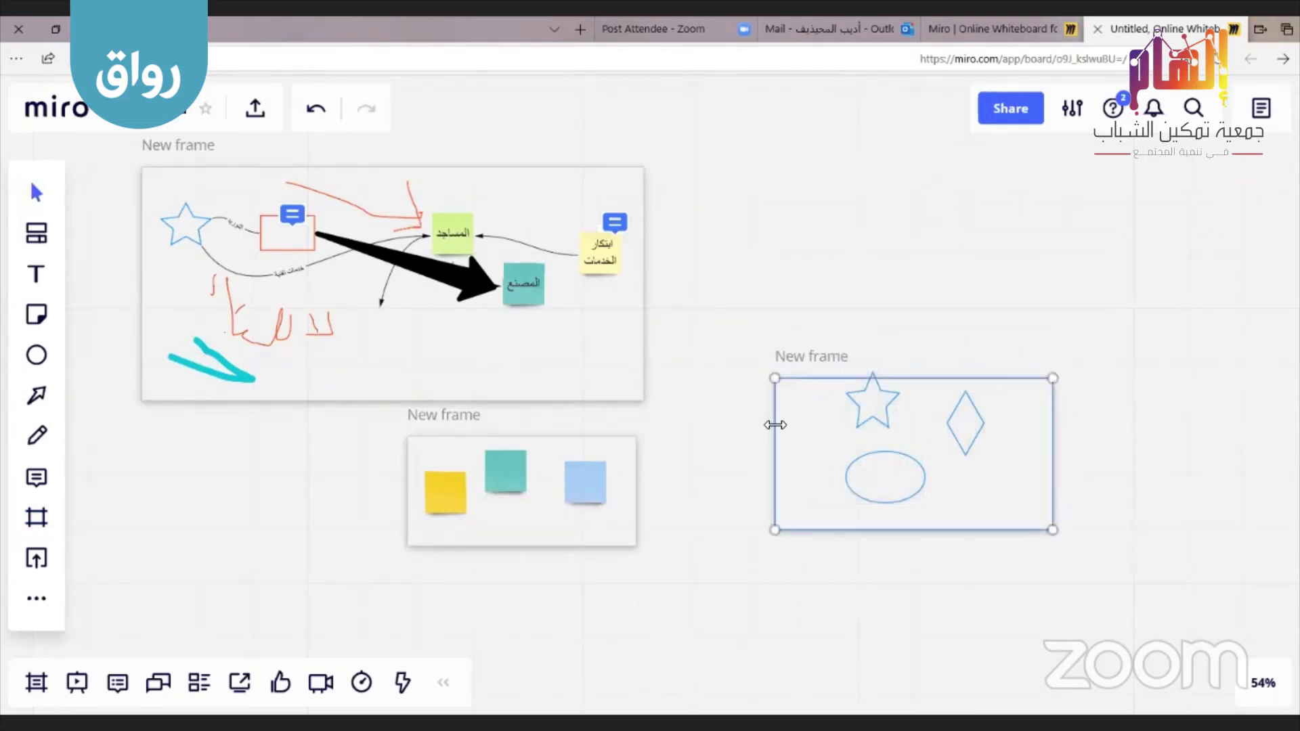
left_click_drag(775, 378, 769, 339)
left_click(704, 424)
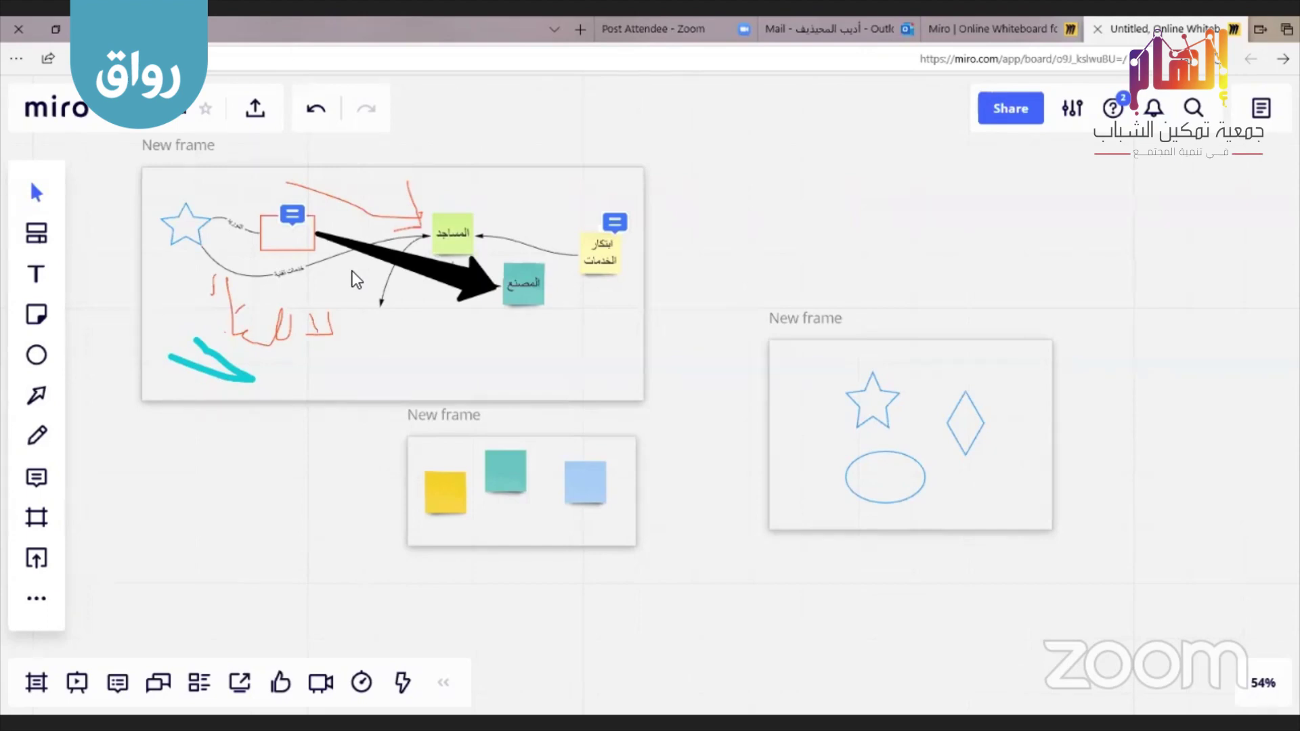
Try to upload the "الابتكار المجتمعي" PDF from the device to the board
left_click(36, 560)
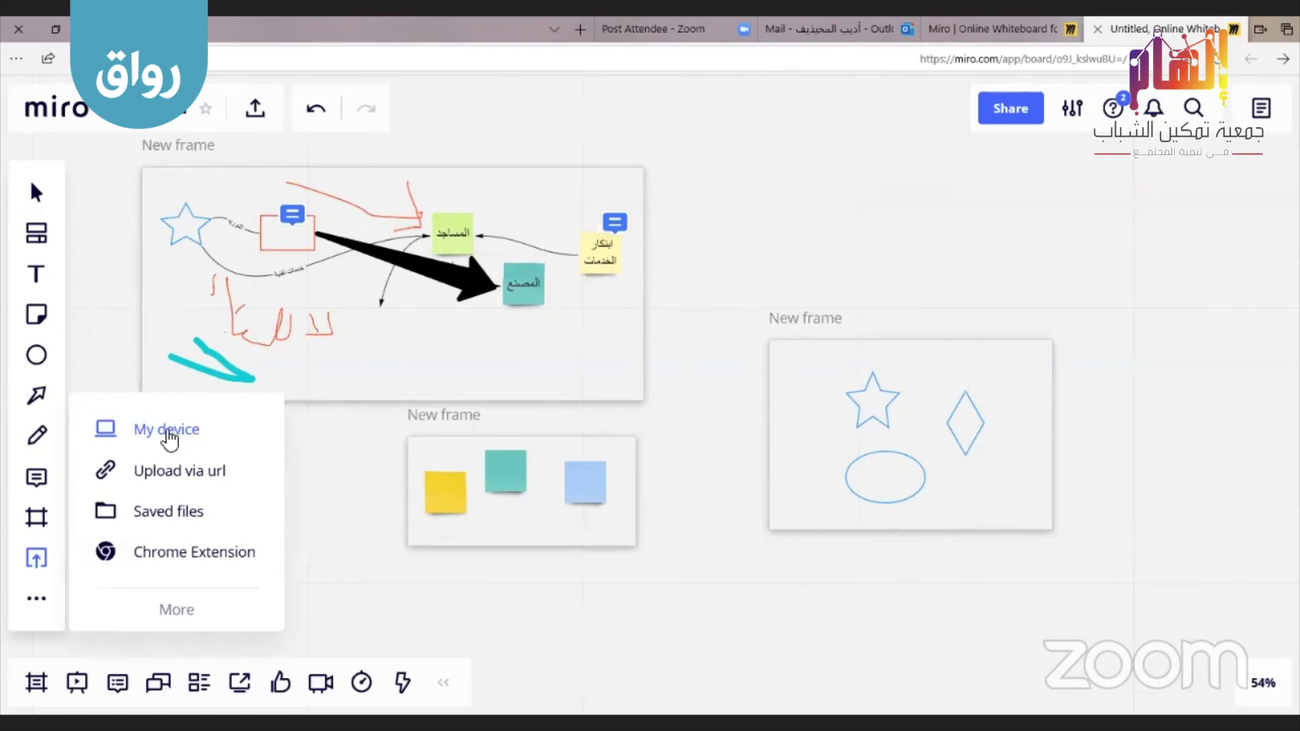
left_click(166, 430)
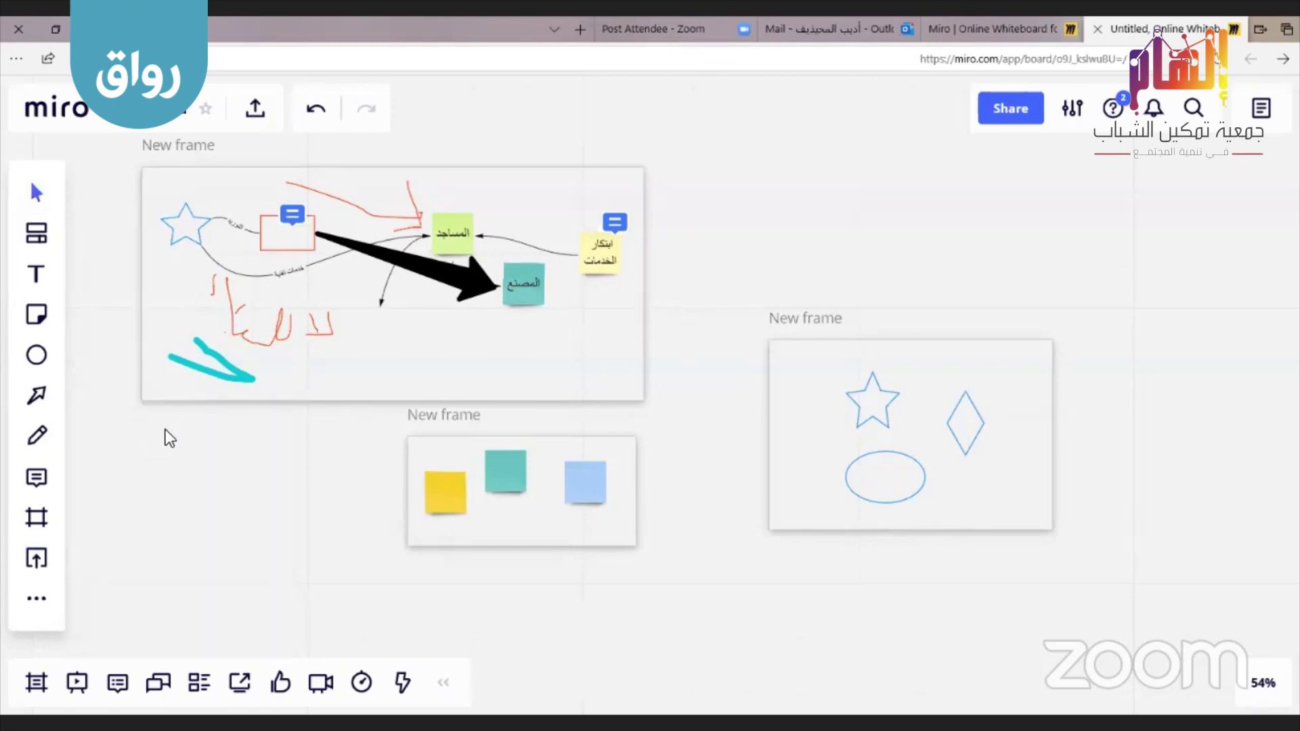
left_click(37, 559)
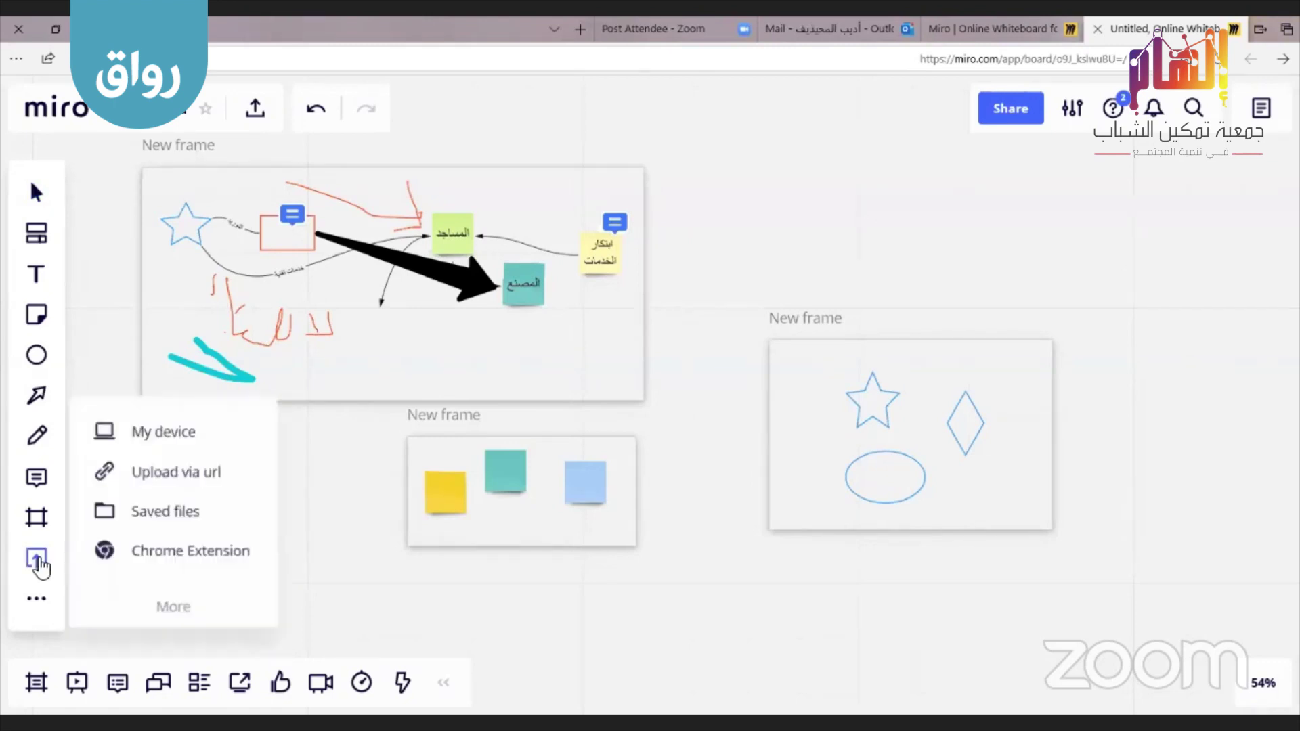
left_click(156, 432)
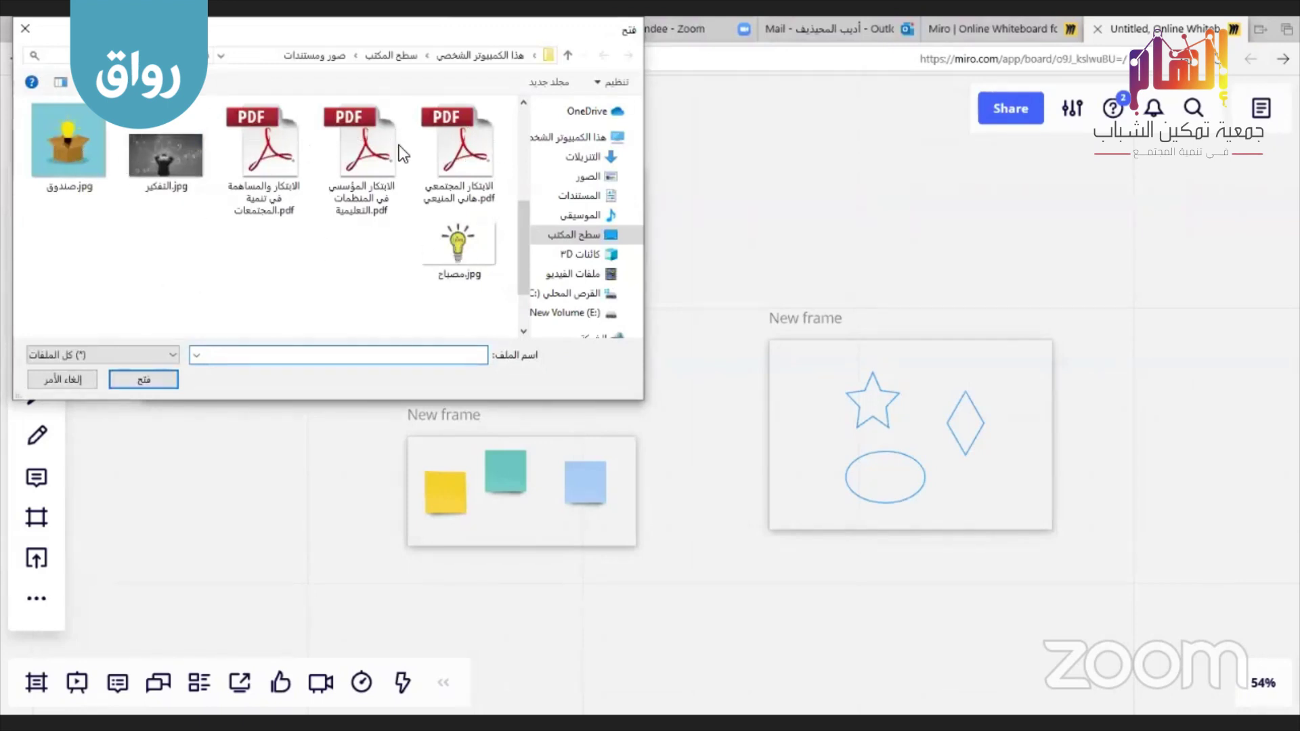
left_click(462, 156)
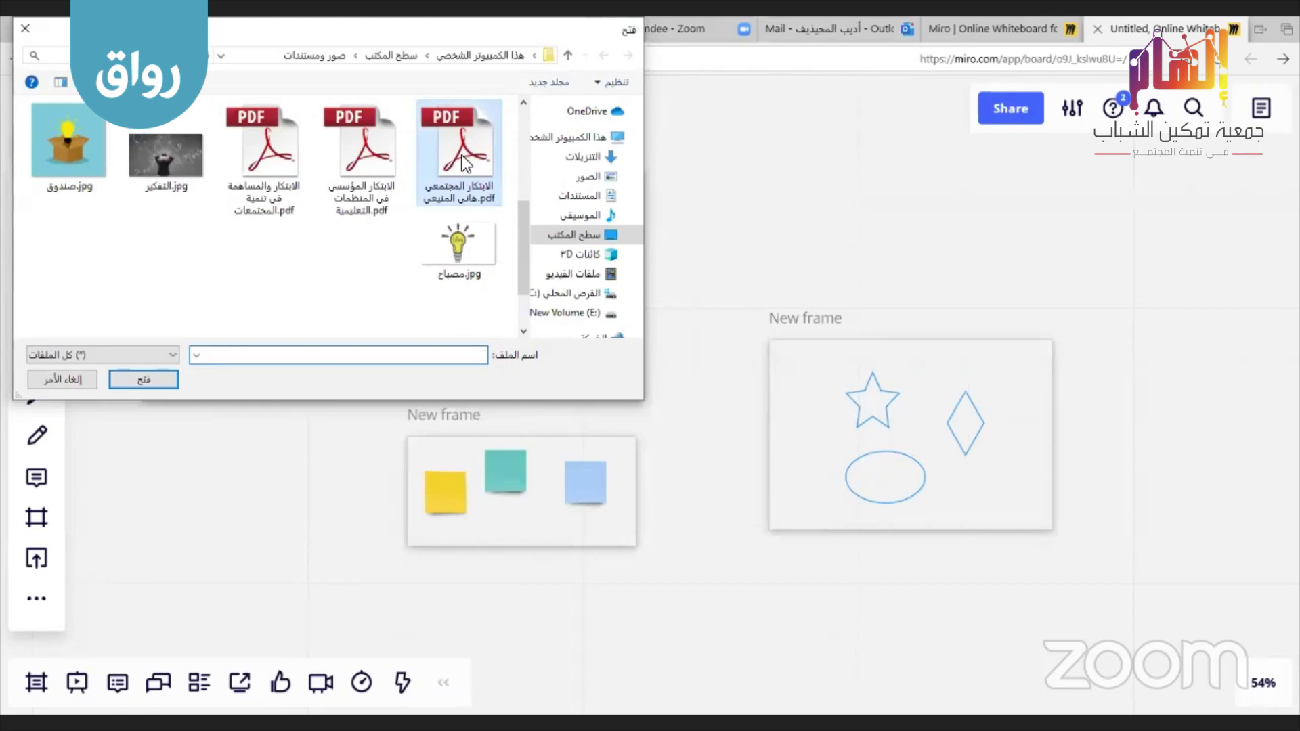
double_click(462, 156)
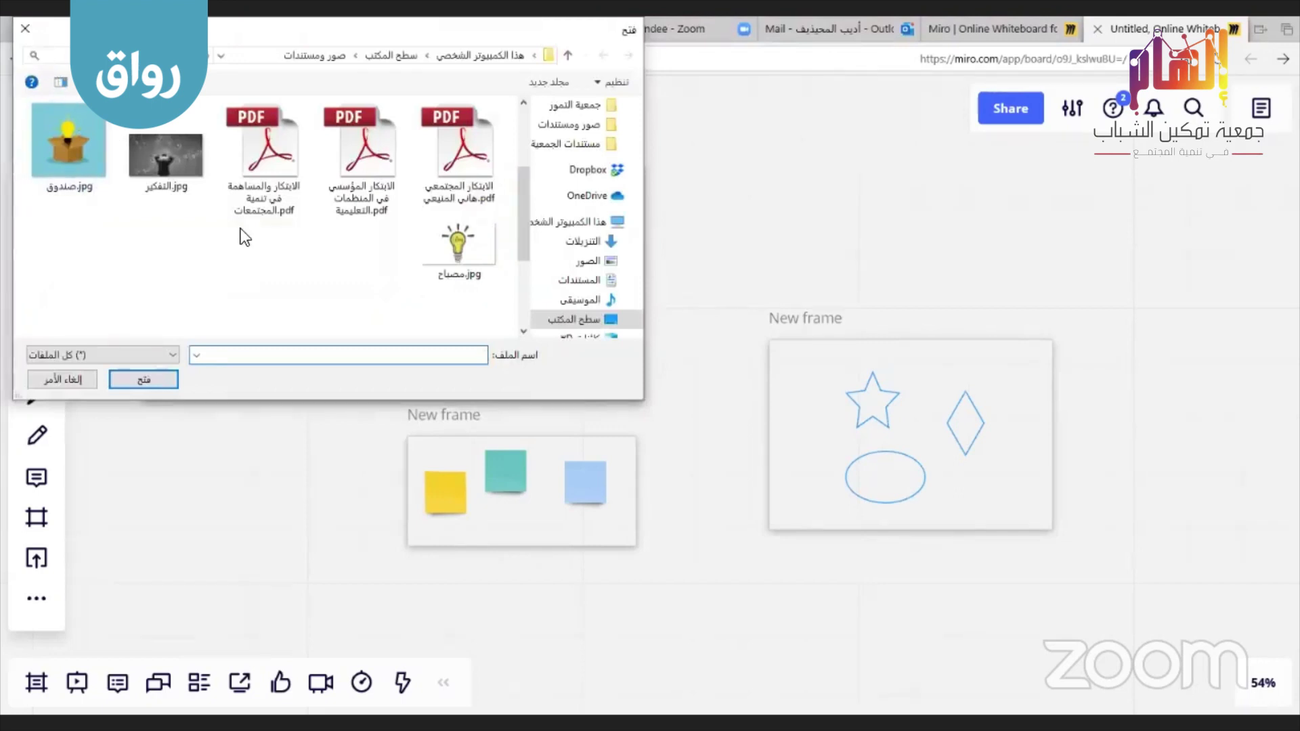
left_click(464, 156)
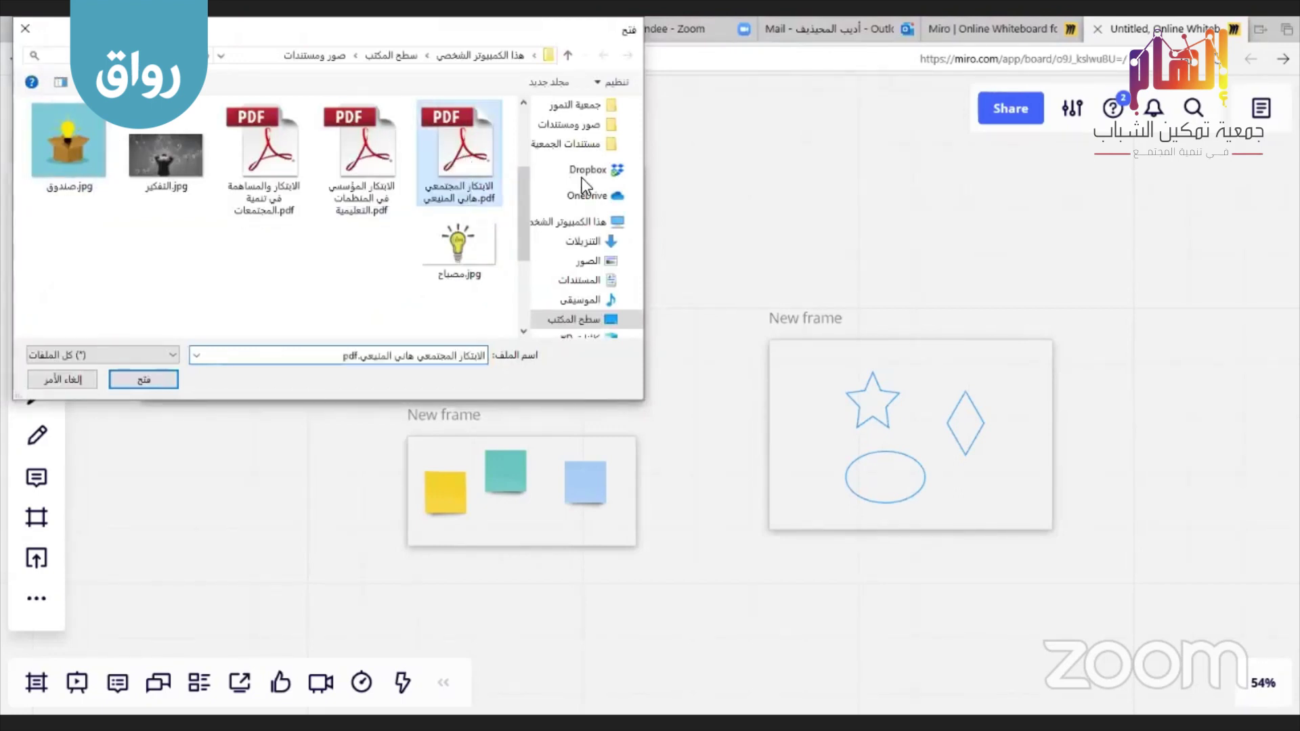
key("Return")
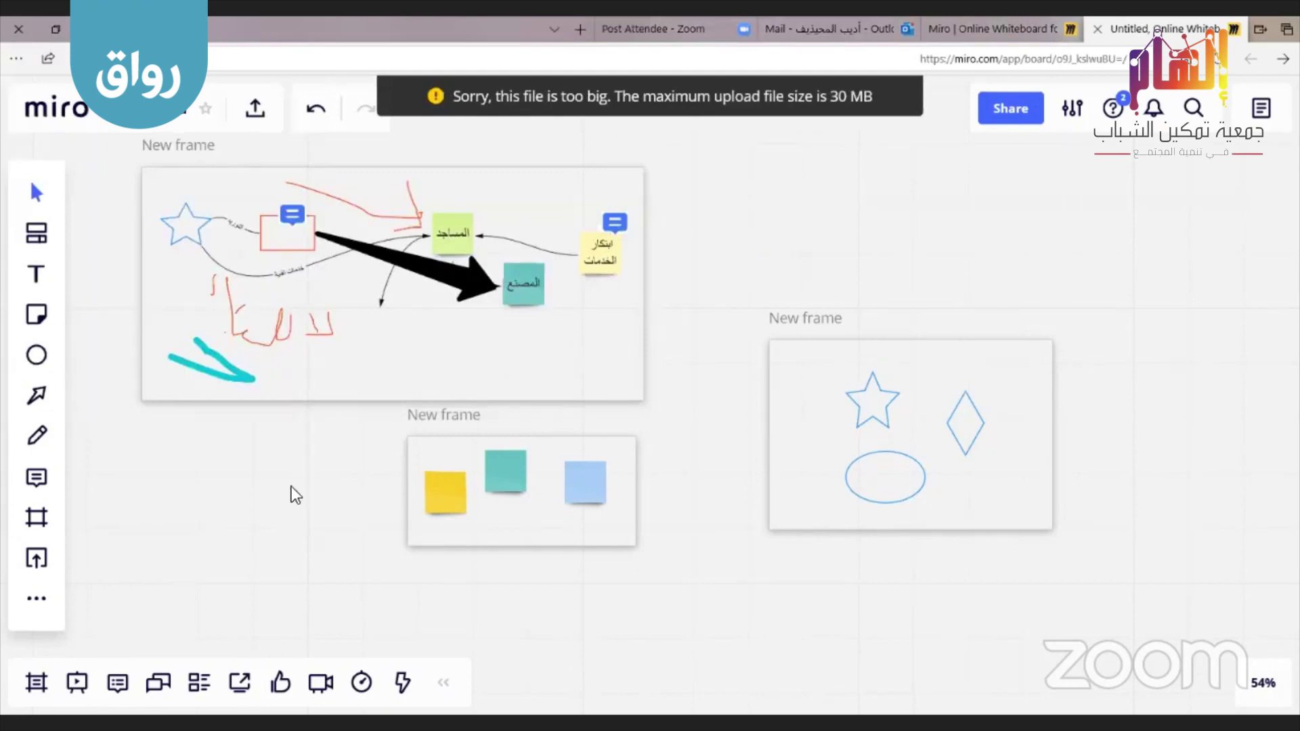
Upload "الابتكار المؤسسي في المنظمات التعليمية.pdf" from the device to the board
left_click(37, 558)
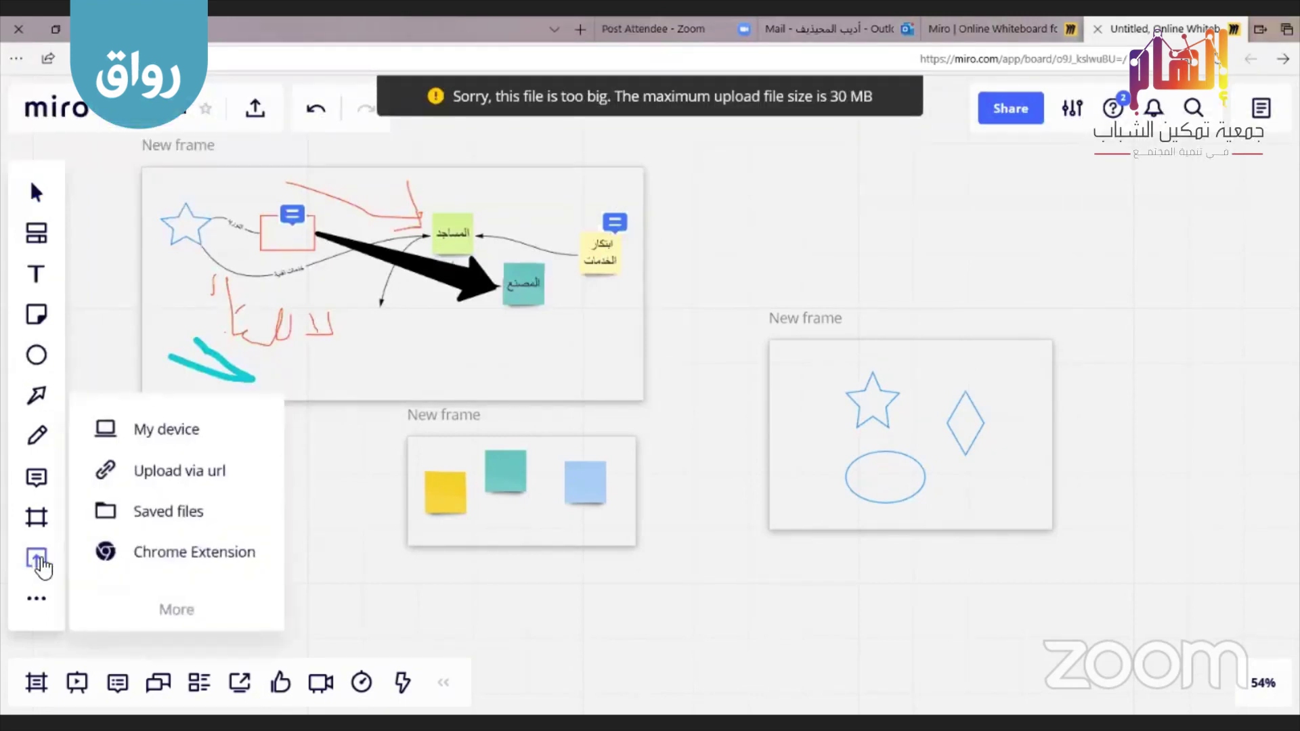
left_click(165, 433)
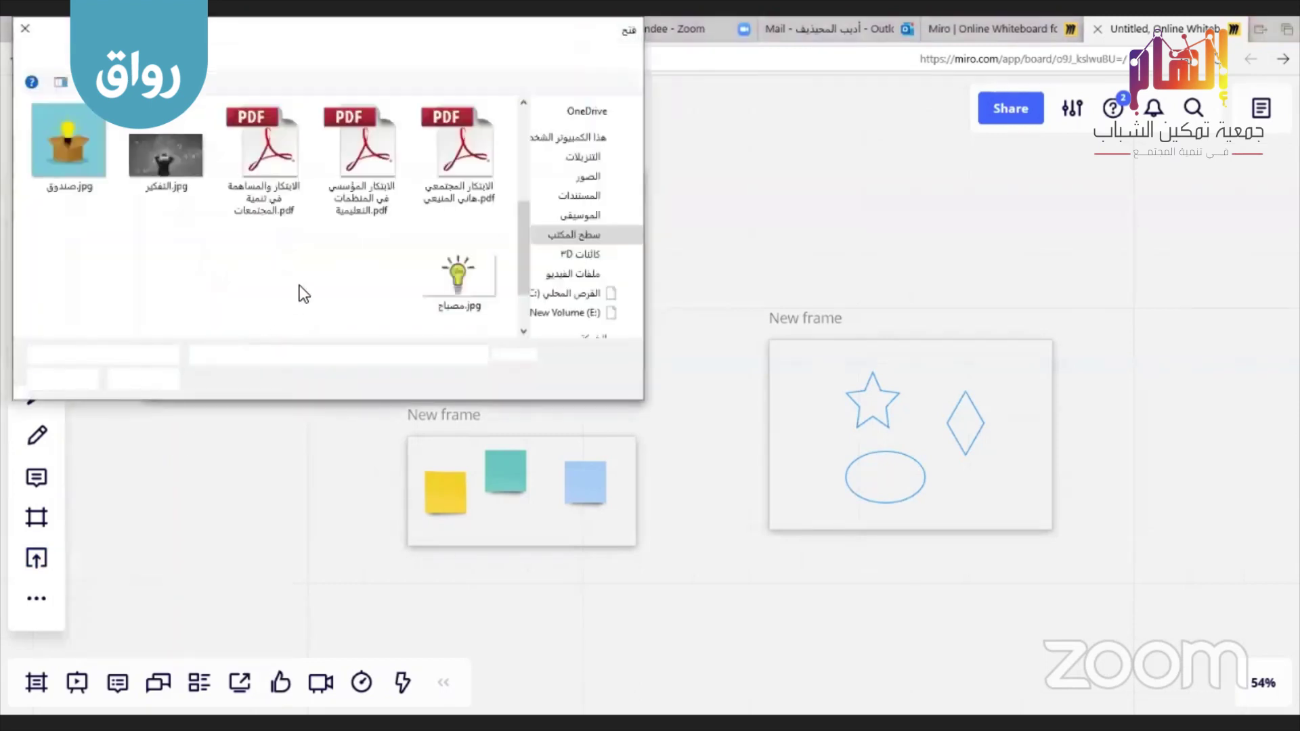
left_click(275, 157)
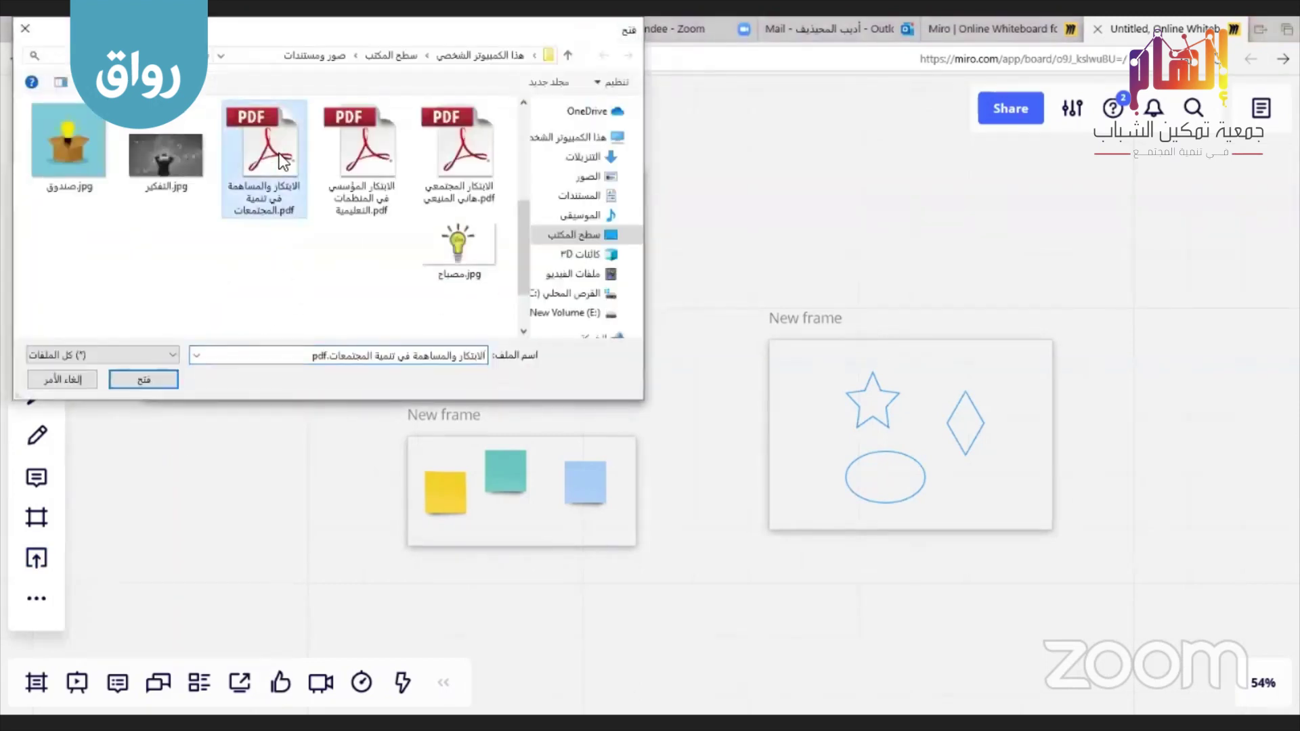
left_click(381, 167)
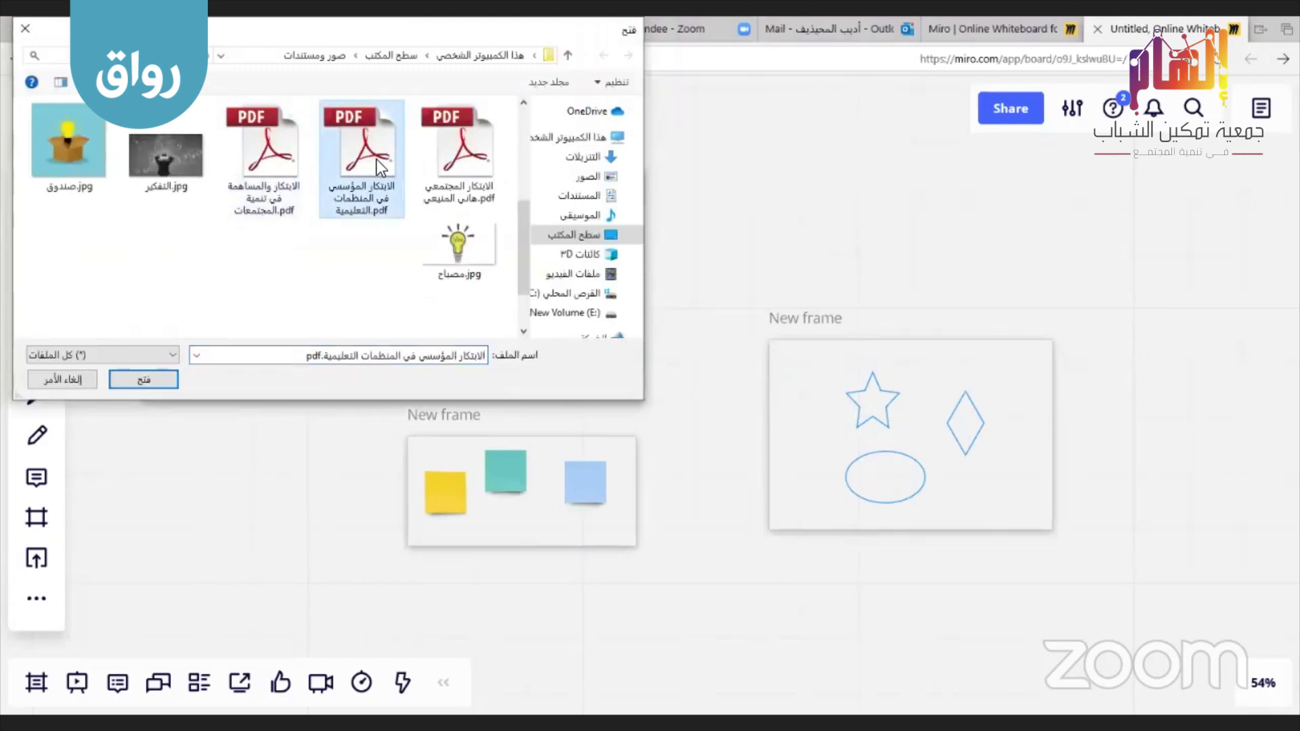
double_click(380, 166)
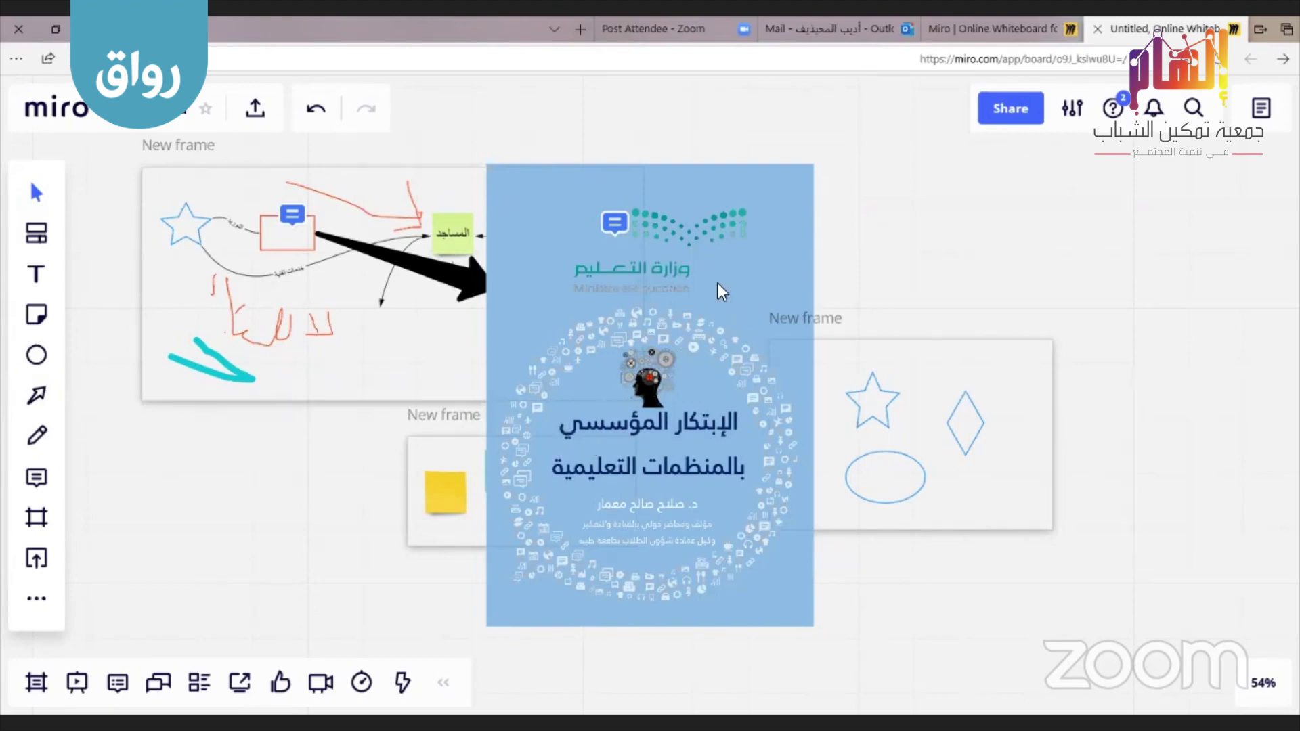
Page through the uploaded PDF on the board from its cover to page 4
left_click(661, 412)
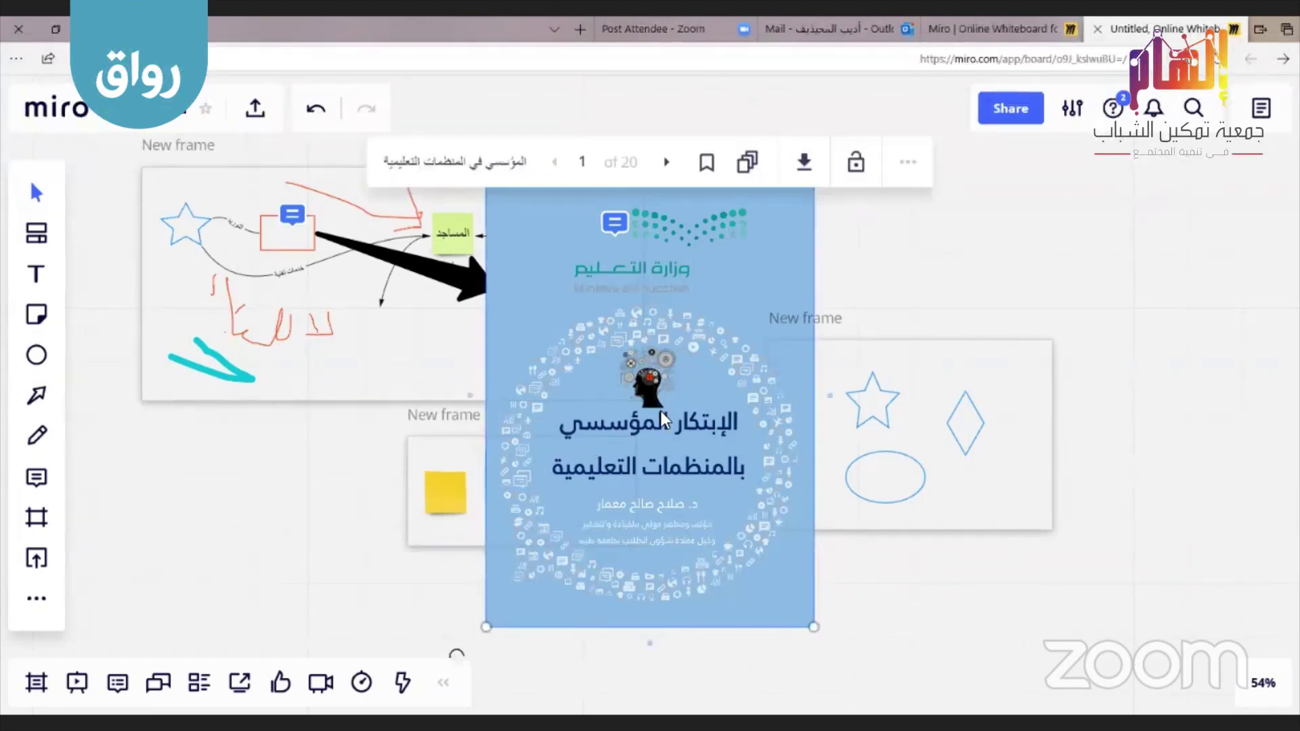
left_click(665, 164)
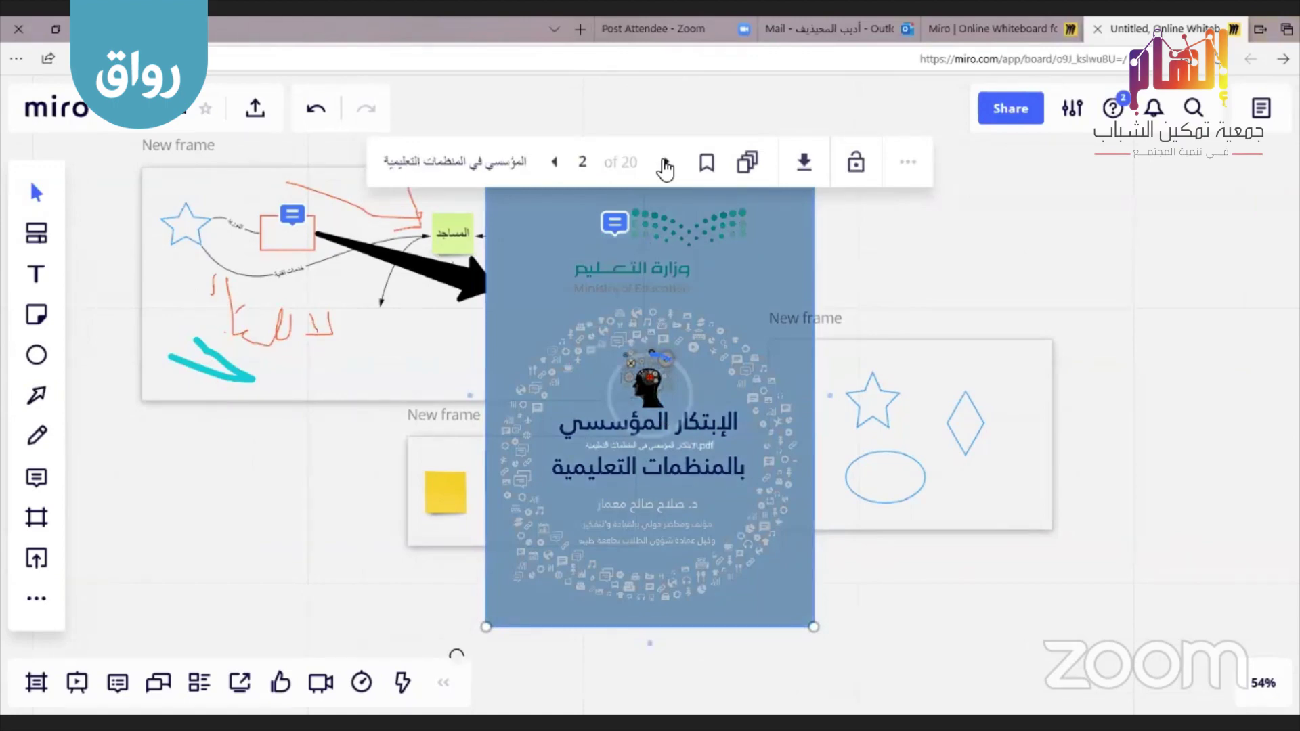
left_click(665, 165)
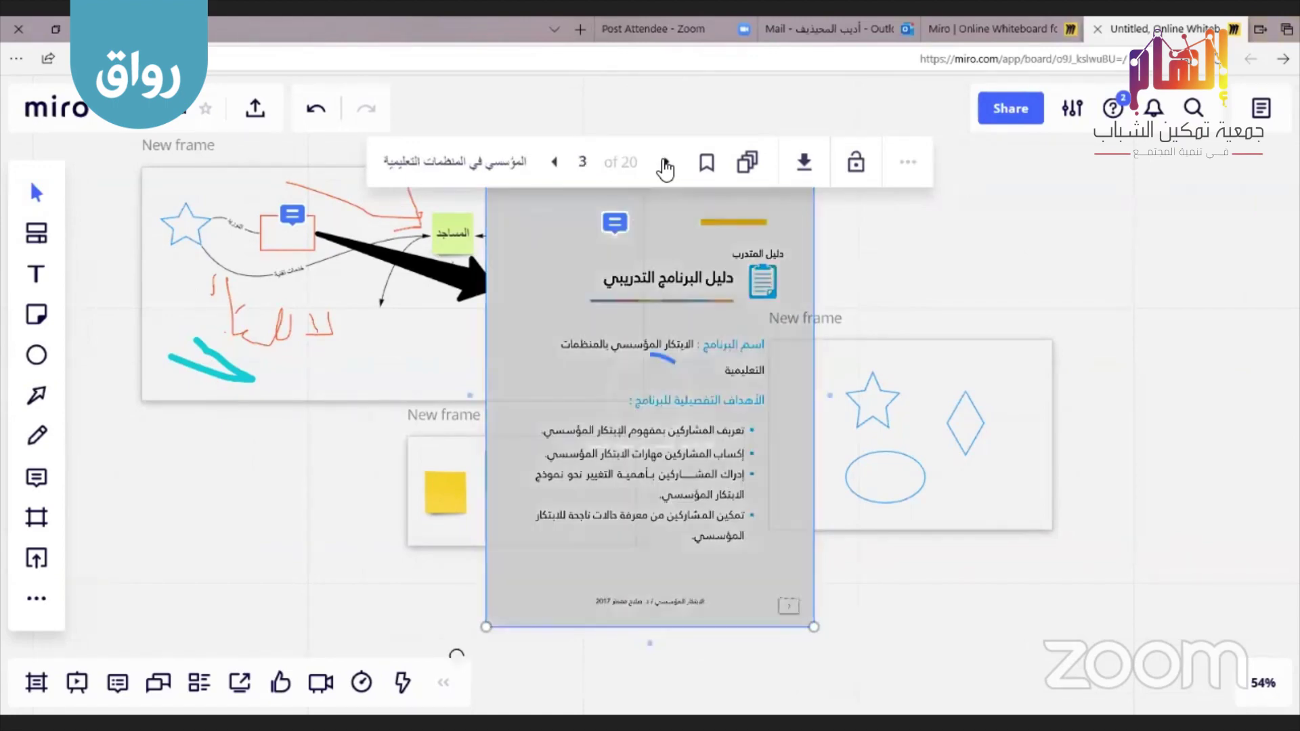
left_click(665, 166)
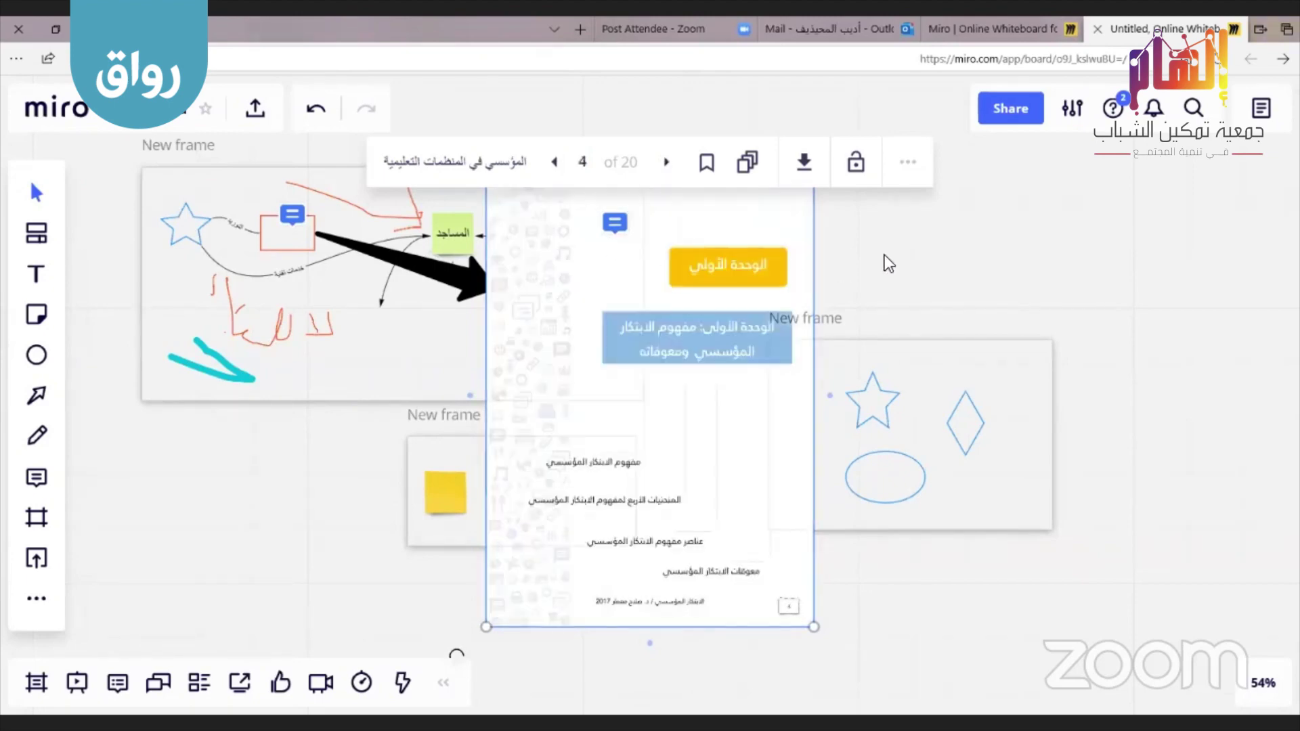
Delete the uploaded PDF from the board
left_click(884, 255)
left_click(773, 208)
key("Delete")
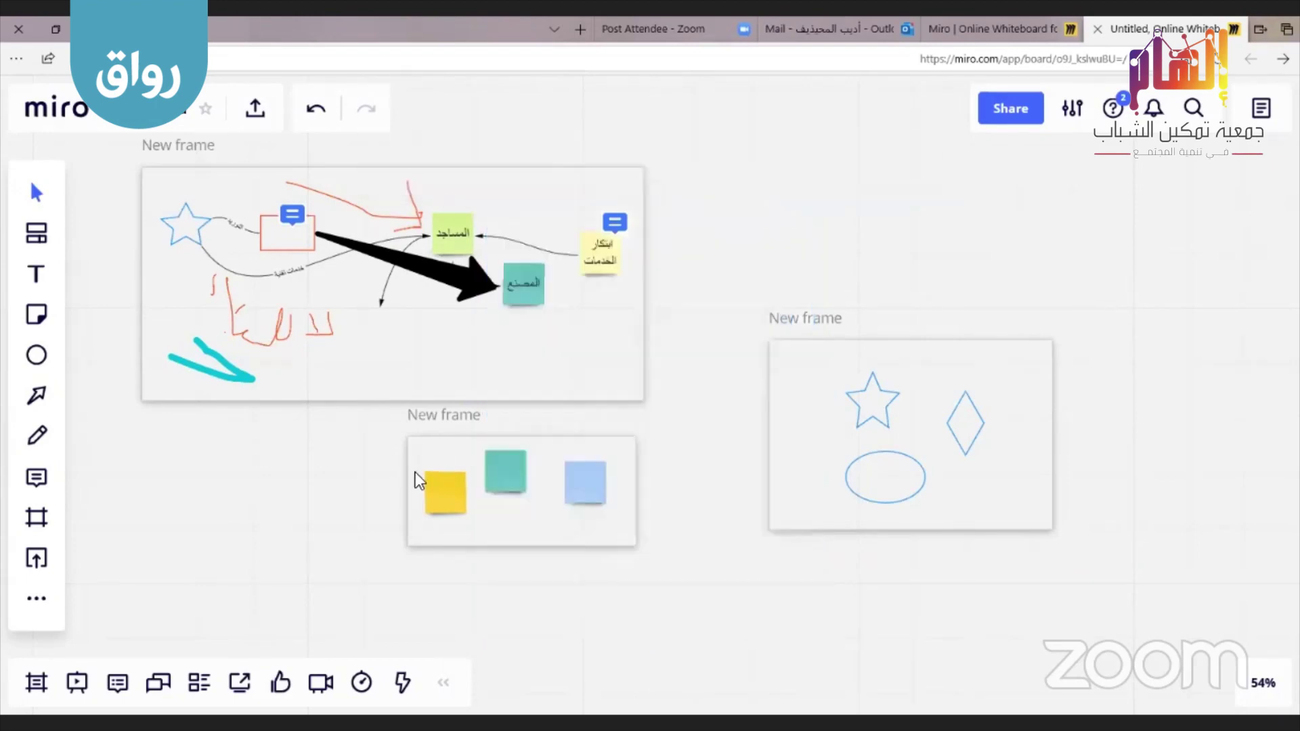
Upload the image "صندوق.jpg" from the device, then shrink it and place it beside the diagram frame, above the shapes frame
left_click(36, 562)
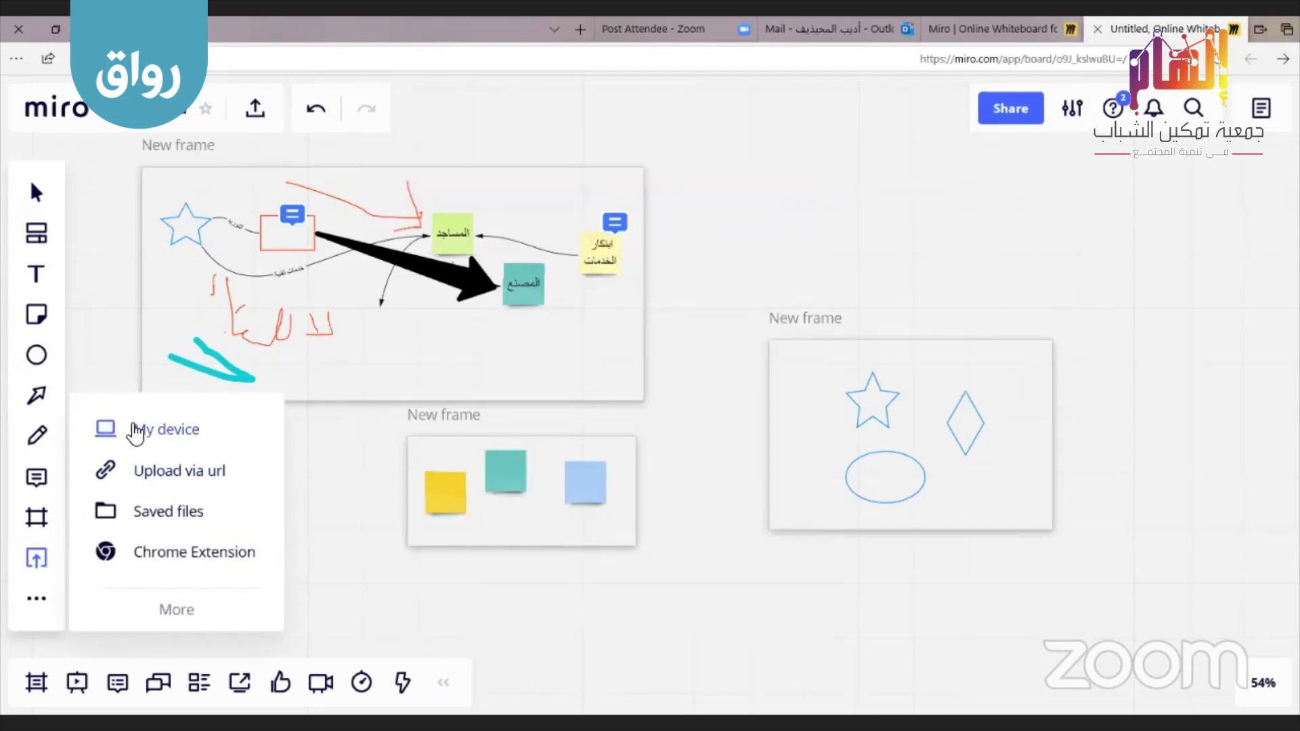
left_click(136, 433)
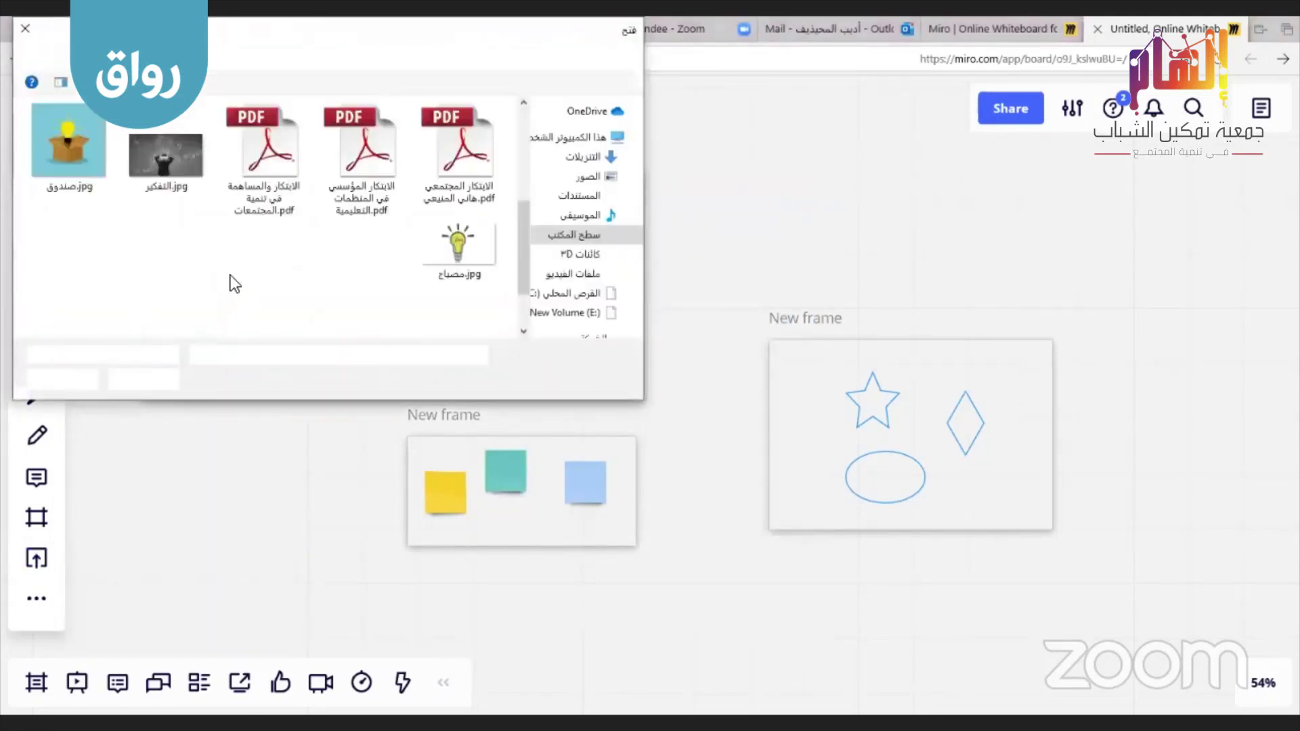
left_click(78, 161)
double_click(78, 161)
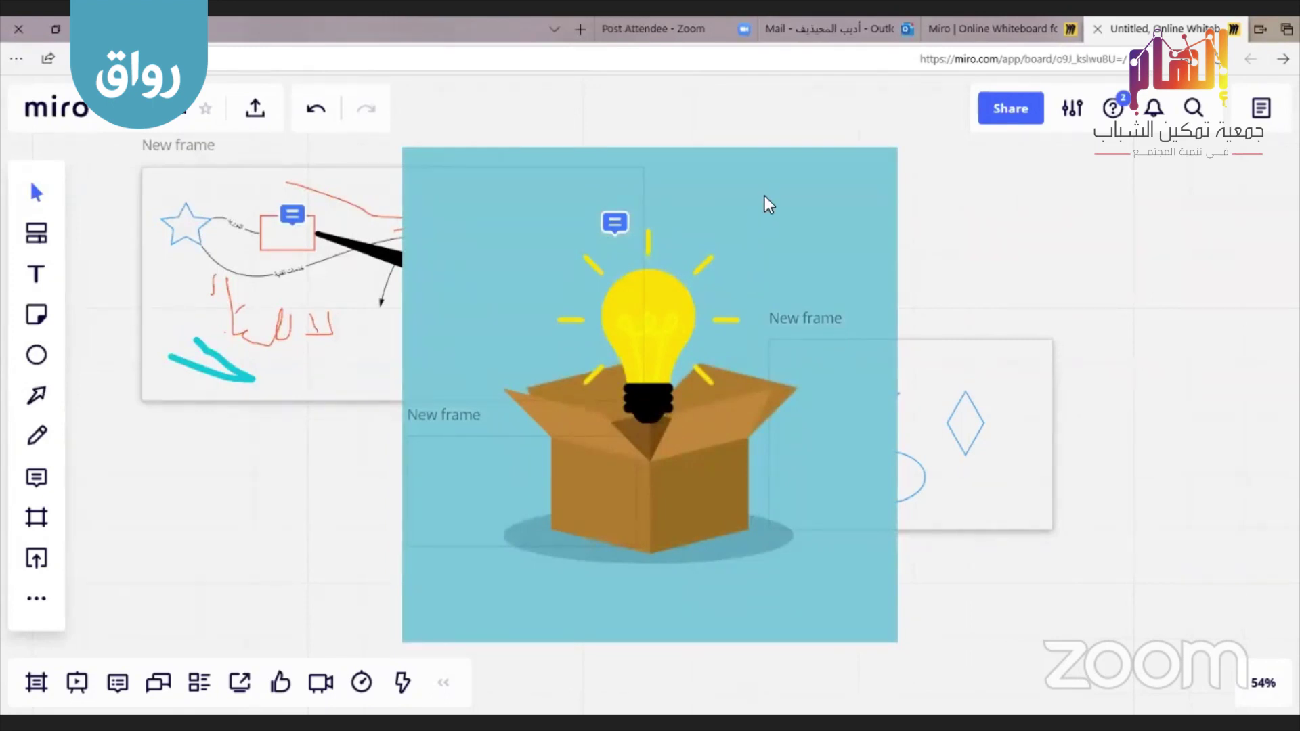
left_click(768, 223)
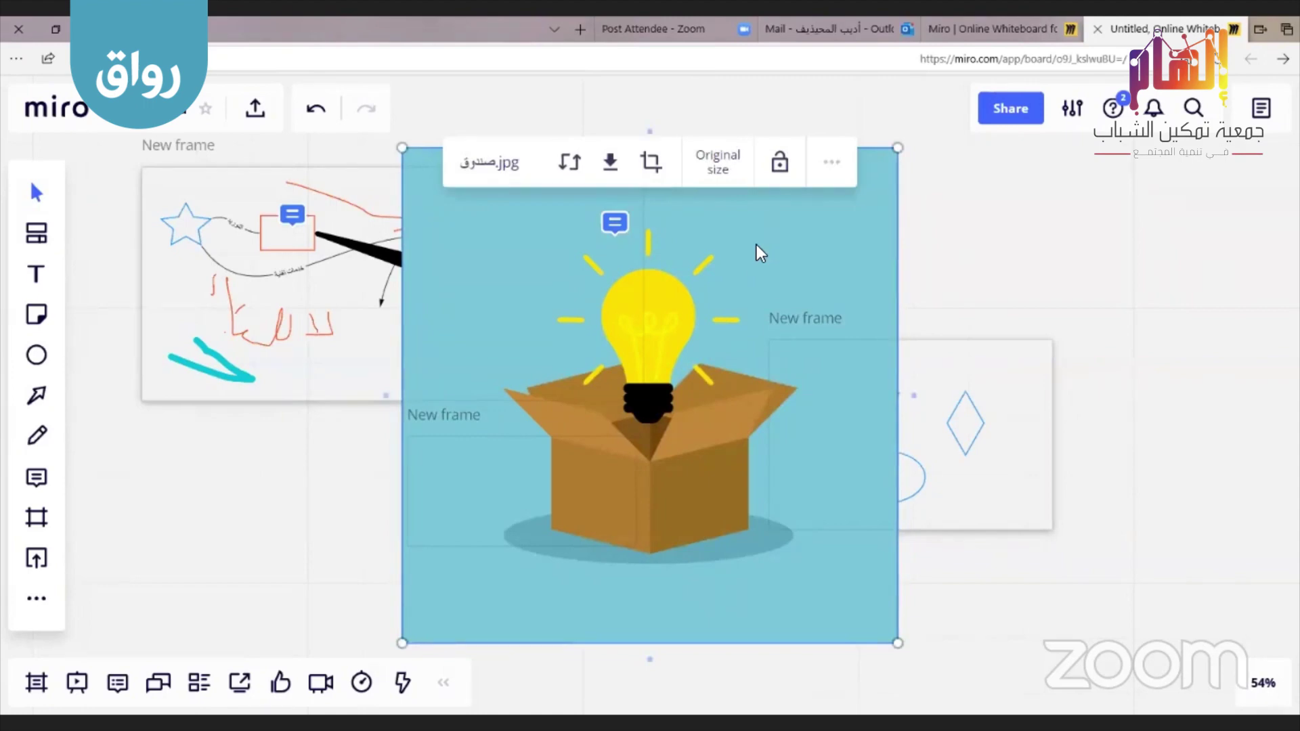
left_click_drag(898, 148, 824, 182)
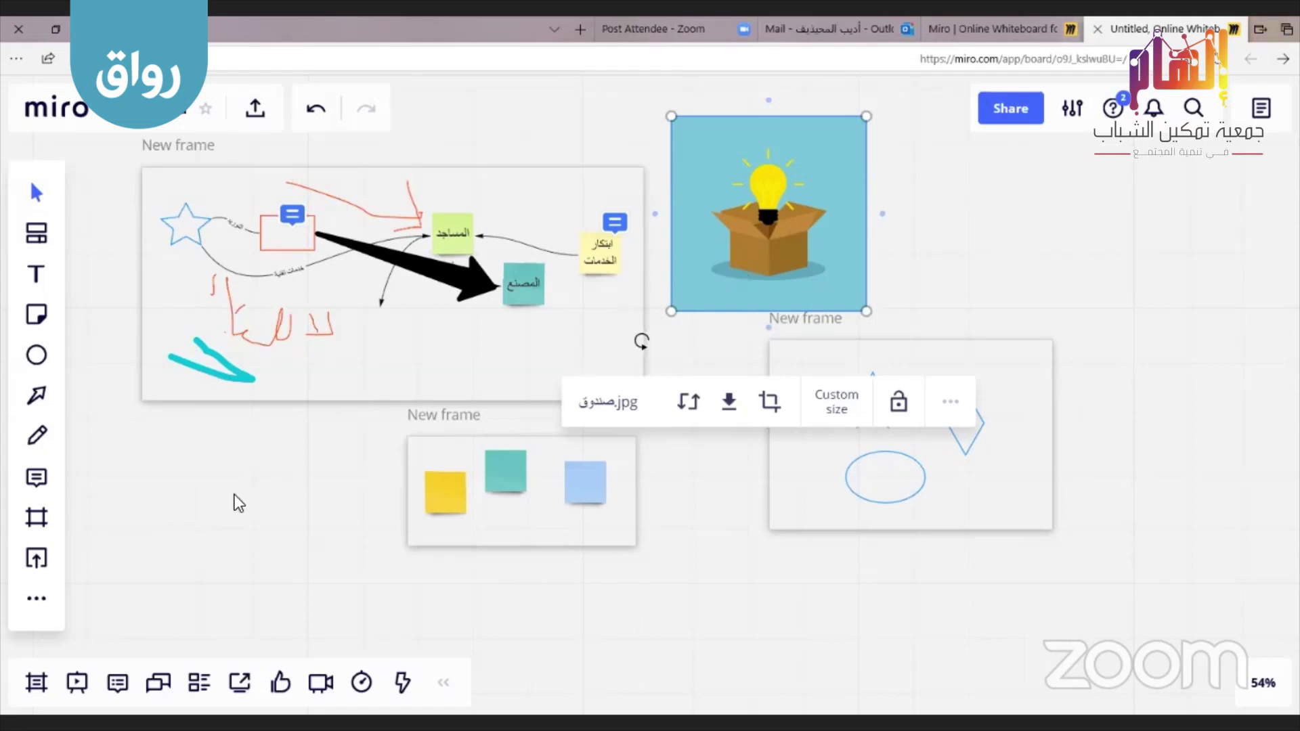
Open the list of frames and rename the first one, the diagram frame, as "المعمل"
left_click(37, 192)
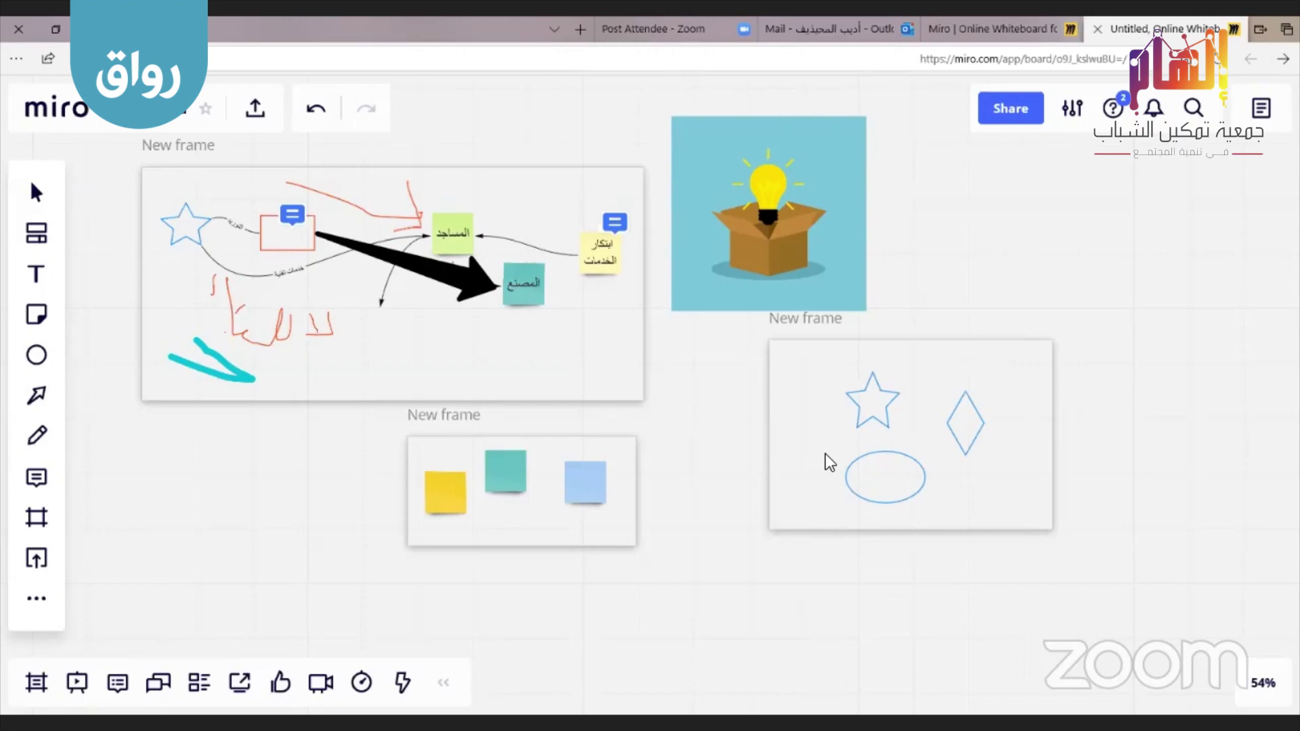
left_click(36, 686)
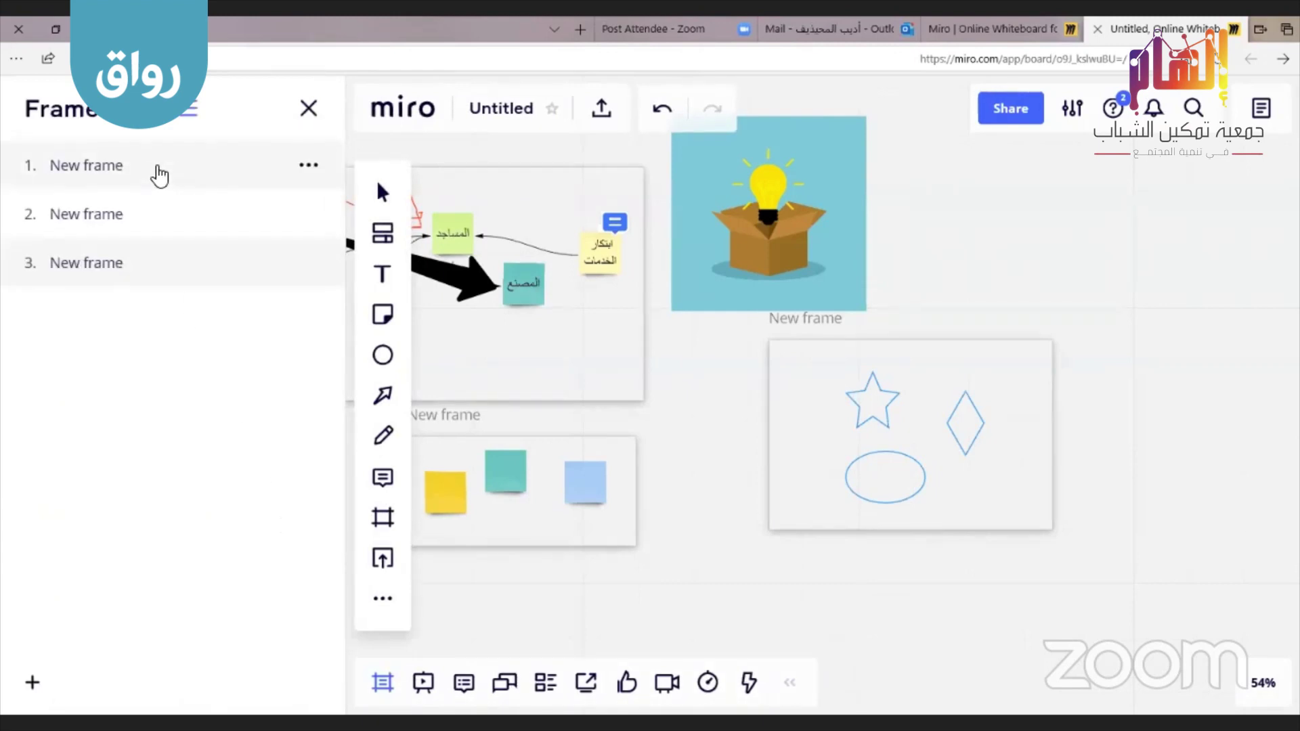
left_click(160, 176)
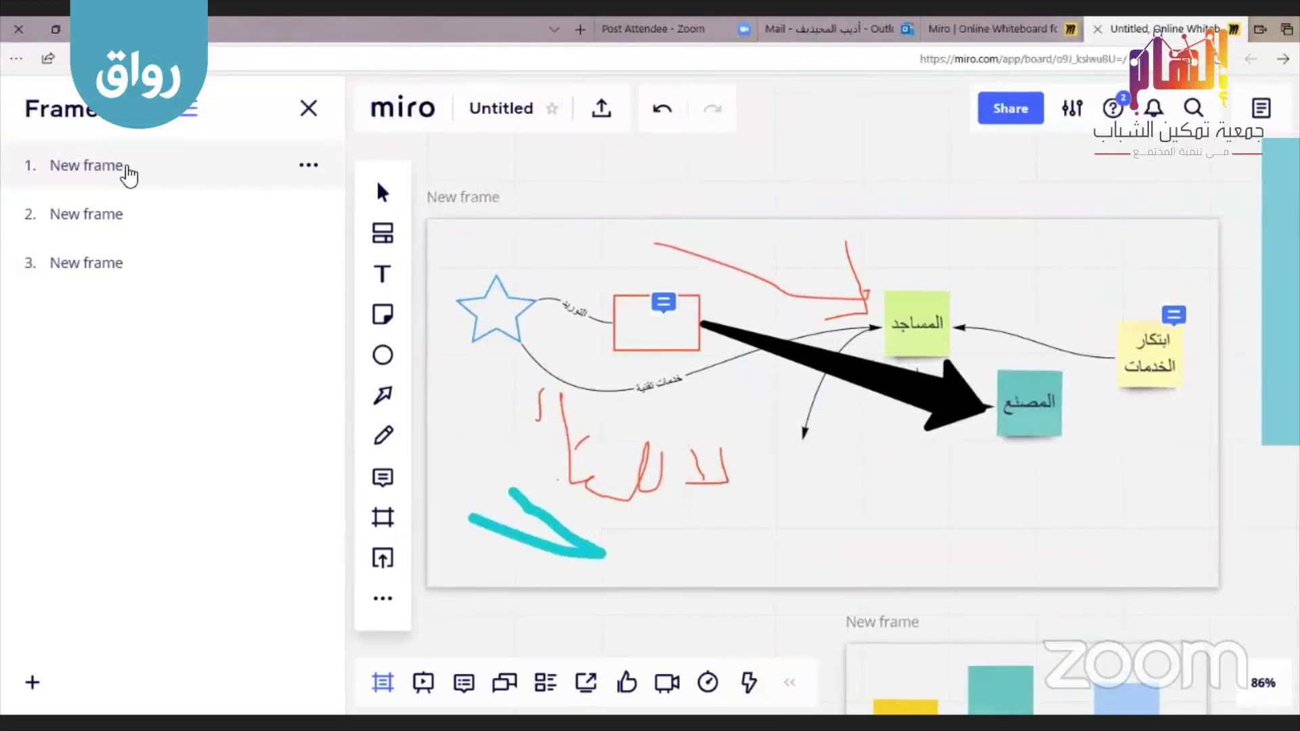
double_click(118, 170)
key("BackSpace")
key("BackSpace")
key("BackSpace")
key("BackSpace")
key("BackSpace")
key("BackSpace")
key("BackSpace")
key("BackSpace")
key("BackSpace")
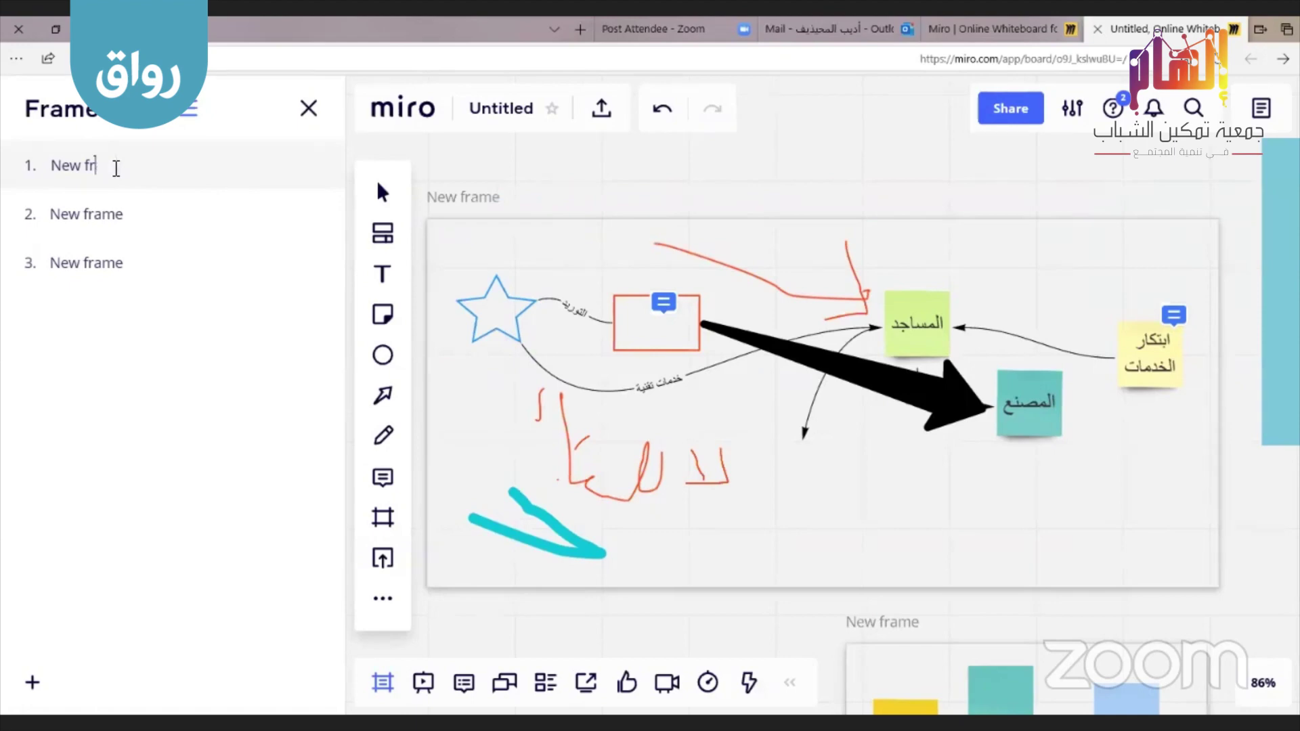
type("المعمل")
key("Return")
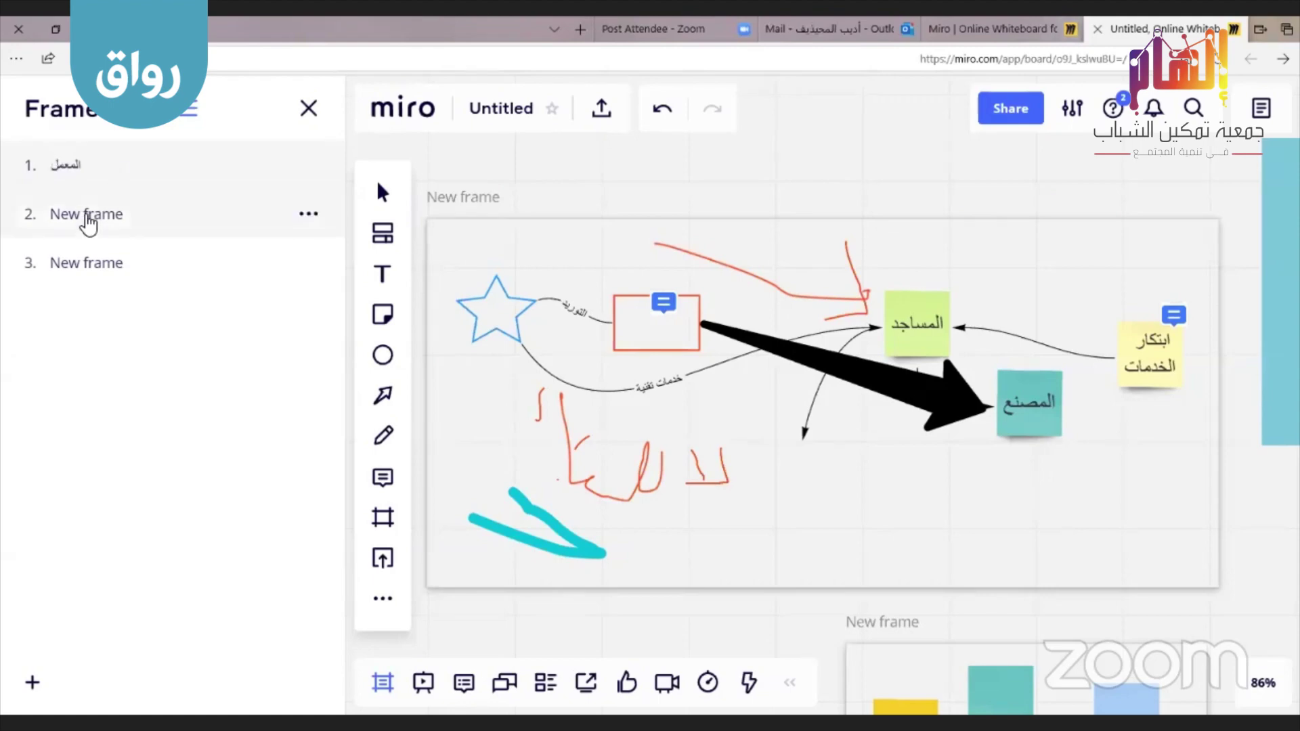
Jump between the sticky notes, diagram and shapes frames from the frames list, and close the list
left_click(110, 222)
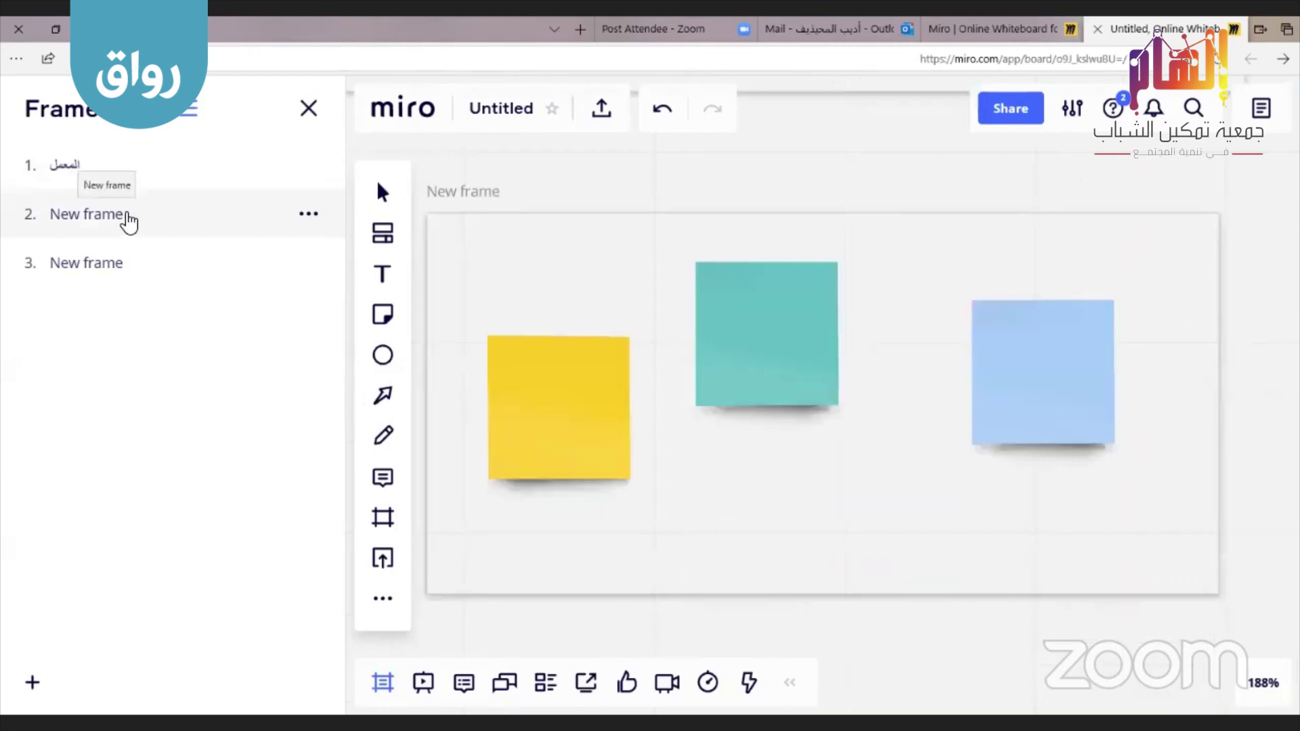
left_click(108, 164)
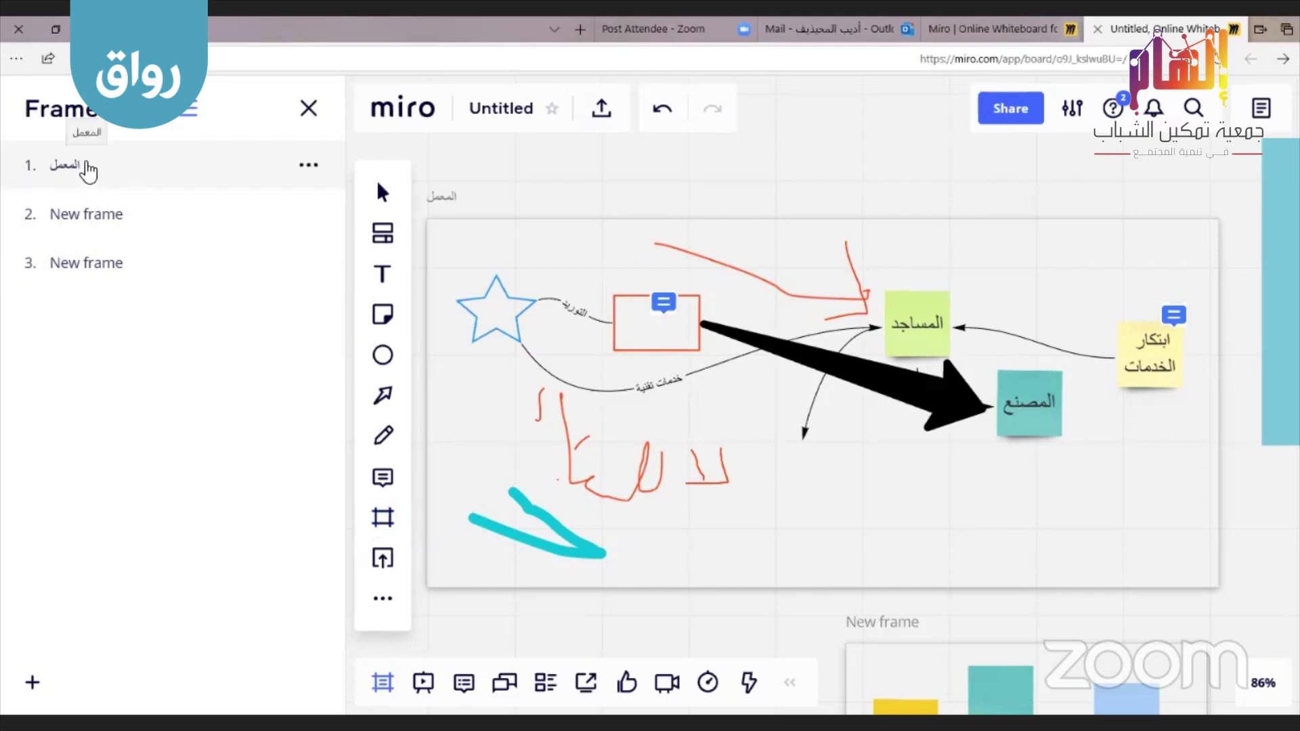
left_click(86, 222)
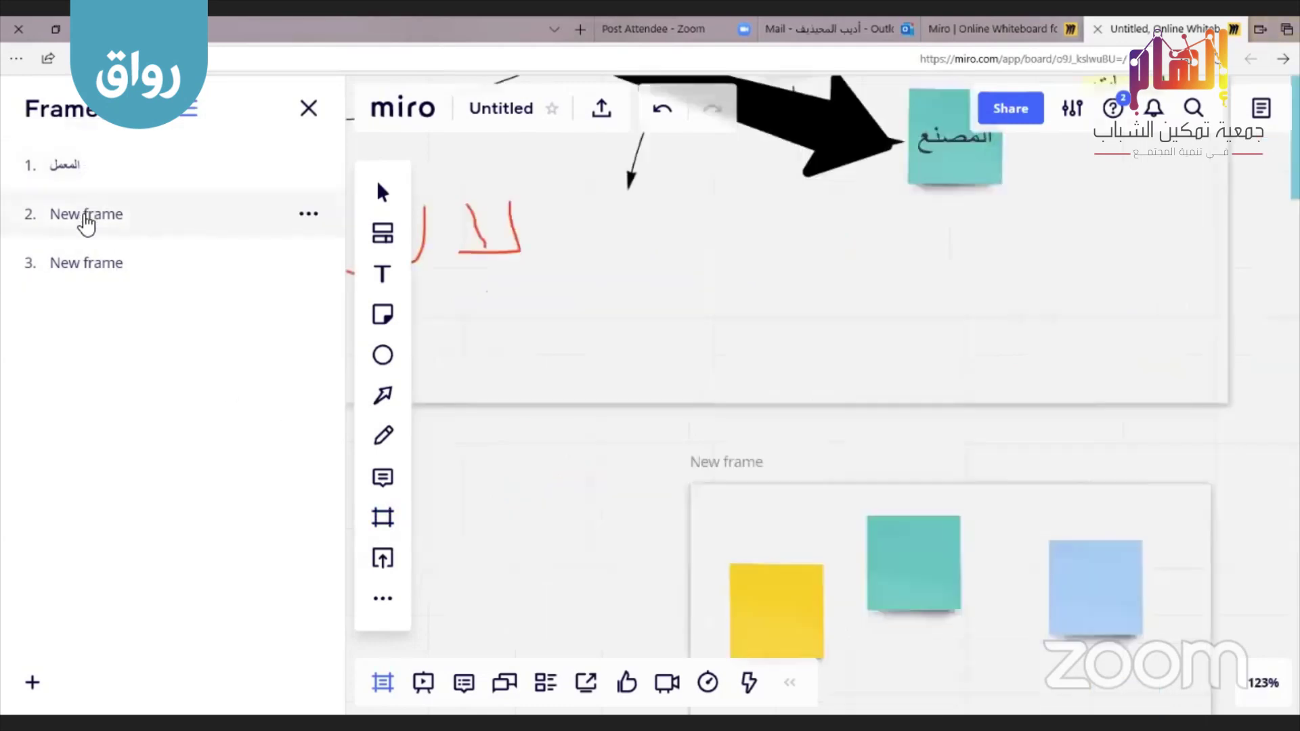
left_click(86, 269)
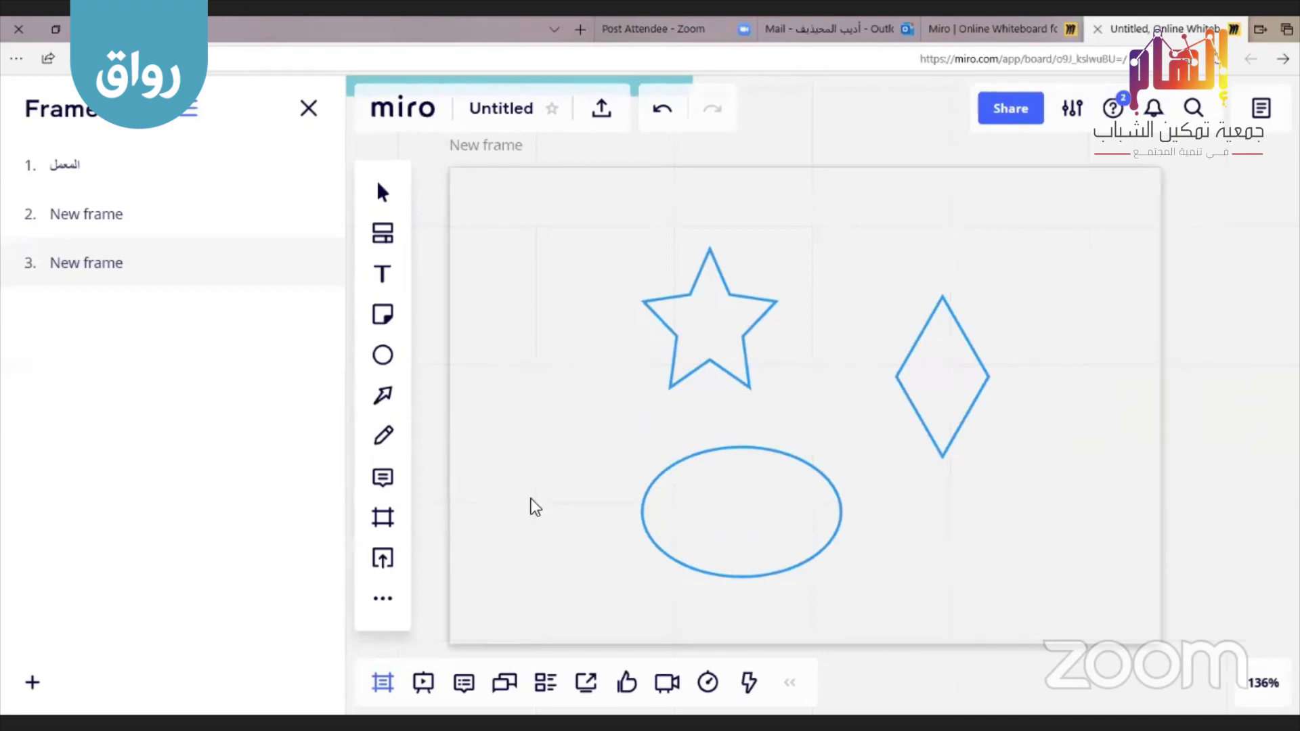
left_click(313, 108)
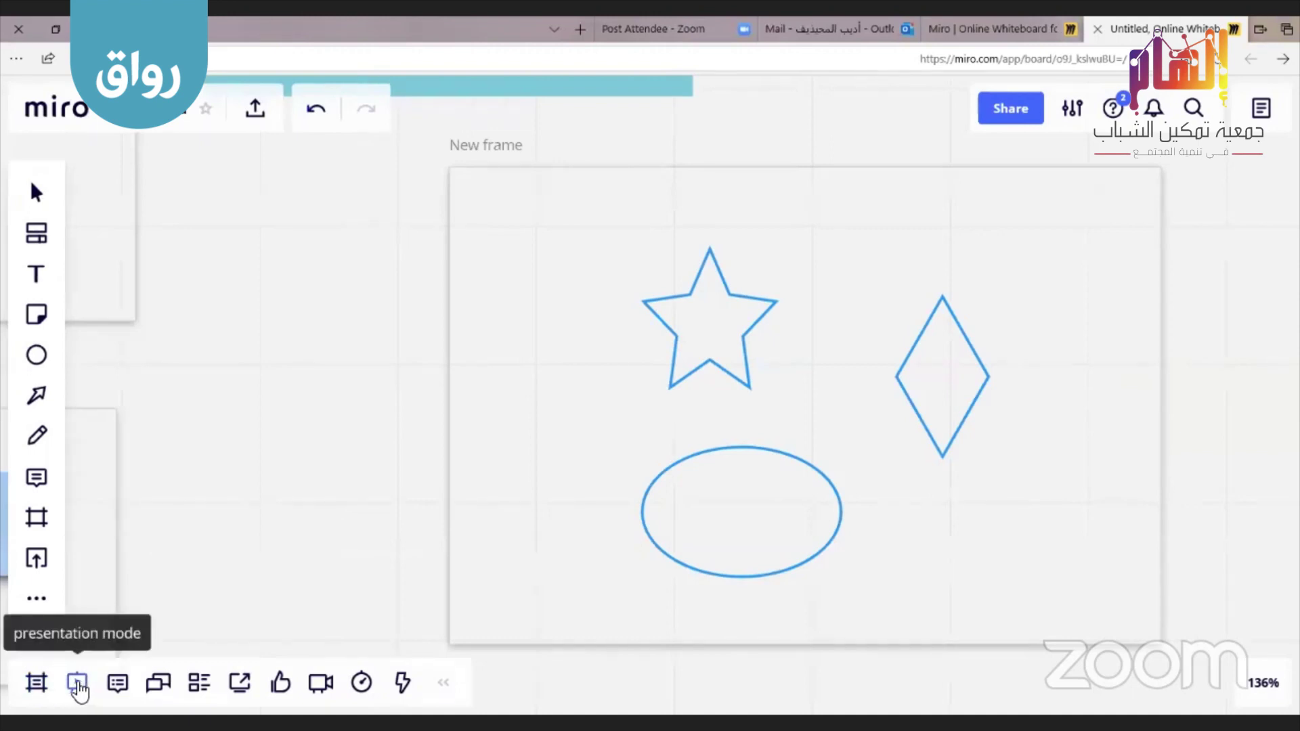
Present the frames, stepping back from frame 3 to frame 1, and exit presentation mode
left_click(78, 683)
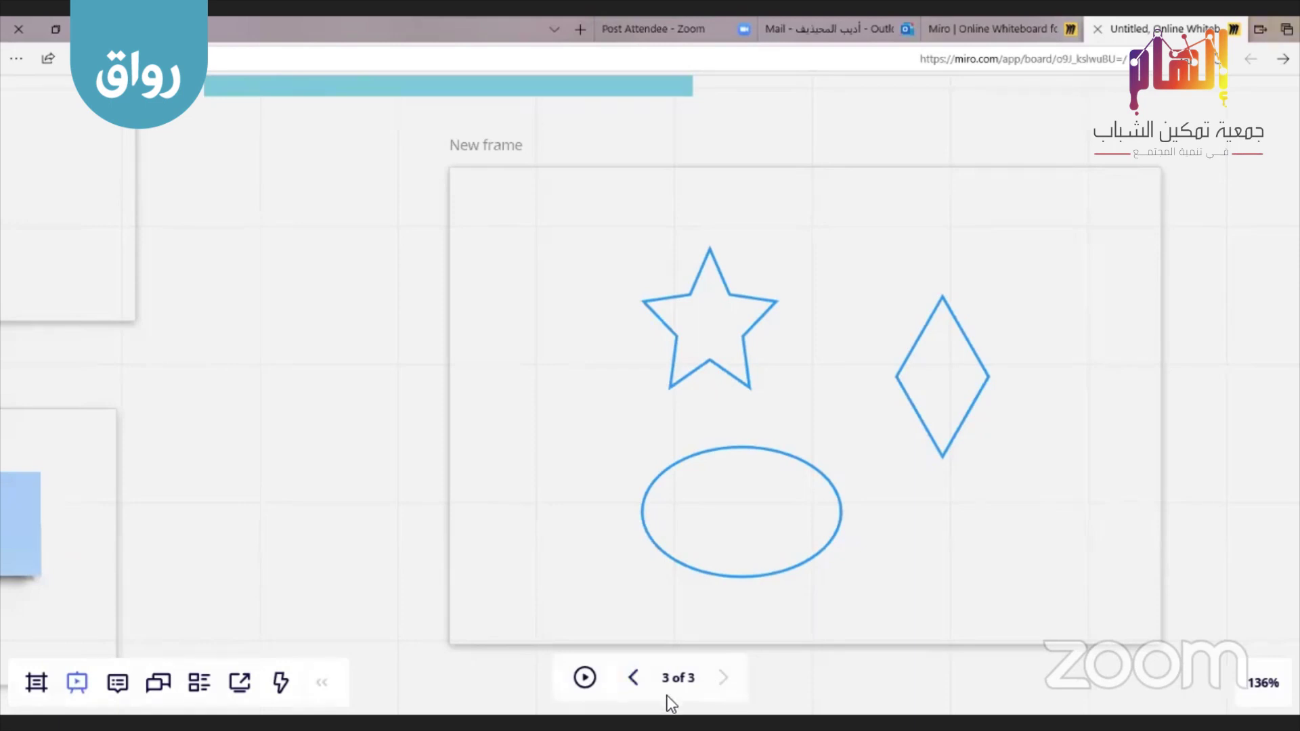
left_click(633, 681)
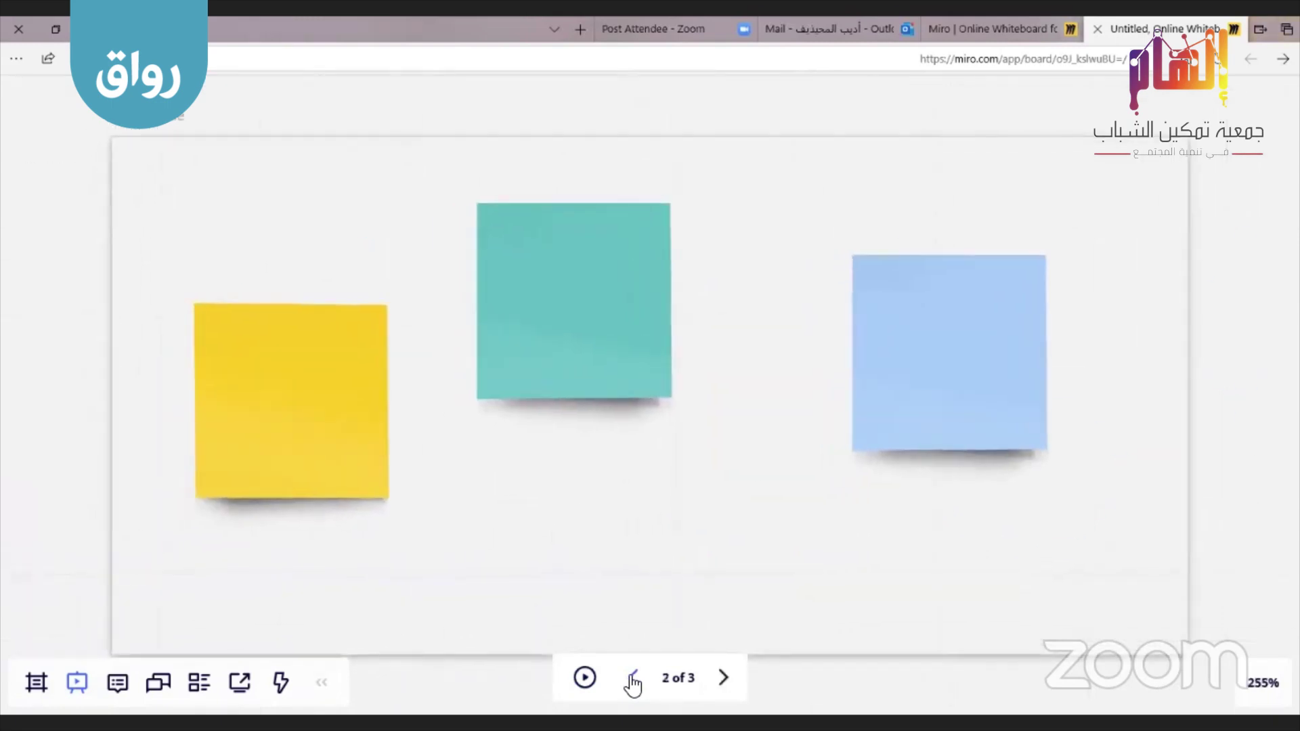
left_click(633, 680)
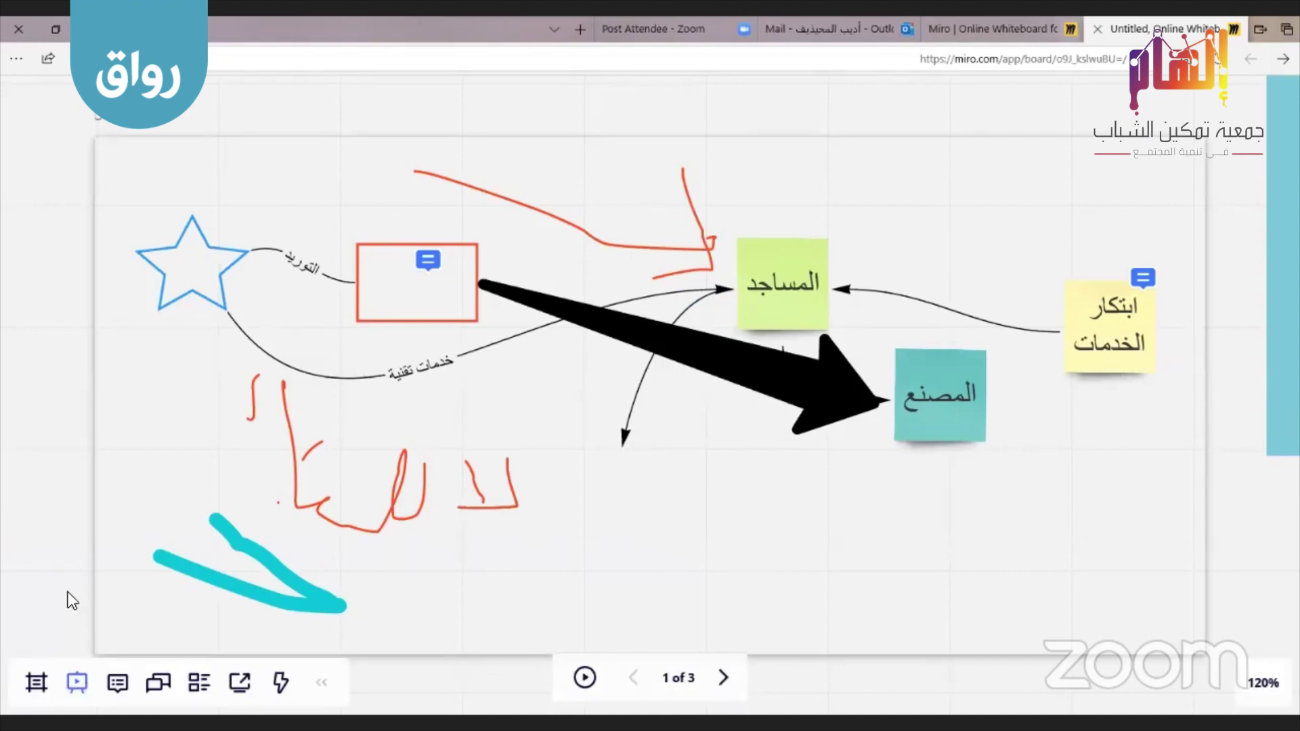
left_click(79, 683)
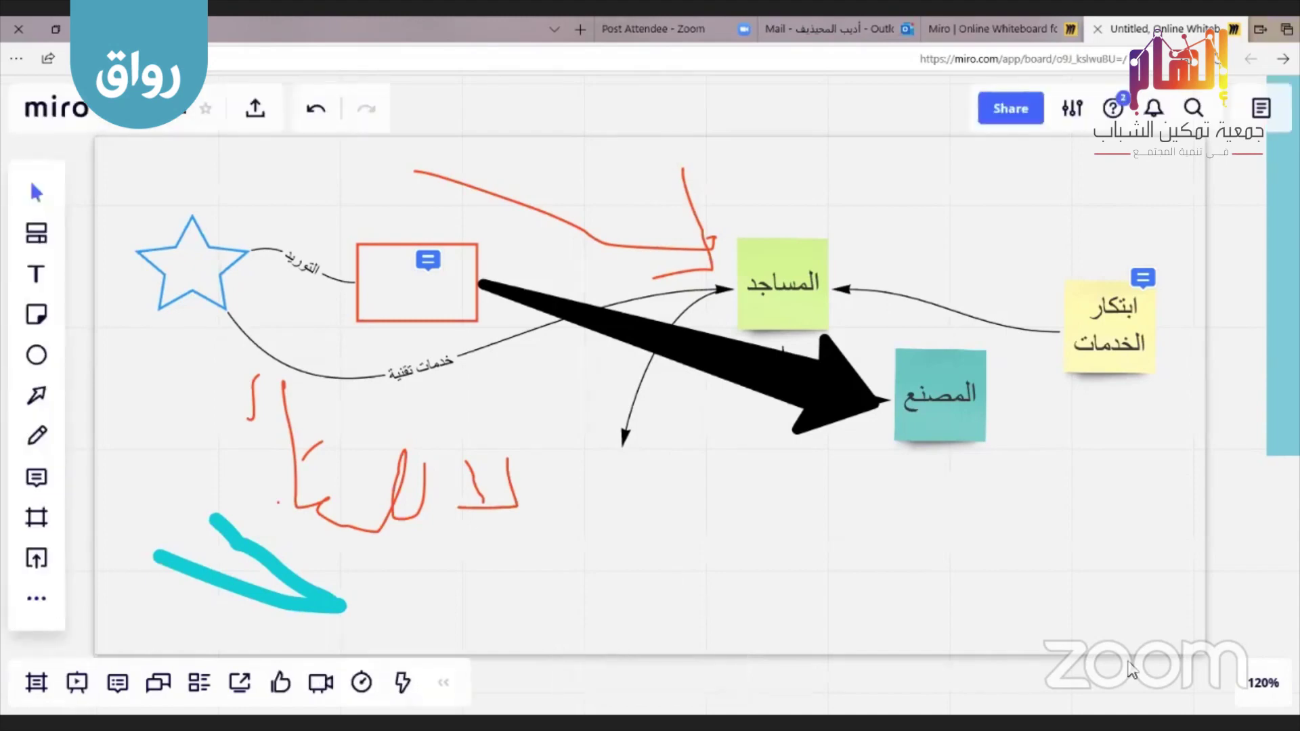
Zoom the board out and back in, settle on 75%, and look over the three frames and the box image
mouse_move(1221, 683)
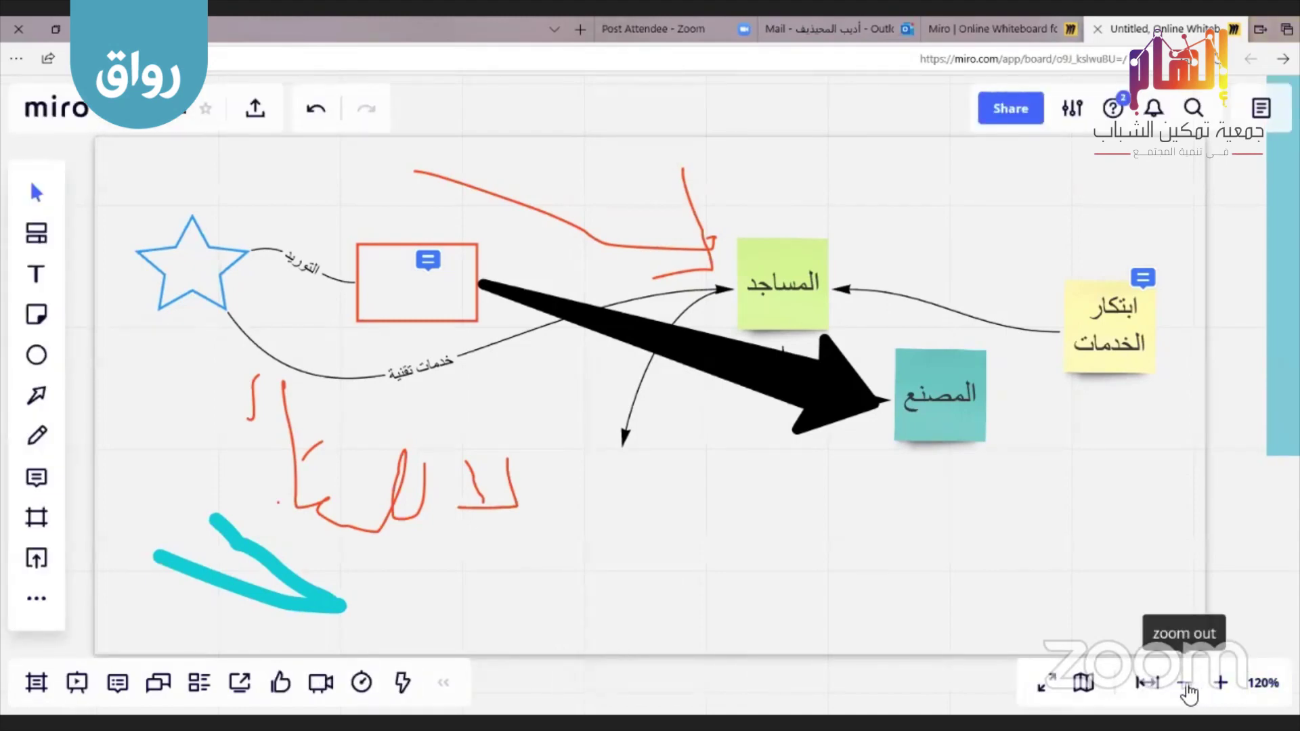
left_click(1184, 683)
left_click(1184, 683)
left_click(1184, 683)
left_click(1184, 683)
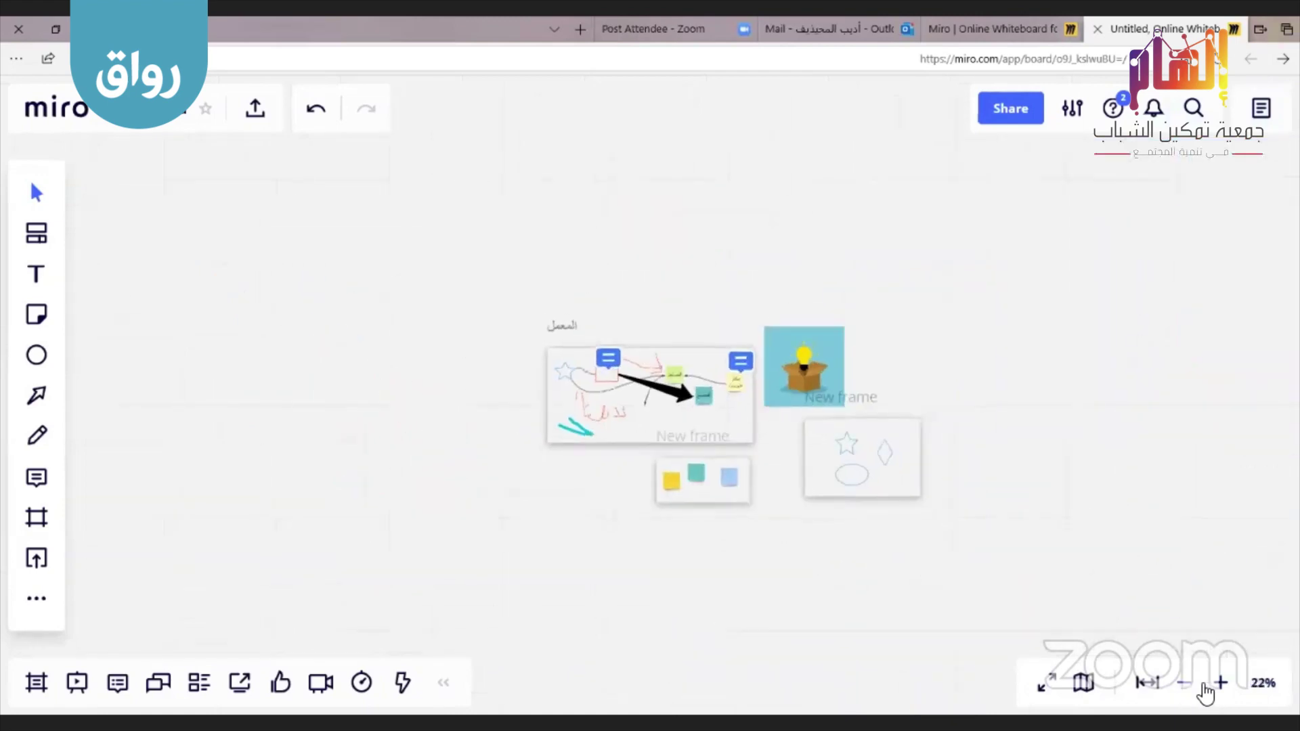
left_click(1220, 682)
left_click(1221, 682)
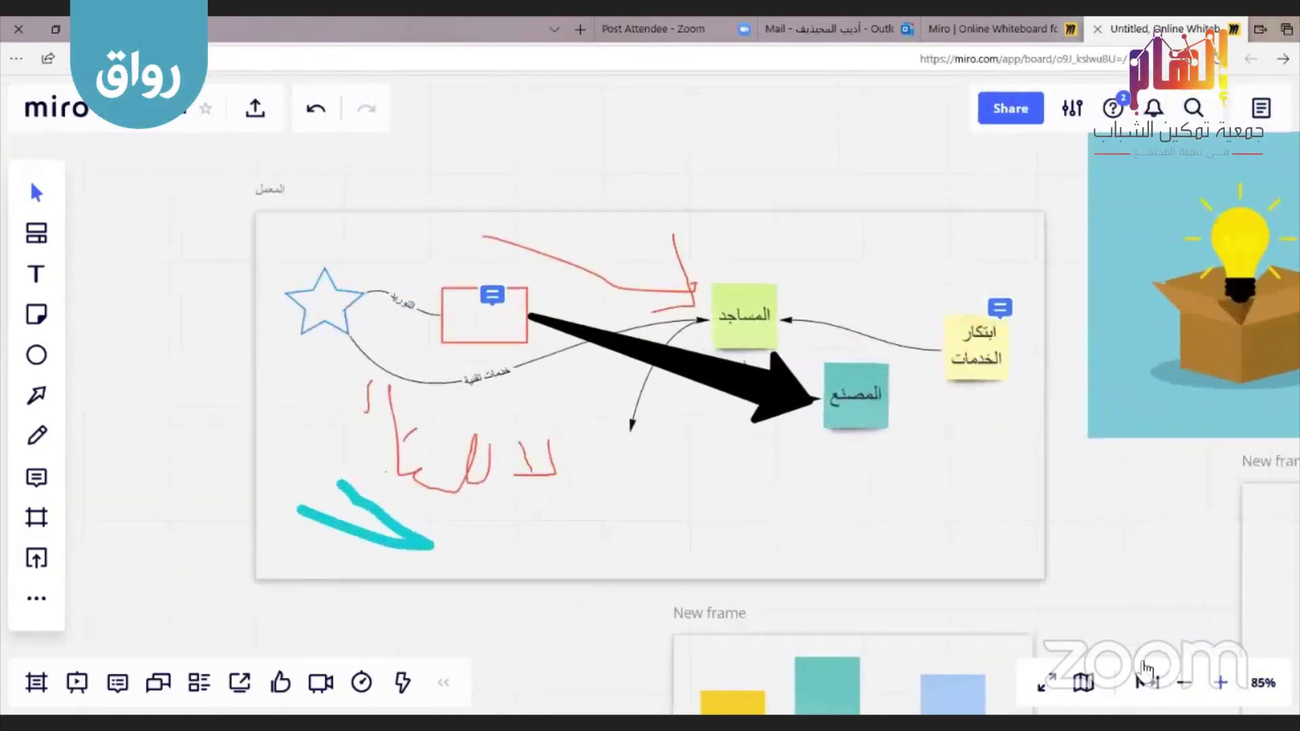
left_click_drag(1190, 581, 923, 407)
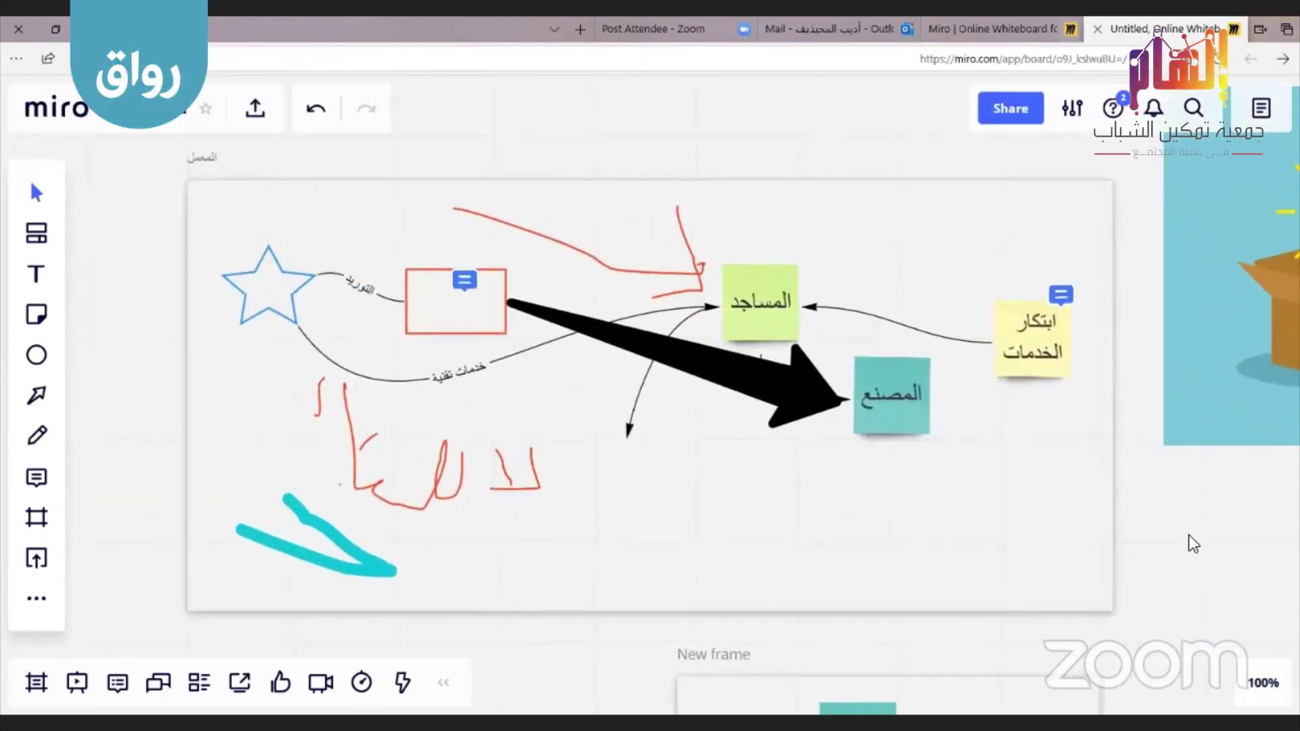
mouse_move(1192, 686)
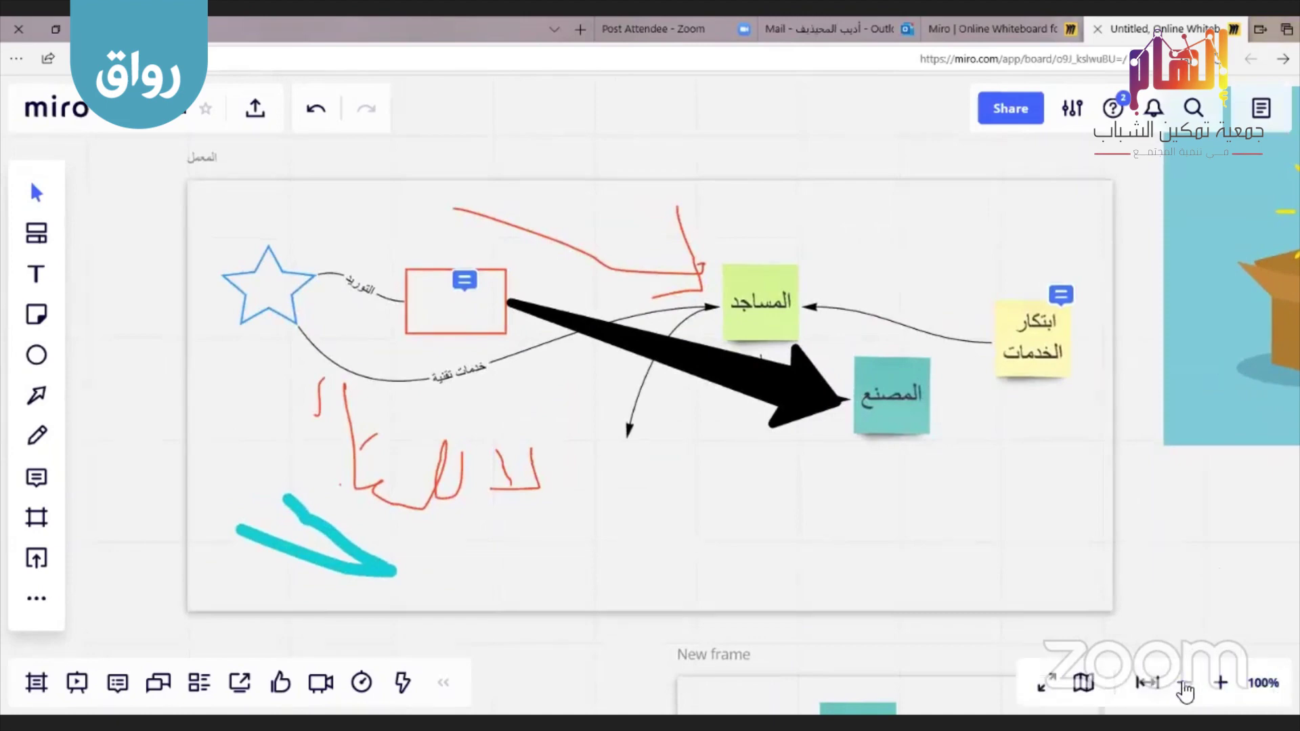
left_click(1183, 684)
left_click_drag(1091, 577, 1009, 542)
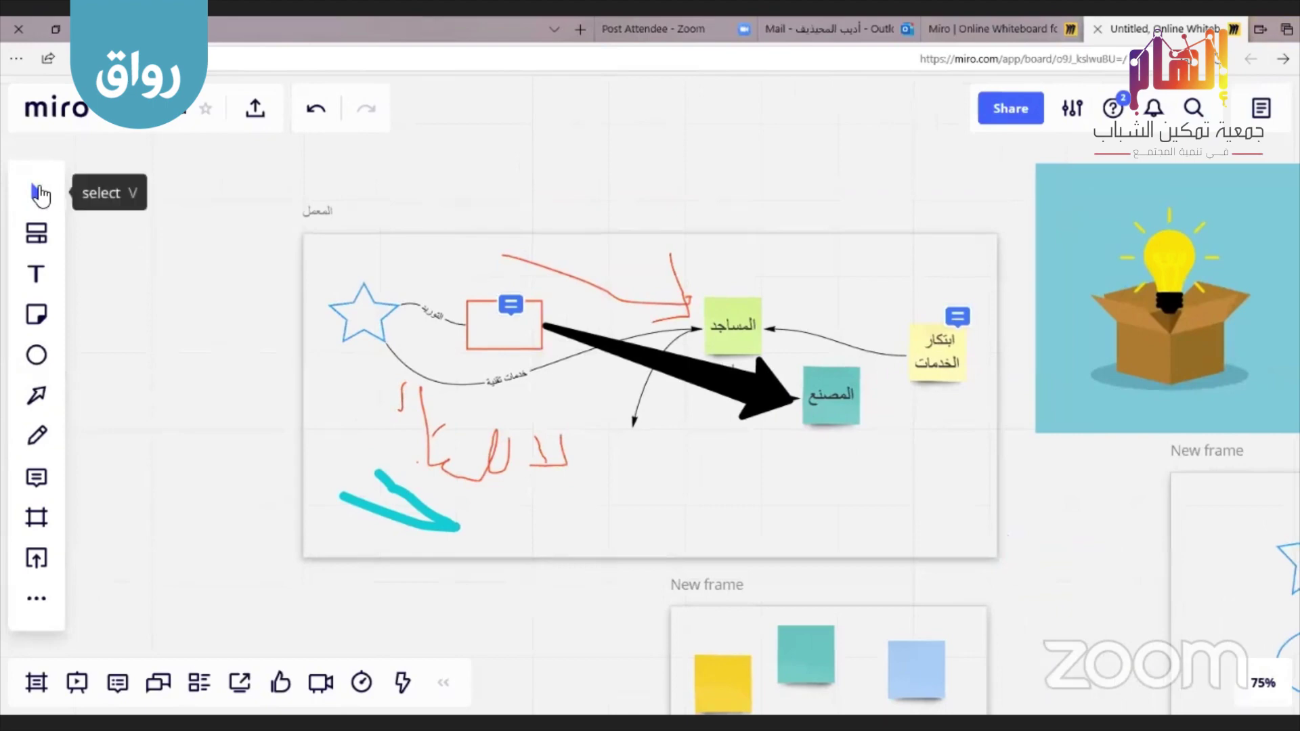
scroll(136, 336, "right", 5)
scroll(136, 337, "down", 1)
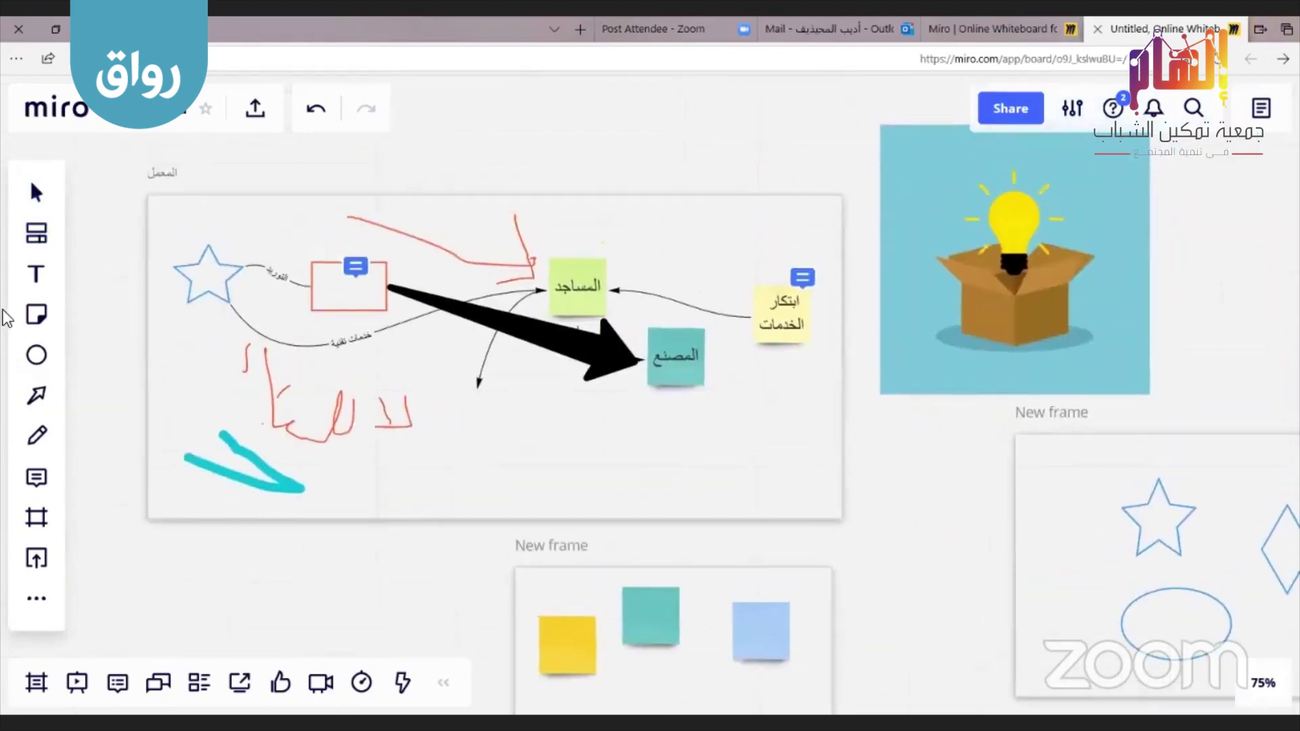
scroll(363, 589, "right", 3)
scroll(291, 554, "down", 2)
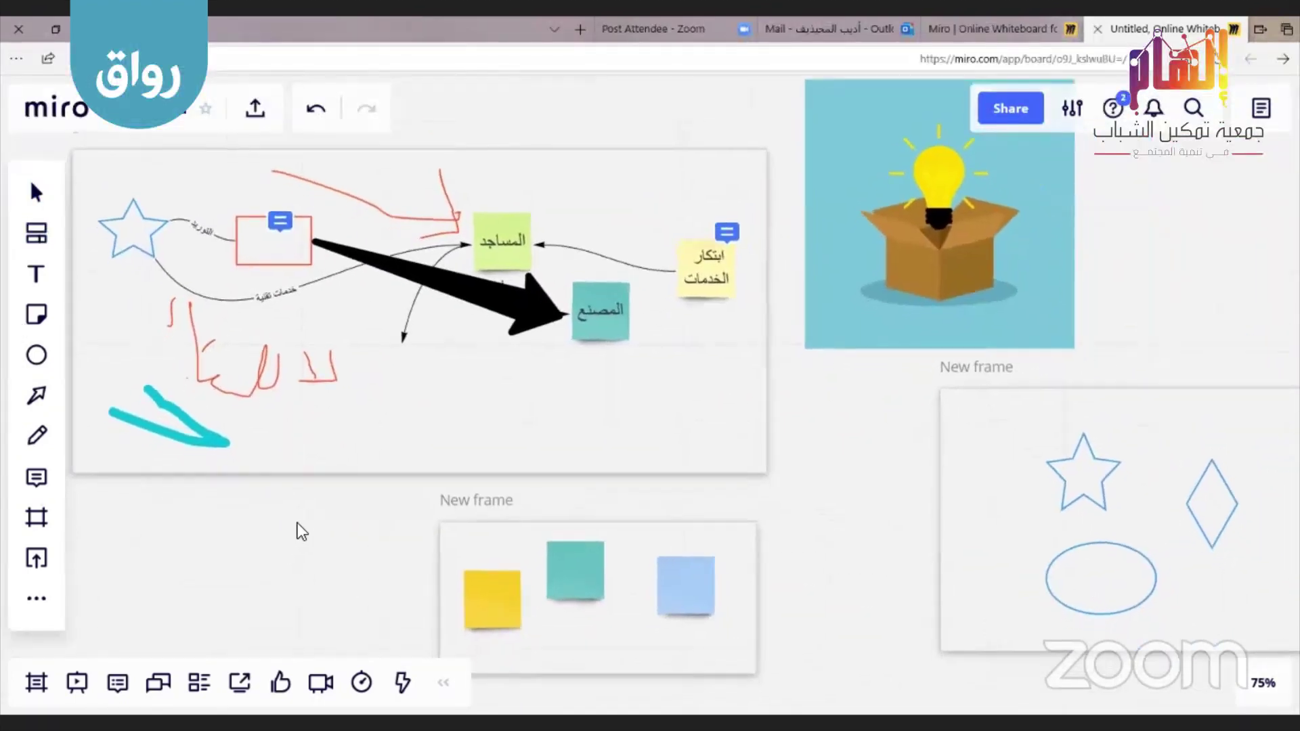
scroll(302, 532, "down", 1)
scroll(302, 532, "left", 1)
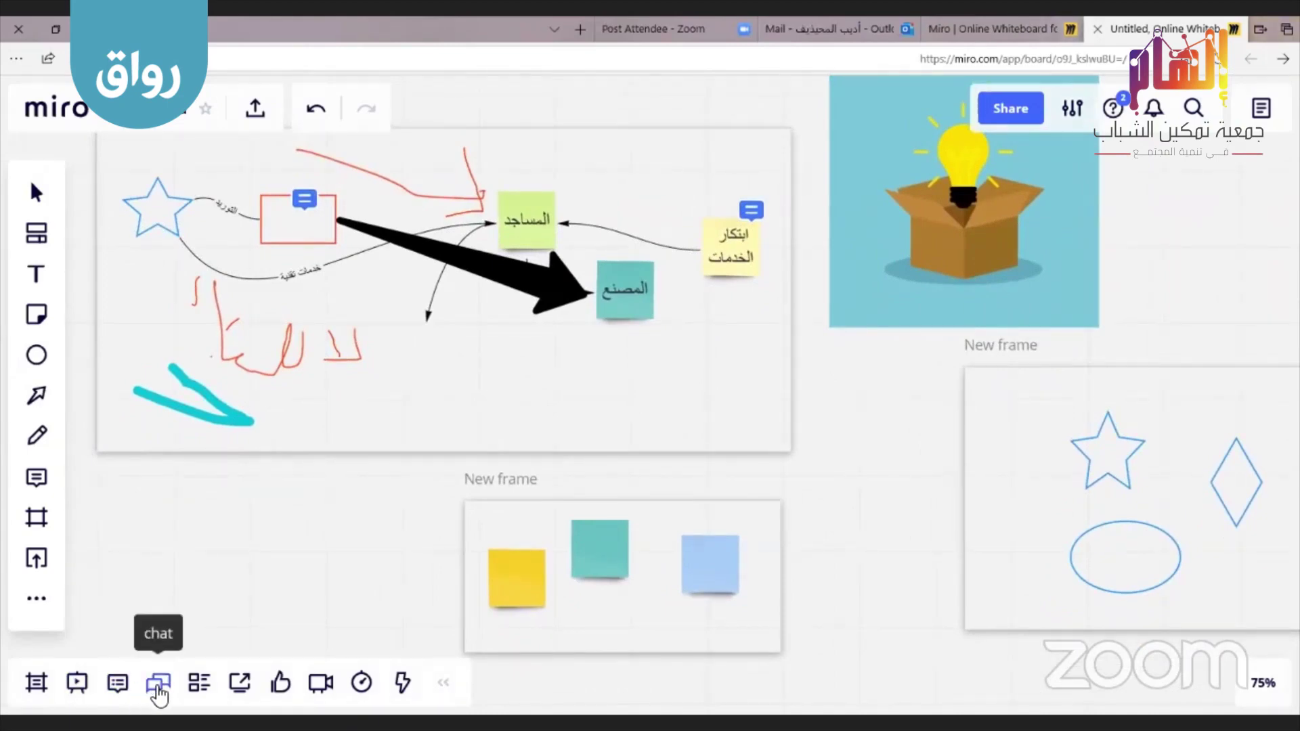
View the board's chat and its cards list, closing each one after viewing
left_click(158, 685)
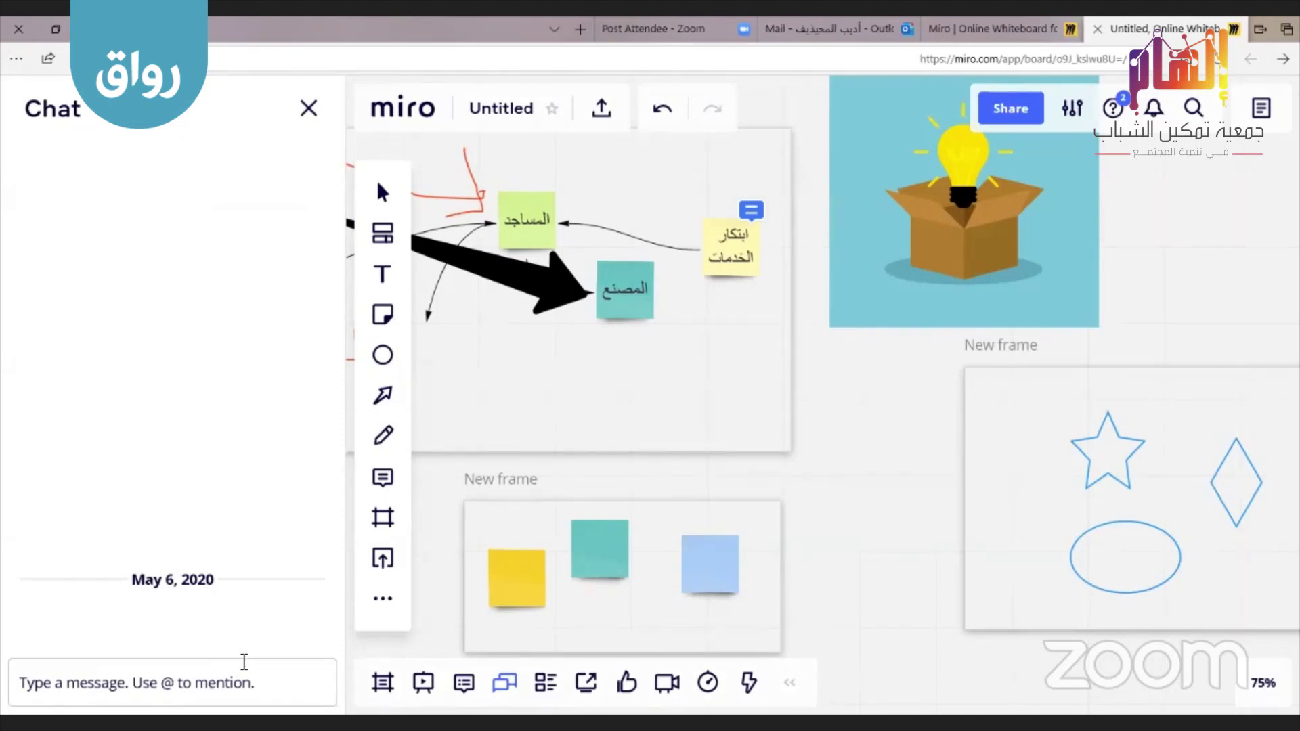
left_click(309, 110)
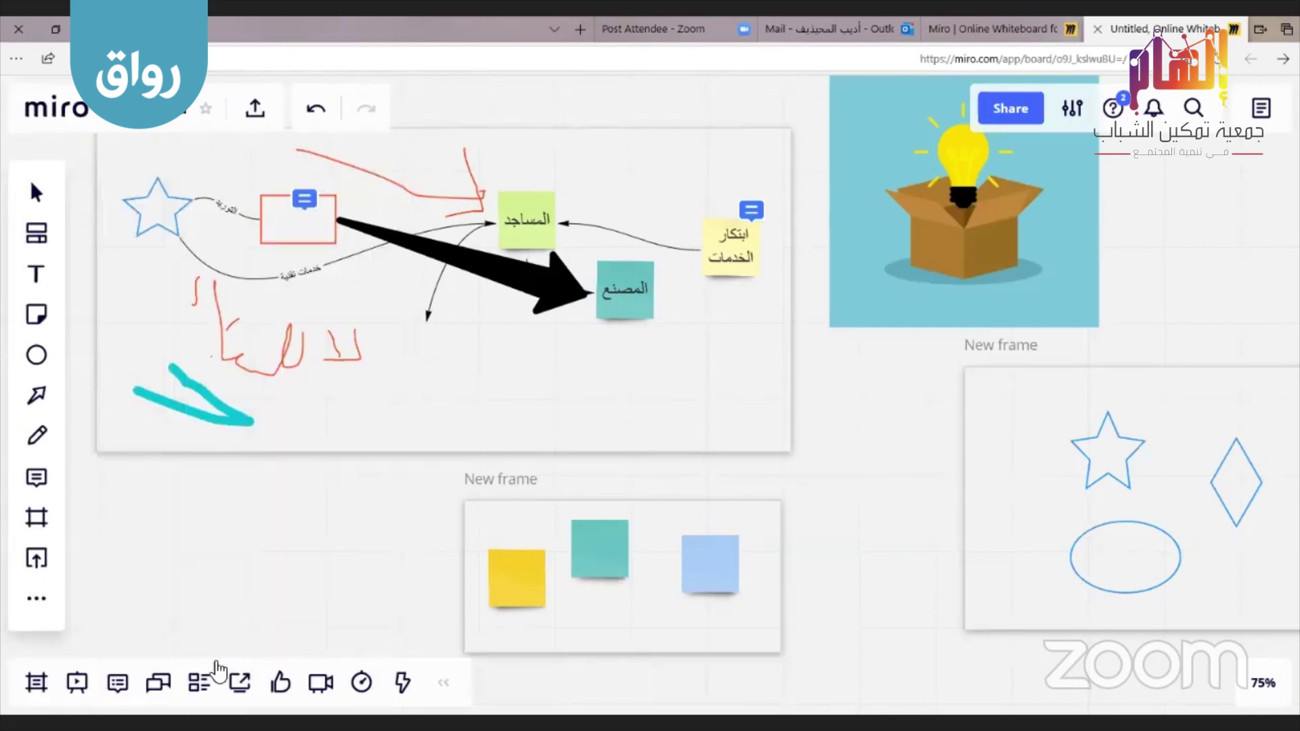
left_click(201, 683)
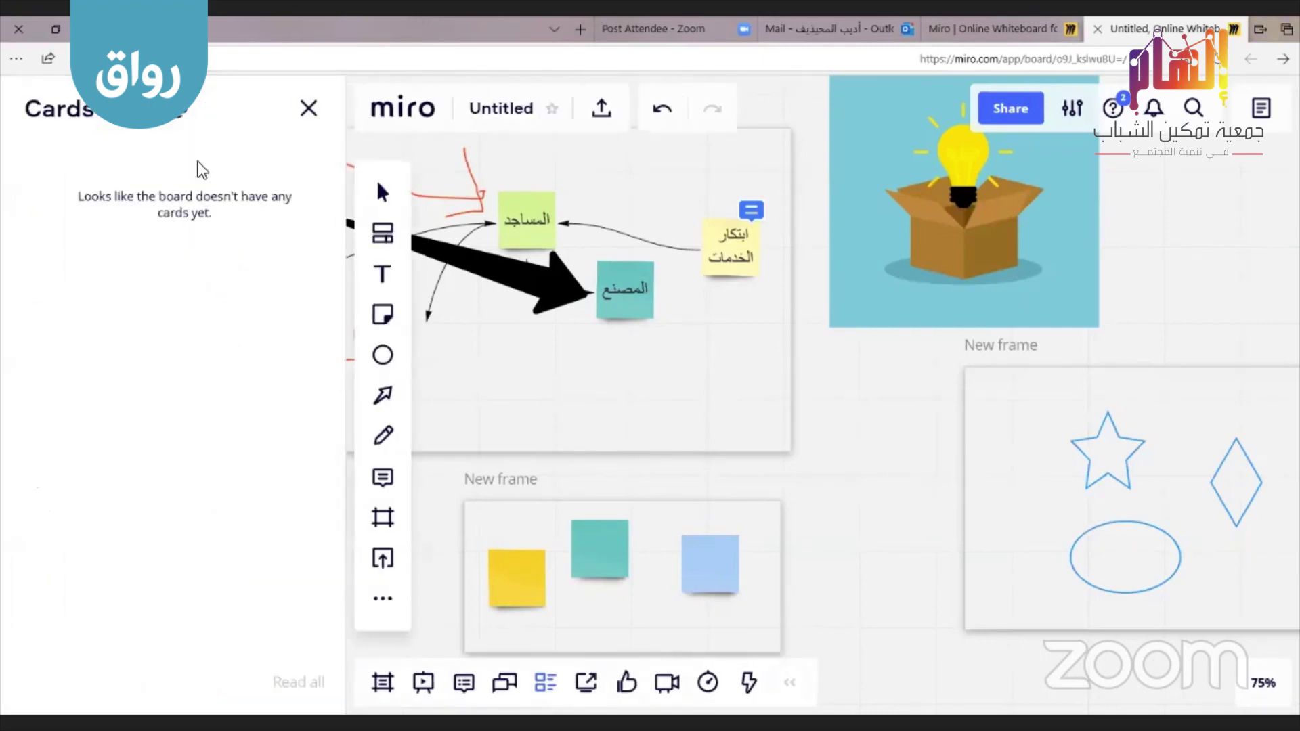
left_click(310, 111)
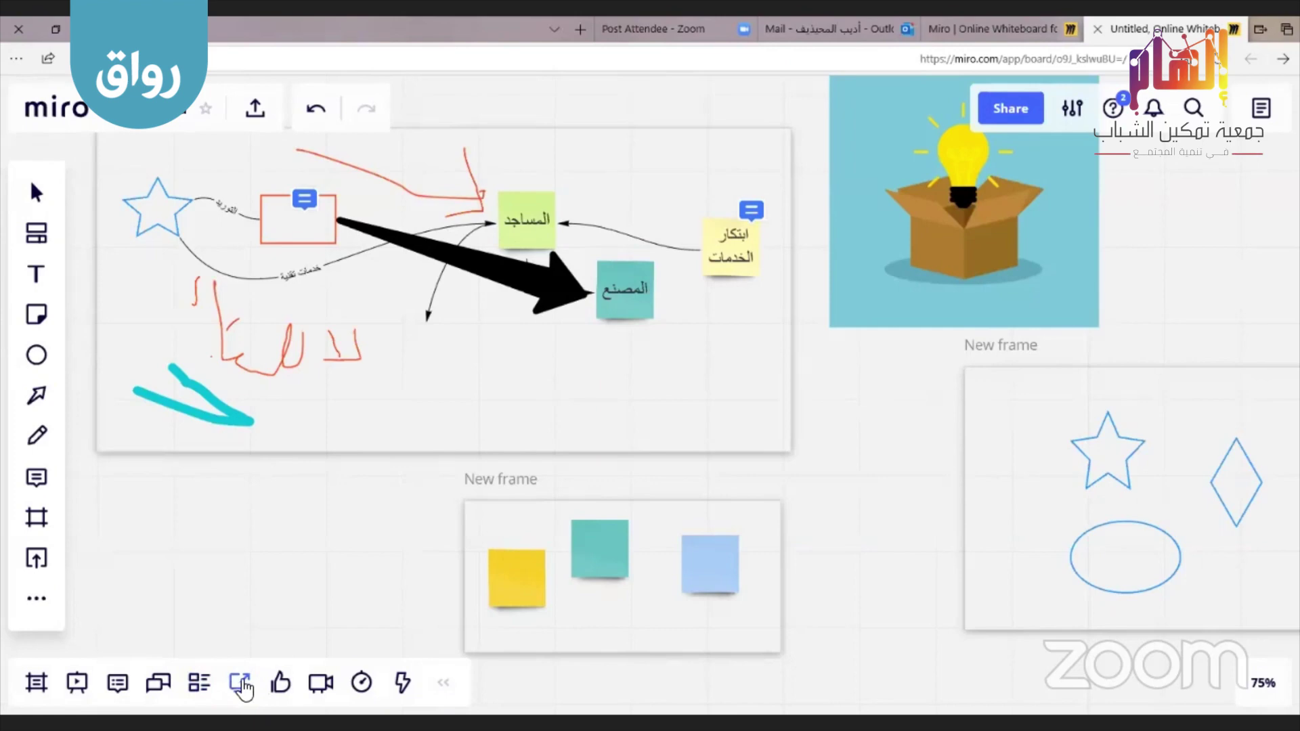
Try the screen sharing feature, and check the voting feature, dismissing its upgrade offer
left_click(241, 683)
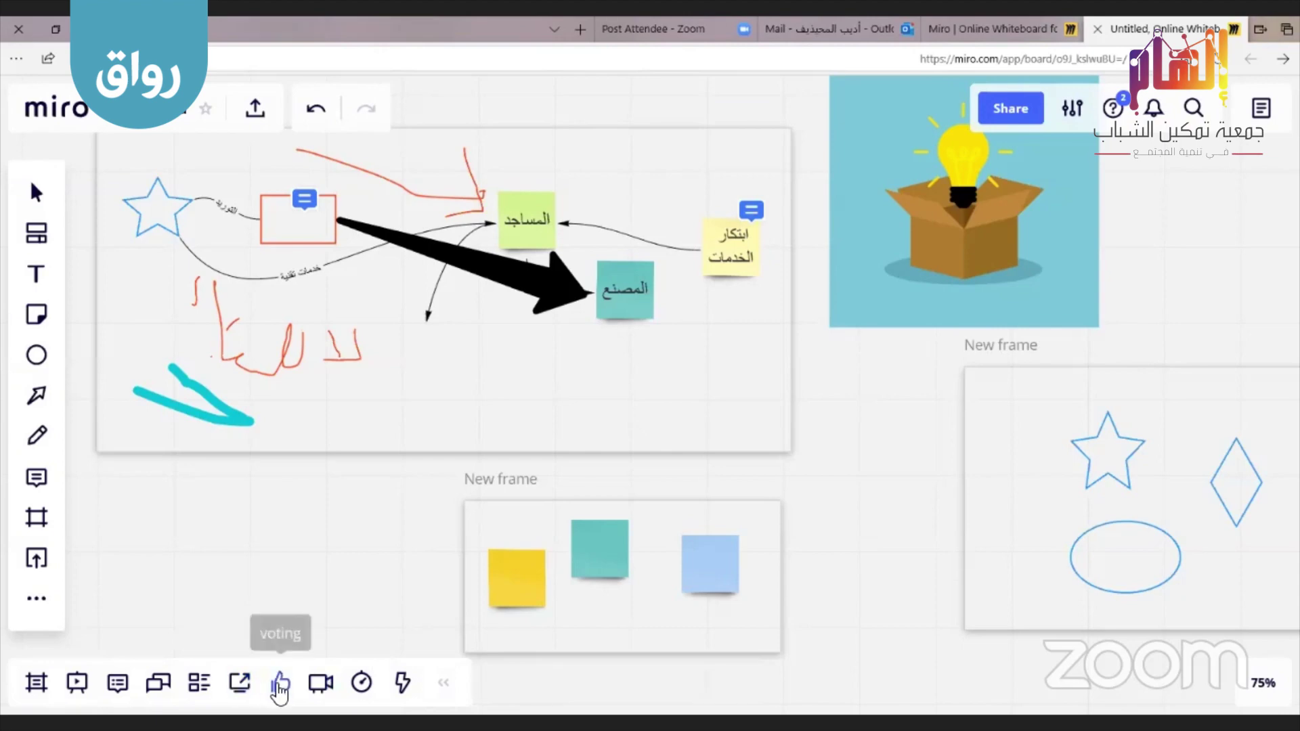
left_click(280, 685)
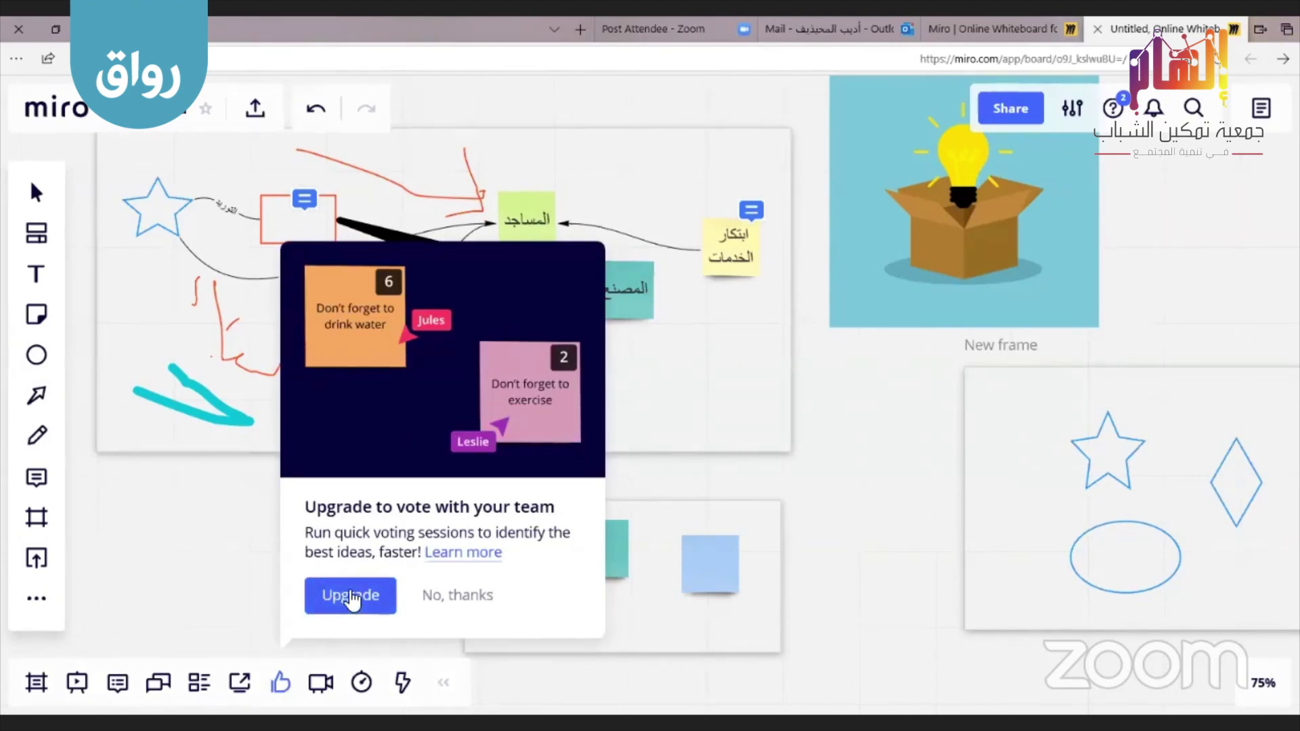
left_click(219, 605)
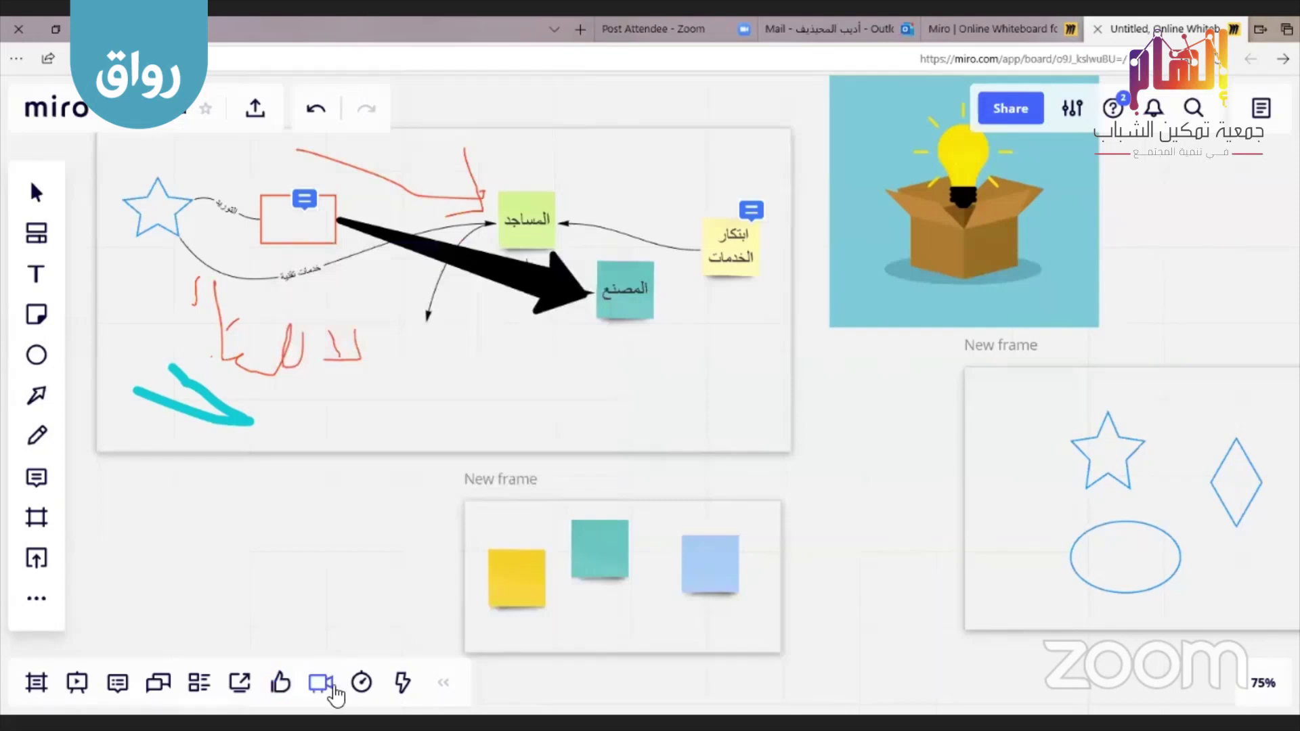
Check the video chat and timer features, dismissing the upgrade offer of each
left_click(322, 685)
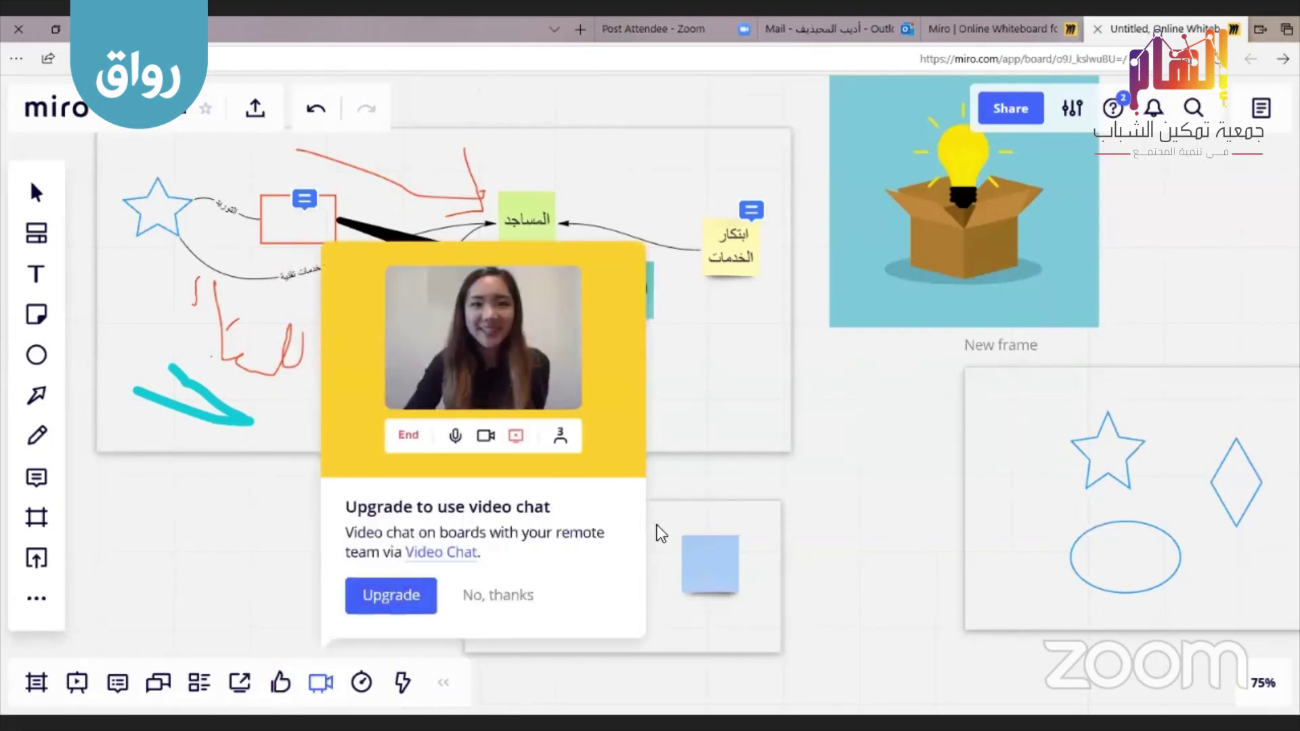
left_click(497, 595)
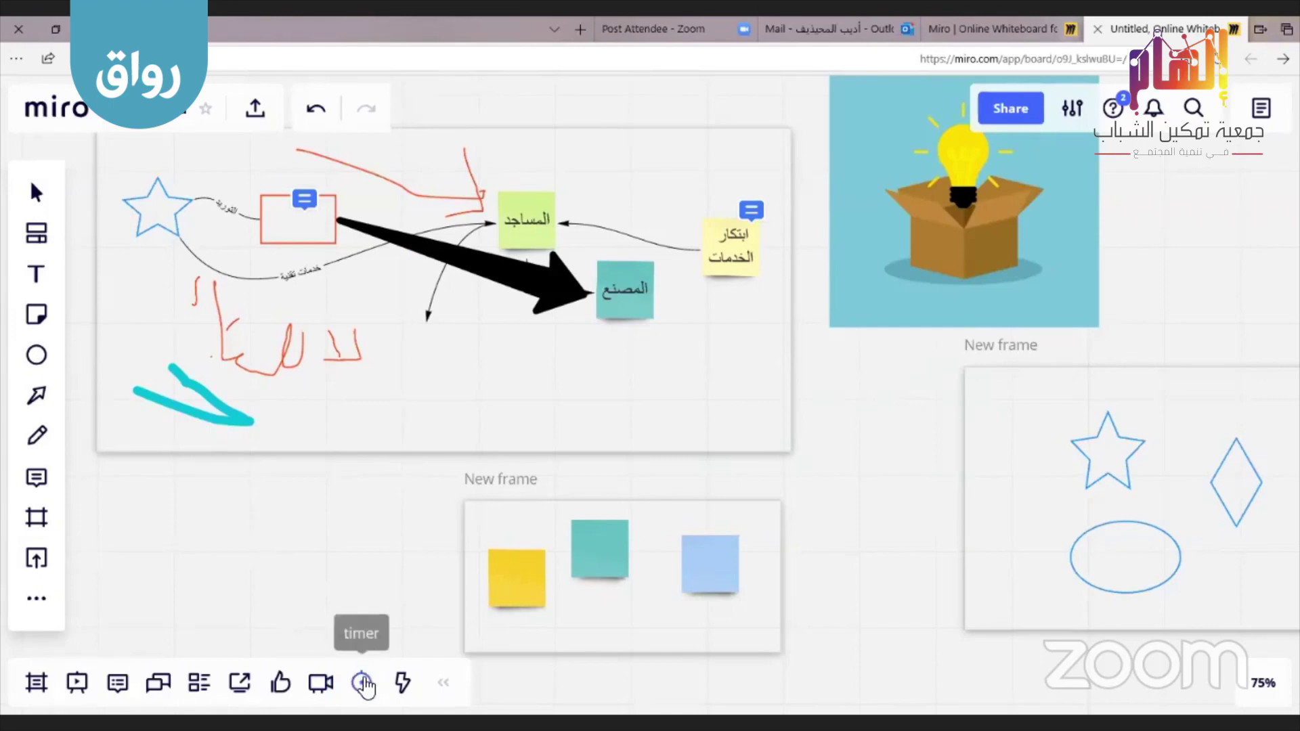
left_click(362, 684)
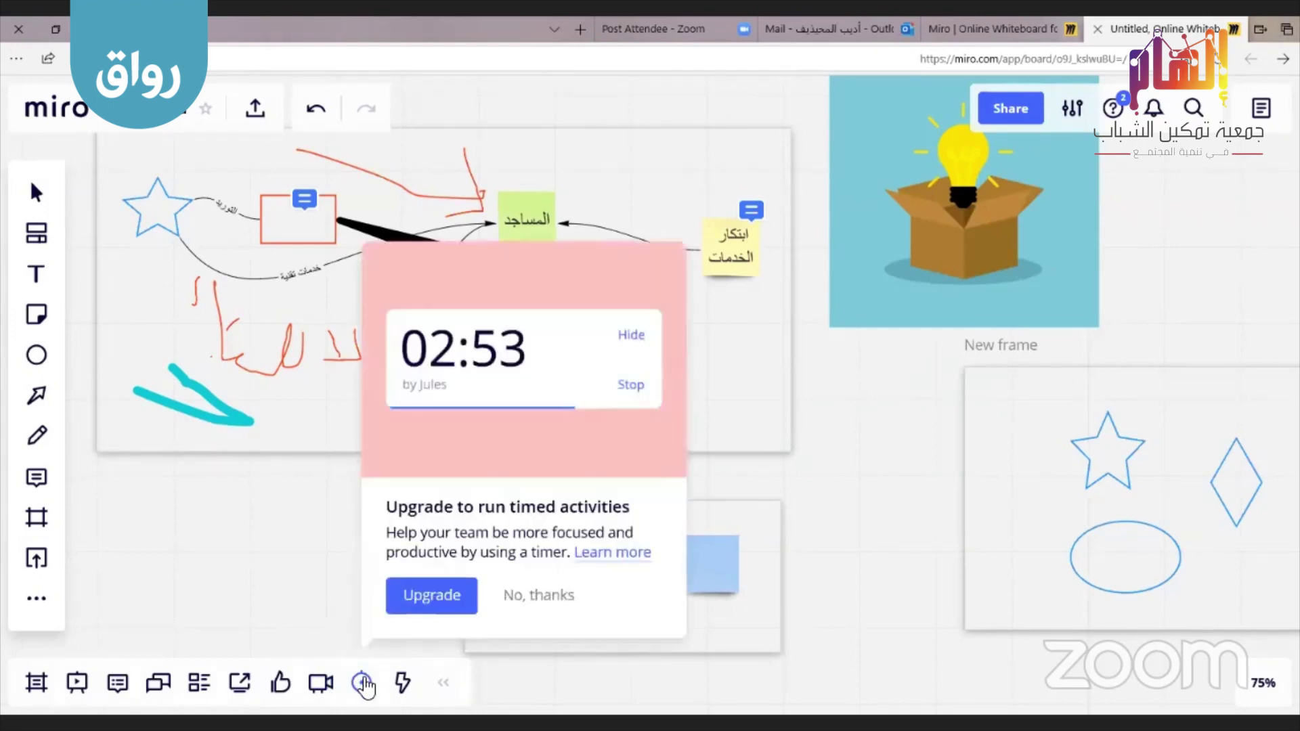
left_click(283, 543)
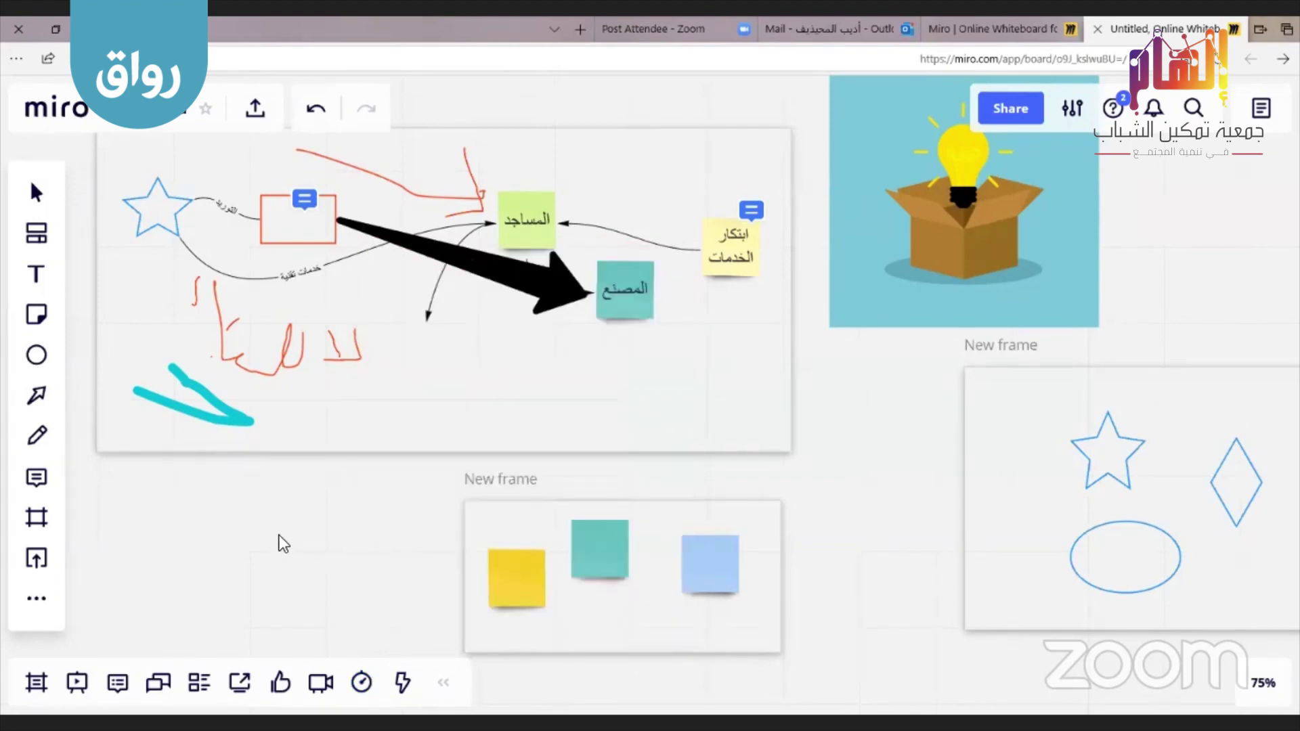
Open the board's activity history to review the recent changes
left_click(403, 685)
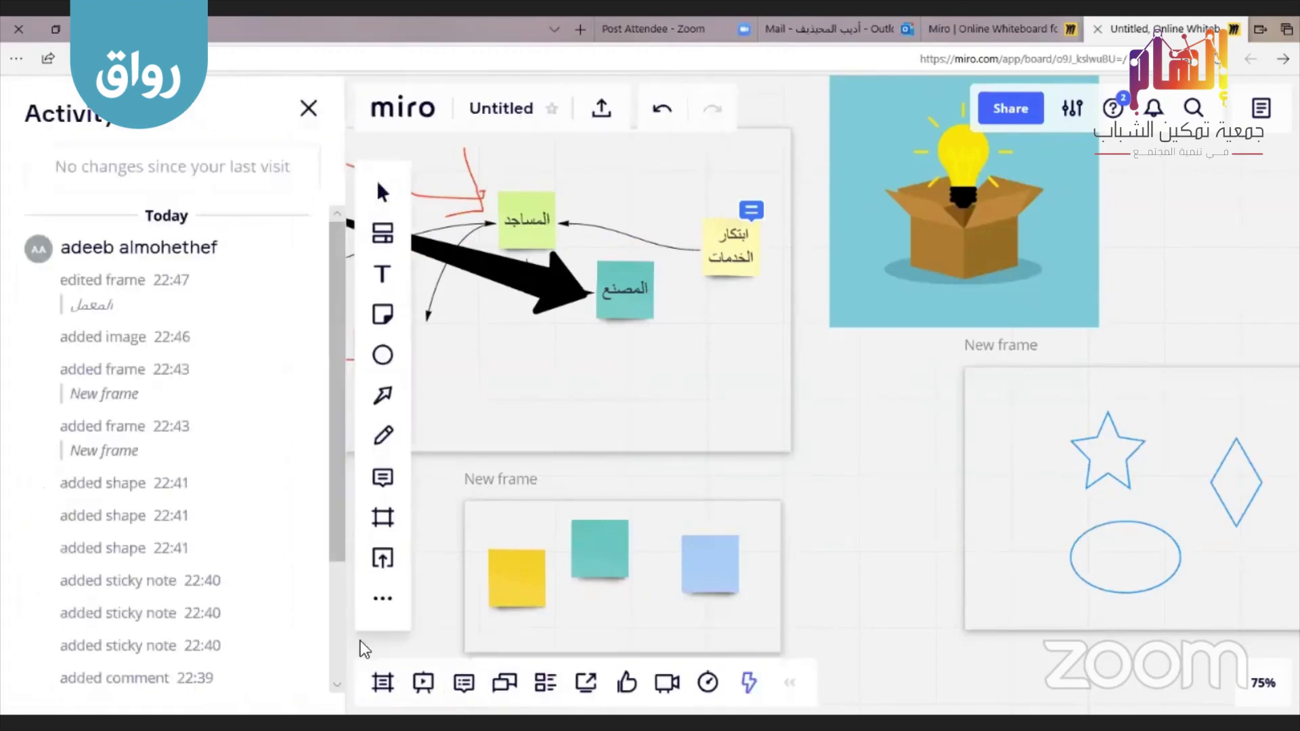
Read through the board's activity history down to the oldest entries, close it, and collapse the collaboration tools
left_click_drag(334, 285, 335, 684)
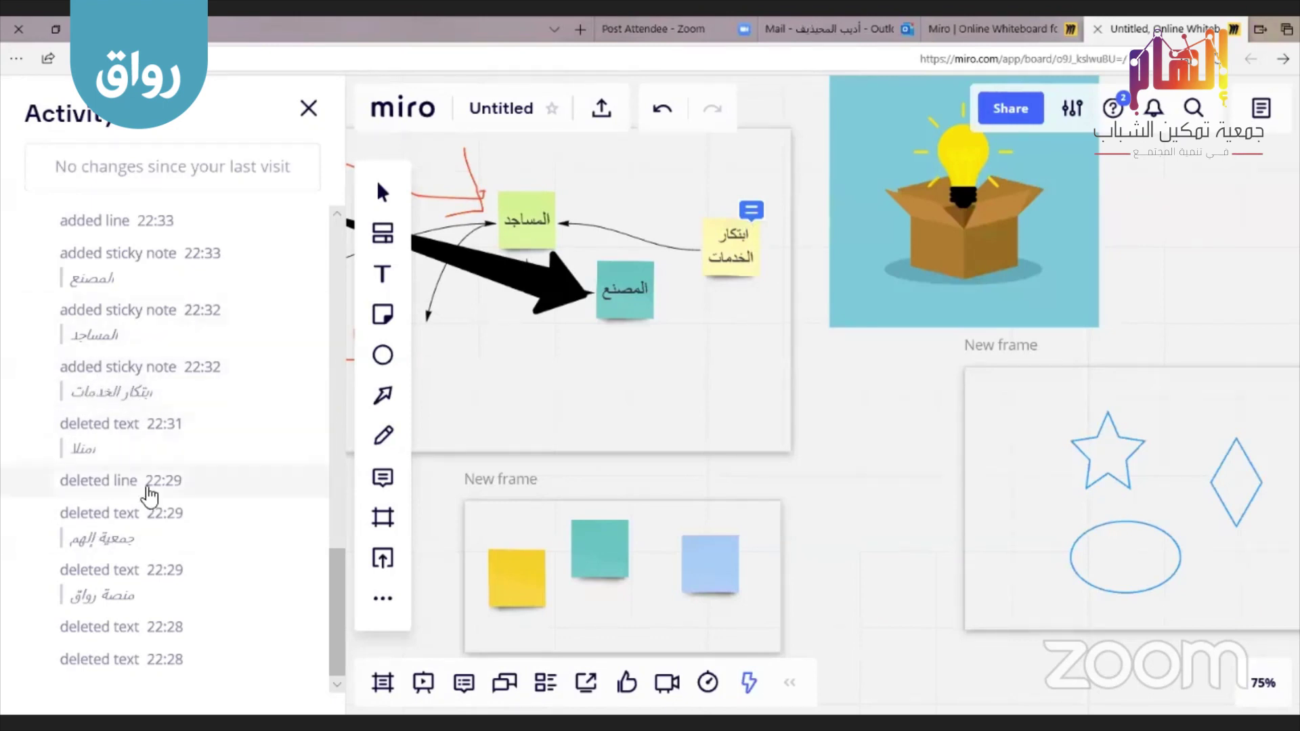
left_click_drag(335, 595, 339, 248)
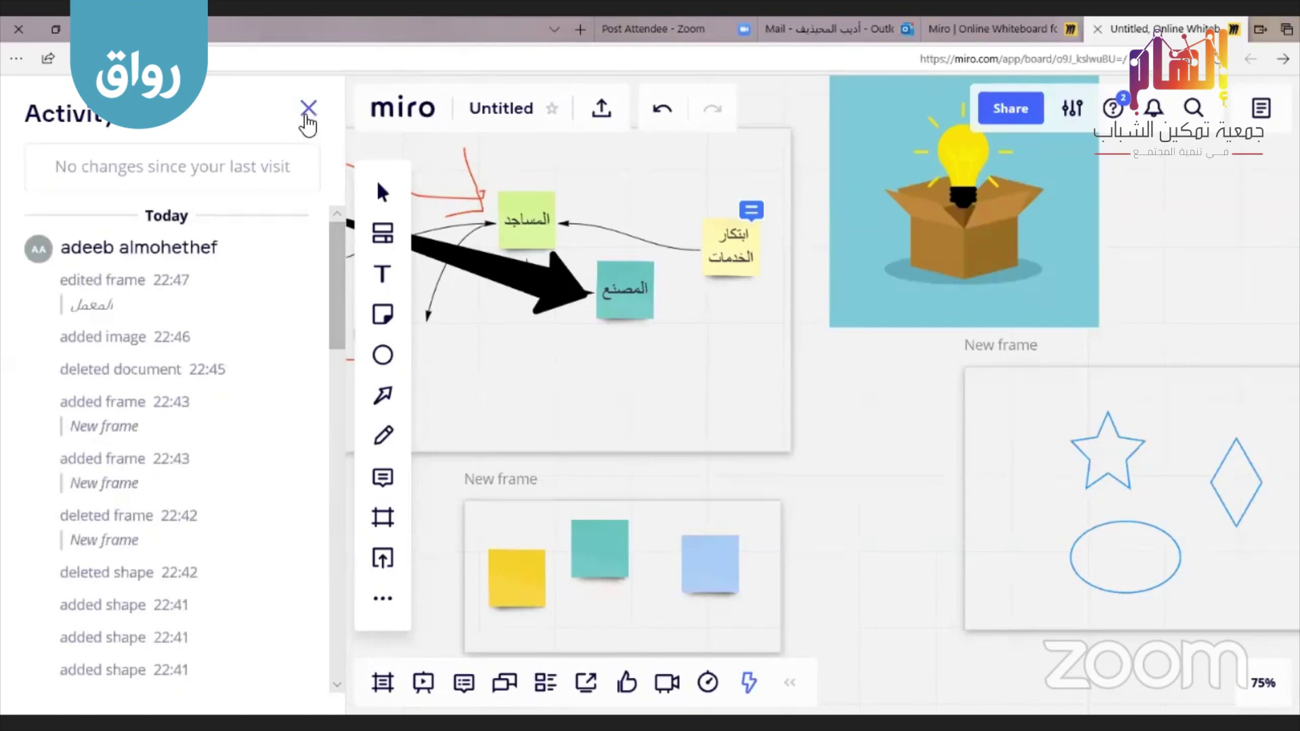
left_click(308, 112)
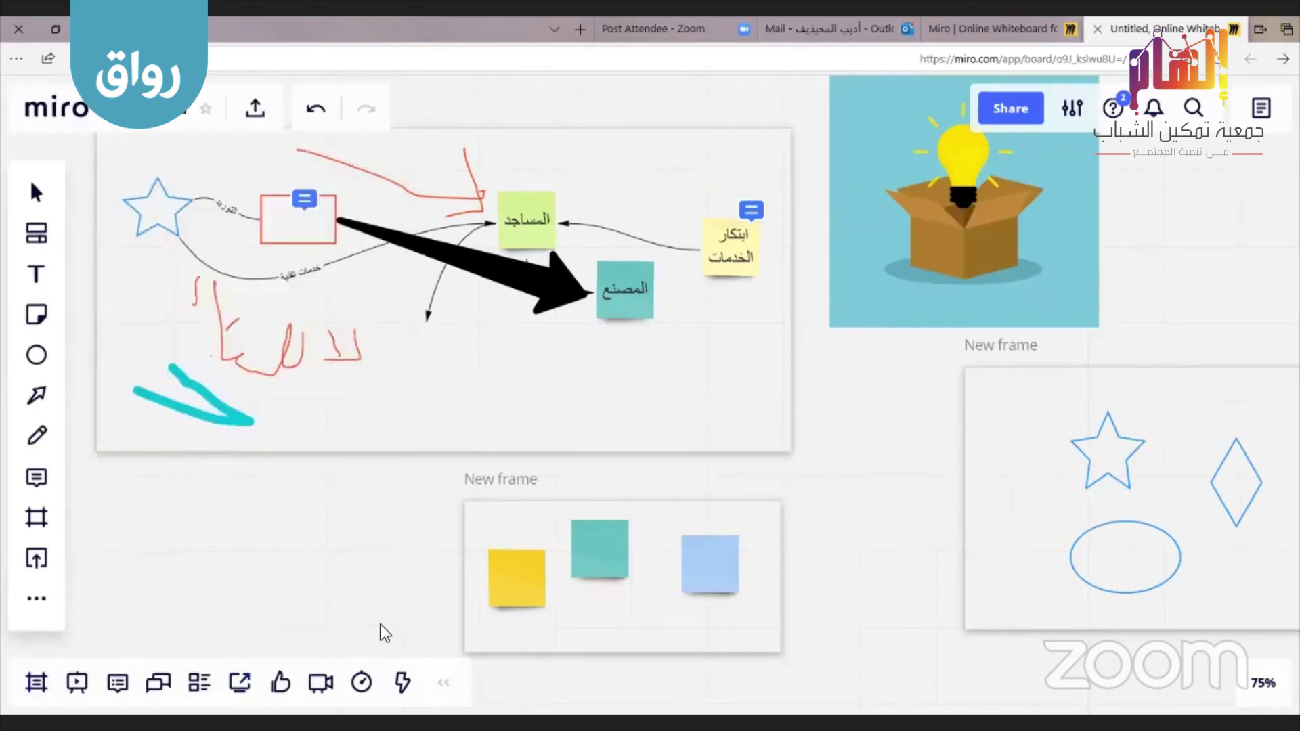
left_click(444, 689)
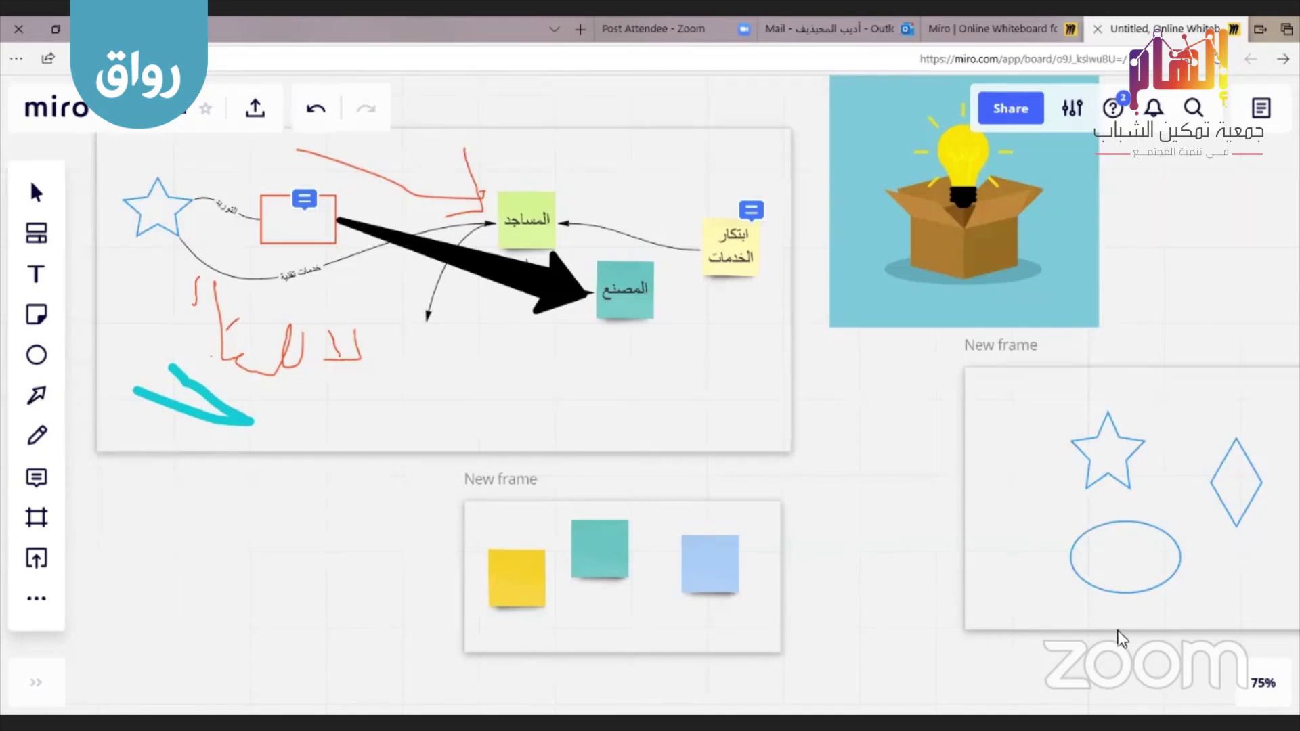
Show the board's overview map and hide it after viewing
mouse_move(1265, 684)
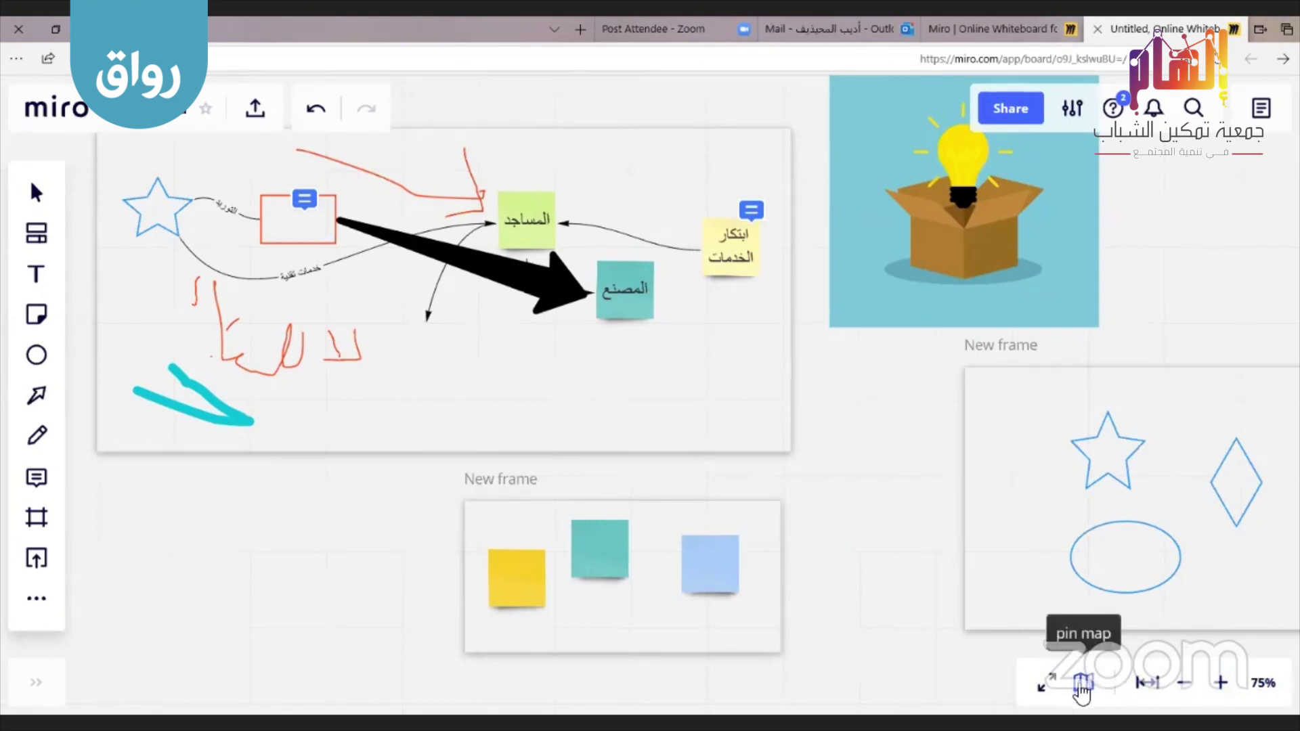
mouse_move(1082, 687)
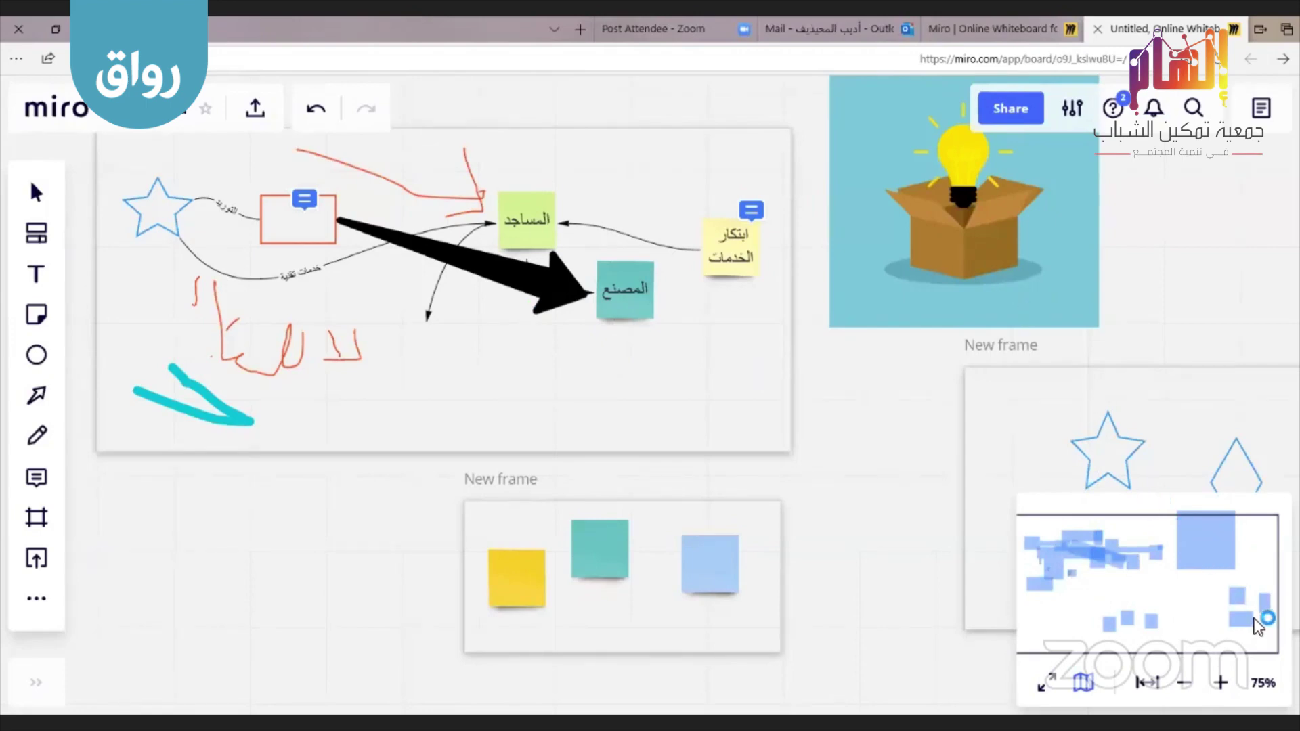
left_click(1083, 682)
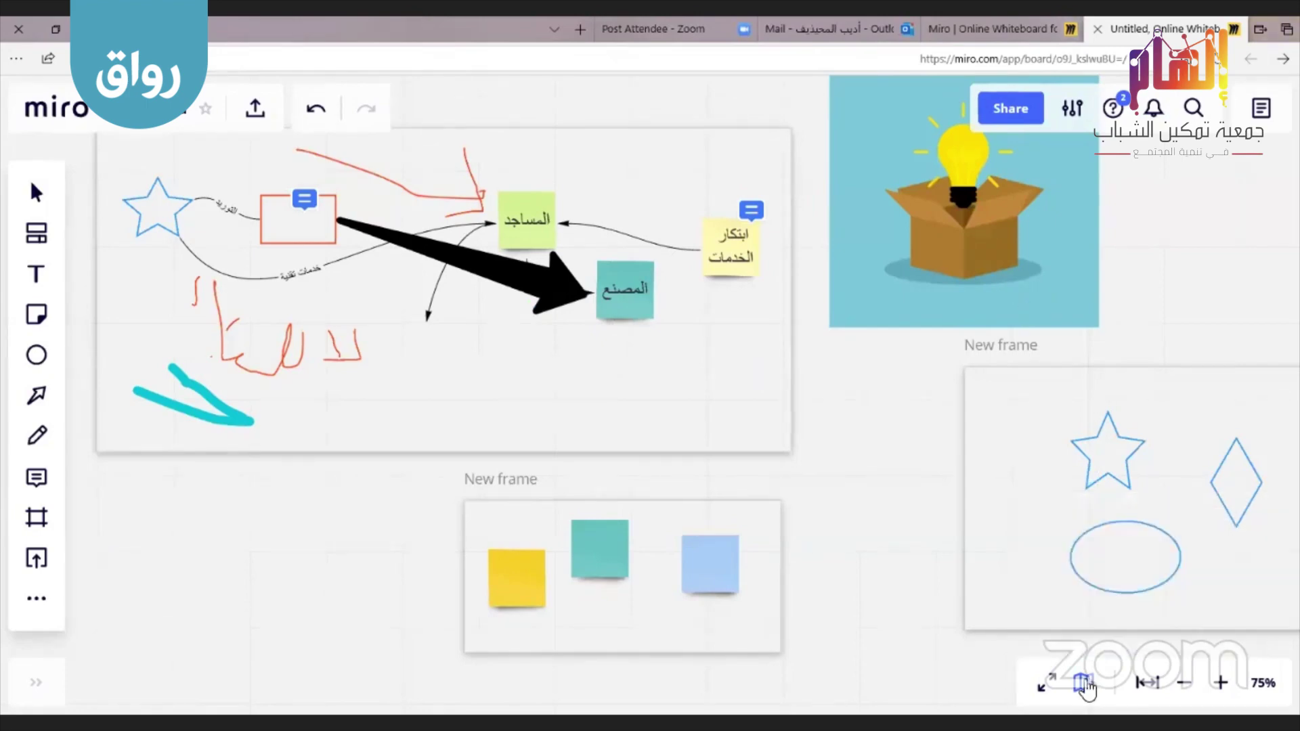
View the board in full screen at 100% zoom, and return to the normal window at 50% zoom
left_click(1047, 688)
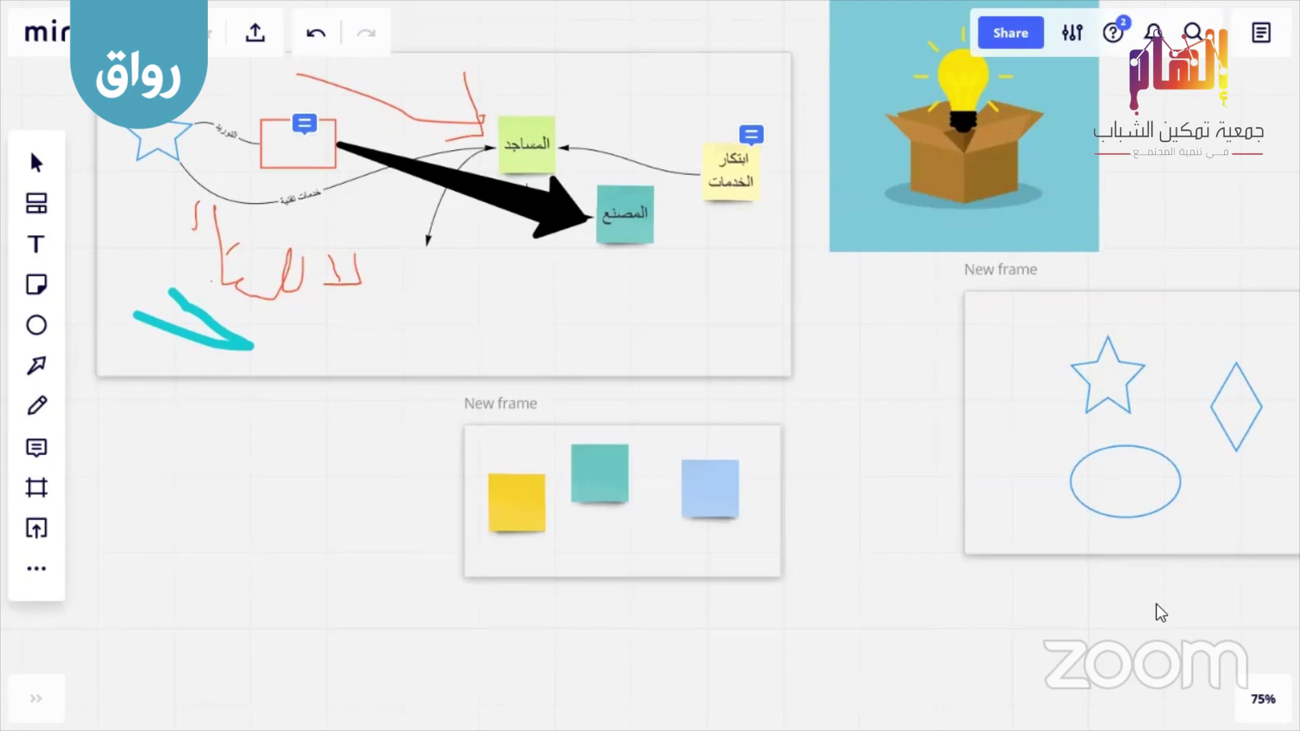
left_click(1263, 699)
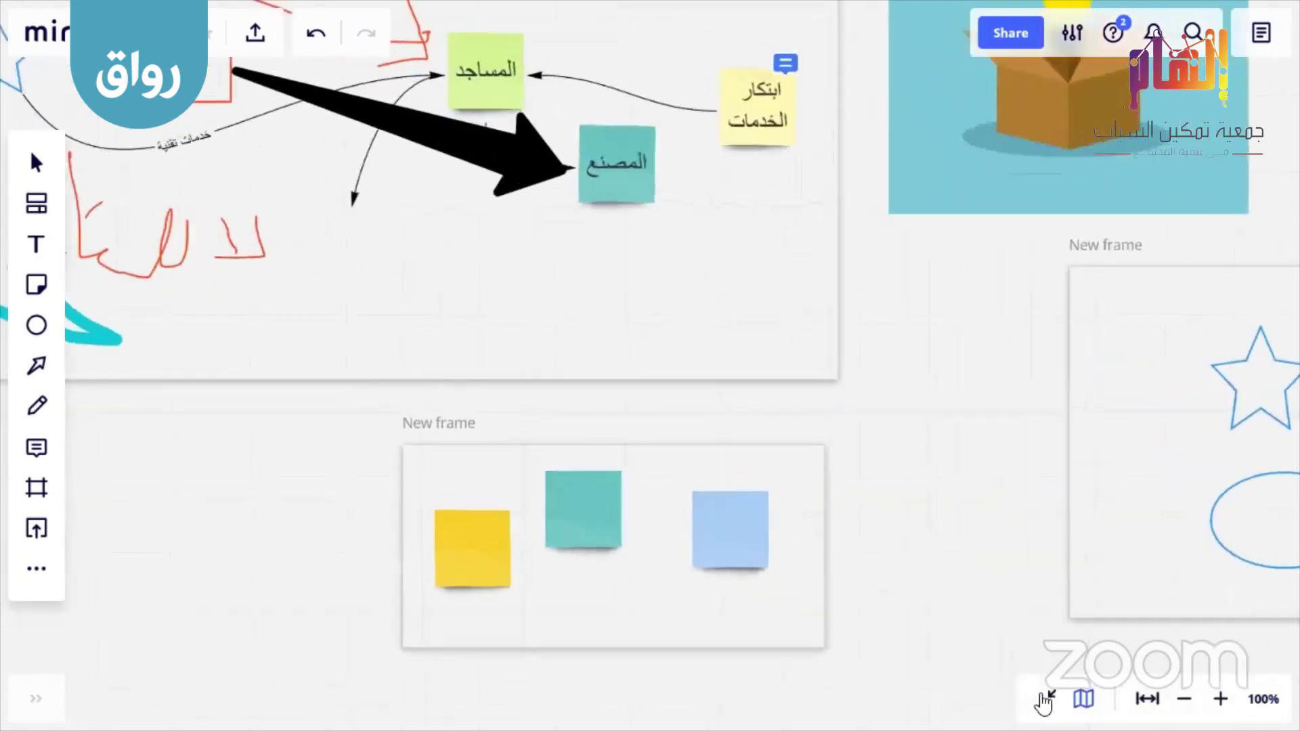
left_click(1046, 698)
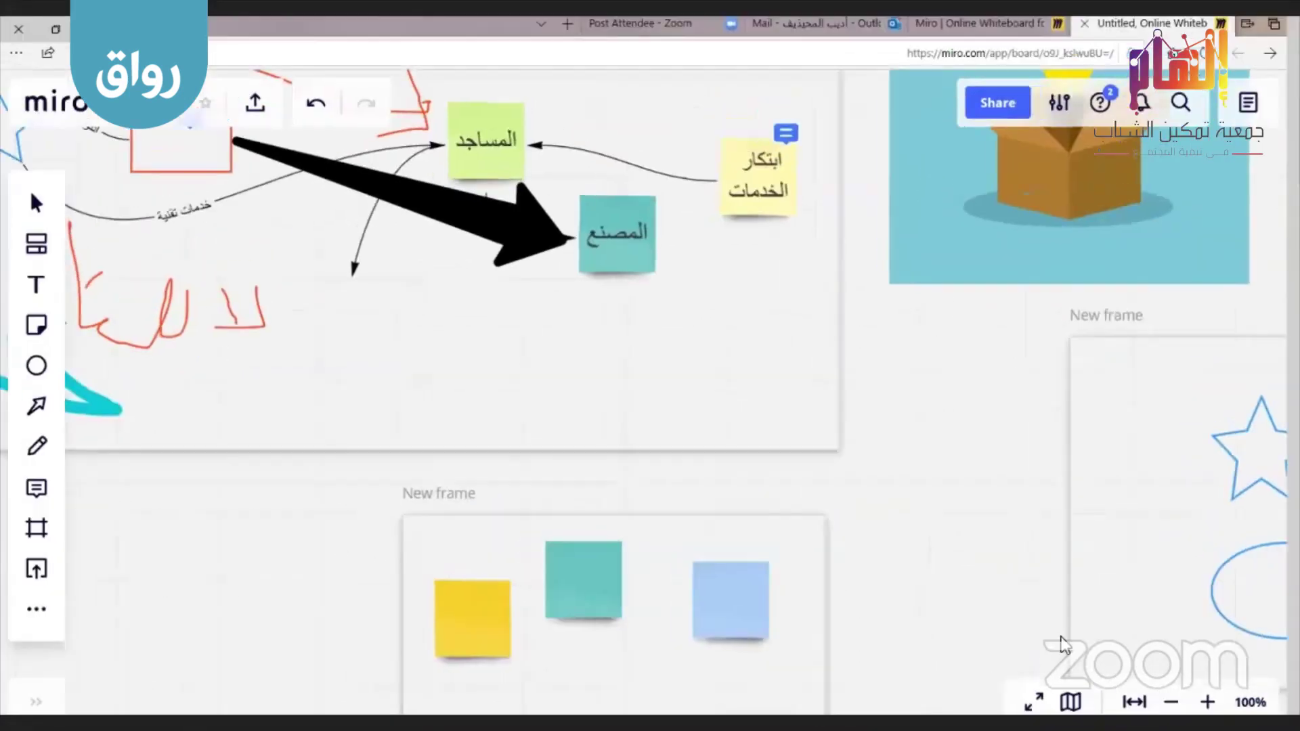
left_click(1185, 689)
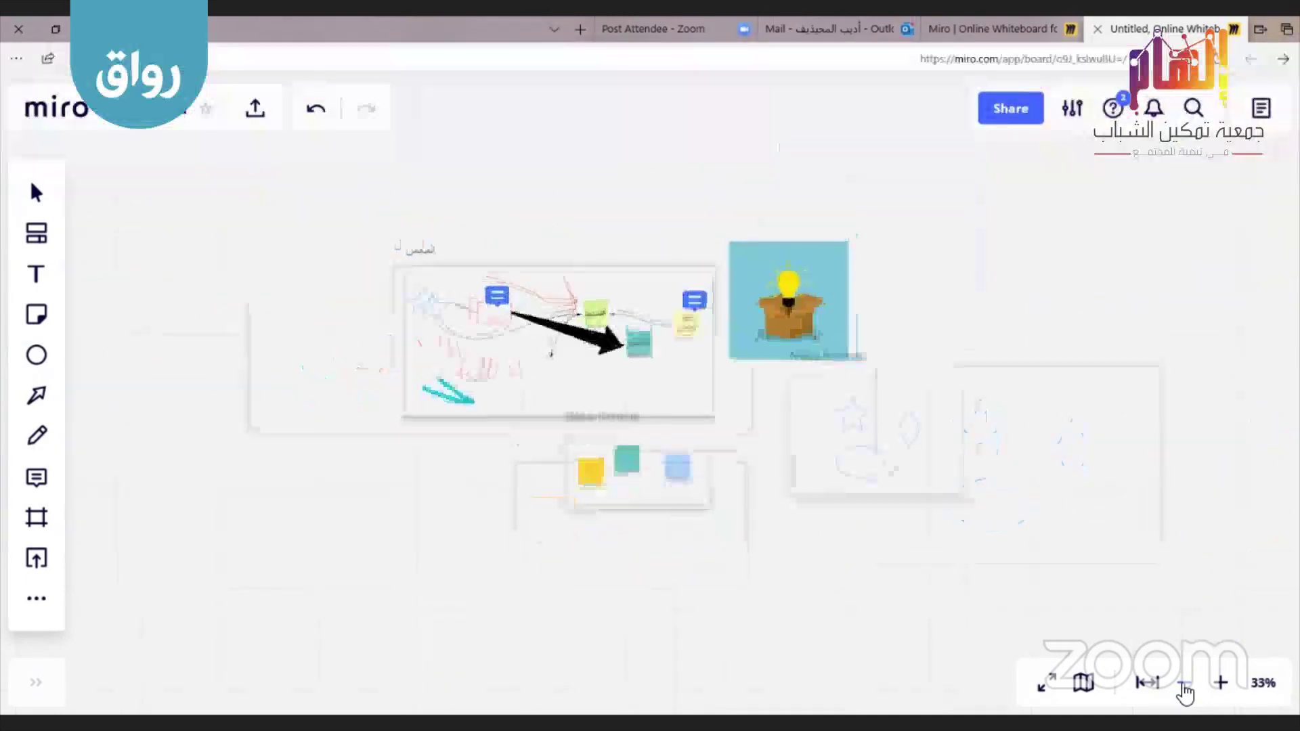
left_click(1226, 683)
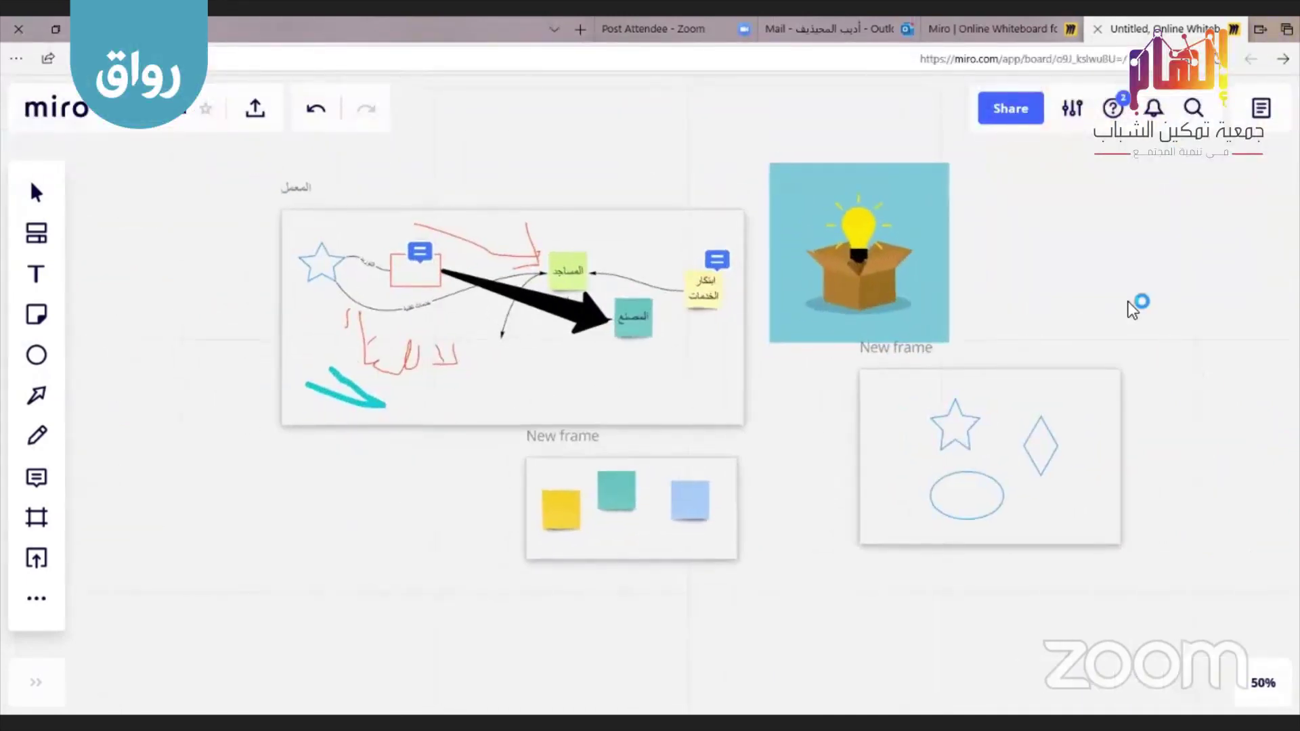
Search the board for "المصنع" and go to the matching sticky note
left_click(1198, 110)
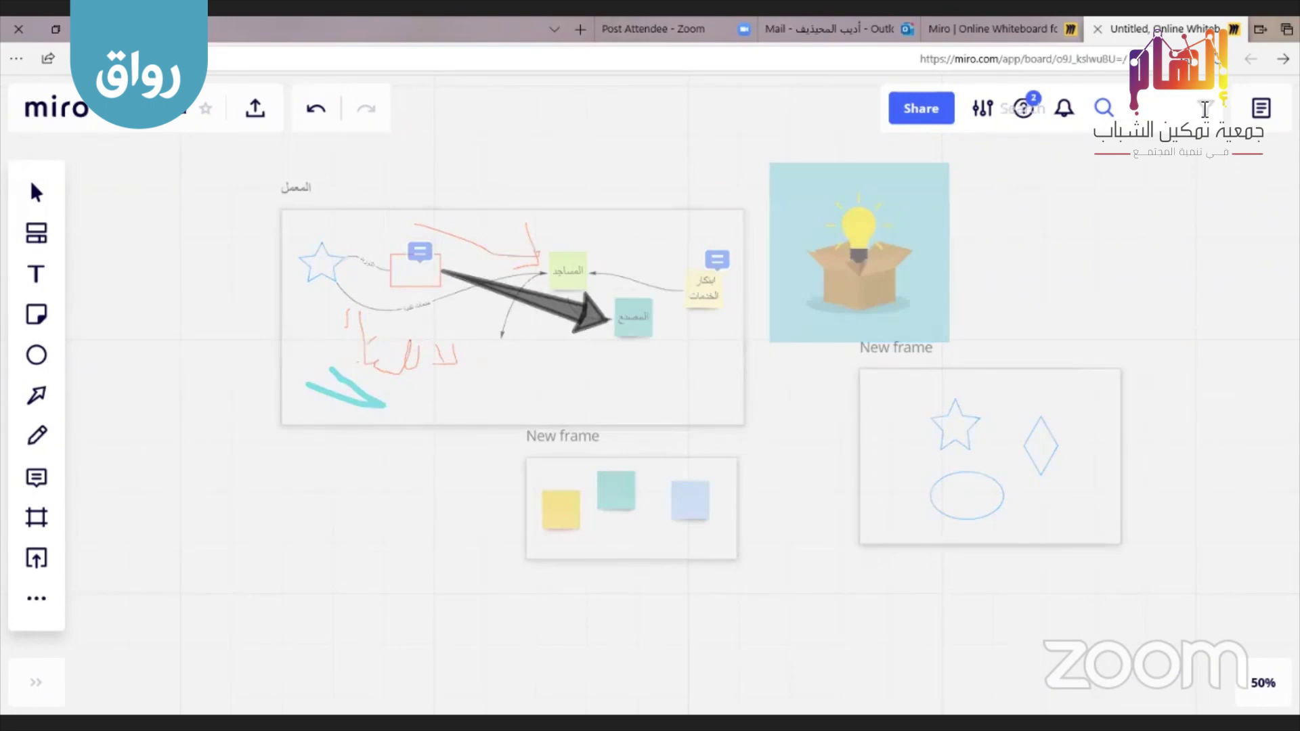
type("المصنع")
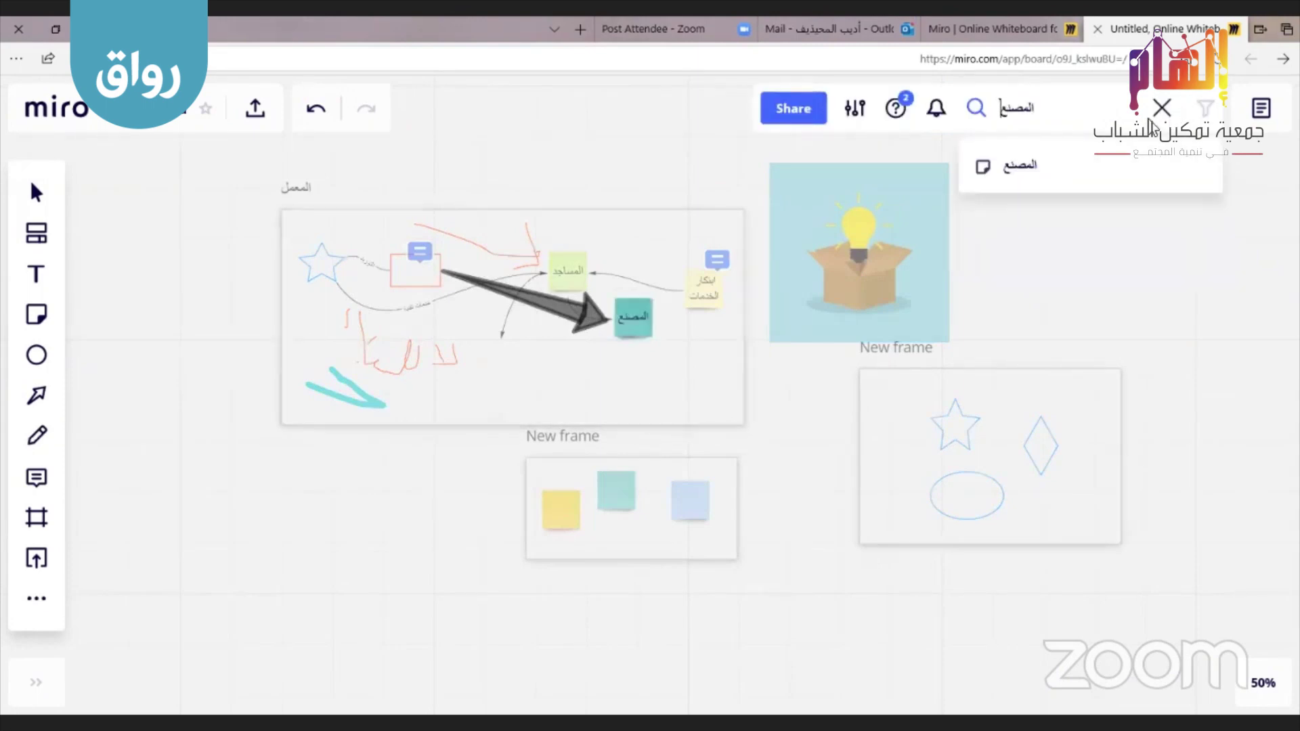
left_click(1067, 178)
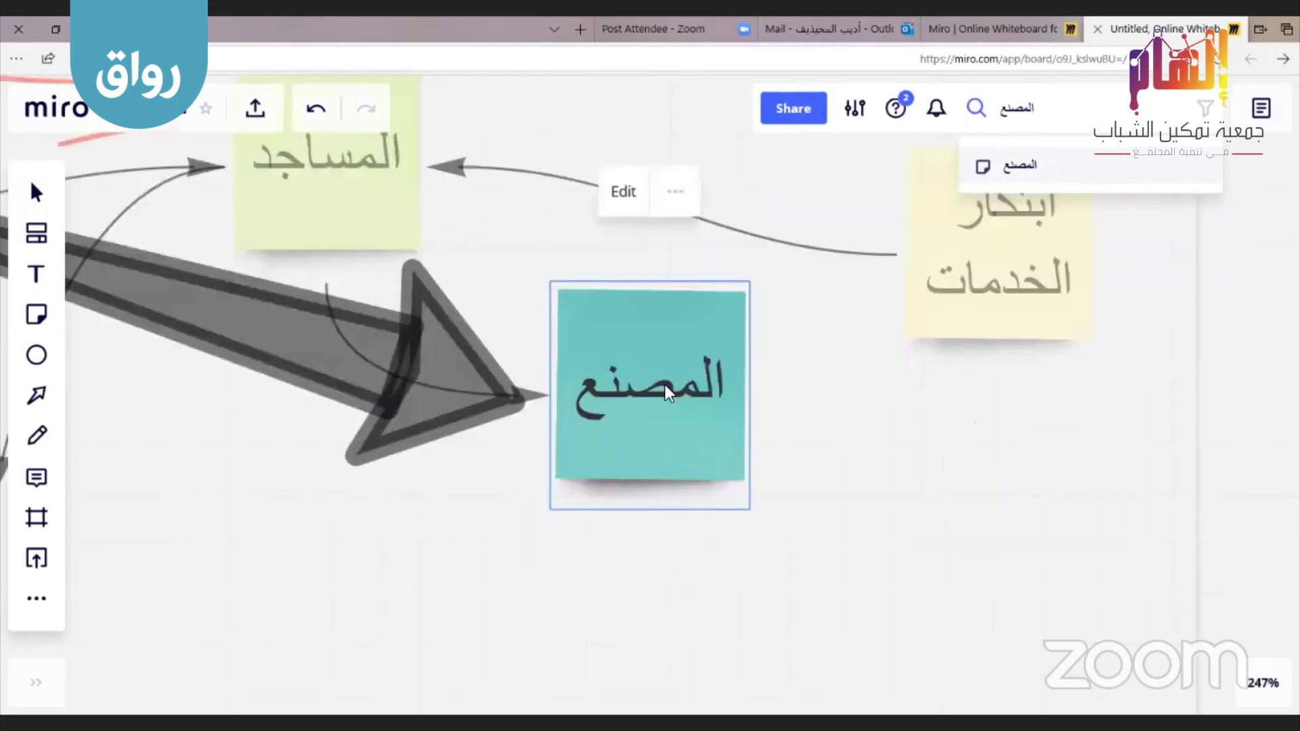
Search the board for "ابتكار", go to the "ابتكار الخدمات" sticky note, and clear the search
left_click(1050, 113)
left_click(1162, 108)
type("اتكار")
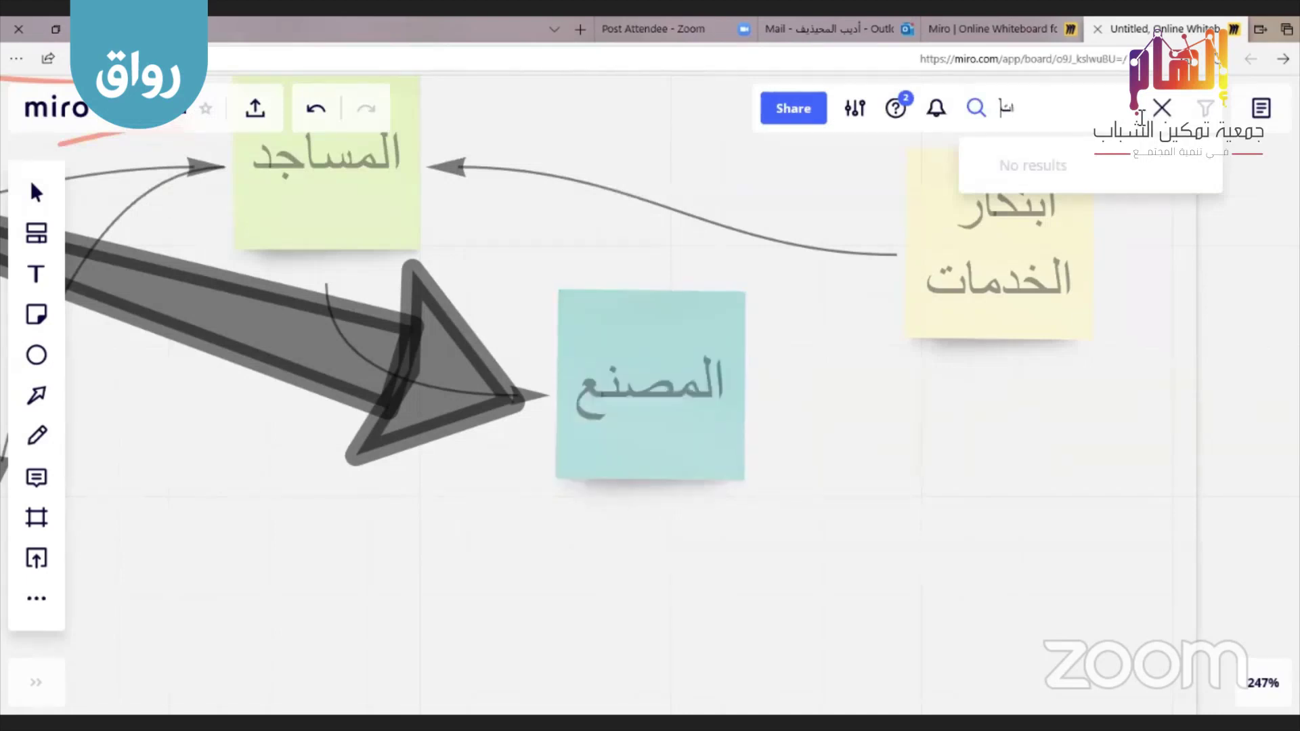
key("BackSpace")
key("BackSpace")
key("BackSpace")
key("BackSpace")
type("بتكا")
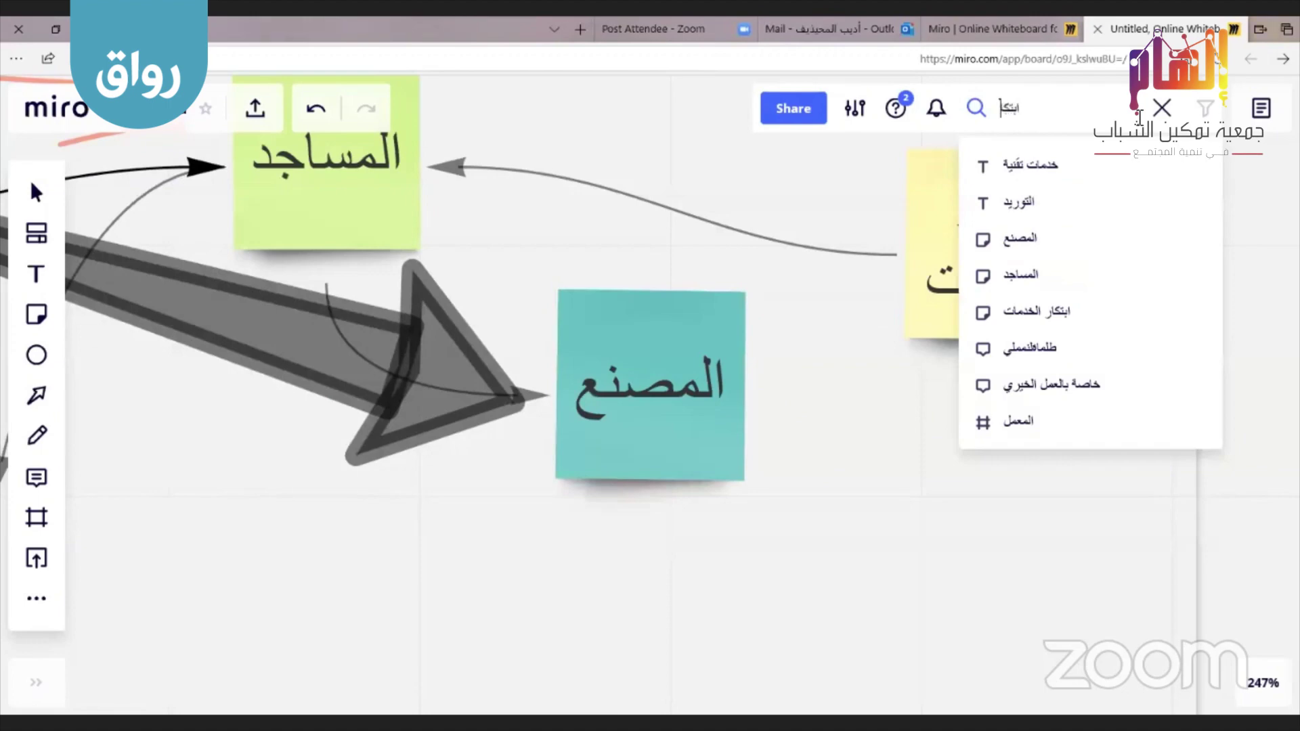
type("ر")
left_click(1036, 164)
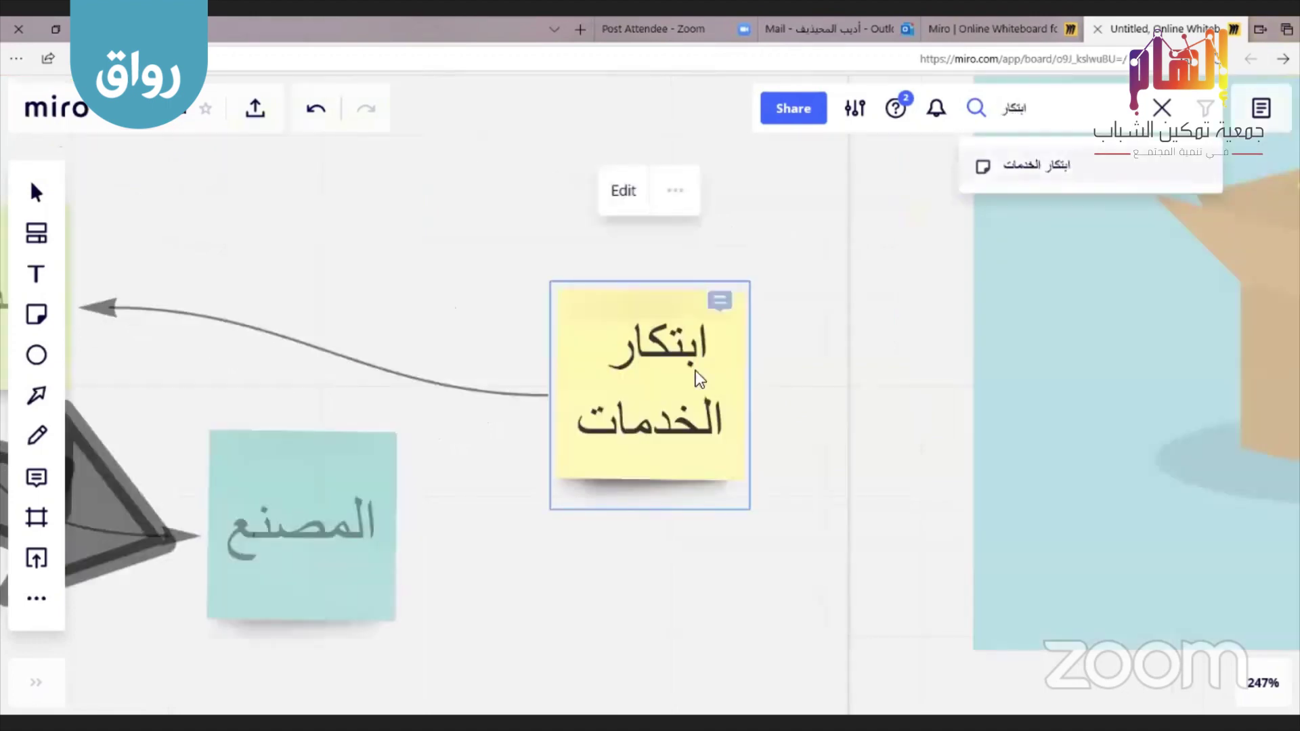
left_click(1162, 108)
Zoom the board out to 50% so that all frames fit in view
mouse_move(1184, 692)
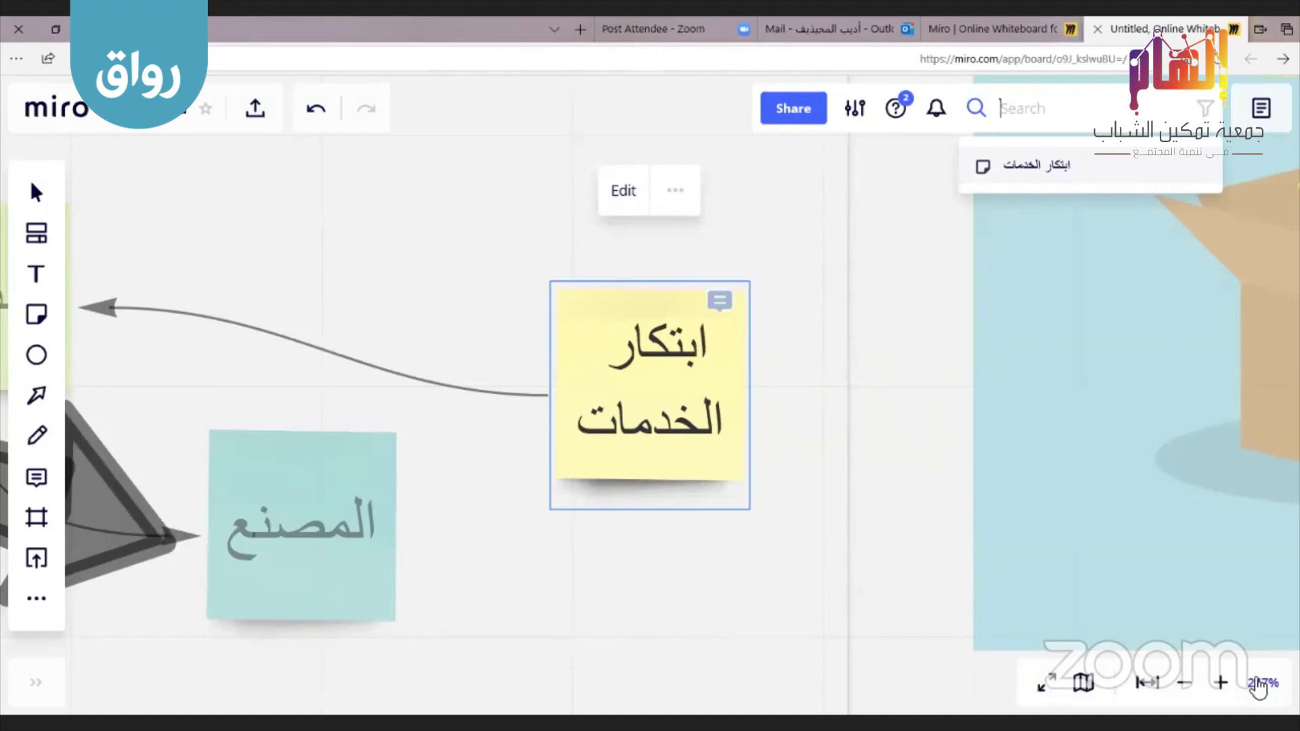
left_click(1184, 684)
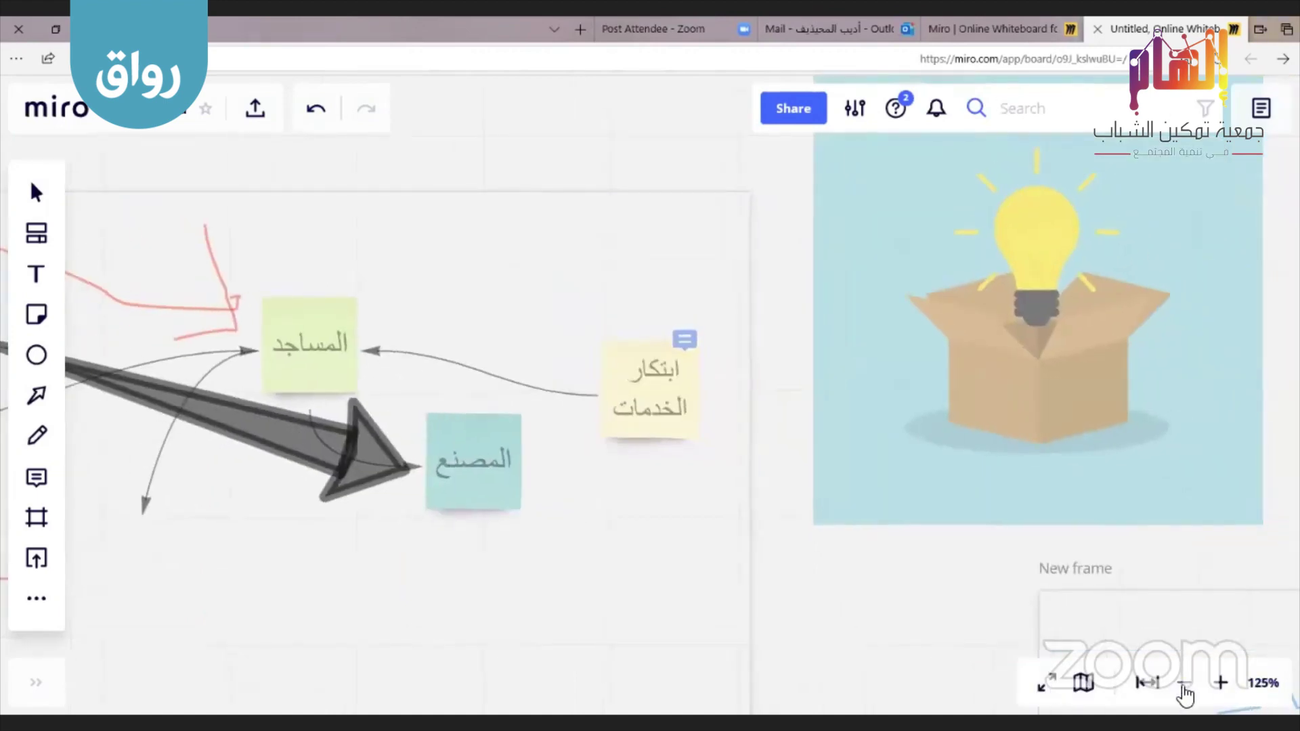
left_click(1183, 684)
left_click(1183, 683)
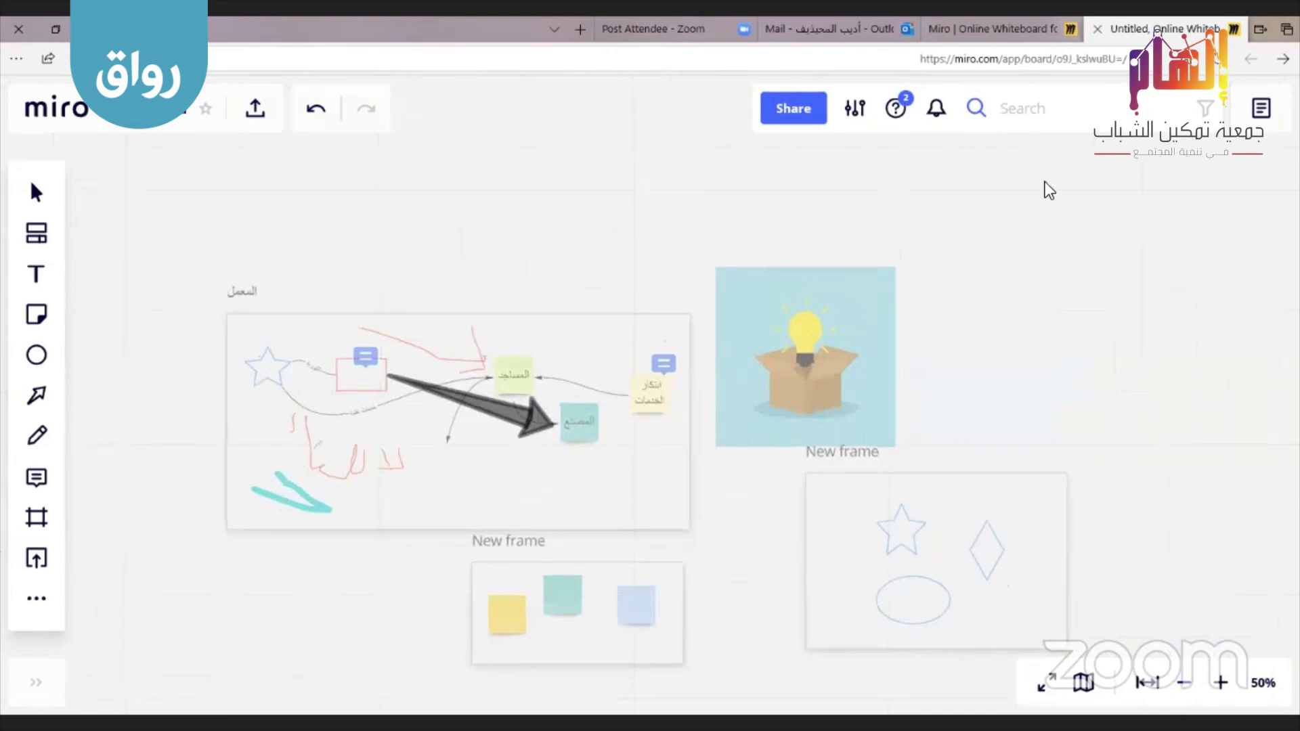
Read through the feed of all updates and view the board's notes, closing each one after viewing
left_click(937, 111)
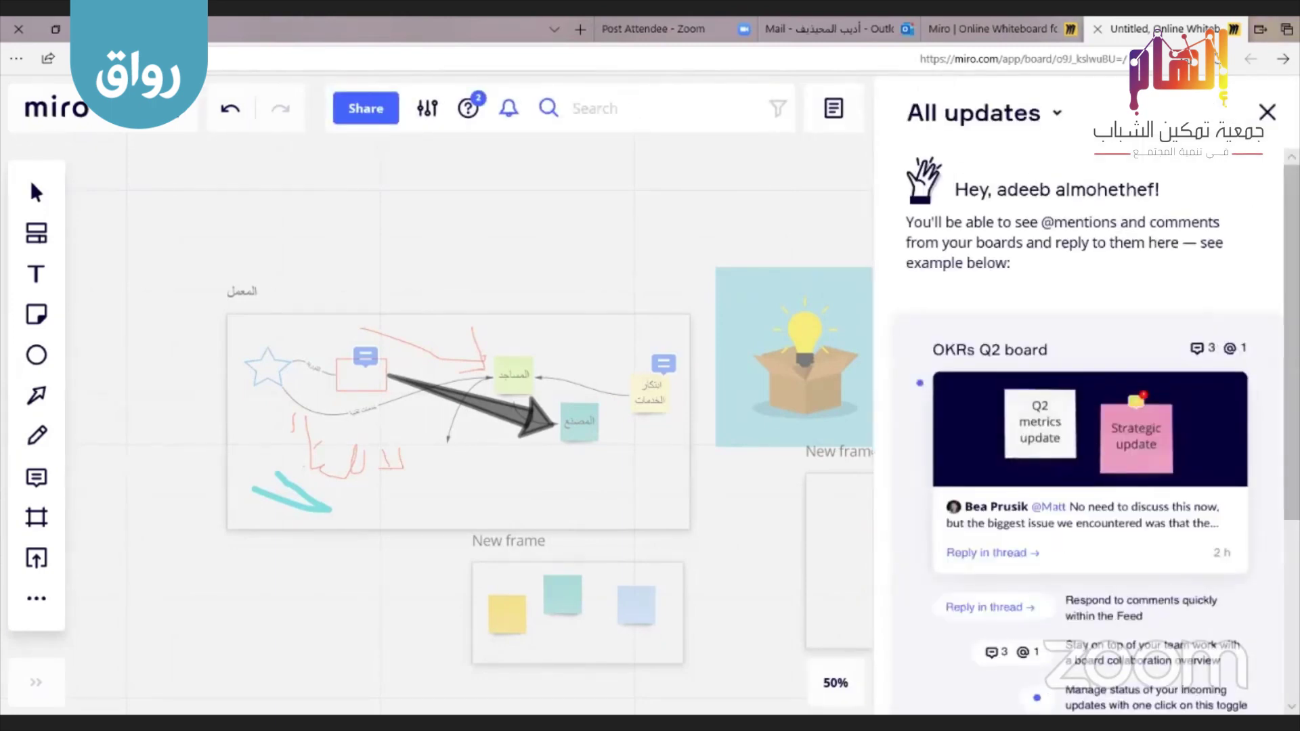
scroll(1006, 173, "down", 5)
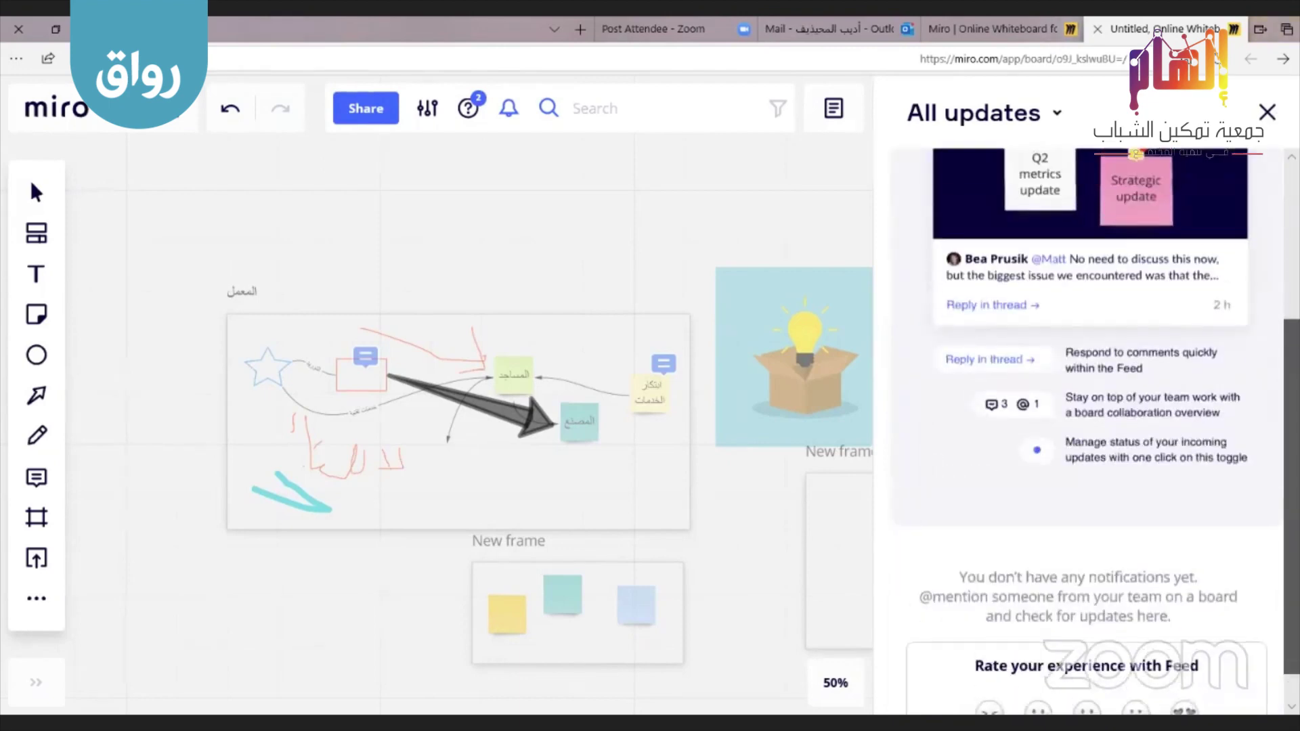
scroll(1007, 174, "up", 5)
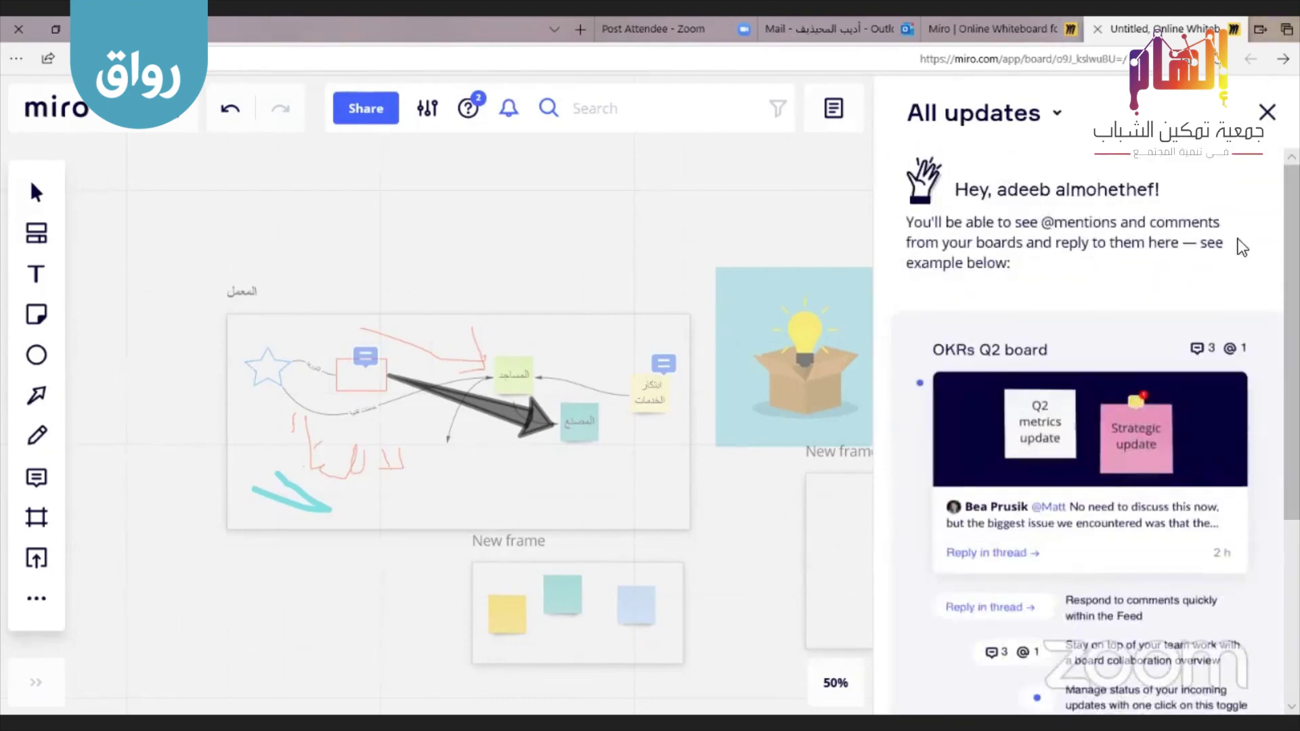
scroll(1150, 406, "down", 5)
scroll(1151, 407, "up", 5)
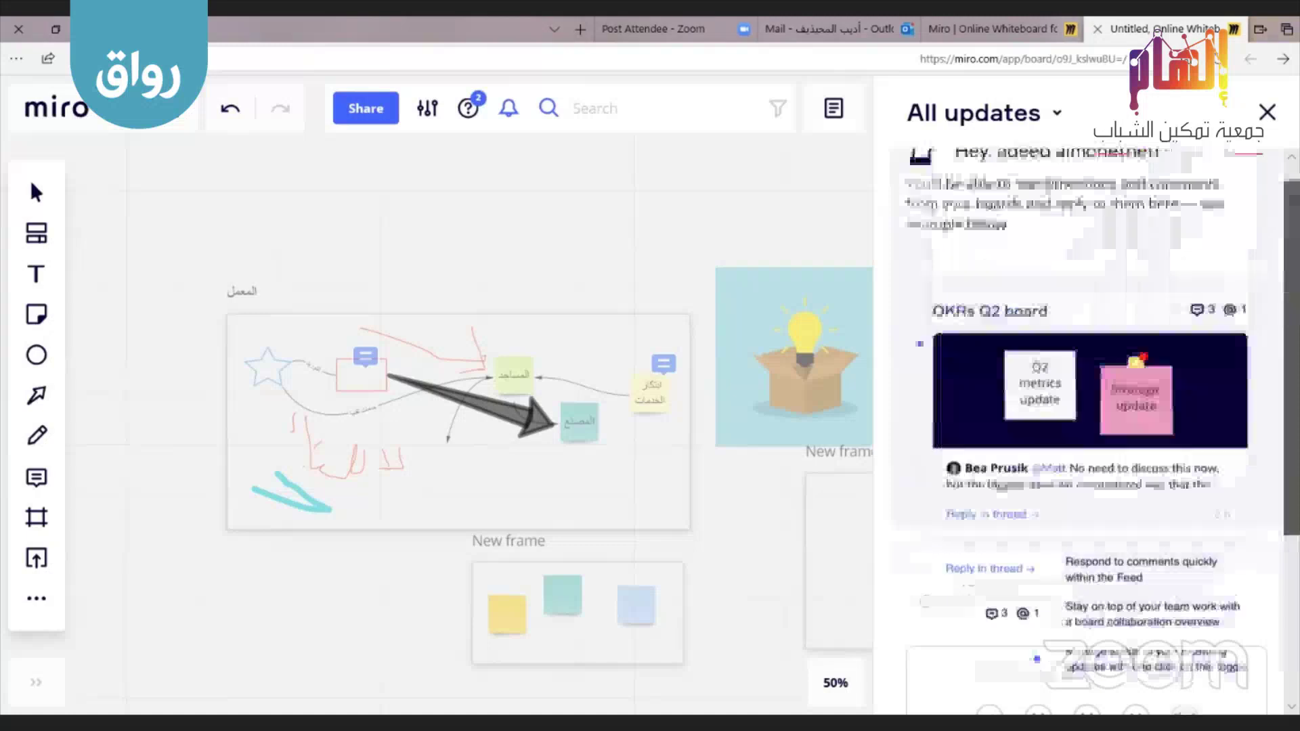
left_click(1267, 111)
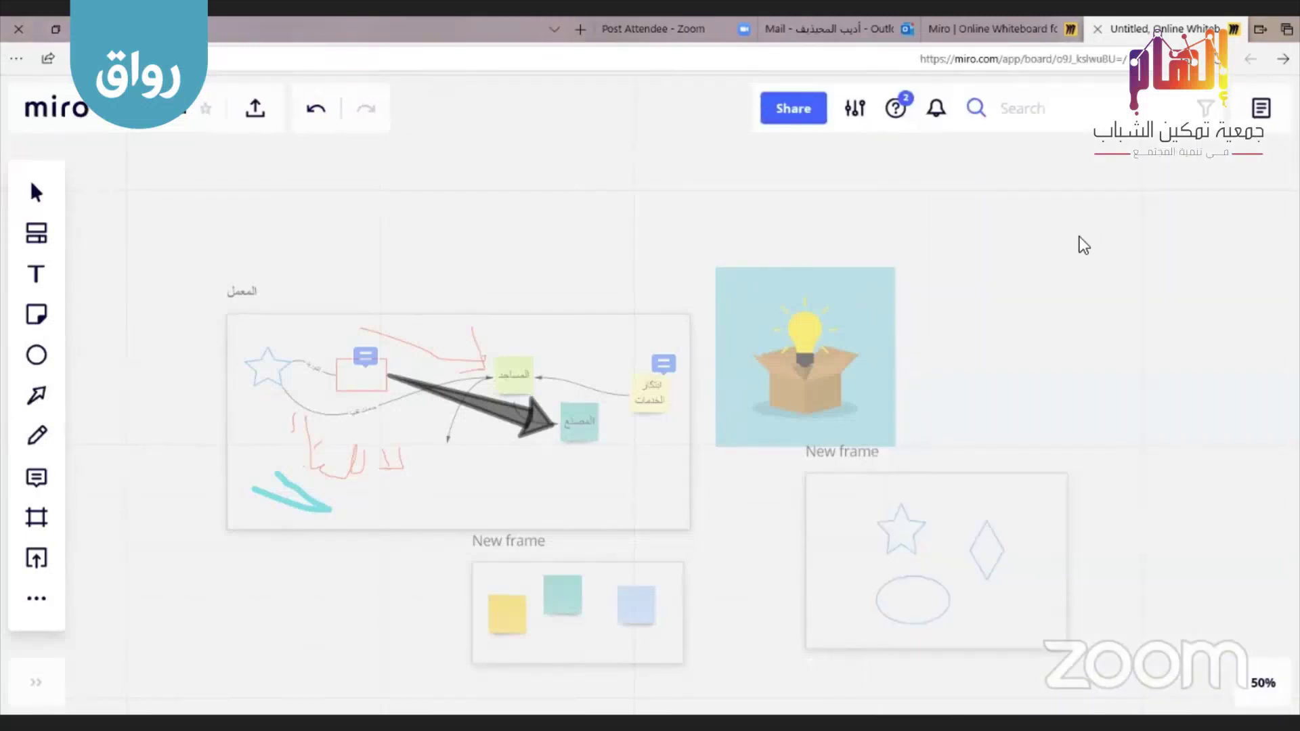
left_click(1254, 110)
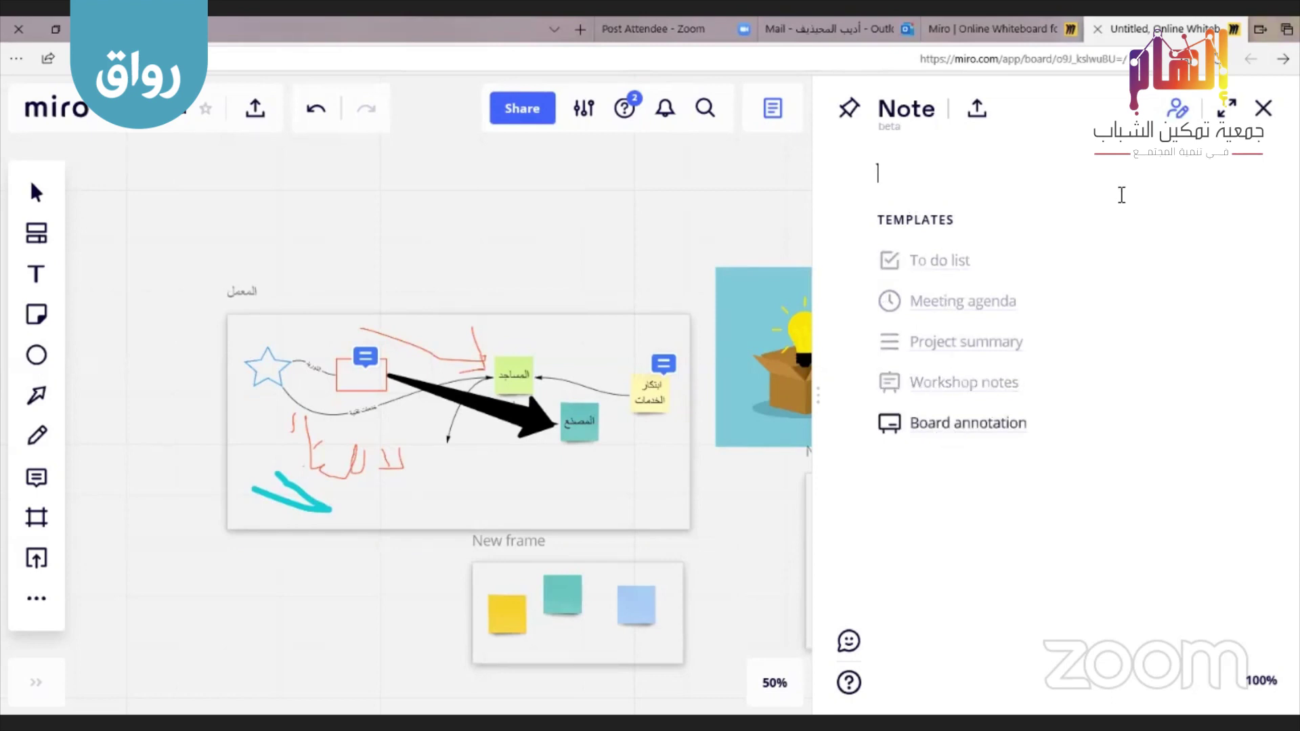
left_click(1263, 109)
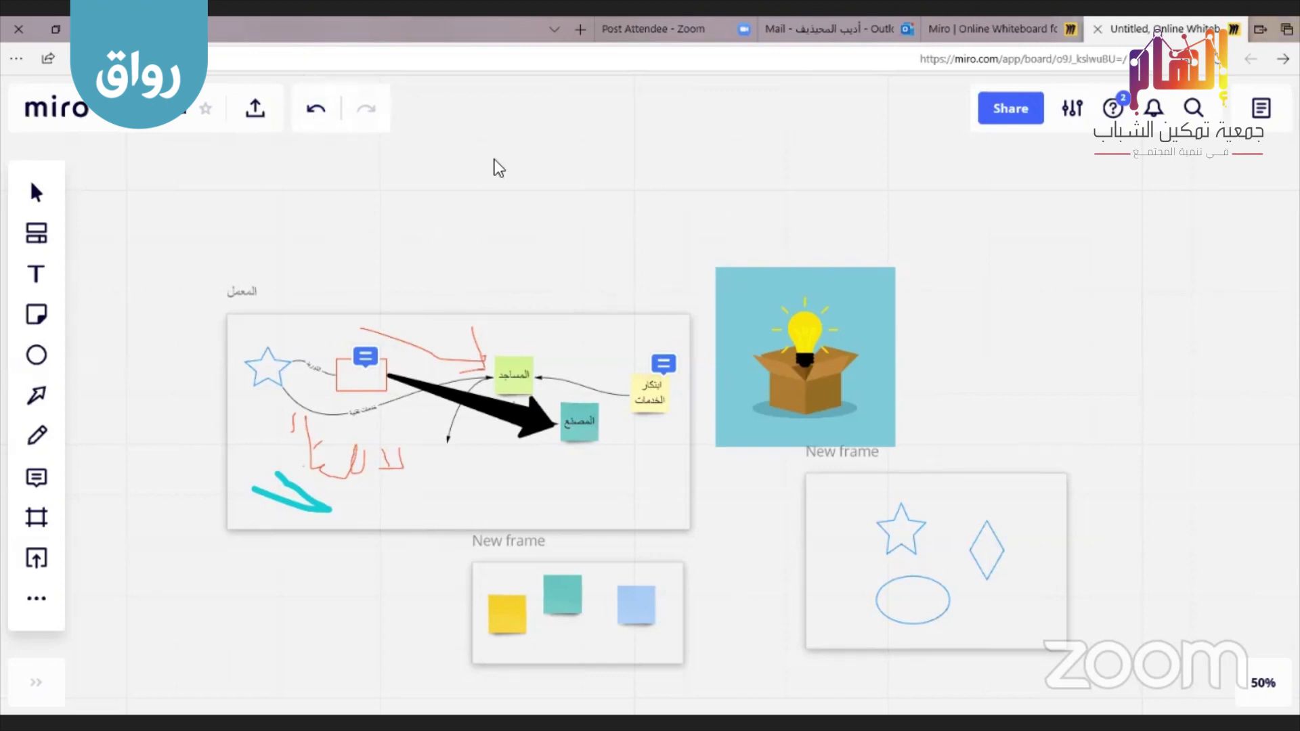
View the board's export options and the list of available apps, closing each one after viewing
left_click(255, 114)
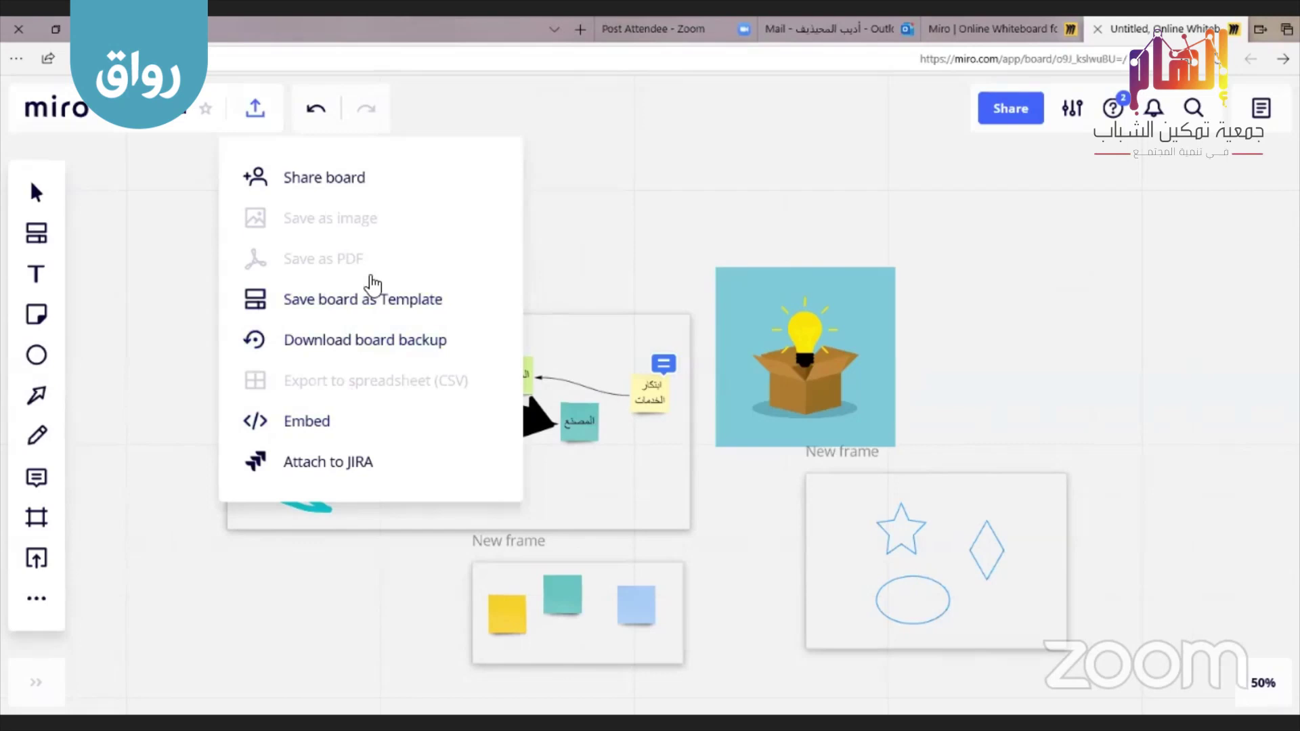
left_click(159, 434)
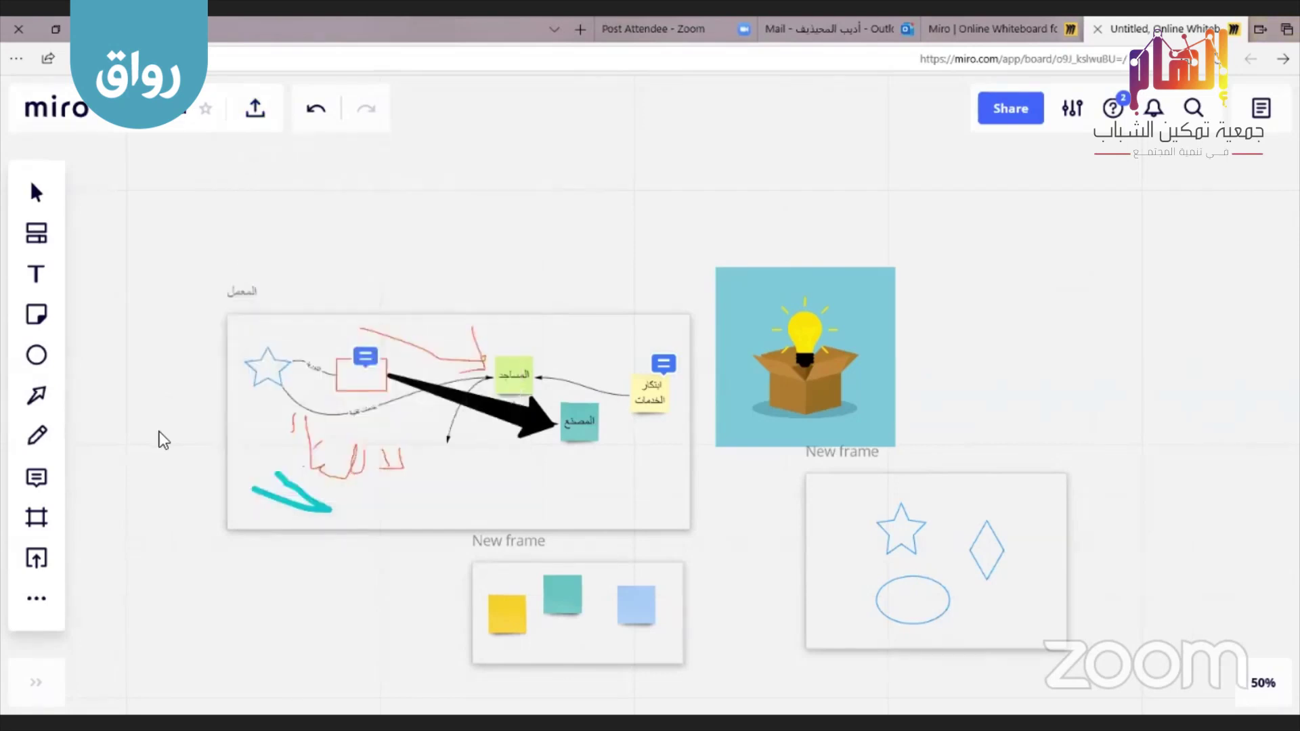
left_click(36, 605)
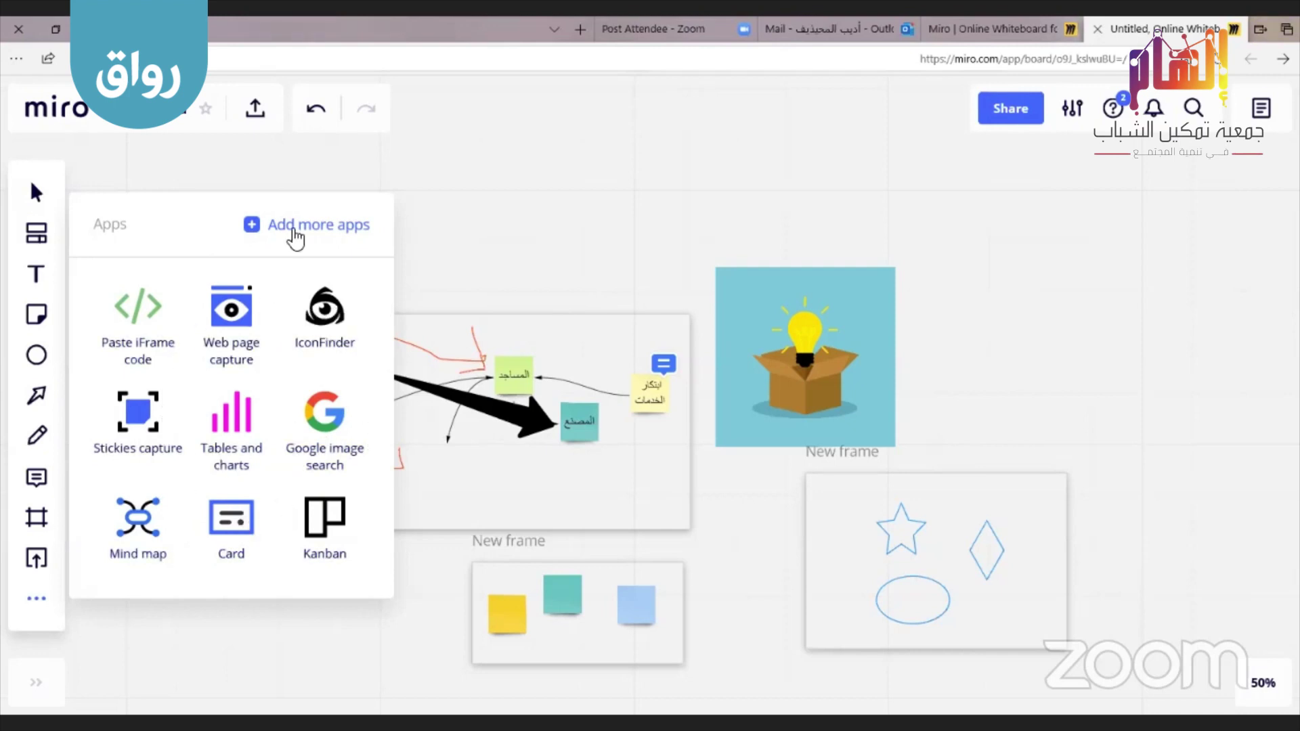
left_click(448, 140)
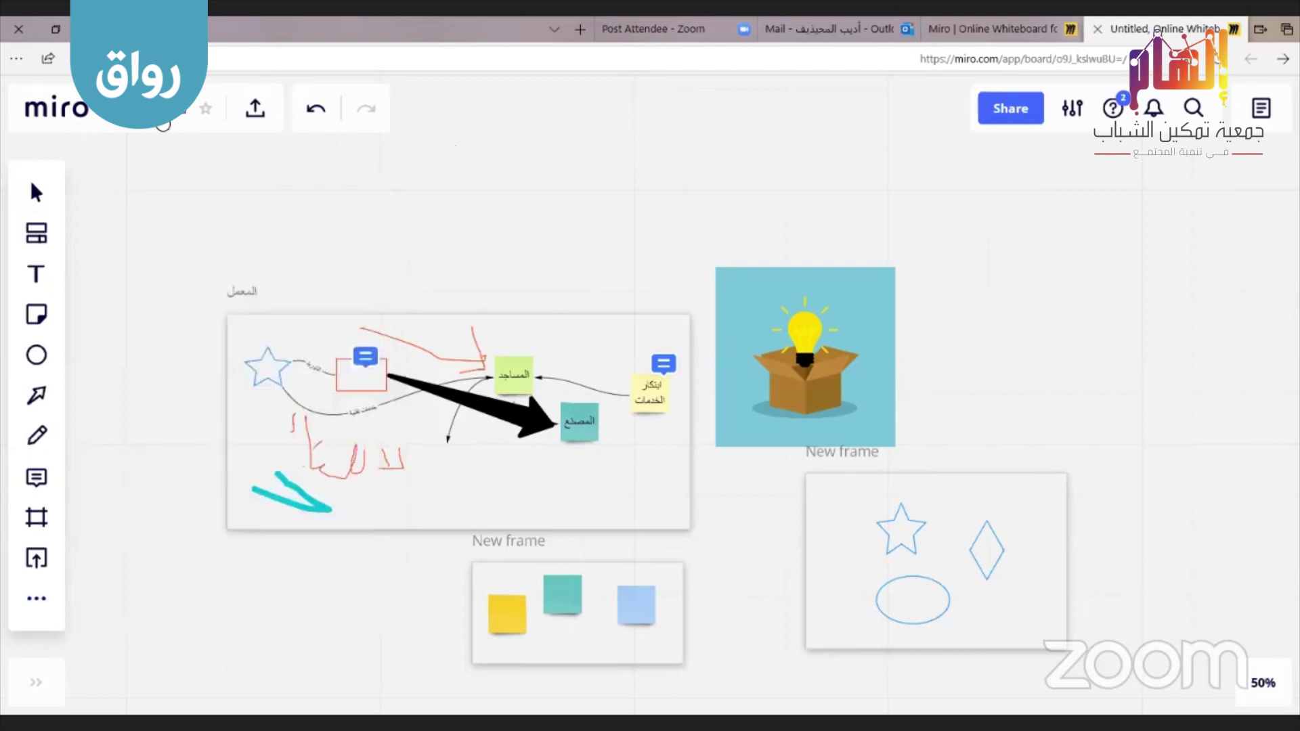
Rename the board as "معمل رواق للابتكار" in its details
left_click(156, 111)
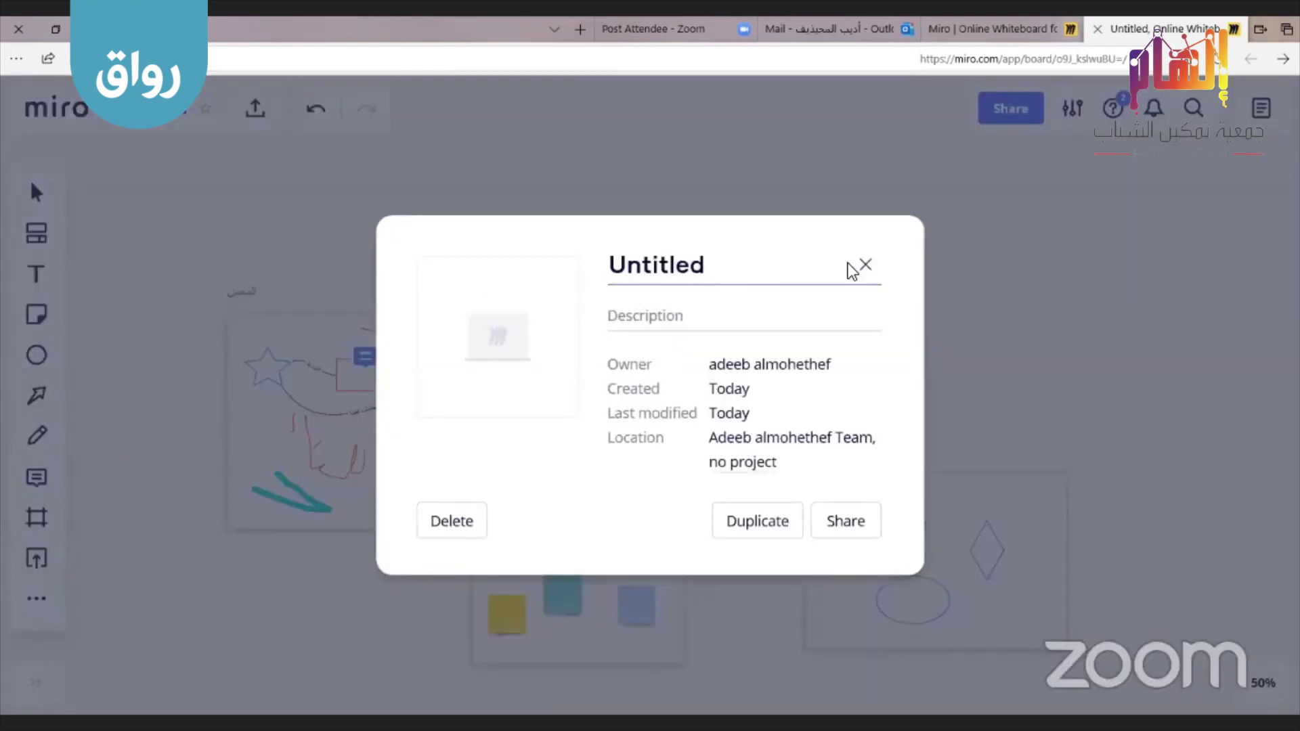
key("ctrl+a")
key("BackSpace")
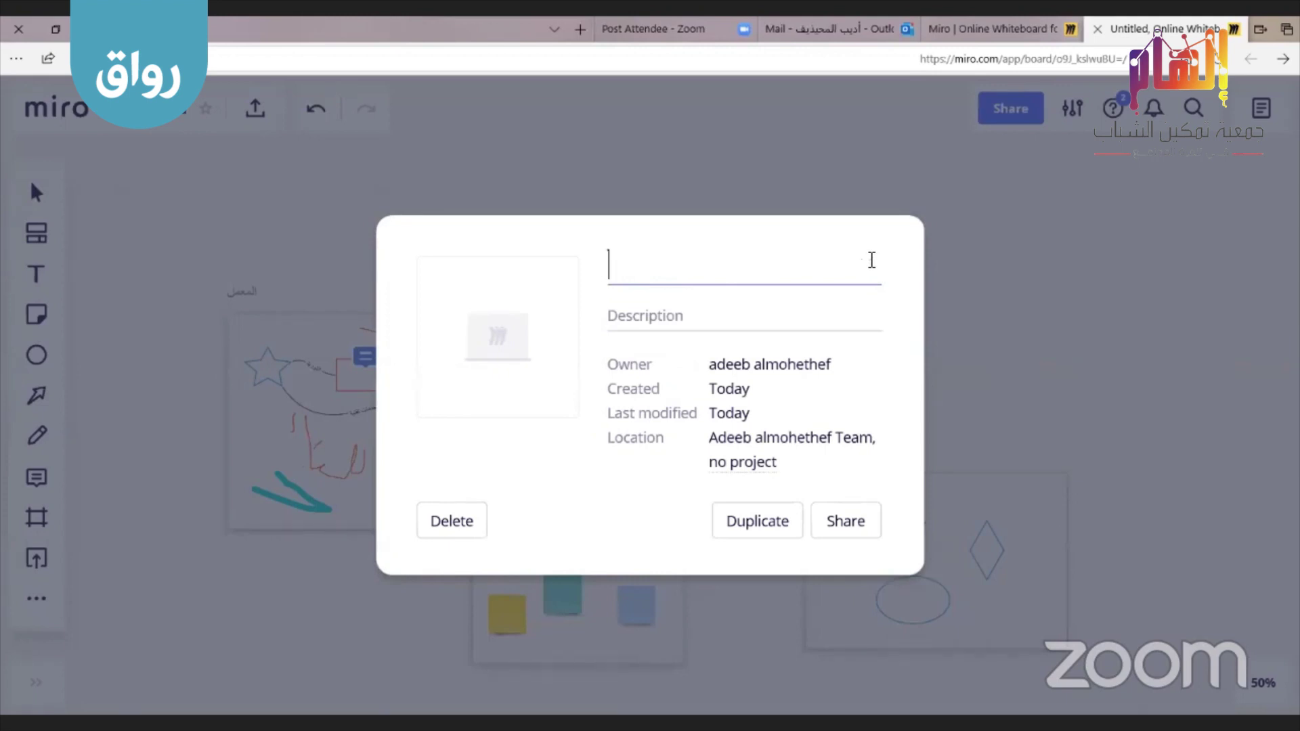
type("معمل رواق للابتكار")
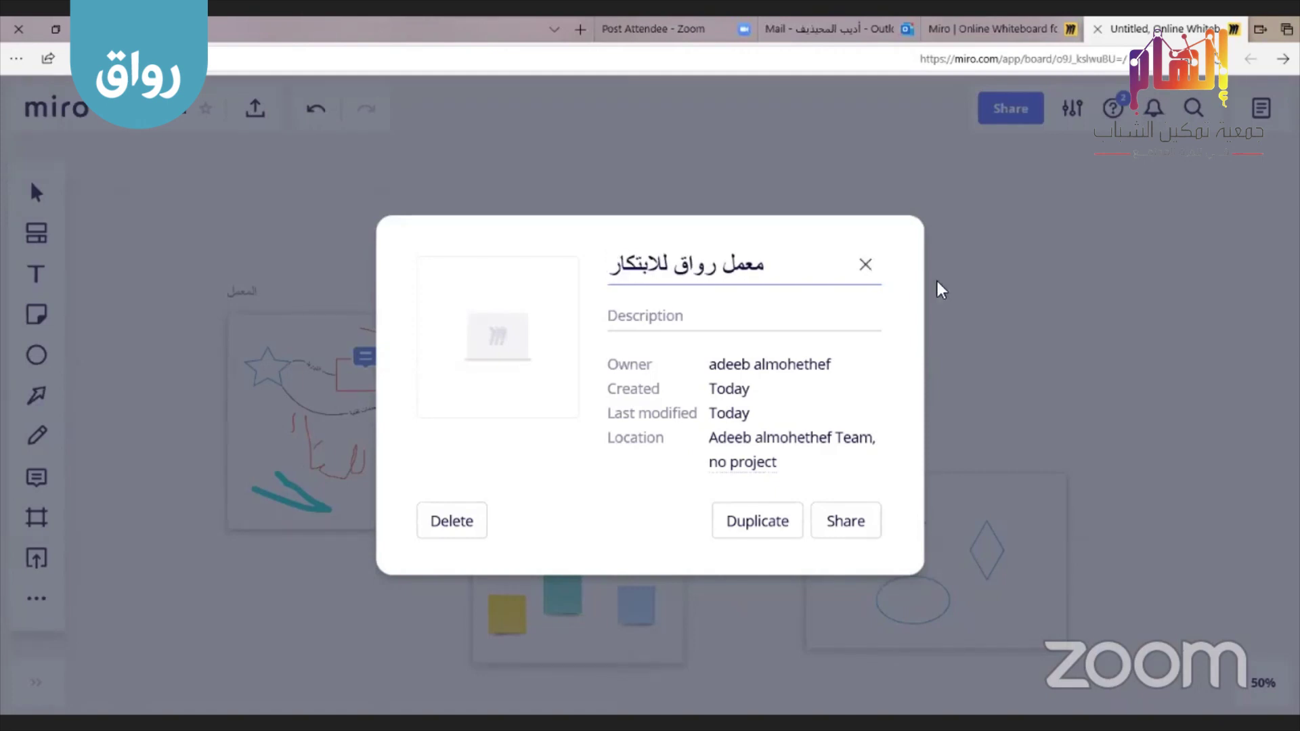
Enter a line of Arabic filler text as the board's description and close the board details
left_click(653, 316)
type("نبلبكرتربلاهيب")
type("لنط")
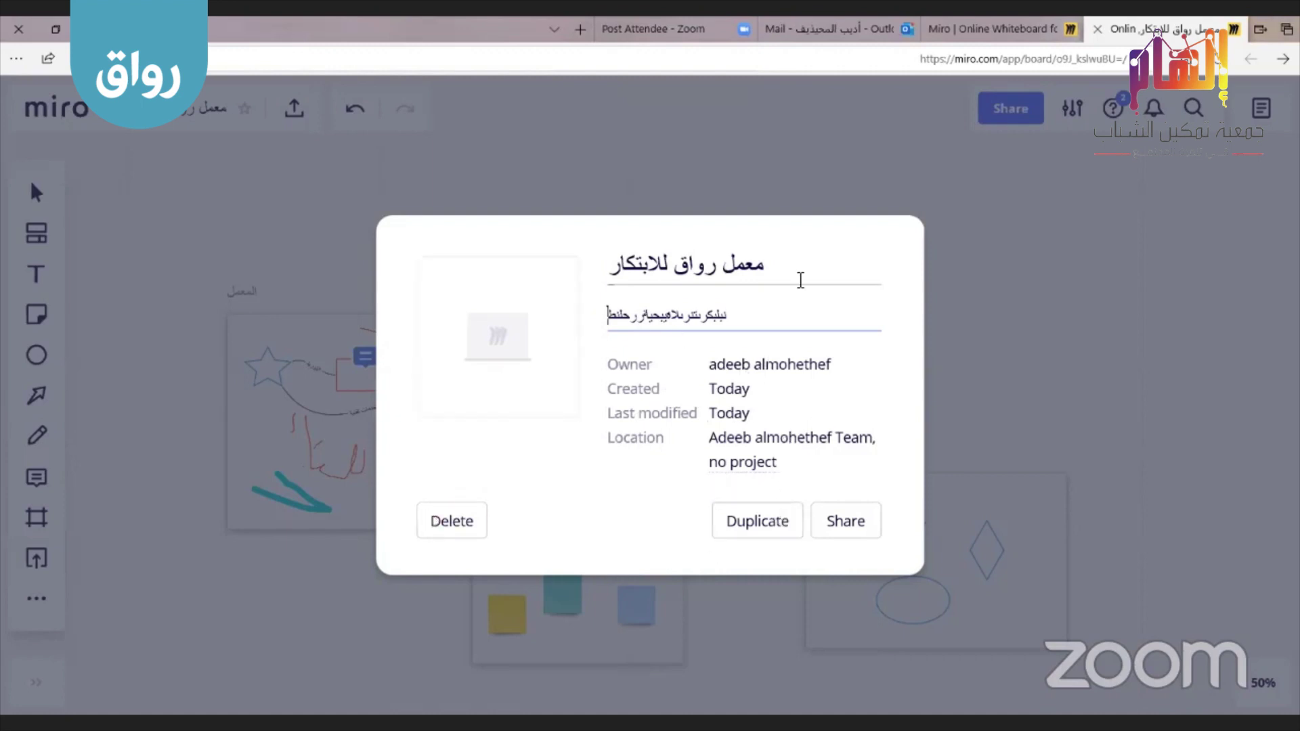
left_click(1006, 308)
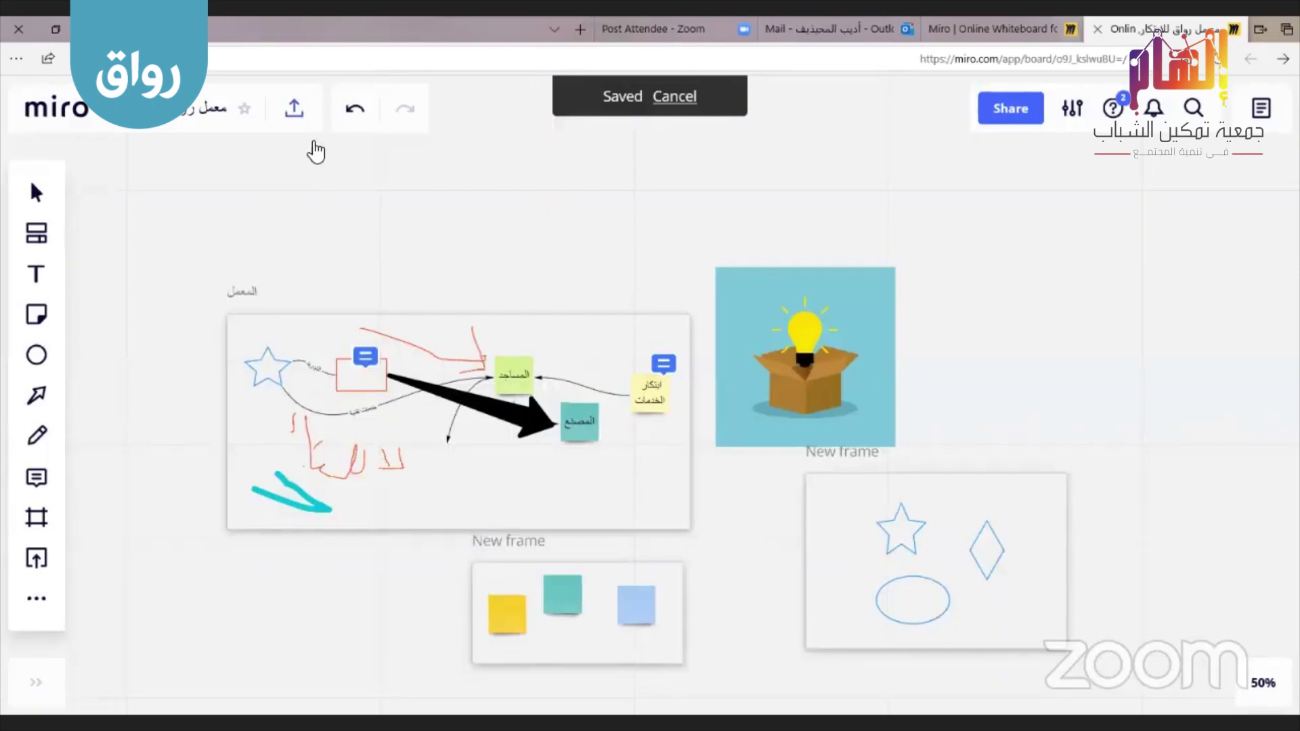
View the board's export options and its sharing and invite settings, closing each one after viewing
left_click(297, 109)
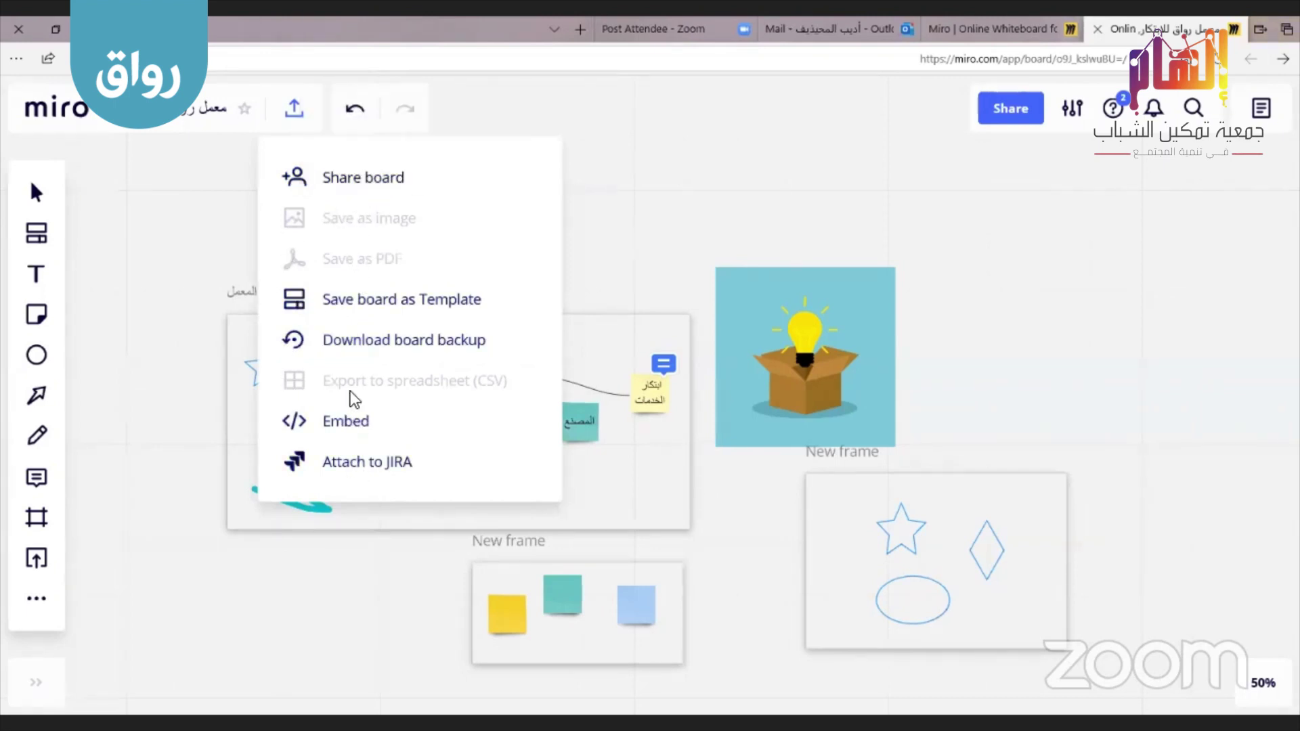
left_click(139, 266)
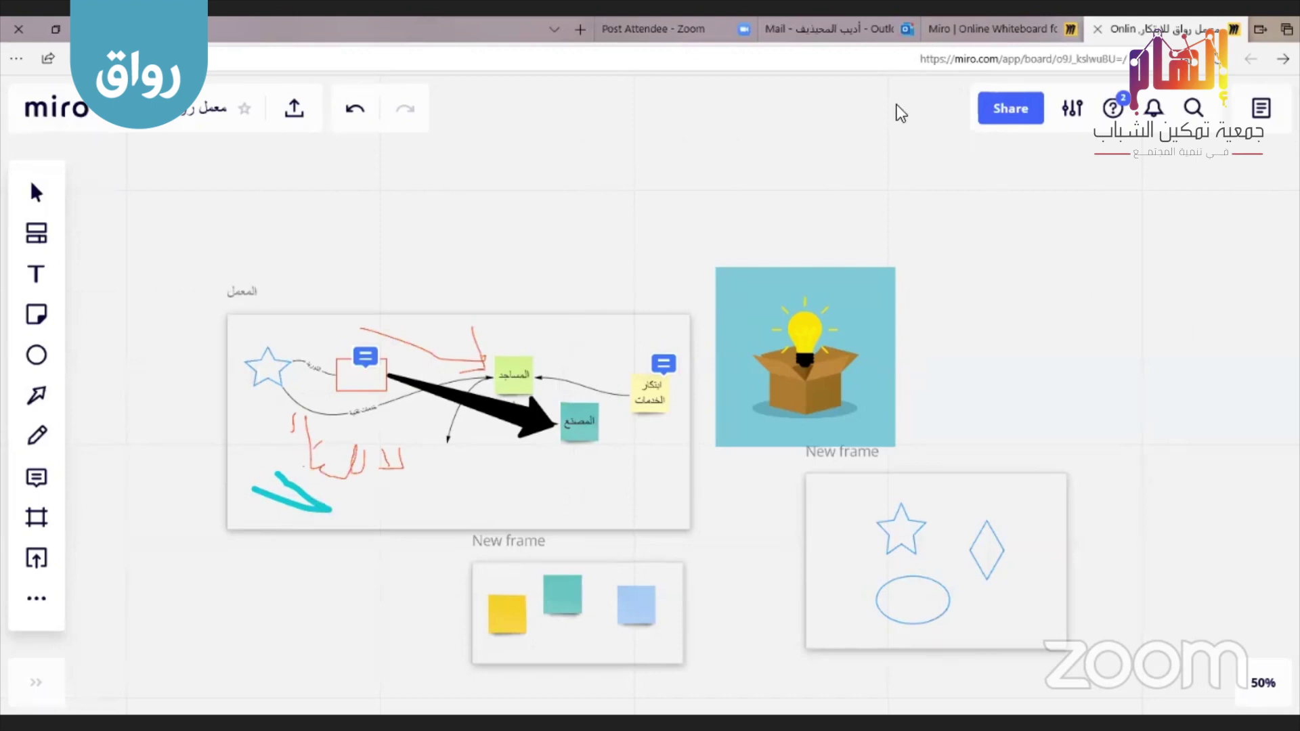
left_click(1013, 110)
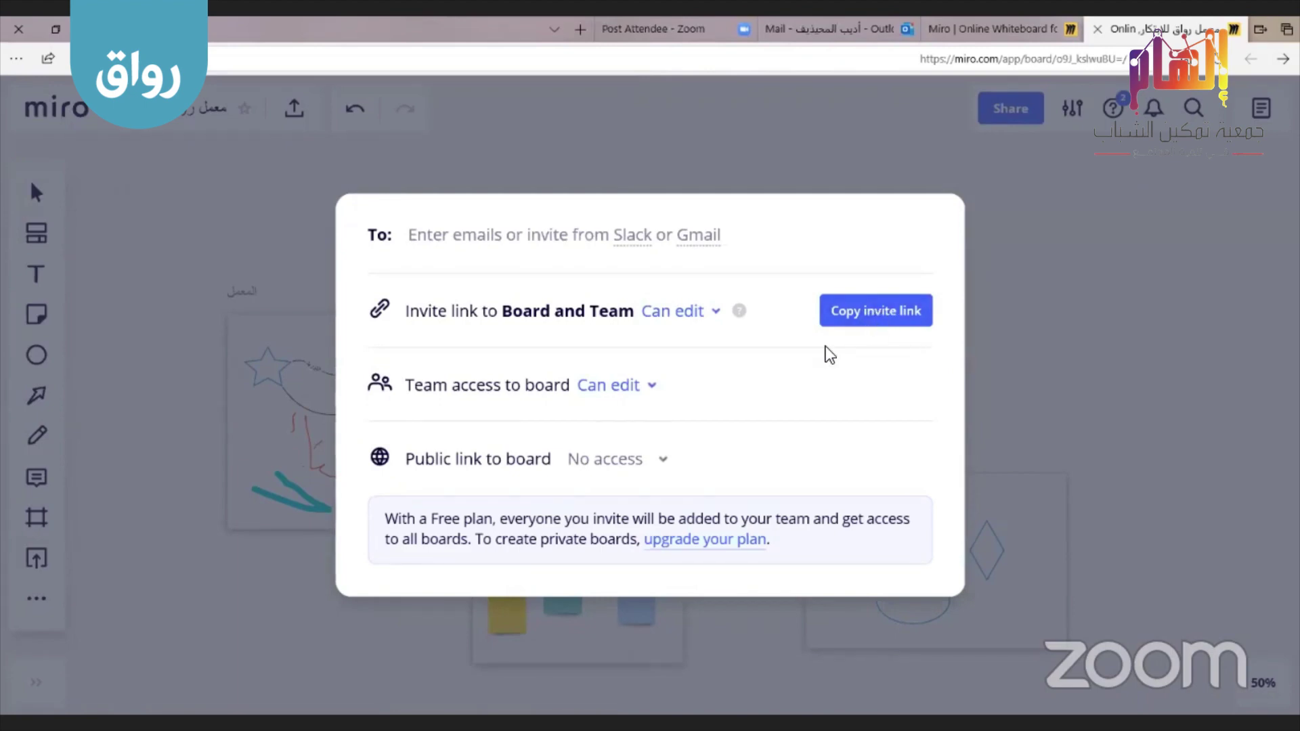
left_click(1060, 354)
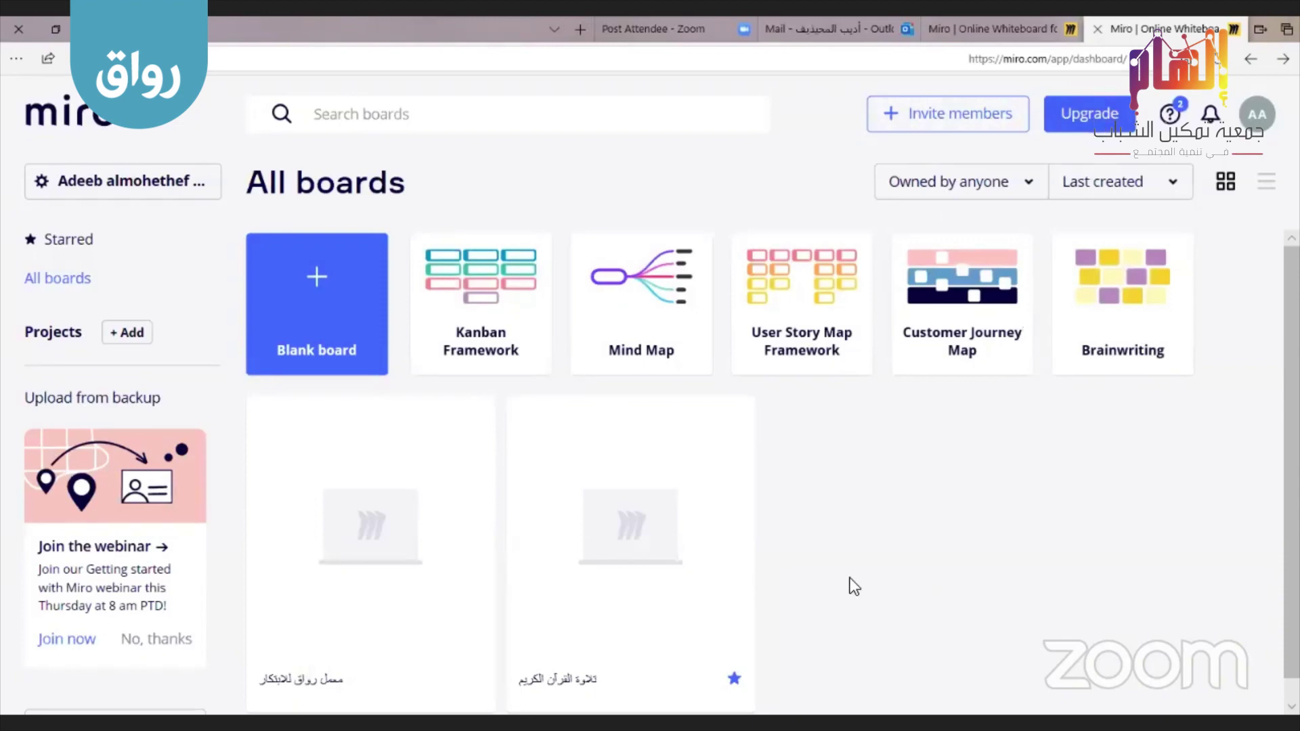
Open the "تلاوة القرآن الكريم" board from the dashboard and look over its mind map frame and journey map frame
left_click(639, 546)
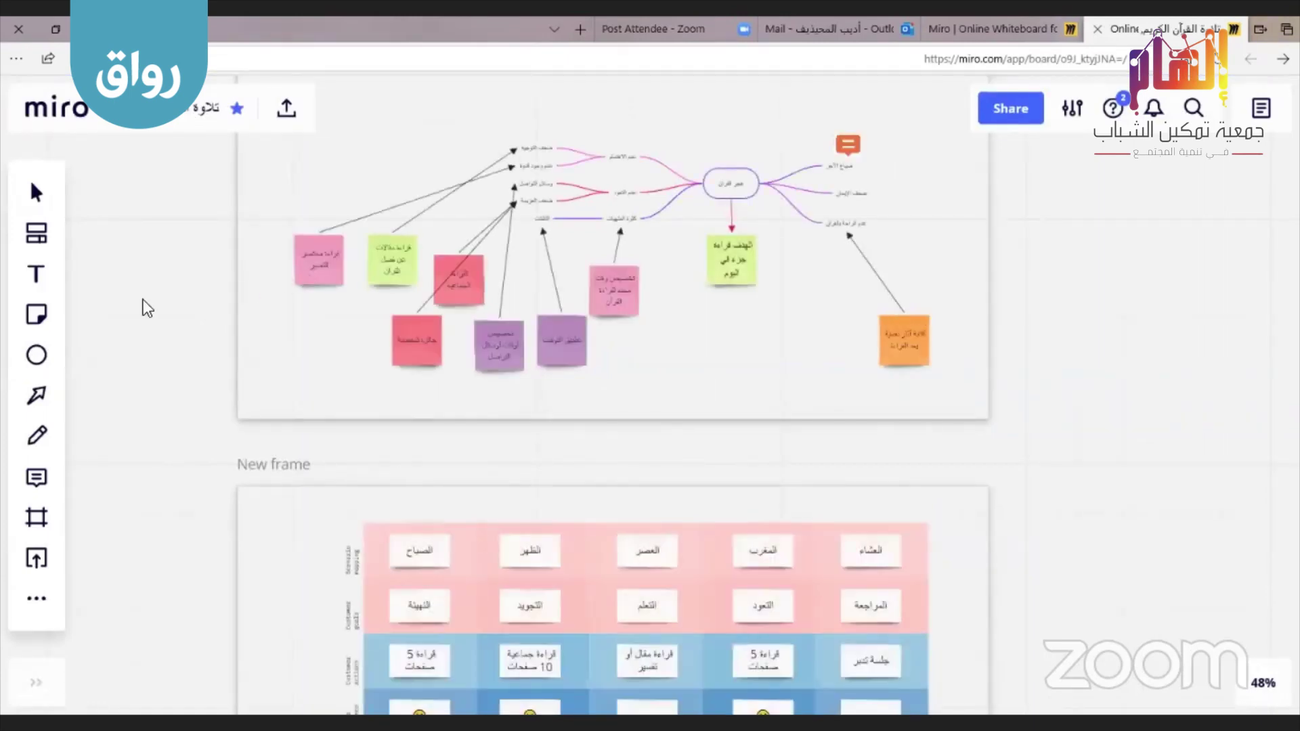
scroll(151, 374, "up", 5)
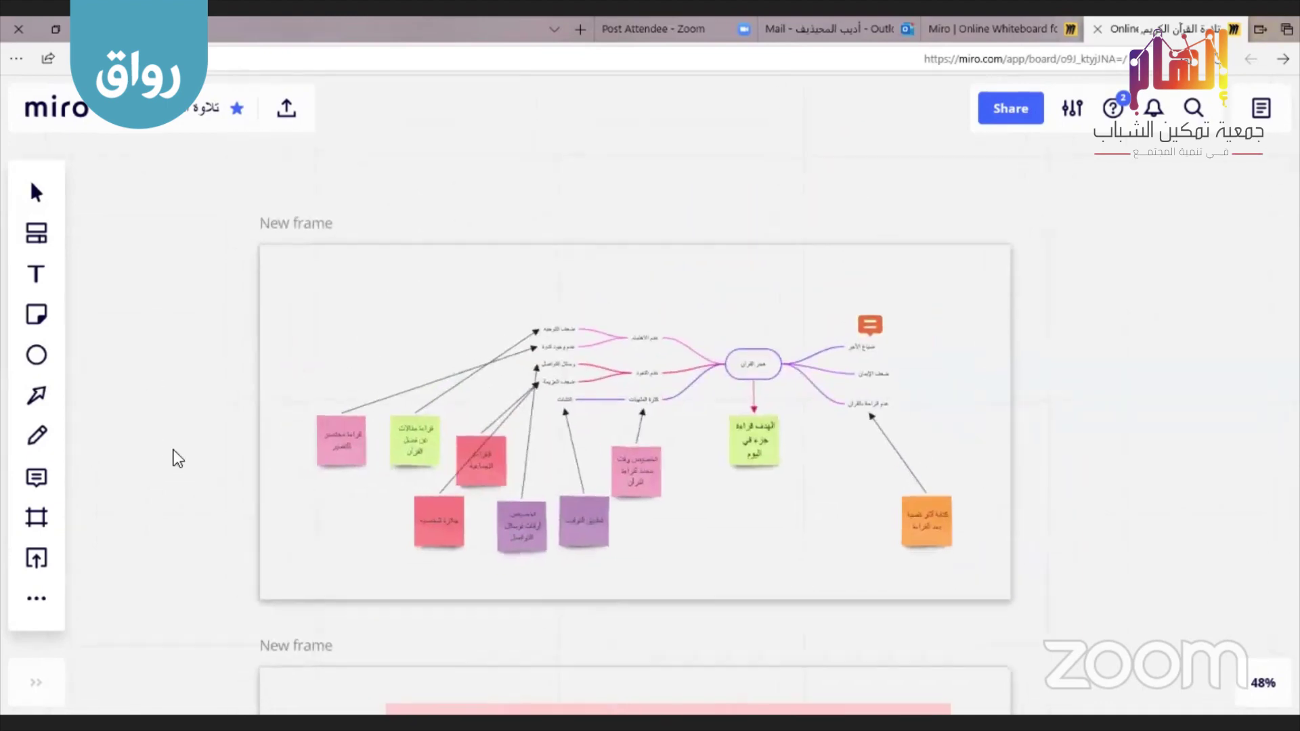
scroll(177, 458, "down", 5)
scroll(168, 433, "down", 2)
scroll(186, 574, "down", 3)
scroll(183, 627, "up", 12)
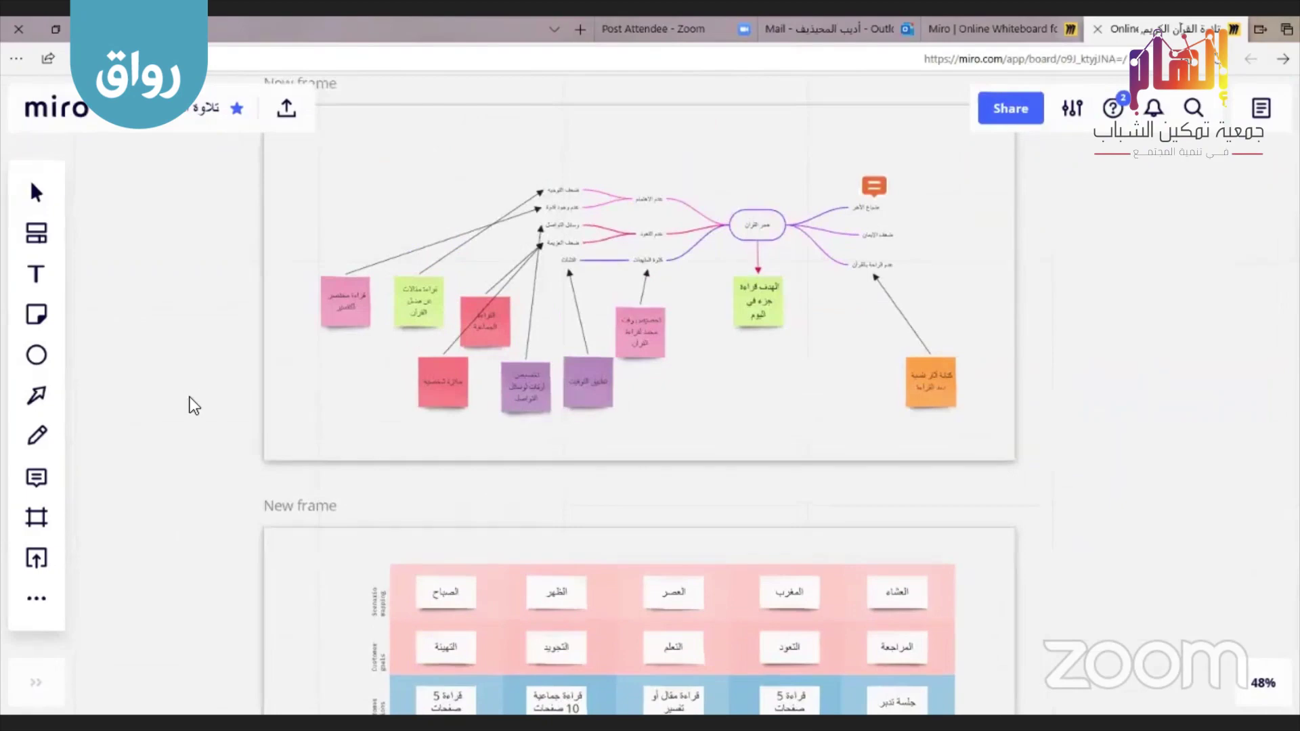
scroll(186, 474, "up", 3)
scroll(189, 467, "down", 1)
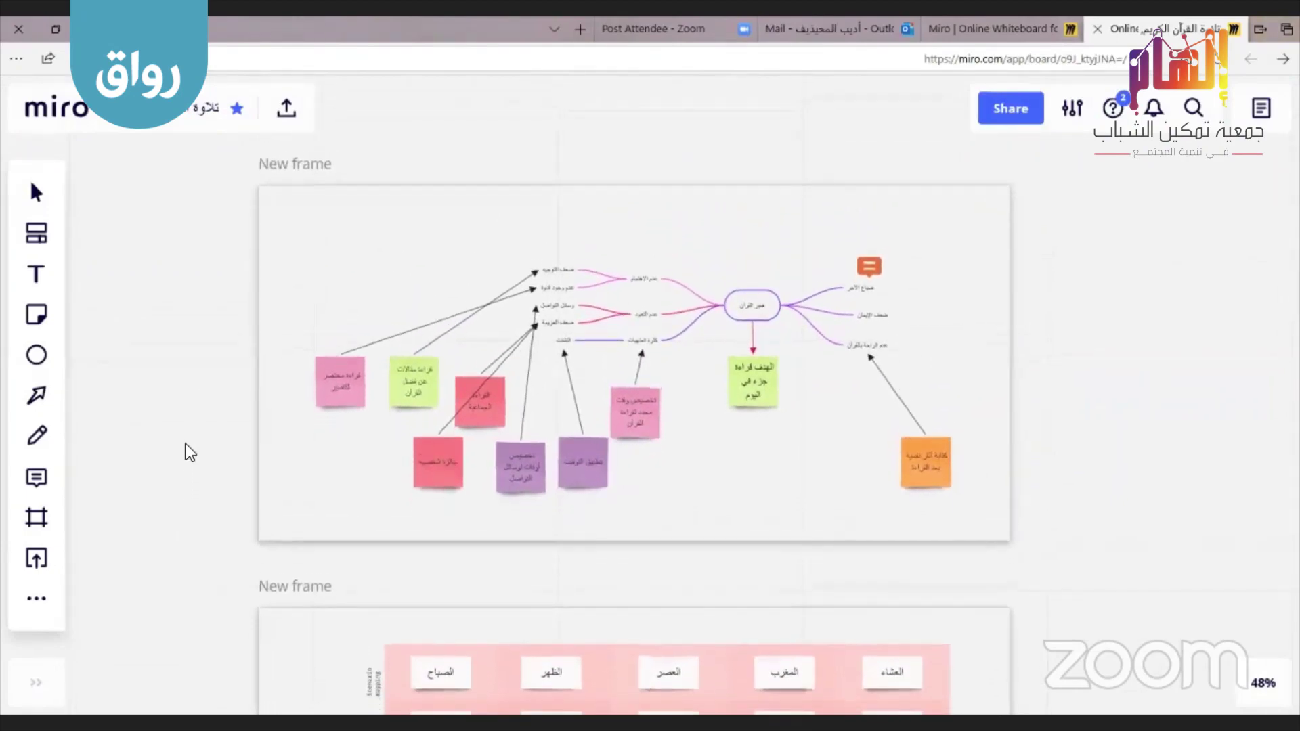
scroll(183, 444, "down", 2)
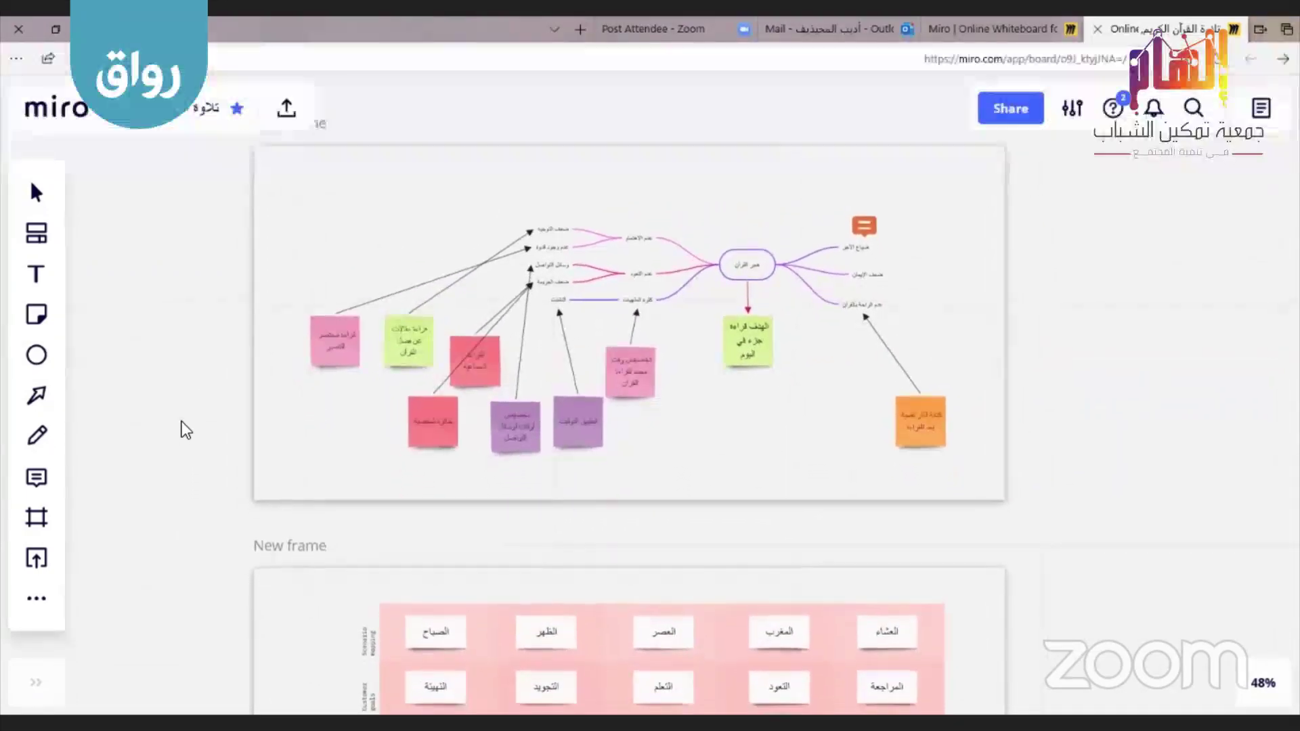
scroll(187, 478, "down", 1)
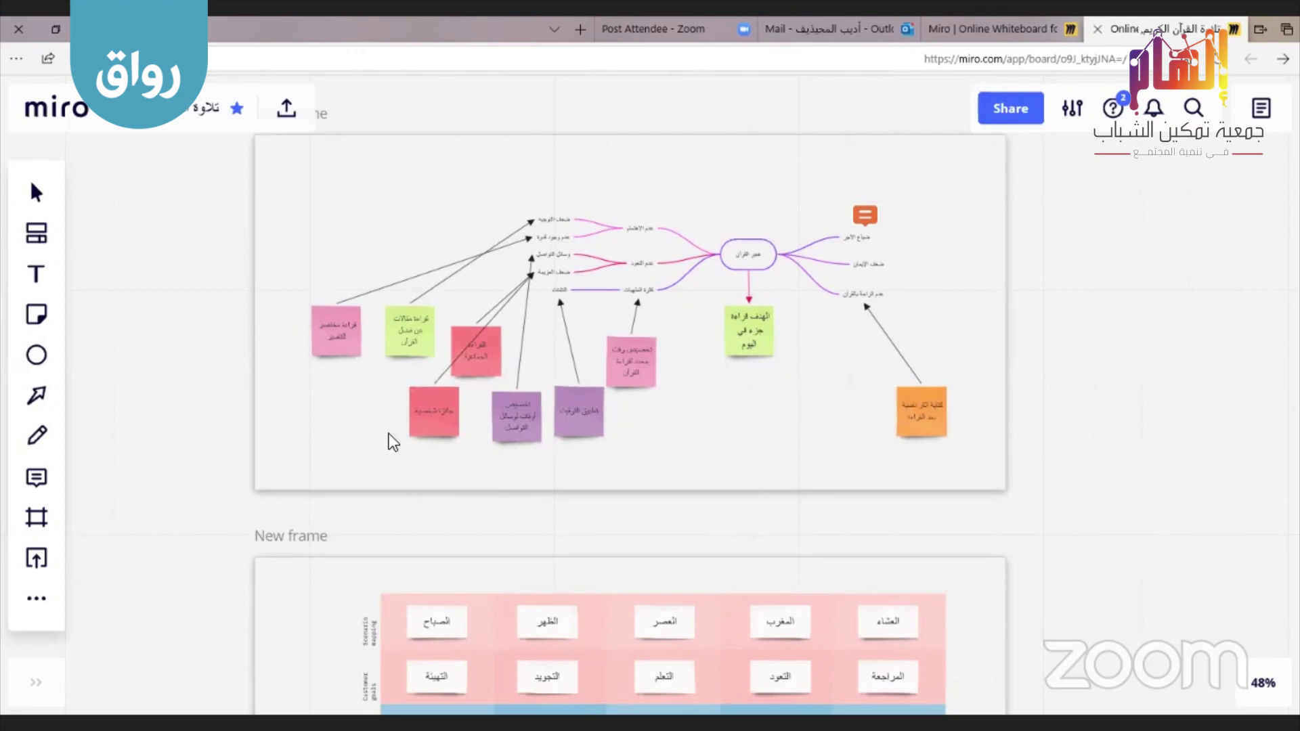
scroll(169, 354, "down", 5)
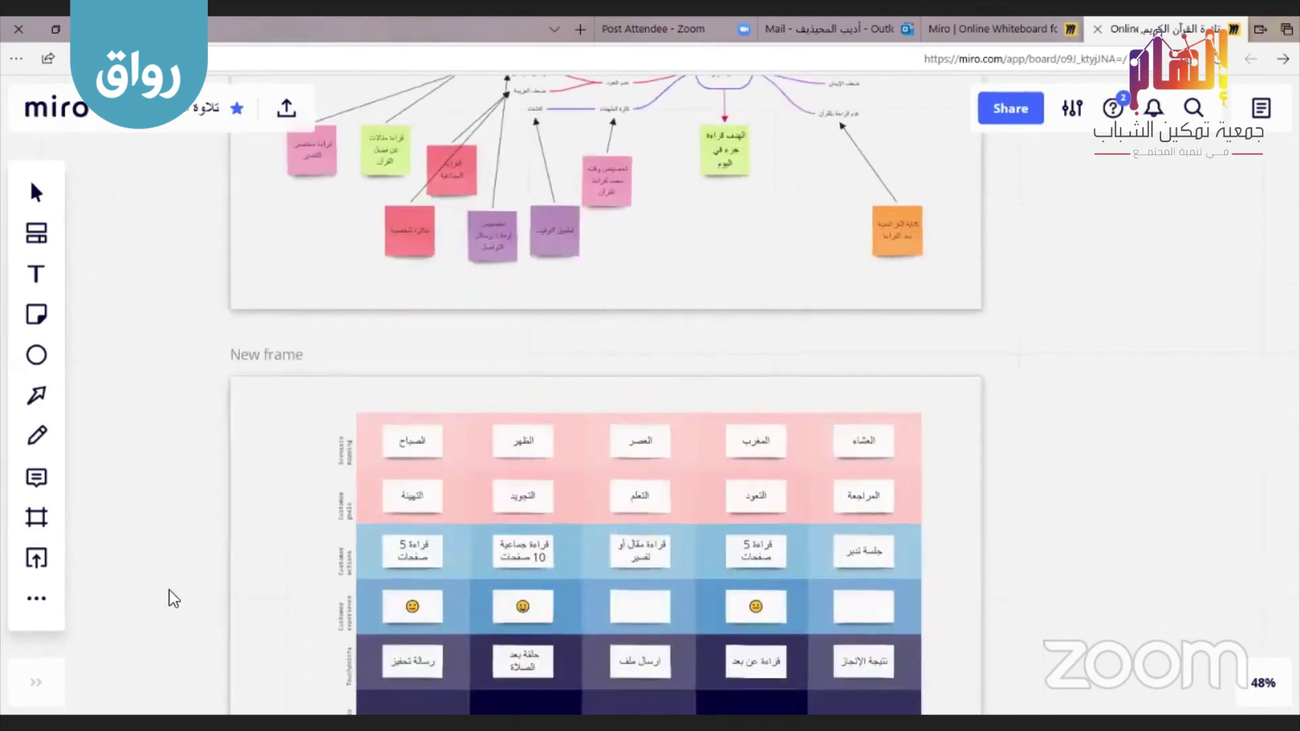
scroll(262, 485, "up", 3)
scroll(262, 485, "right", 3)
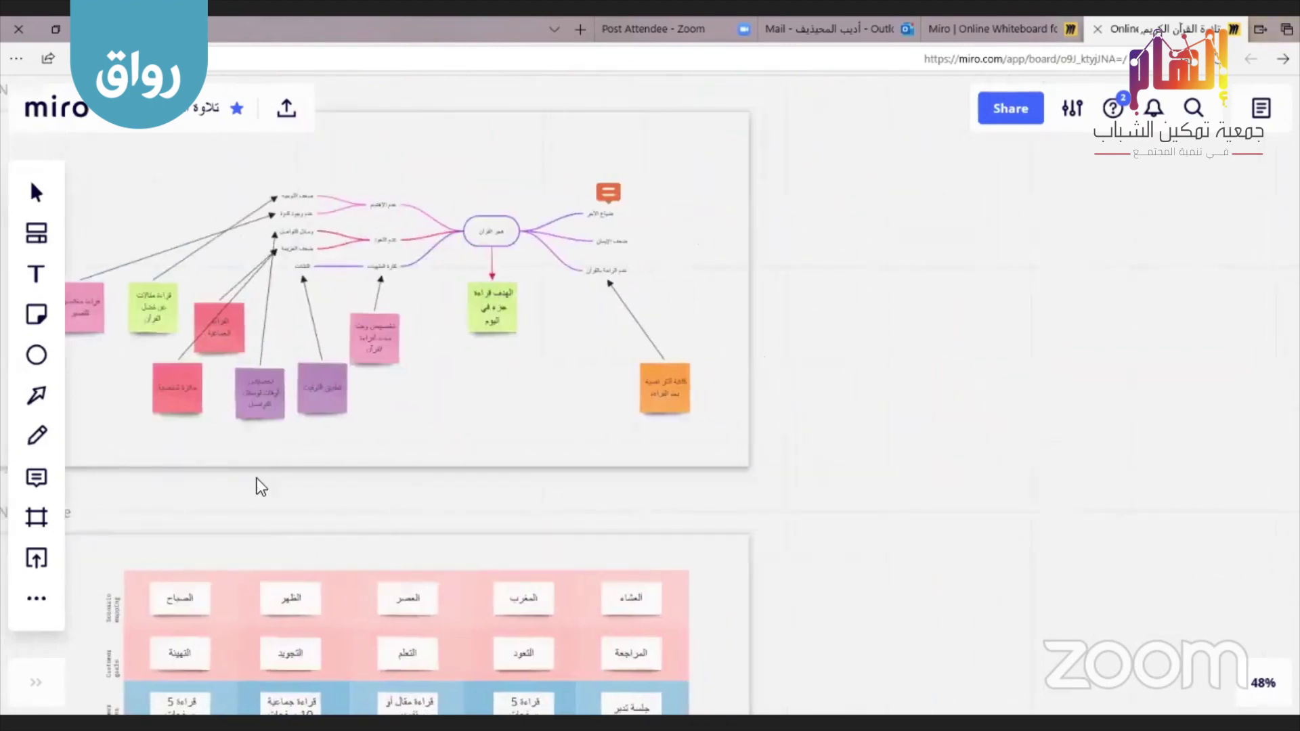
scroll(636, 514, "left", 3)
scroll(636, 514, "up", 1)
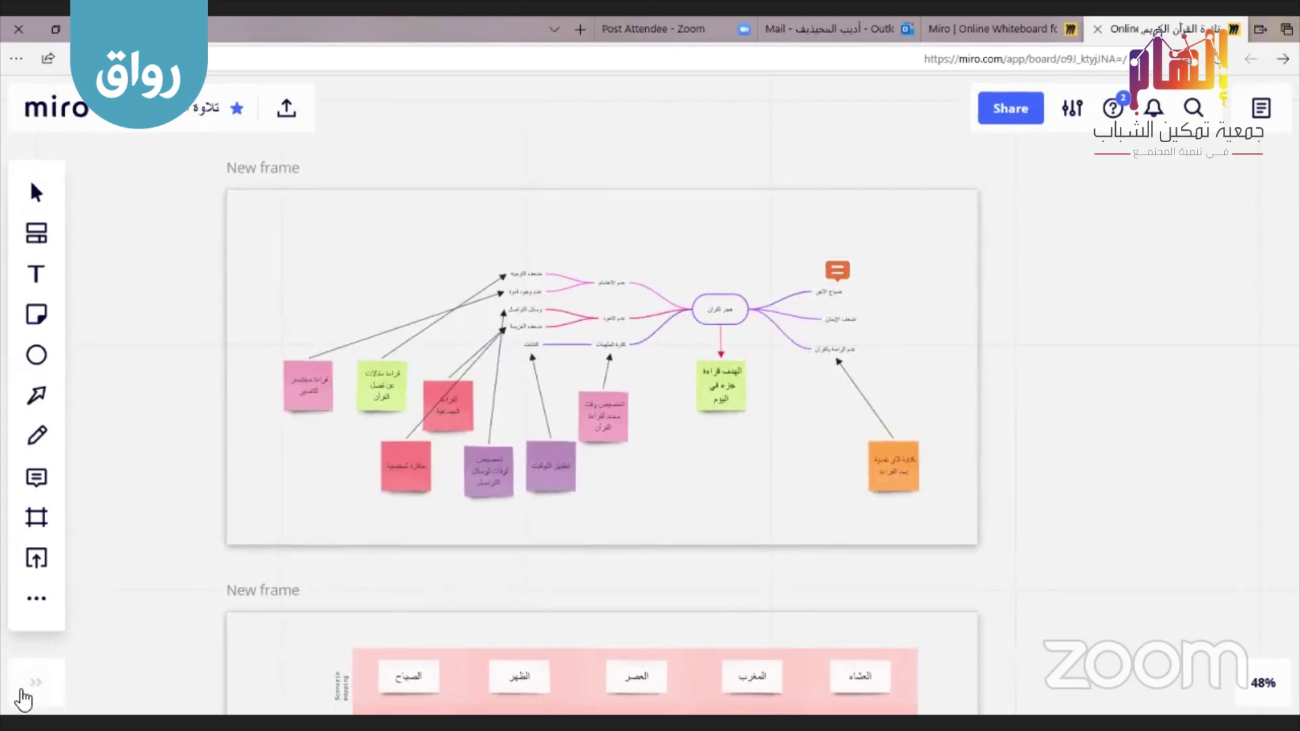
Turn on presentation mode and step to the second frame and back, closing the list of frames
left_click(33, 684)
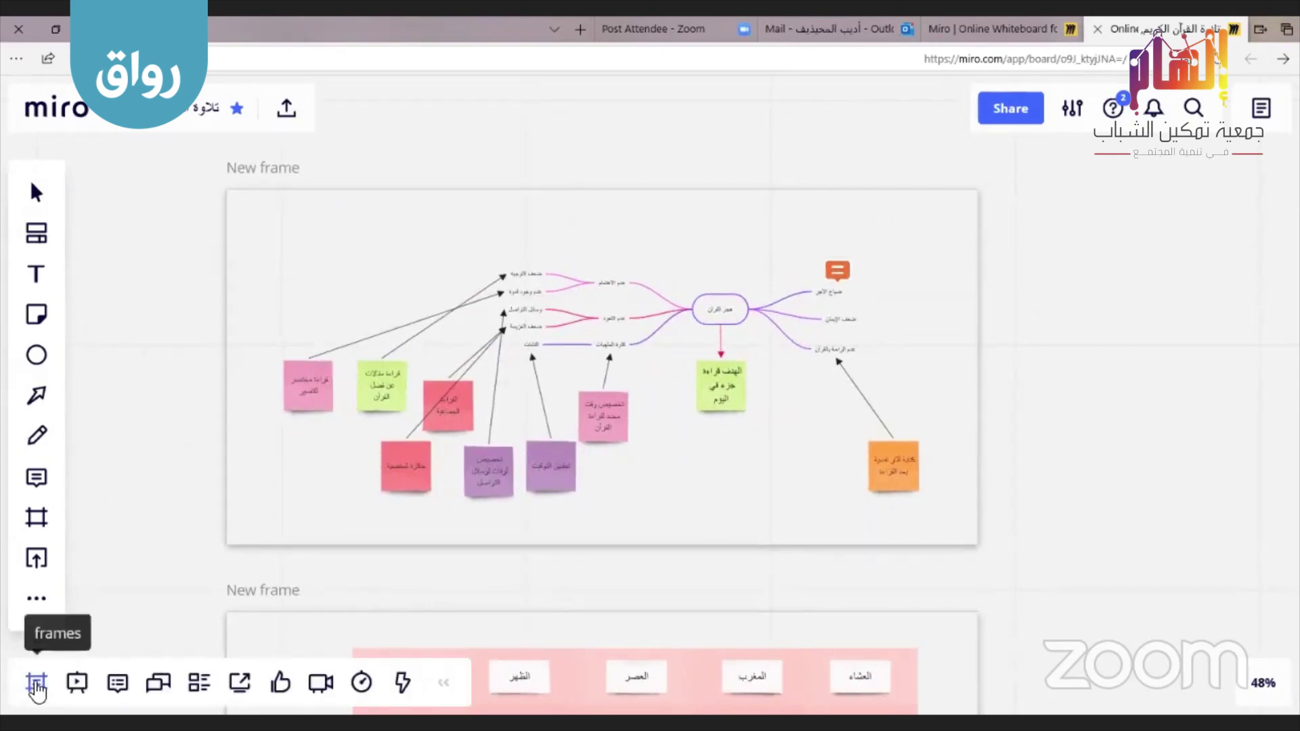
left_click(37, 685)
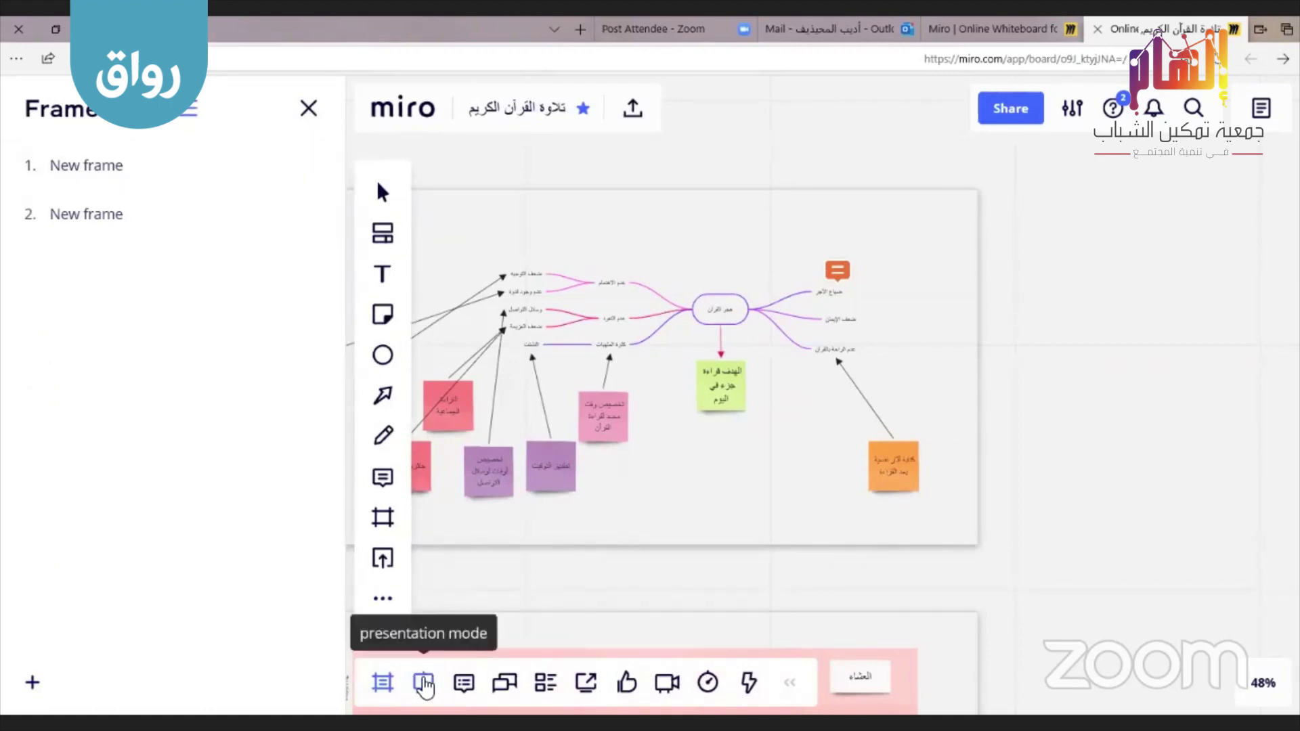
left_click(423, 683)
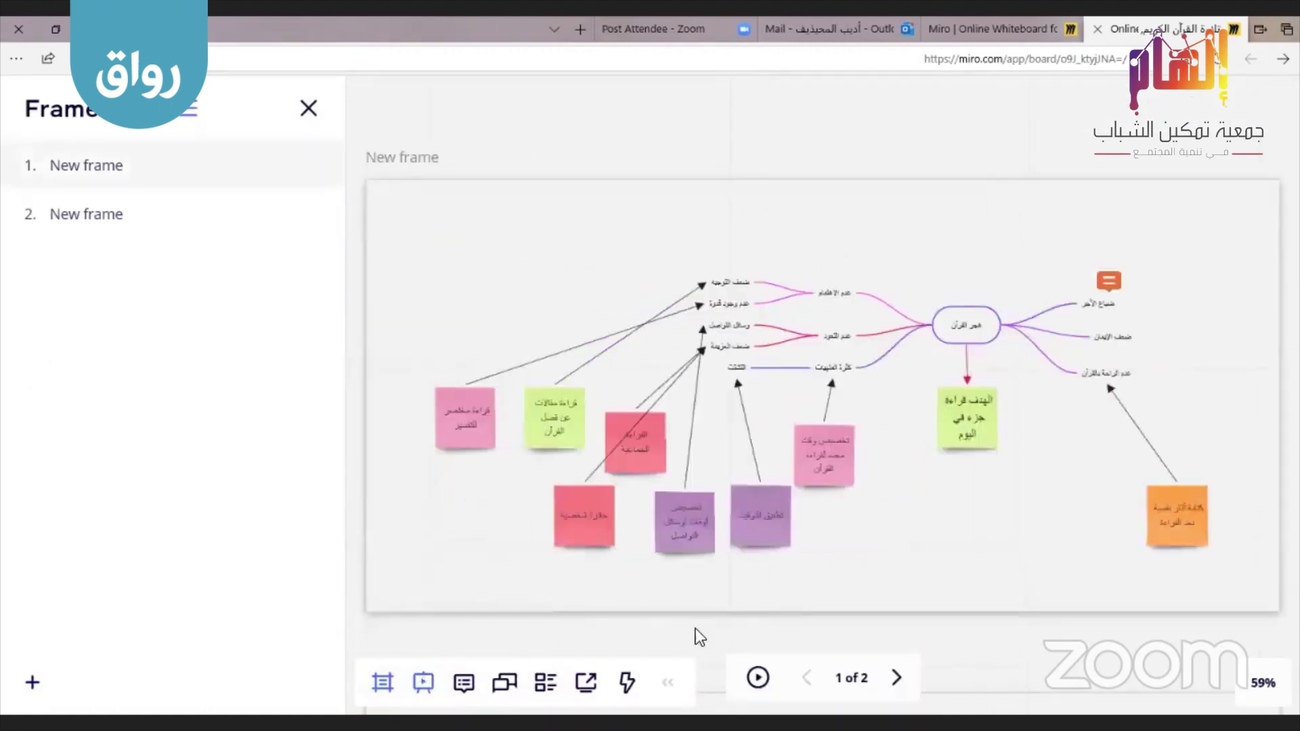
left_click(898, 678)
left_click(807, 683)
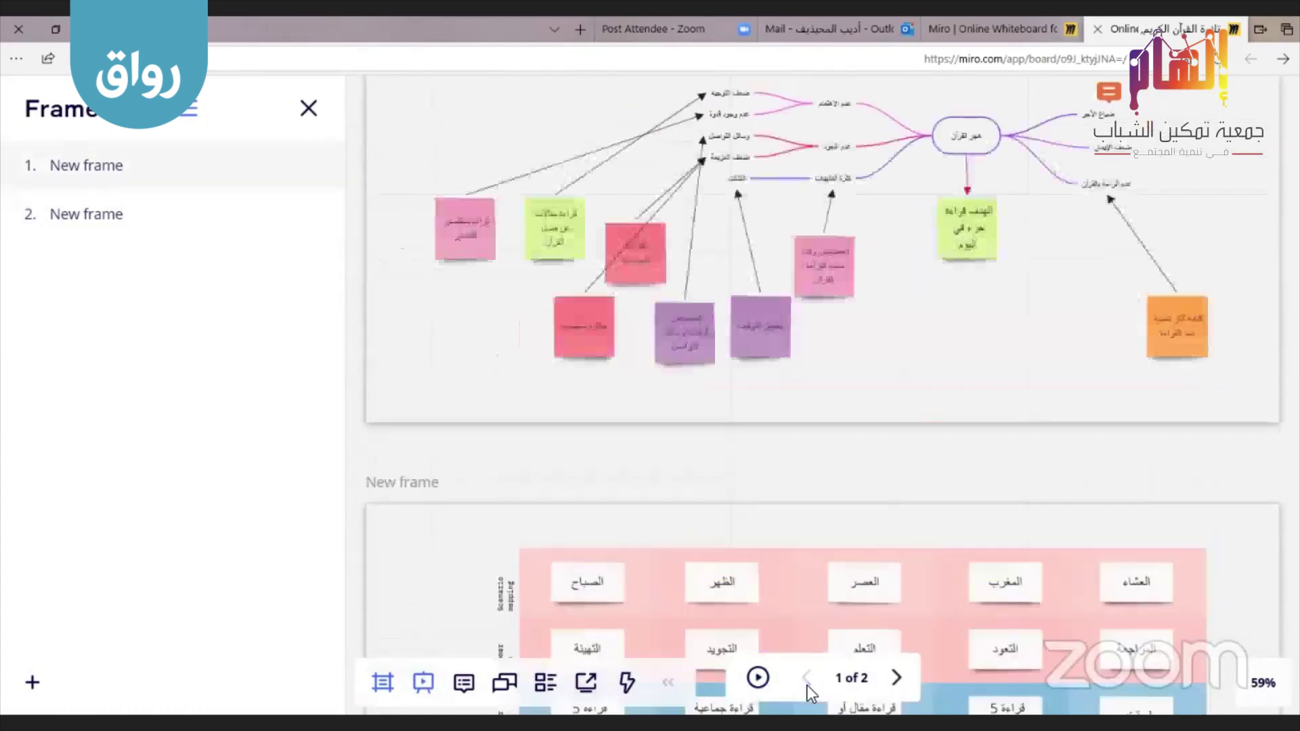
left_click(309, 109)
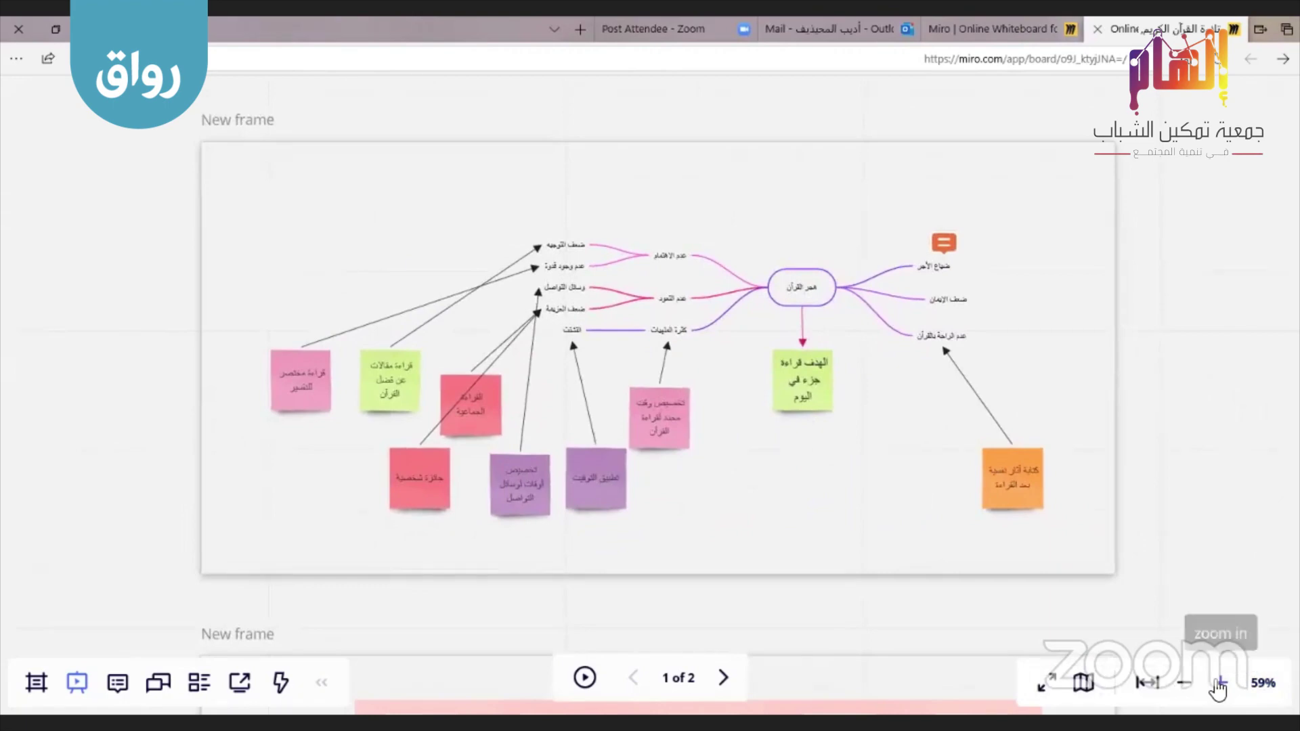
Examine the "هجر القرآن" mind map at 125% zoom, including its causes, effects and the green goal note
left_click(1219, 683)
left_click(1219, 684)
left_click(1218, 684)
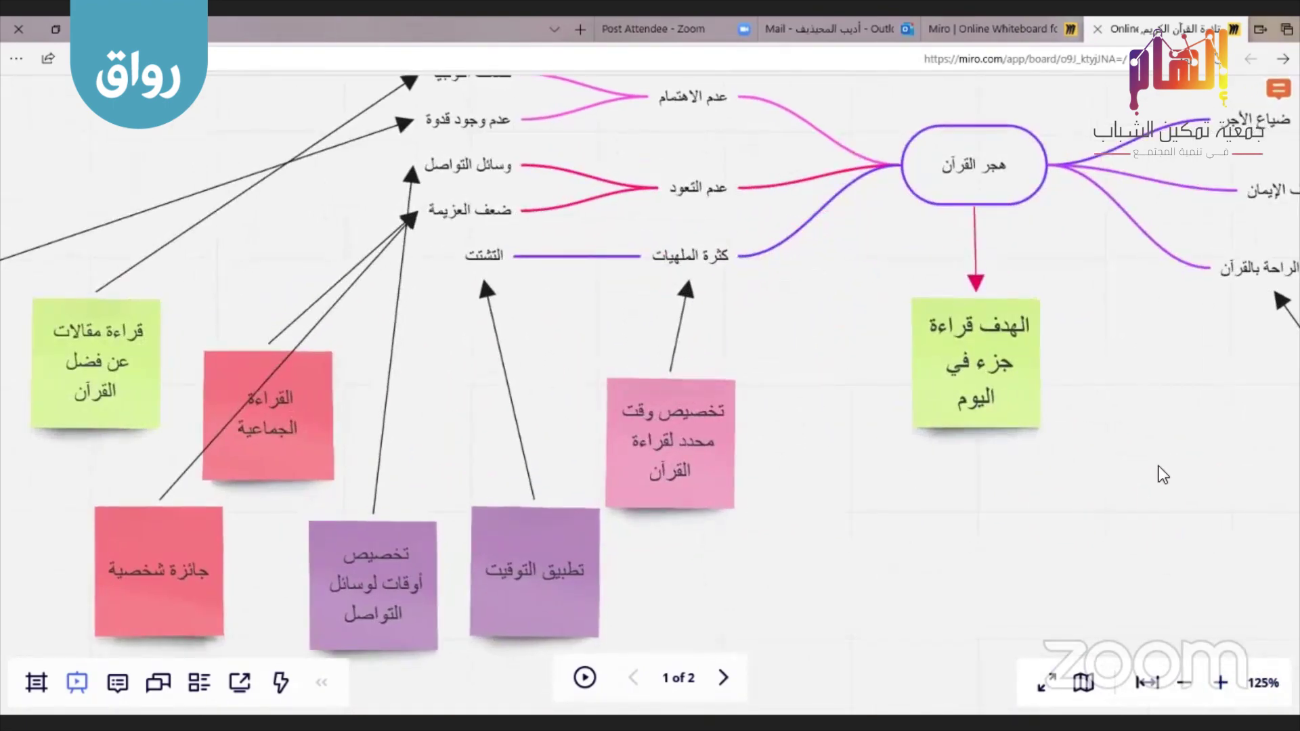
scroll(933, 599, "right", 5)
scroll(932, 598, "up", 2)
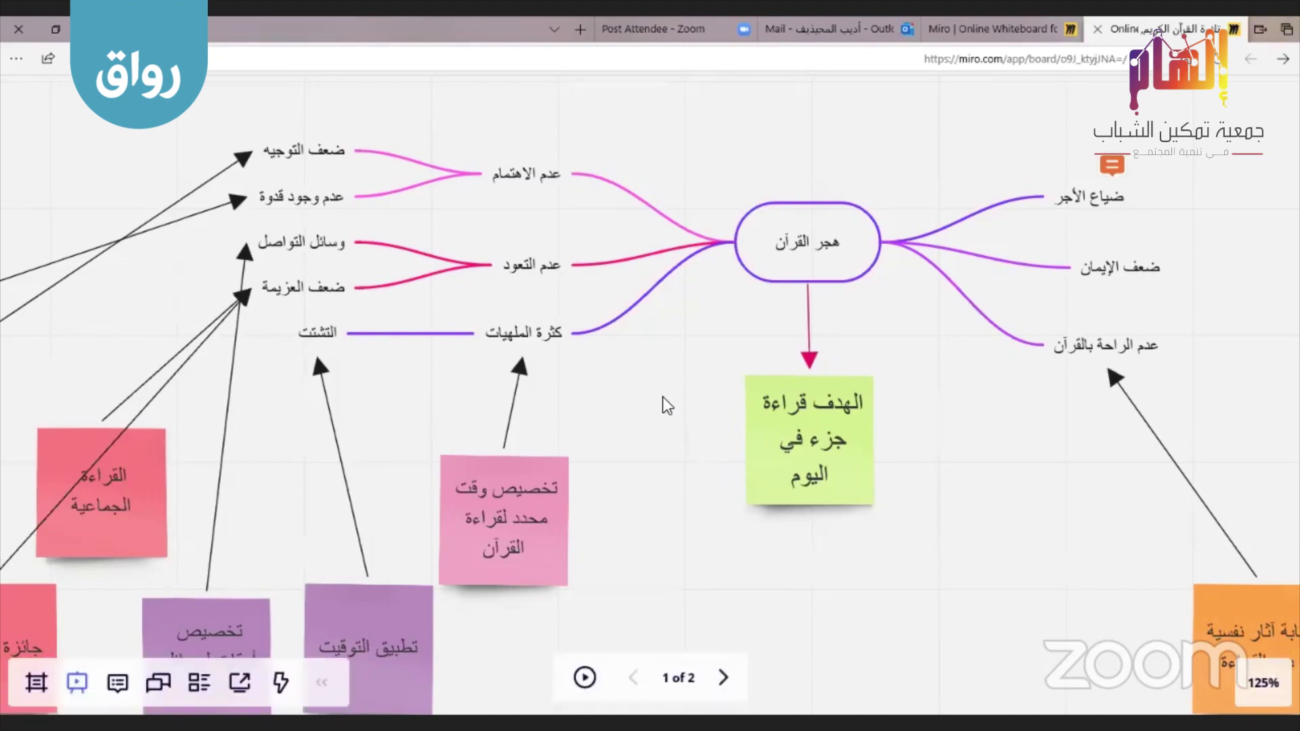
scroll(664, 407, "down", 5)
scroll(664, 406, "left", 4)
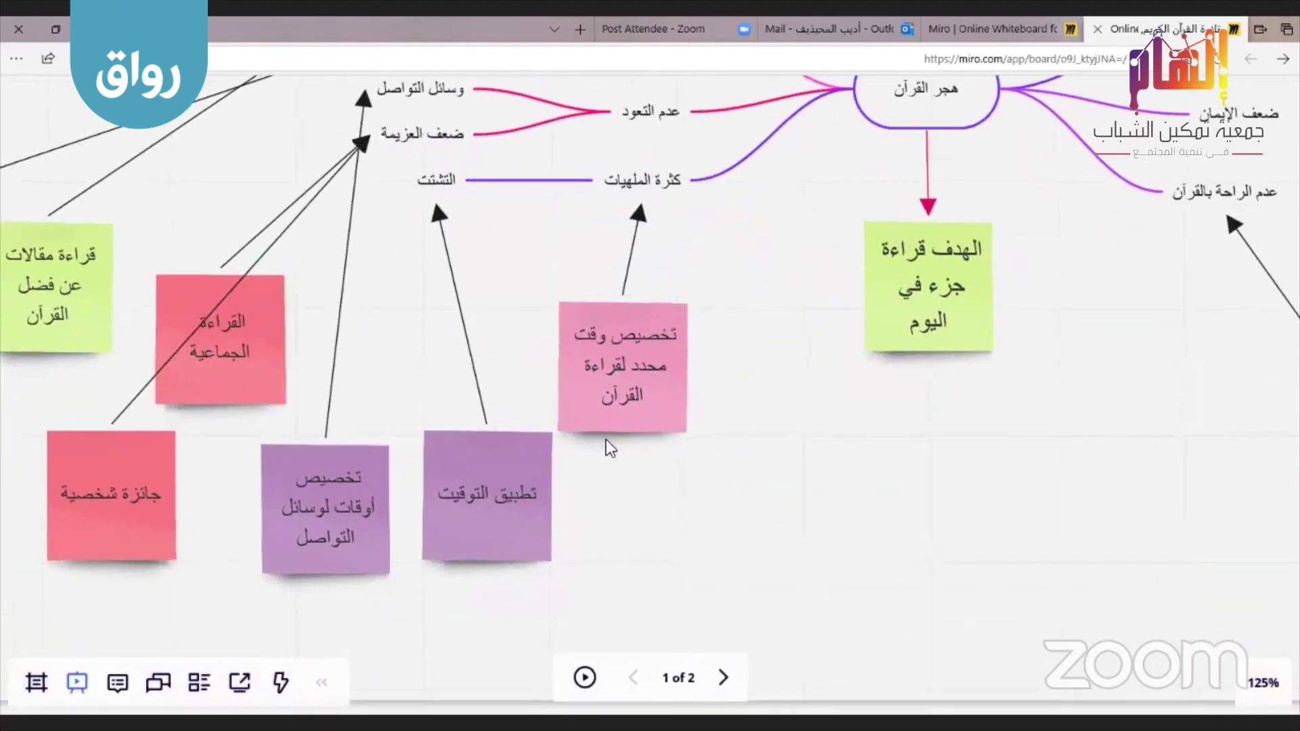
left_click_drag(778, 384, 594, 450)
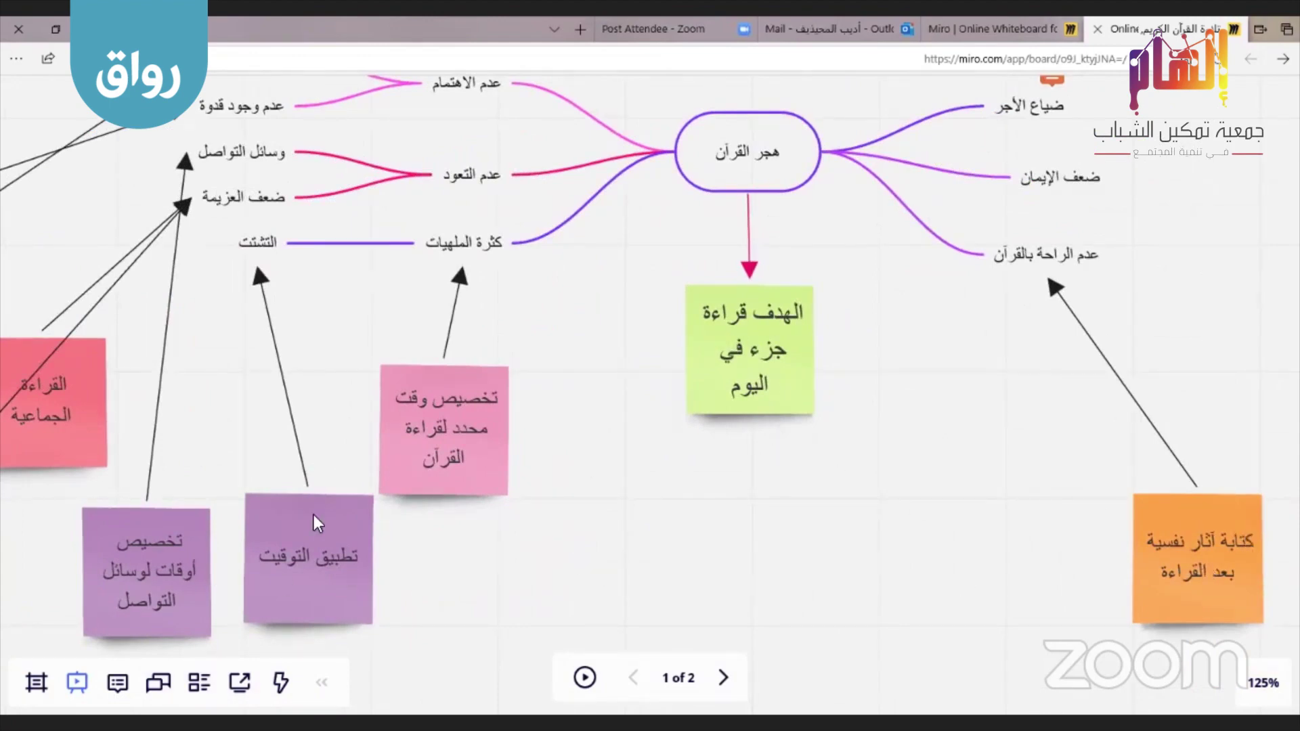
Examine the sticky notes with solutions linked to both sides of the mind map at 100% zoom
mouse_move(1246, 684)
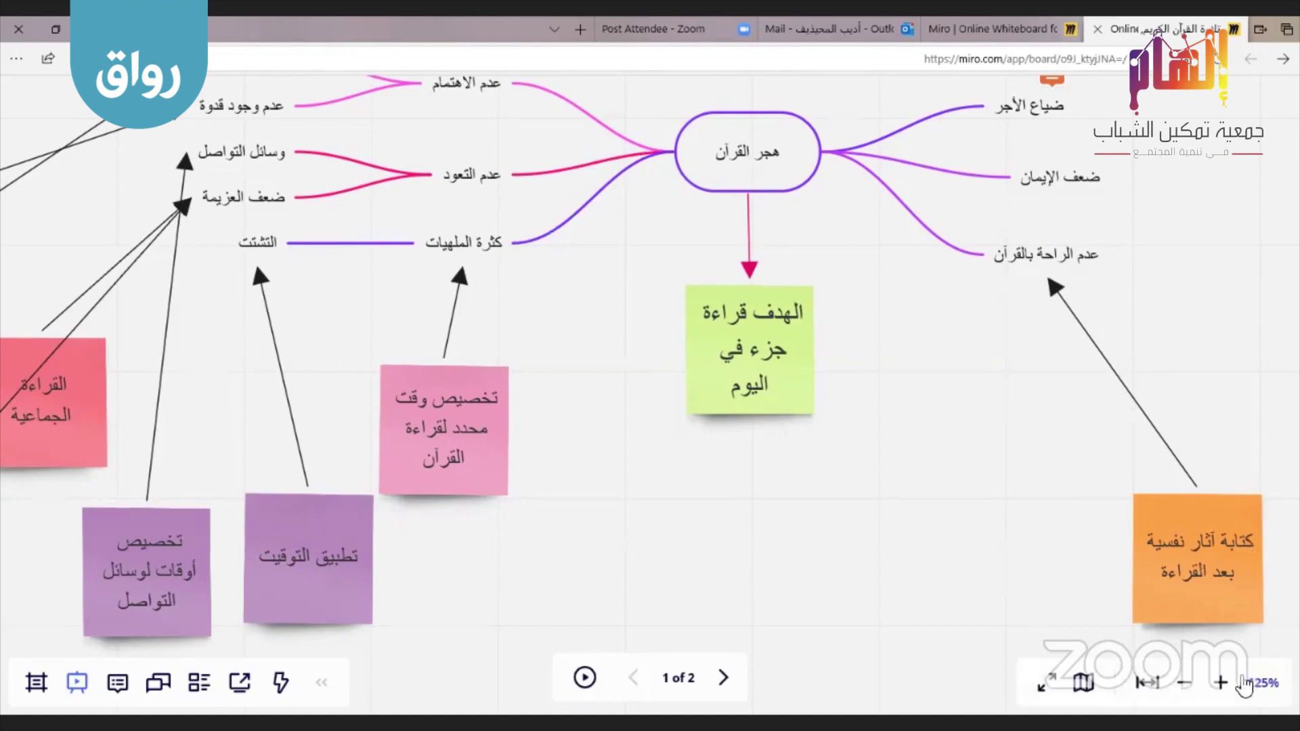
left_click(1182, 688)
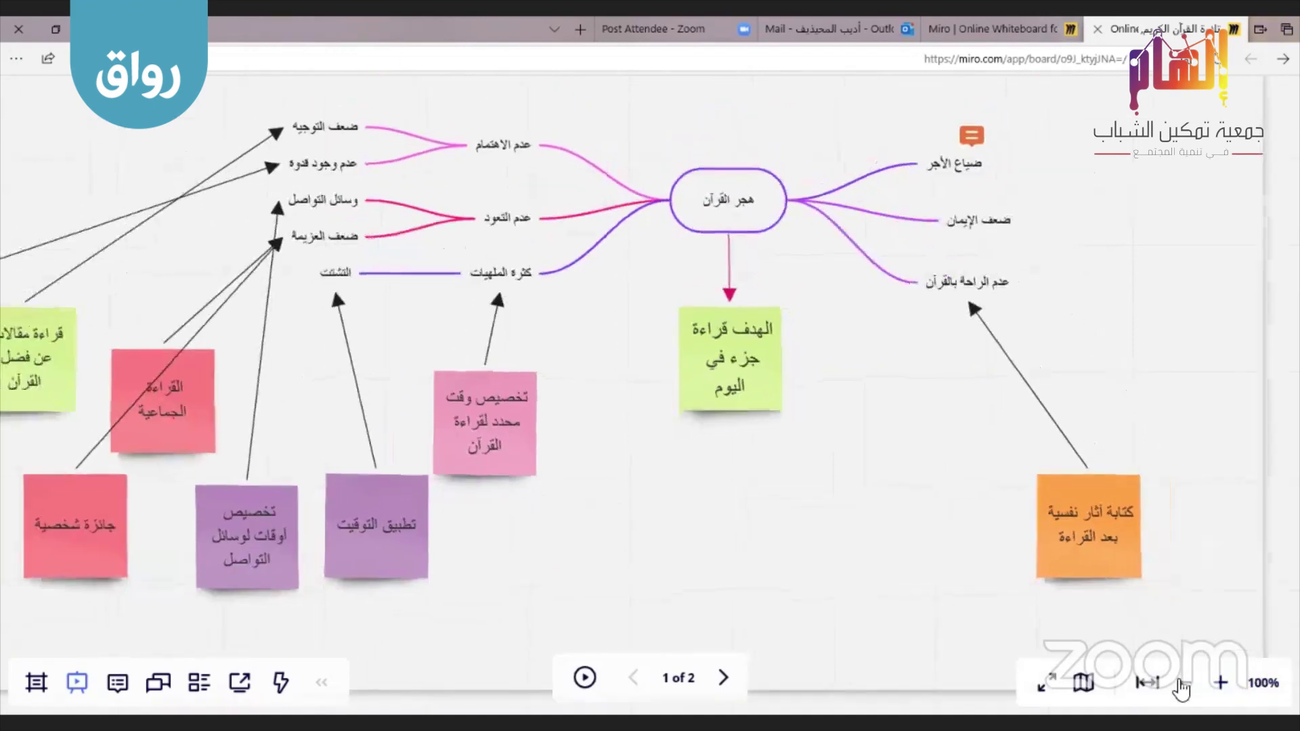
scroll(973, 533, "left", 5)
scroll(954, 541, "right", 3)
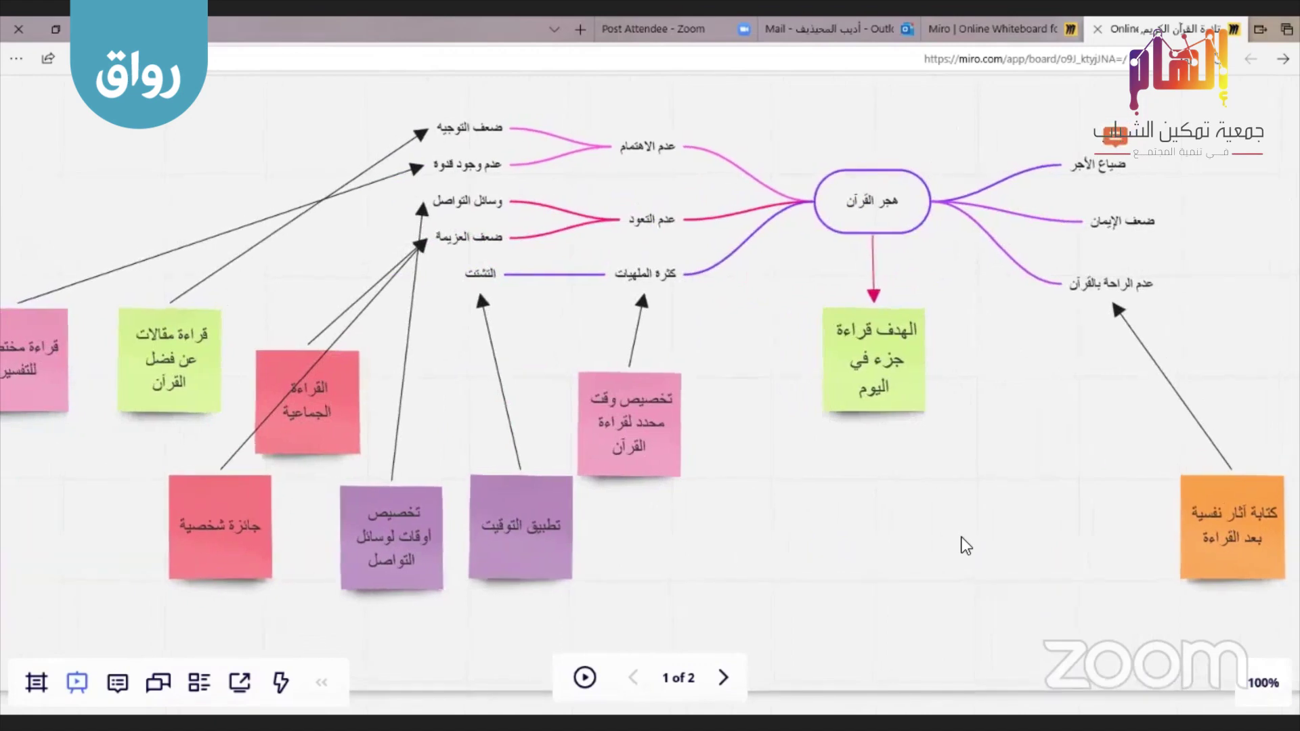
scroll(911, 537, "right", 1)
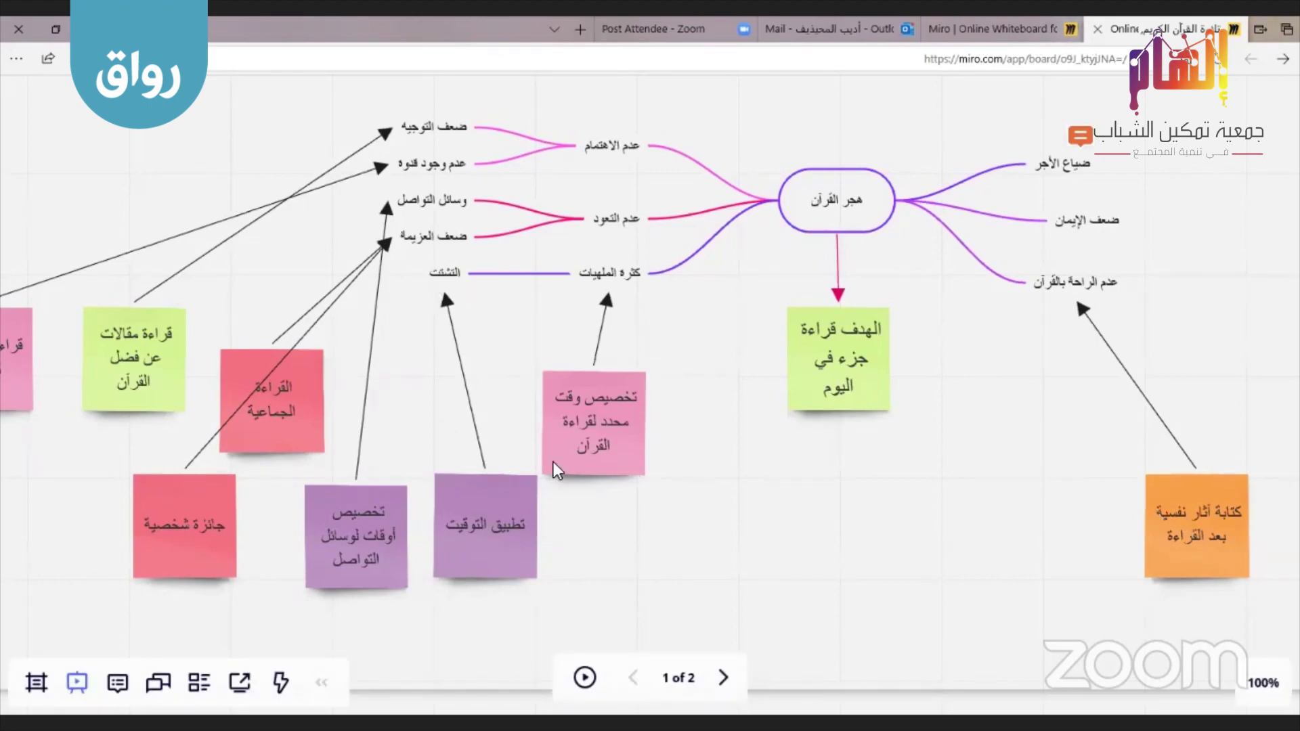
left_click_drag(438, 389, 533, 373)
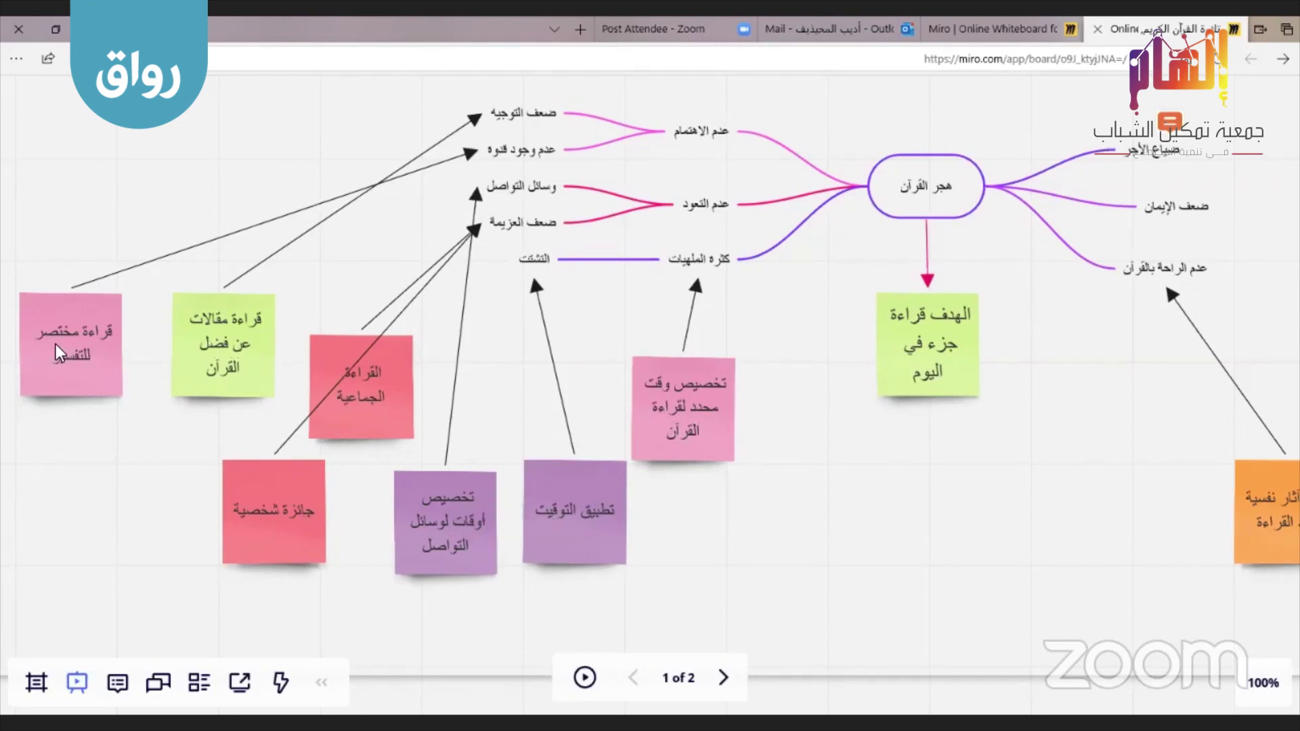
scroll(880, 487, "right", 5)
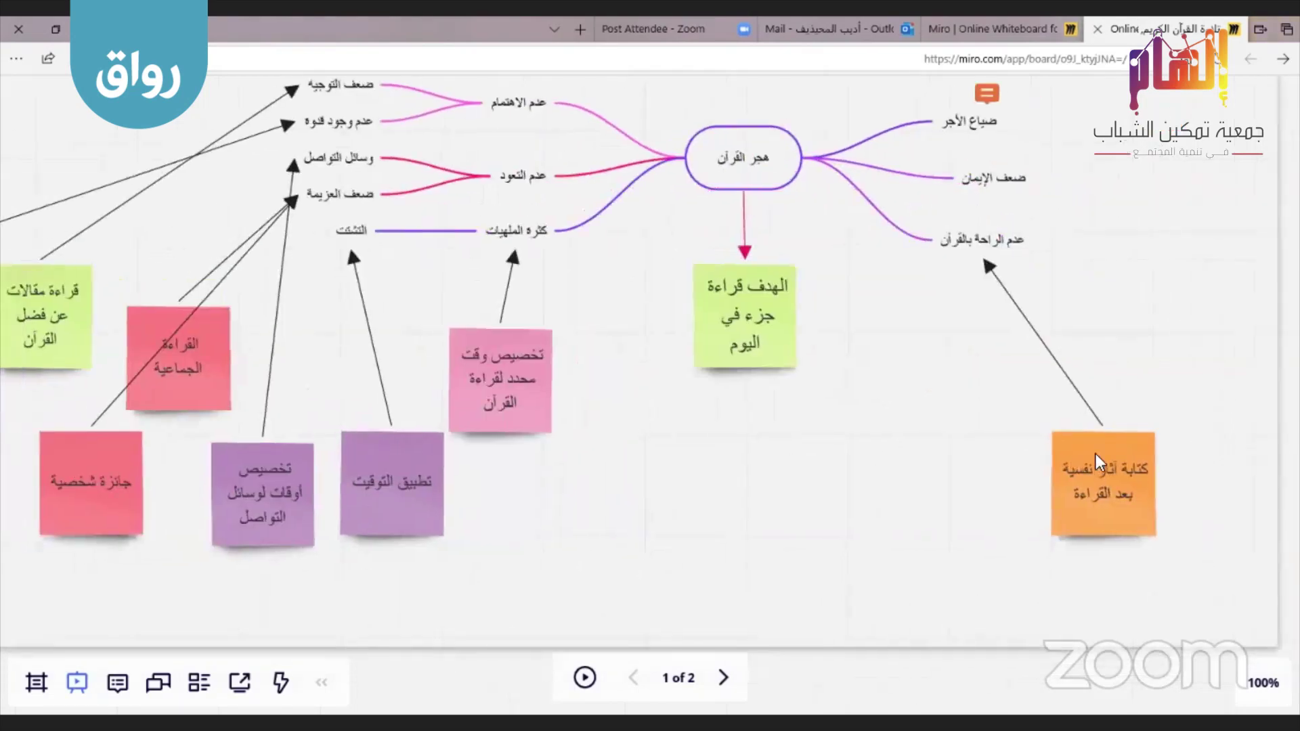
scroll(1096, 462, "right", 3)
scroll(995, 542, "left", 5)
scroll(911, 522, "up", 2)
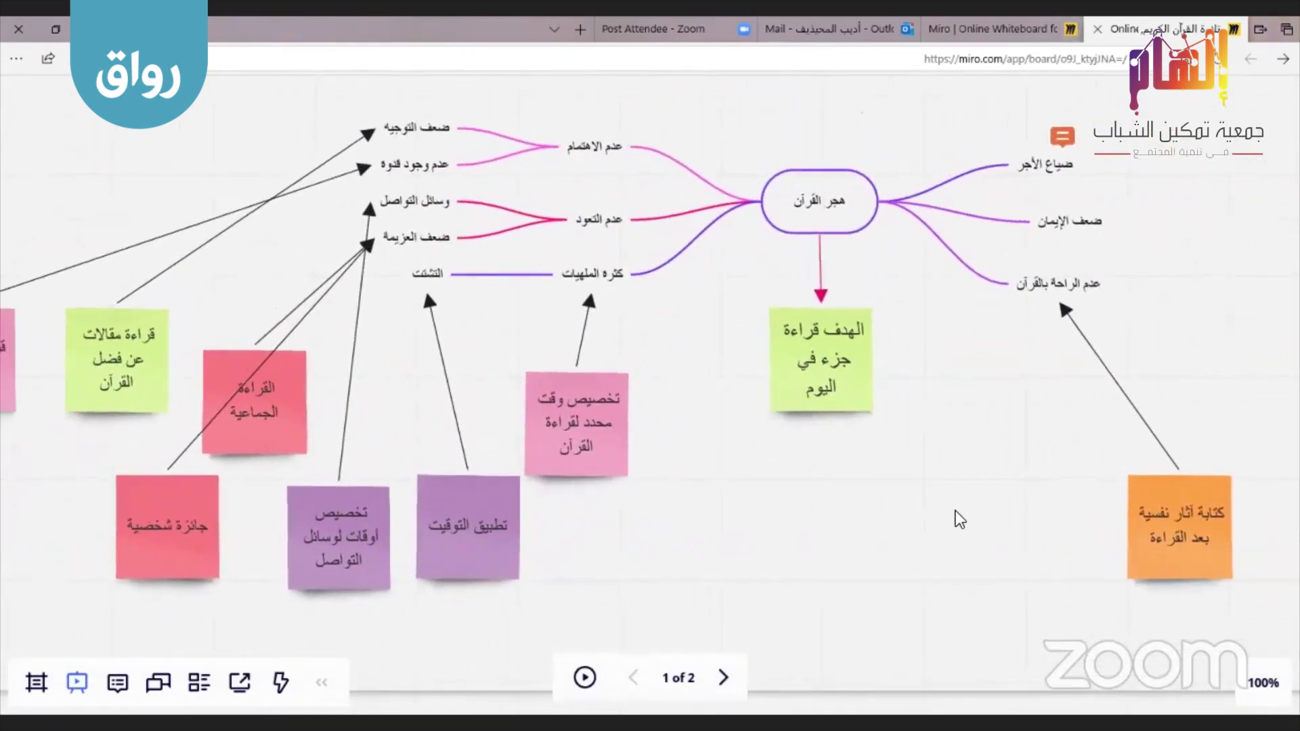
scroll(960, 519, "left", 2)
scroll(867, 492, "left", 1)
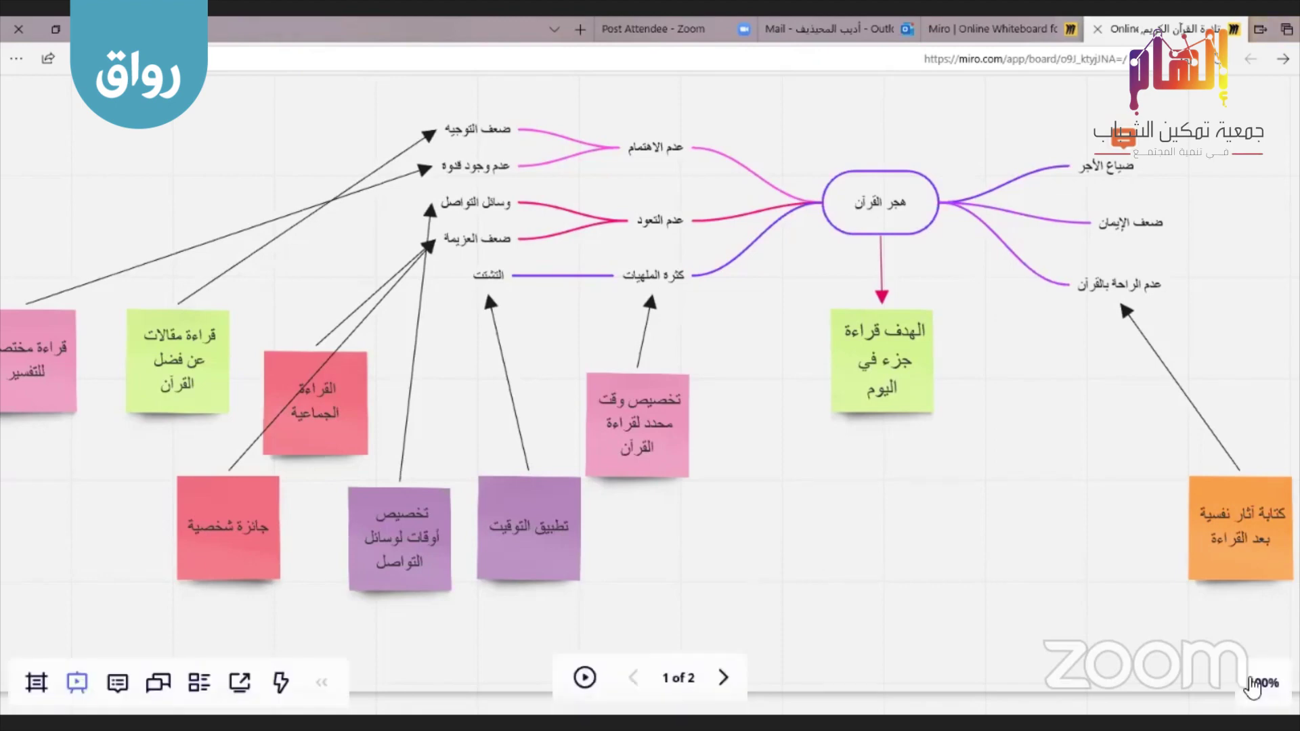
Zoom out to 75% and read the comment attached to "ضياع الأجر", closing it after reading
left_click(1183, 684)
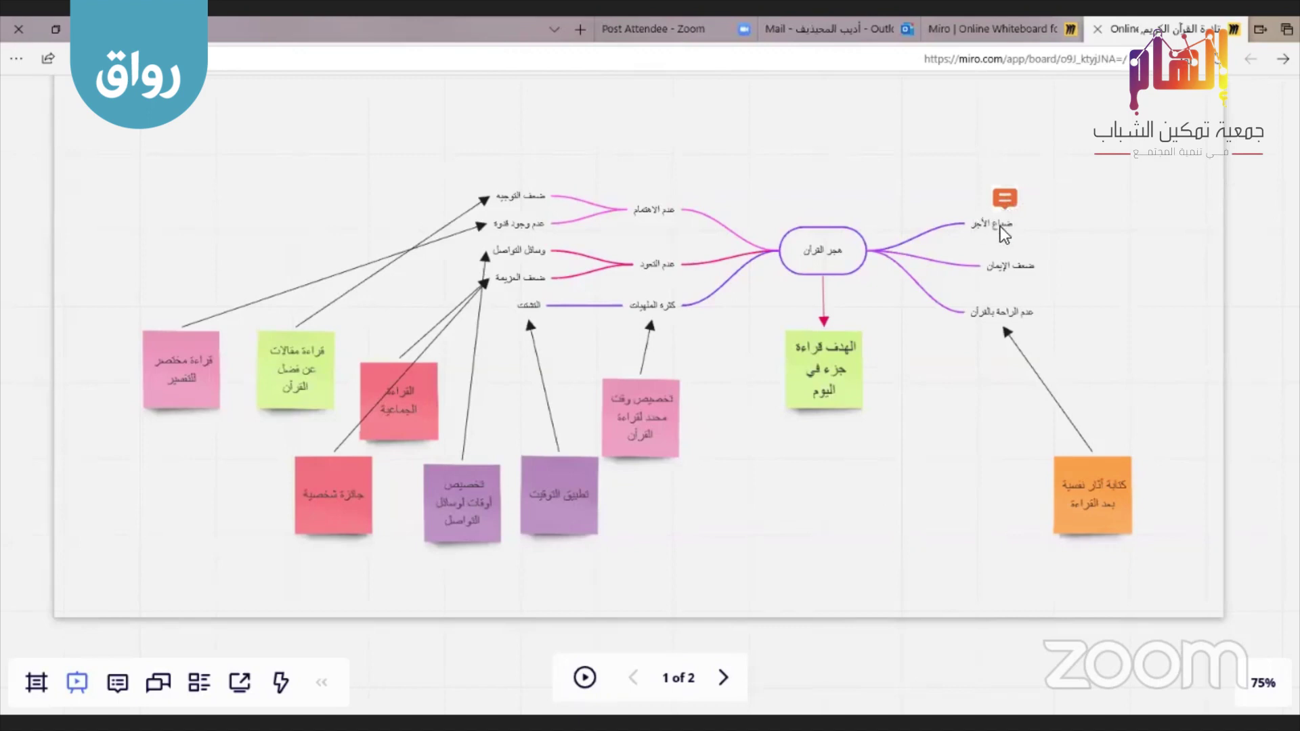
left_click(1005, 200)
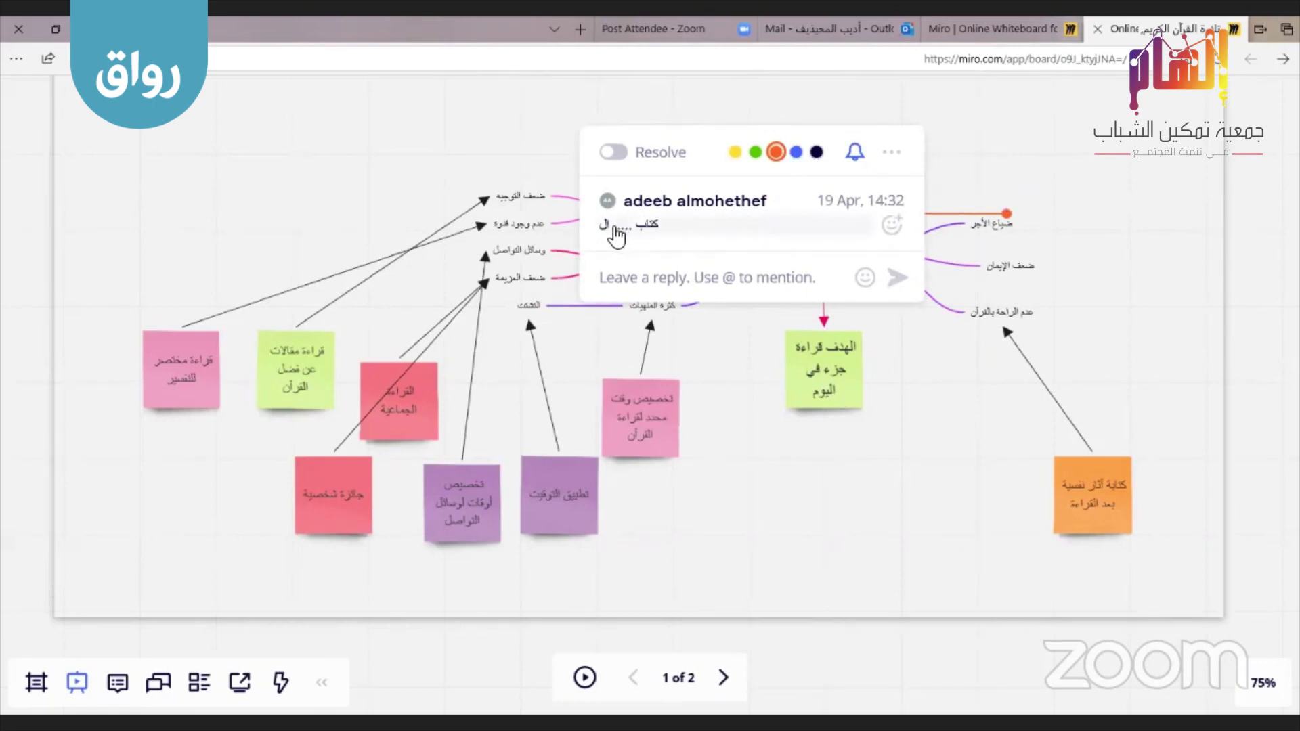
left_click(941, 402)
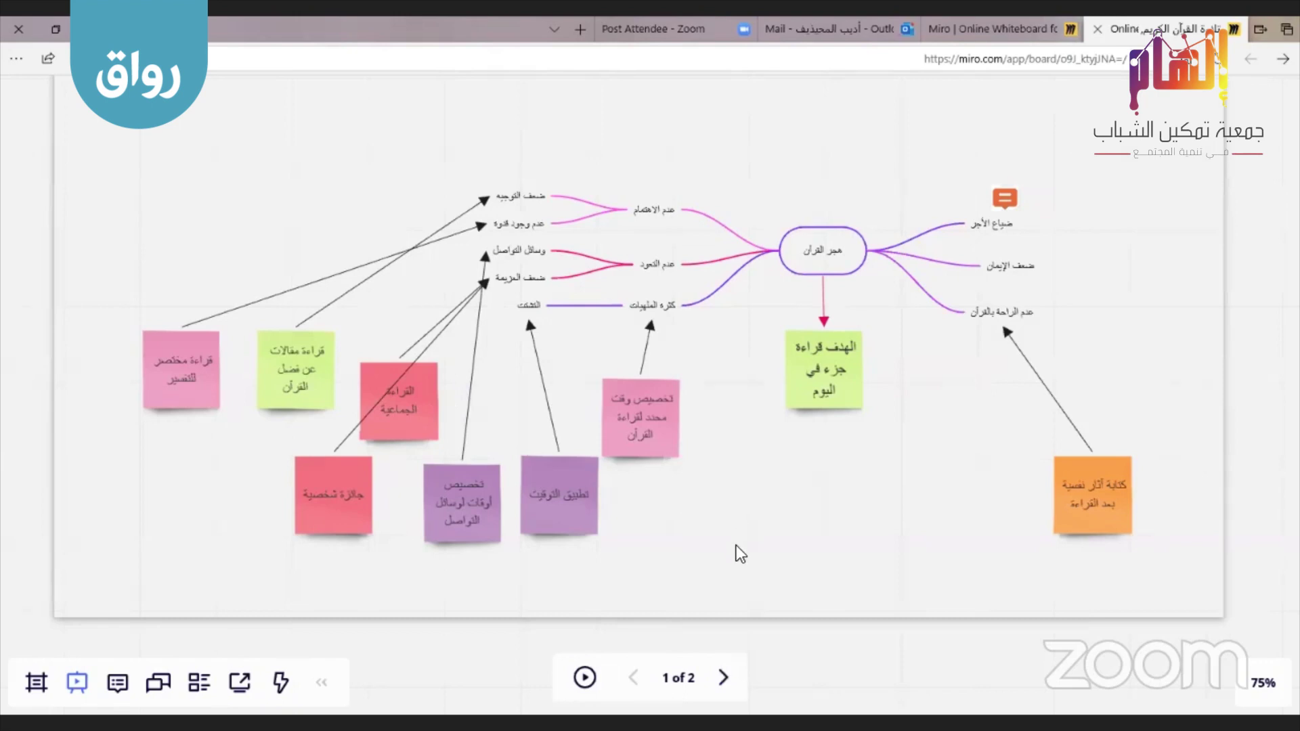
Advance to the second frame and examine its prayer-time journey map against the mind map and sticky notes in the first frame
left_click(723, 678)
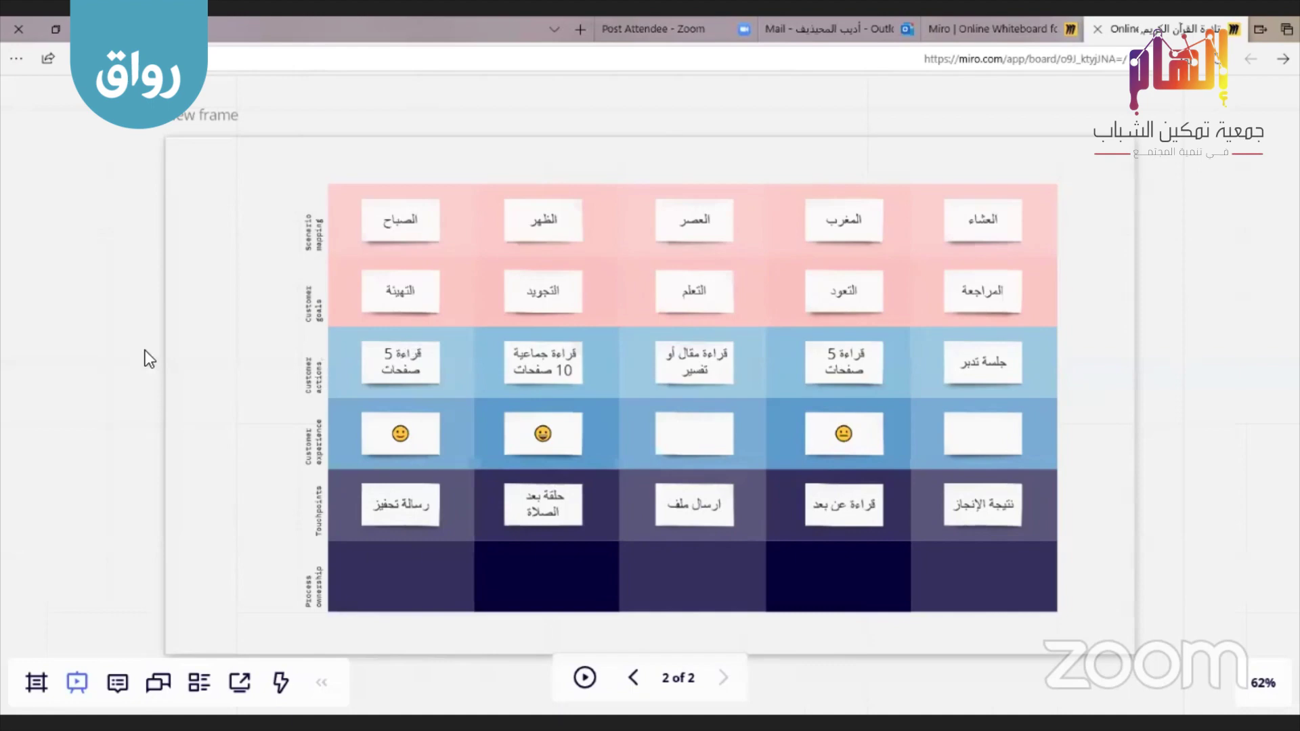
scroll(124, 440, "up", 5)
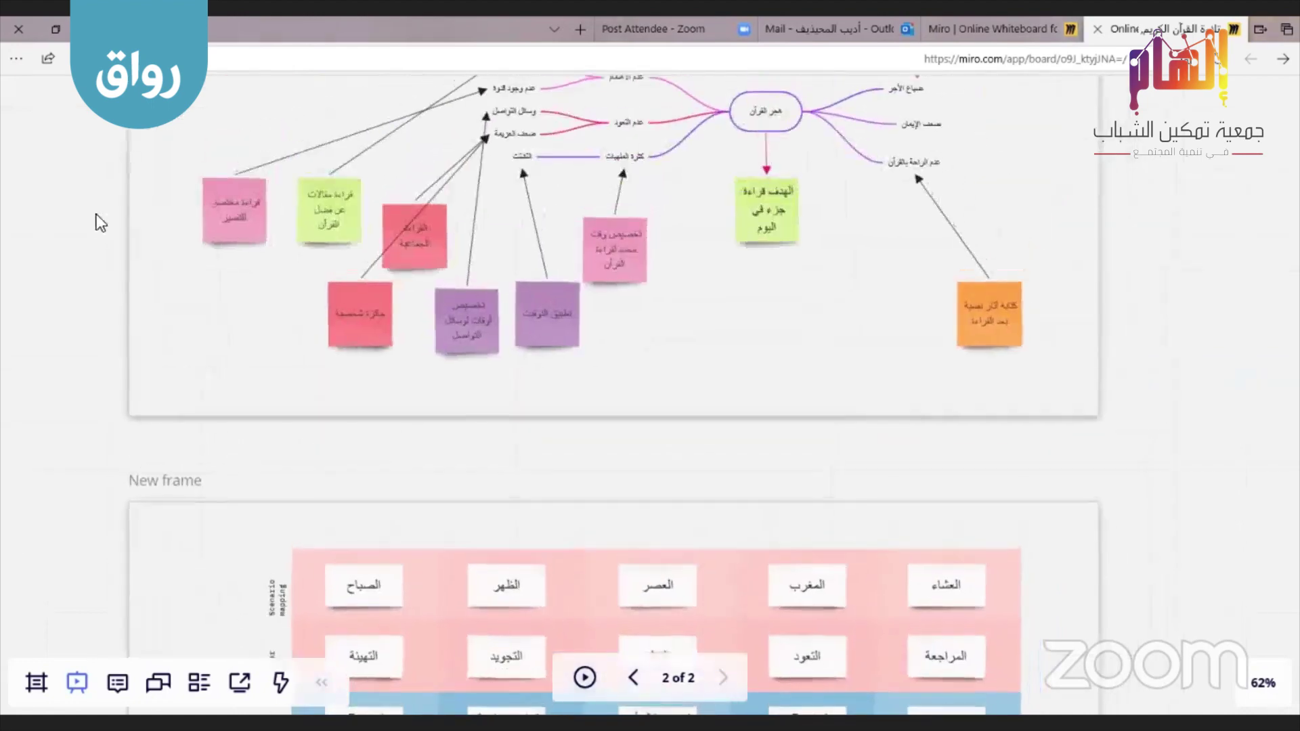
scroll(96, 312, "up", 2)
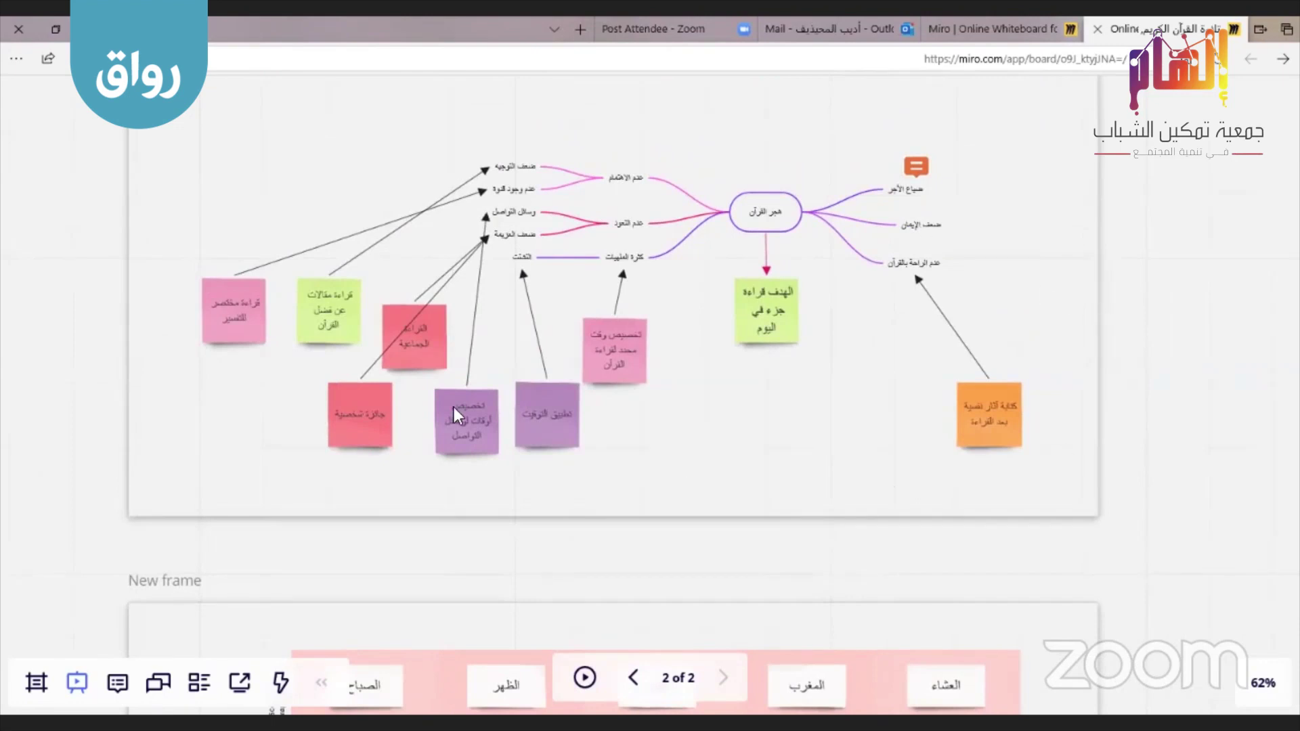
scroll(766, 404, "down", 4)
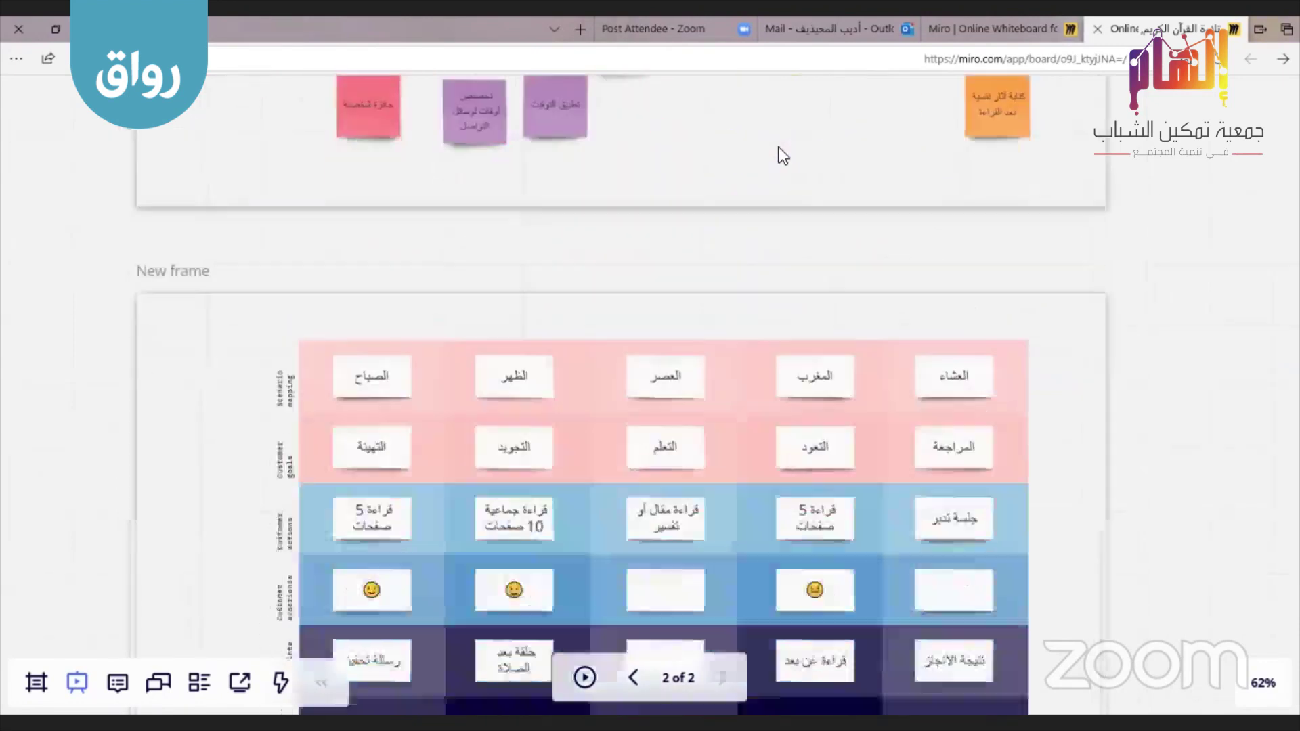
scroll(741, 396, "up", 1)
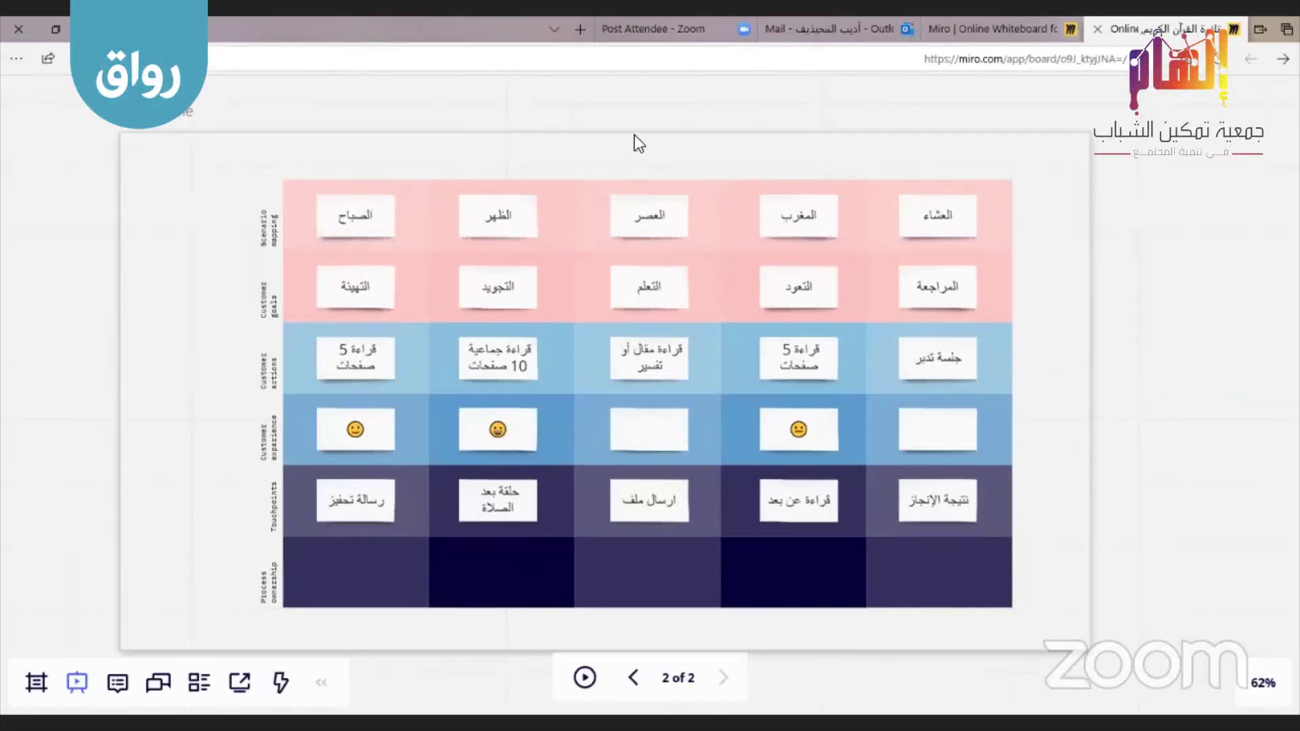
scroll(635, 212, "up", 5)
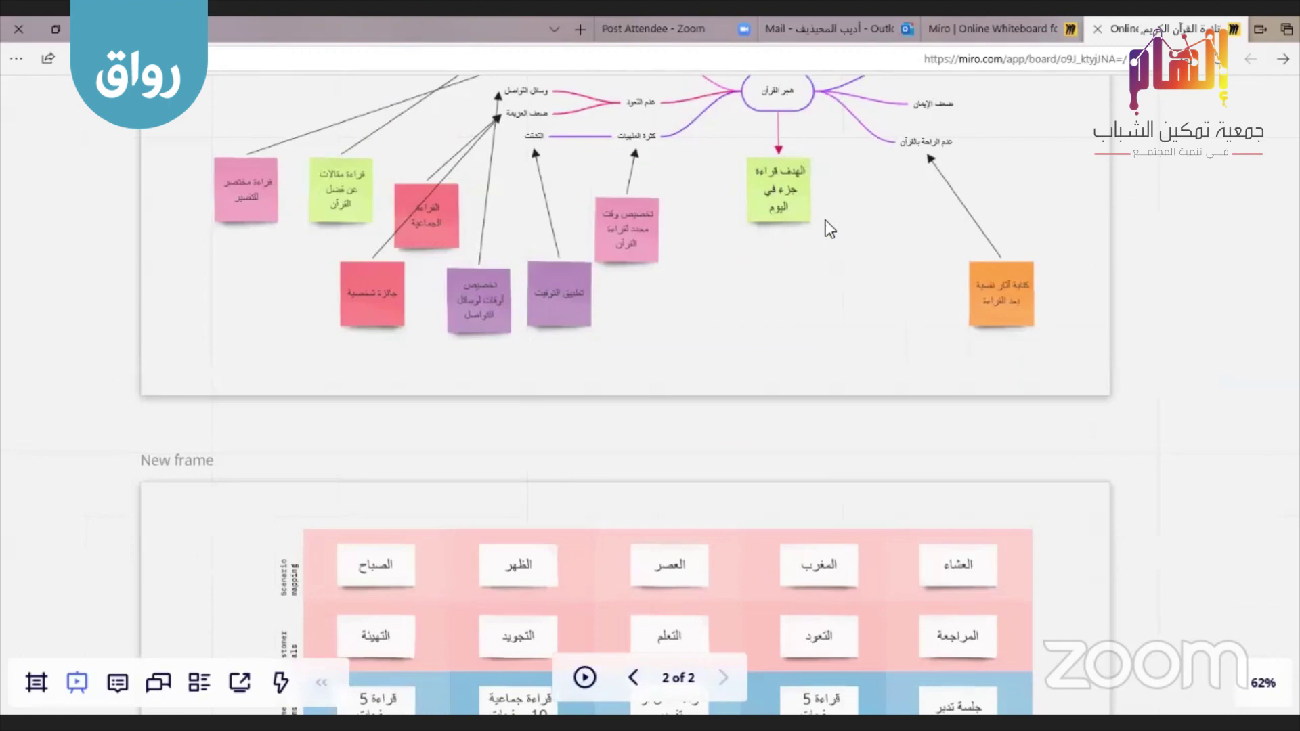
scroll(501, 291, "down", 5)
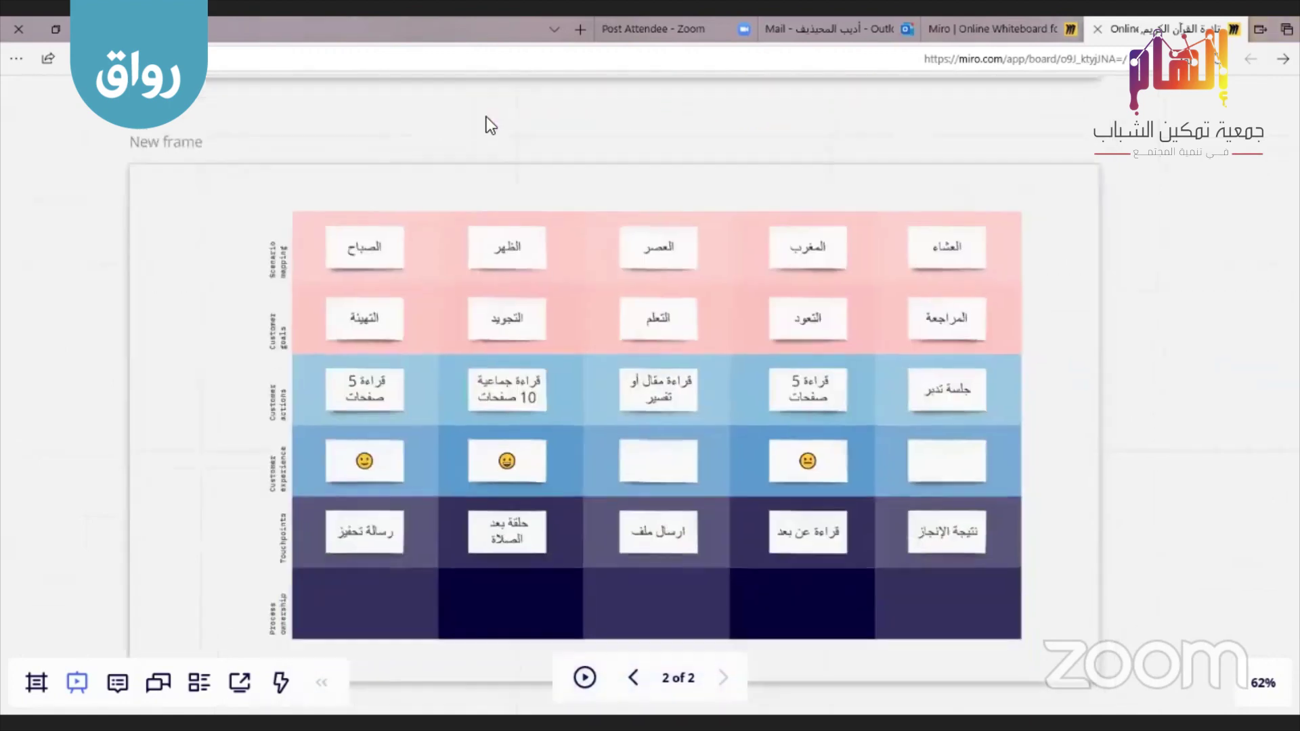
scroll(92, 332, "up", 2)
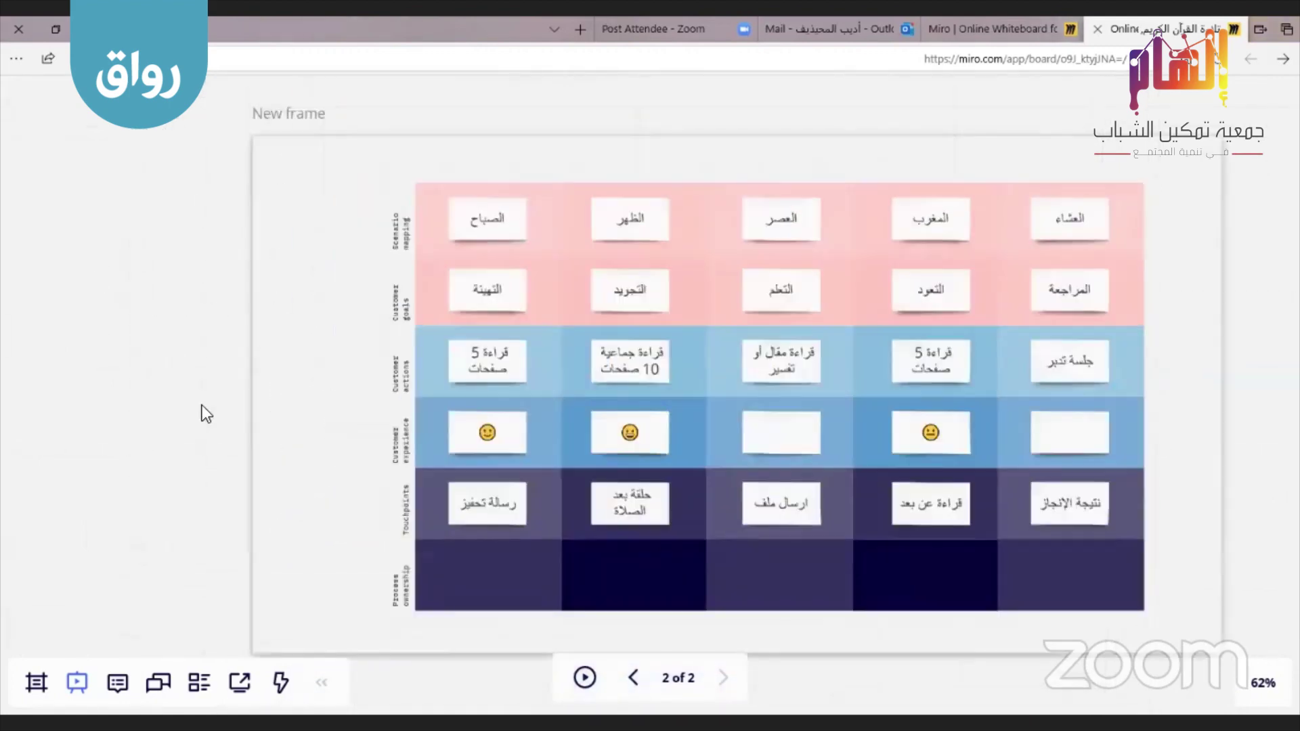
scroll(90, 433, "up", 3)
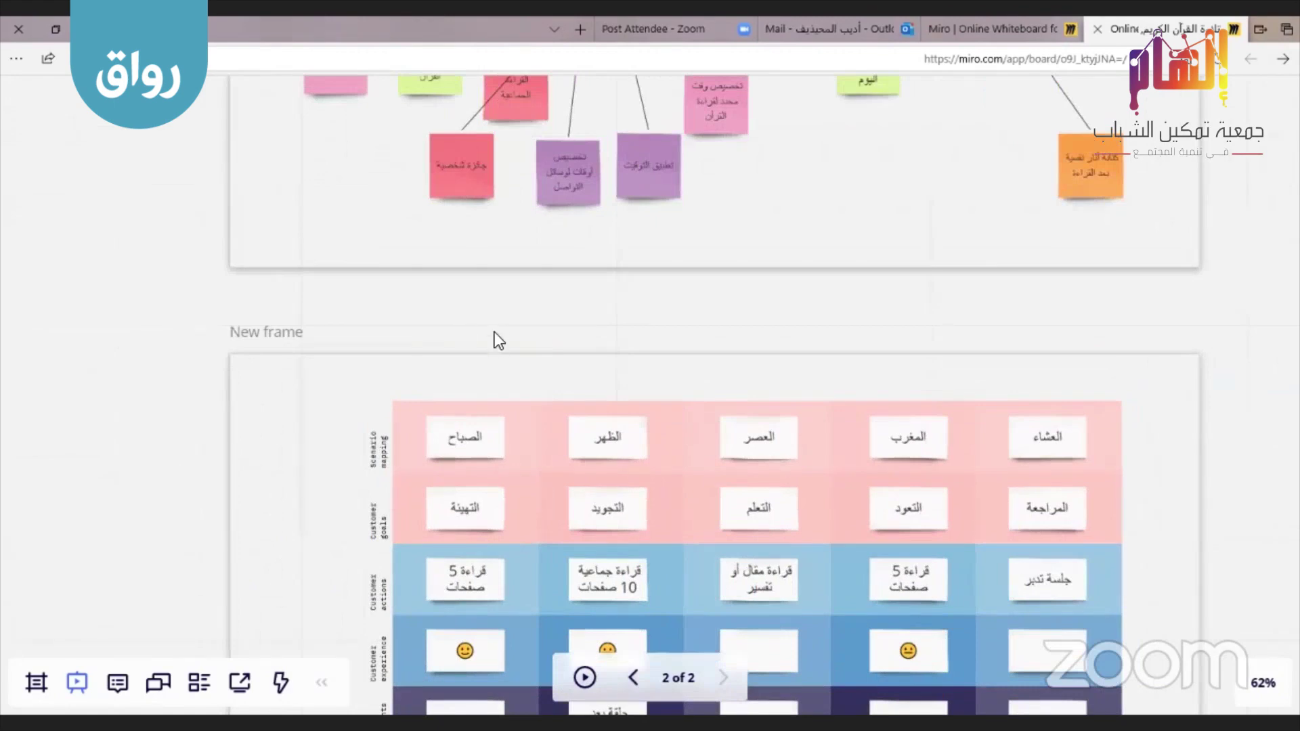
View both frames together at 33% zoom, and leave presentation mode to return to the boards dashboard
mouse_move(1226, 684)
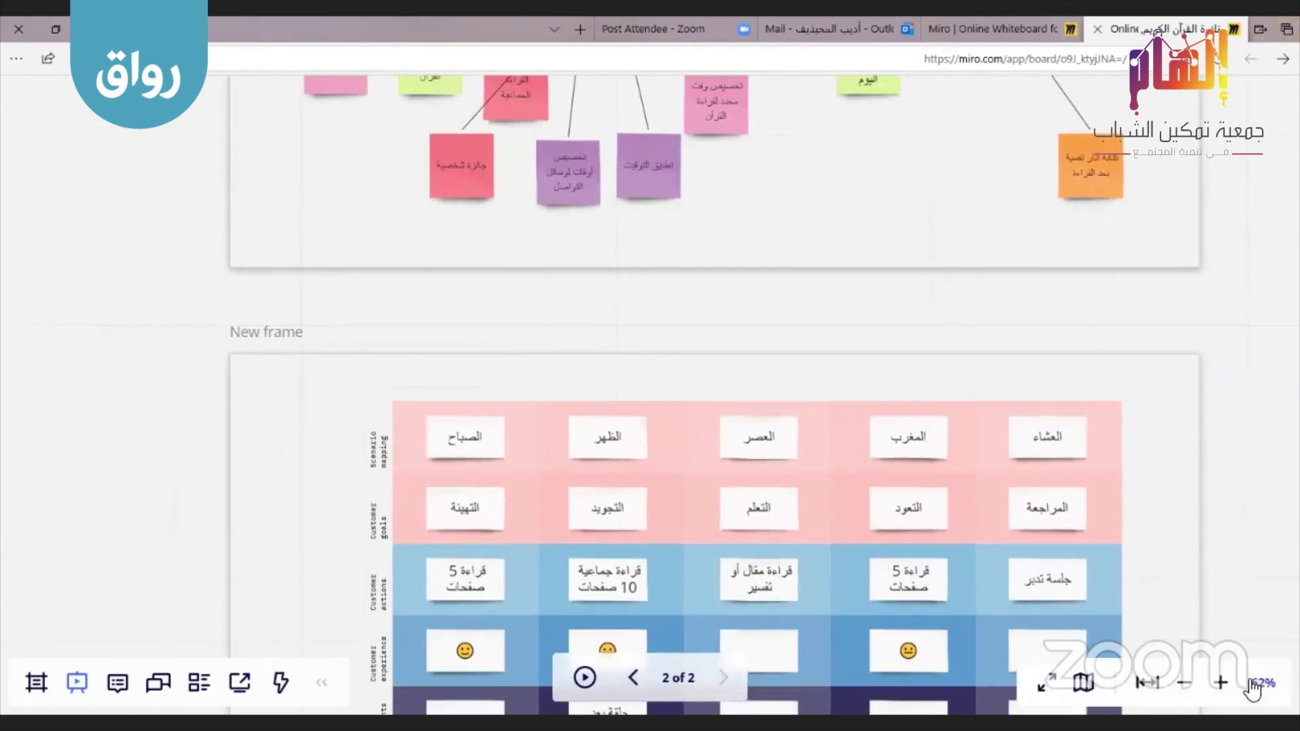
left_click(1185, 684)
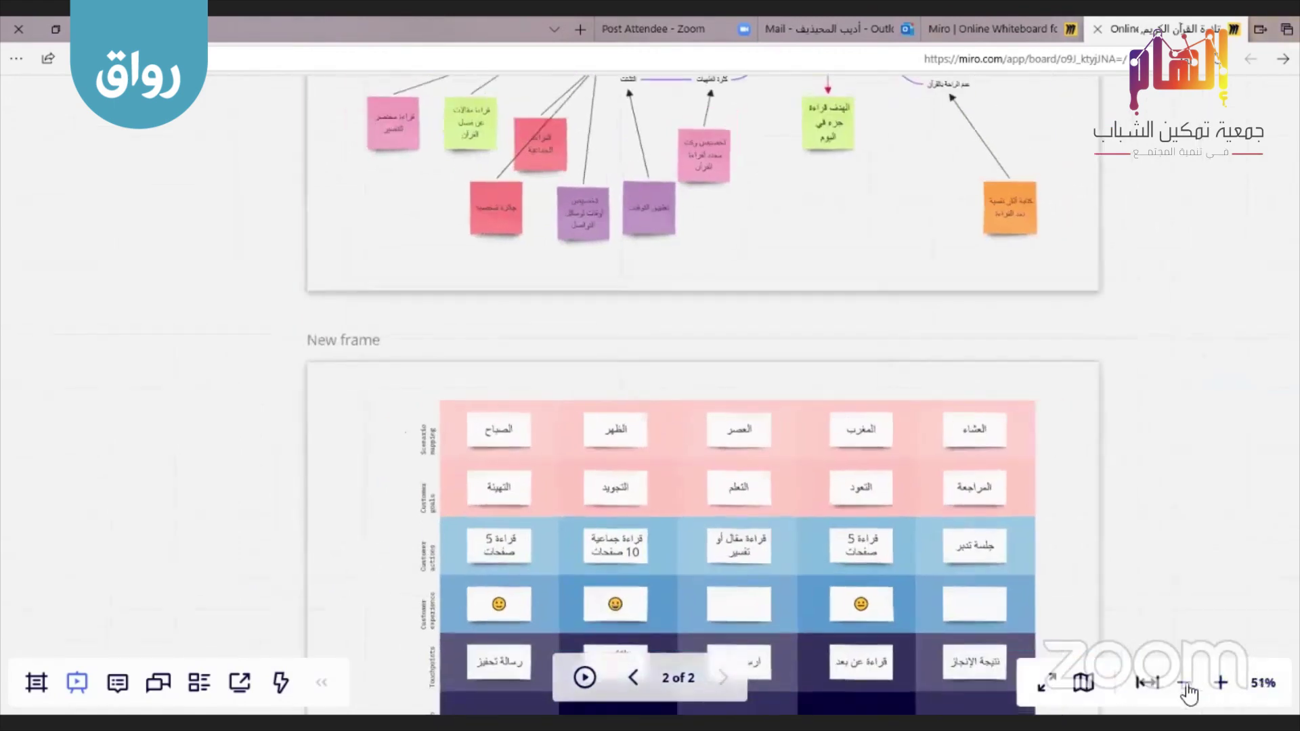
left_click(1185, 684)
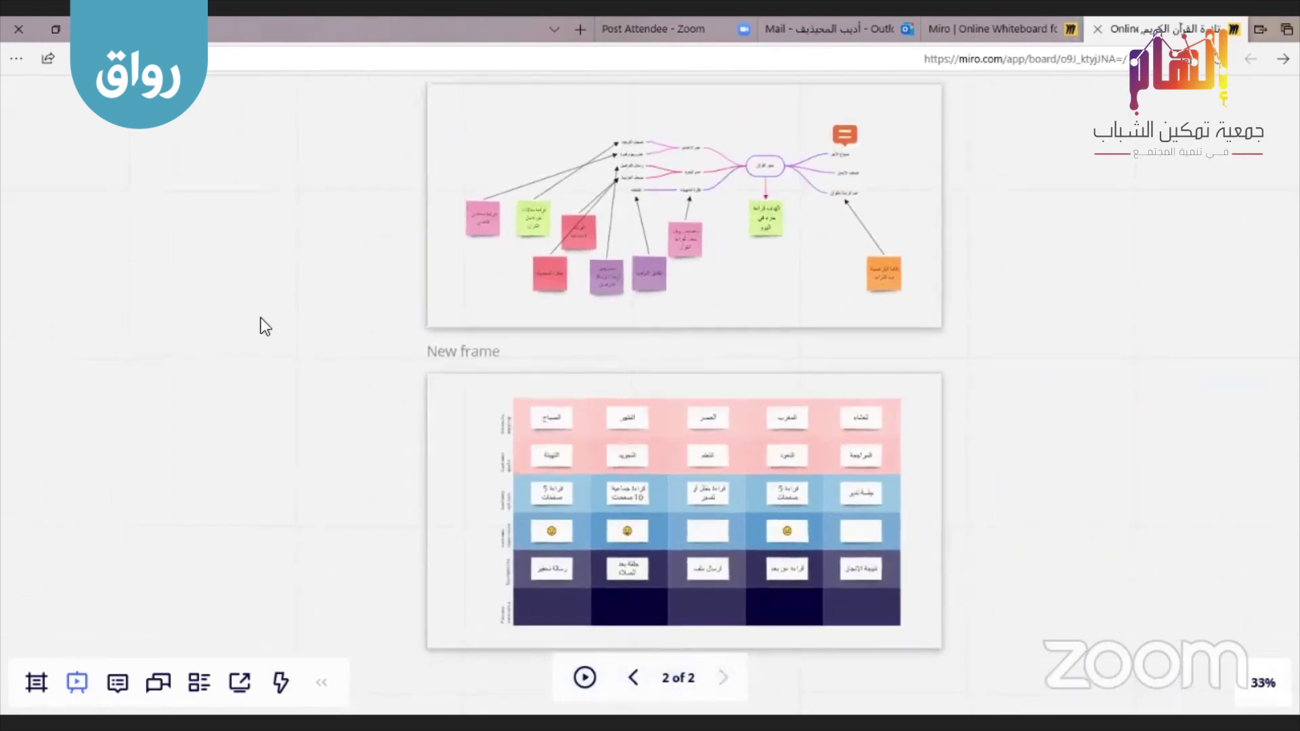
scroll(262, 318, "up", 1)
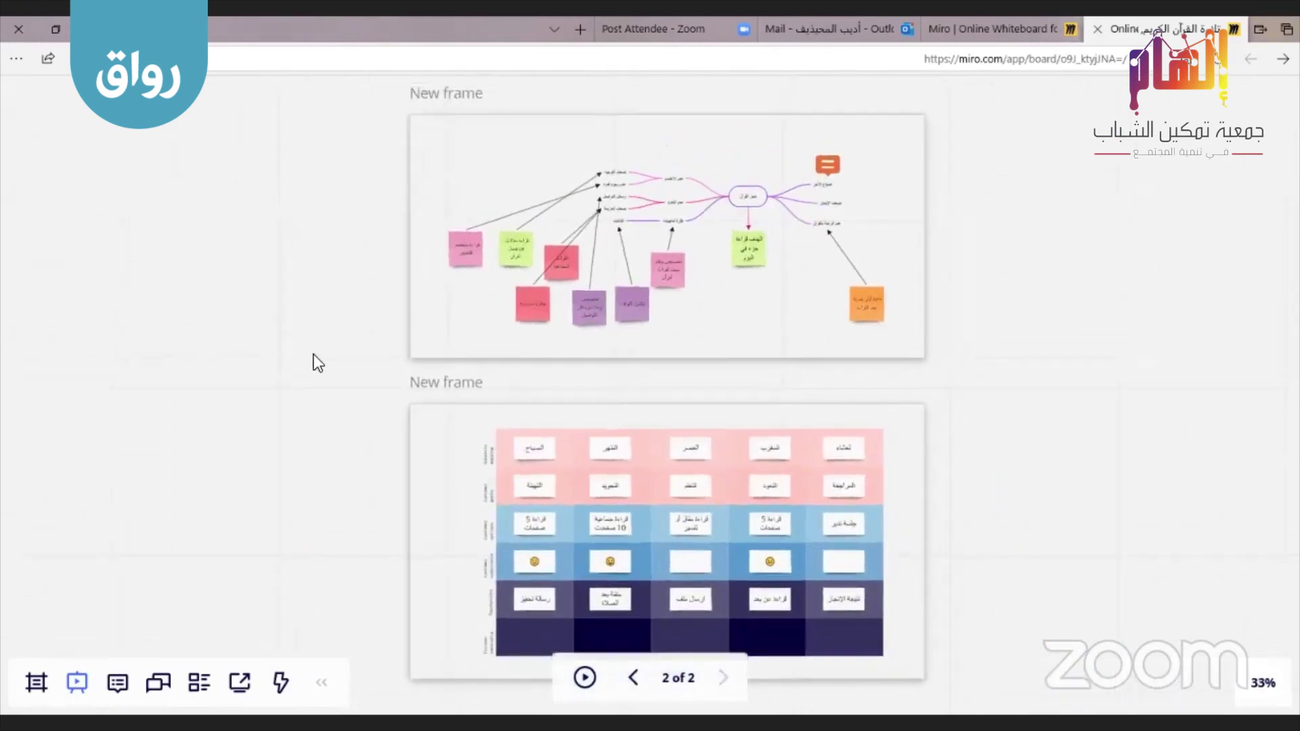
left_click(77, 682)
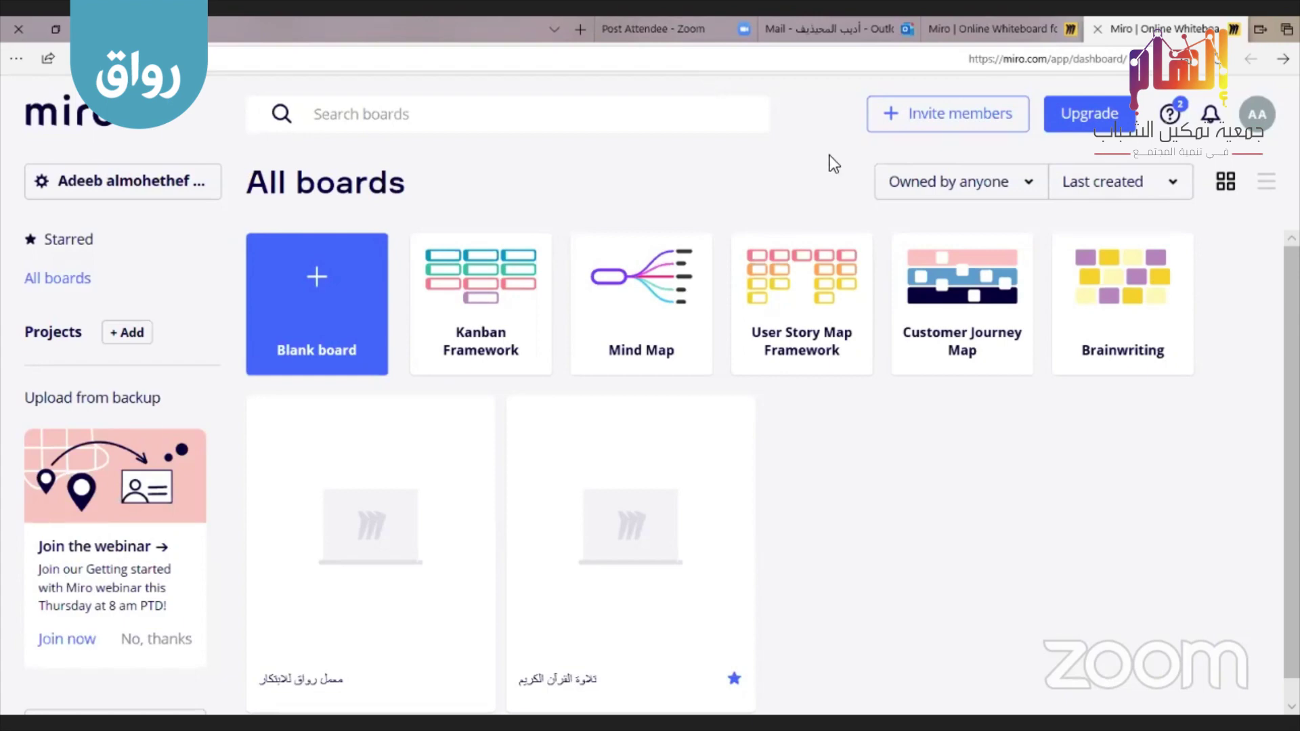
Open the account upgrade plans and examine the price and included features of the Free plan
left_click(1083, 112)
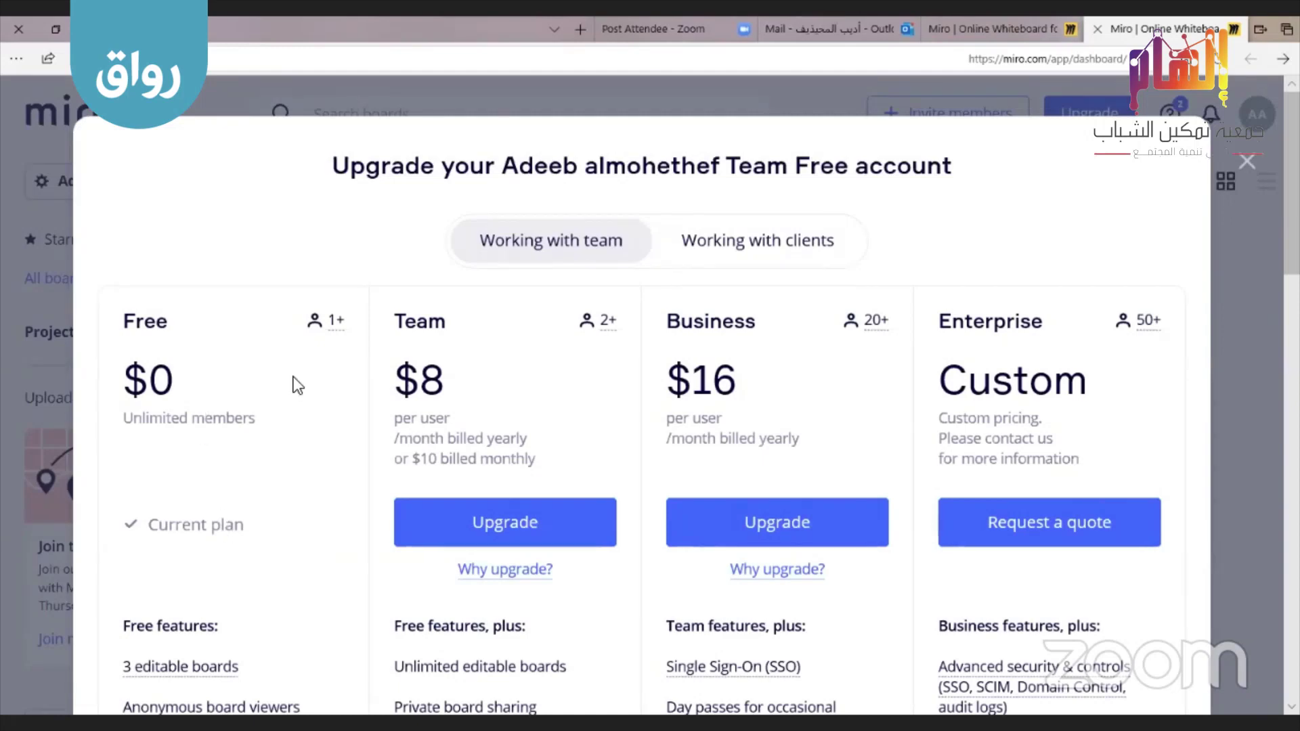
scroll(295, 384, "down", 6)
scroll(295, 384, "up", 3)
scroll(294, 384, "down", 1)
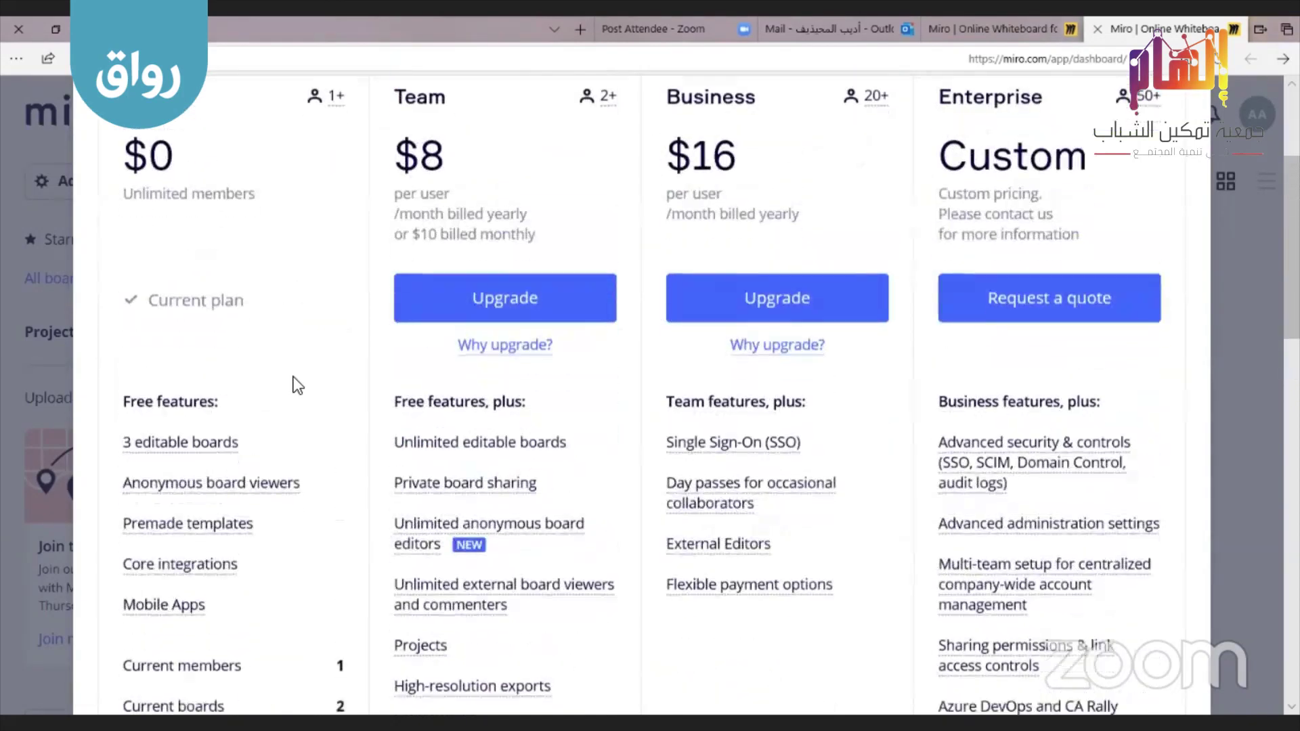
scroll(294, 376, "down", 2)
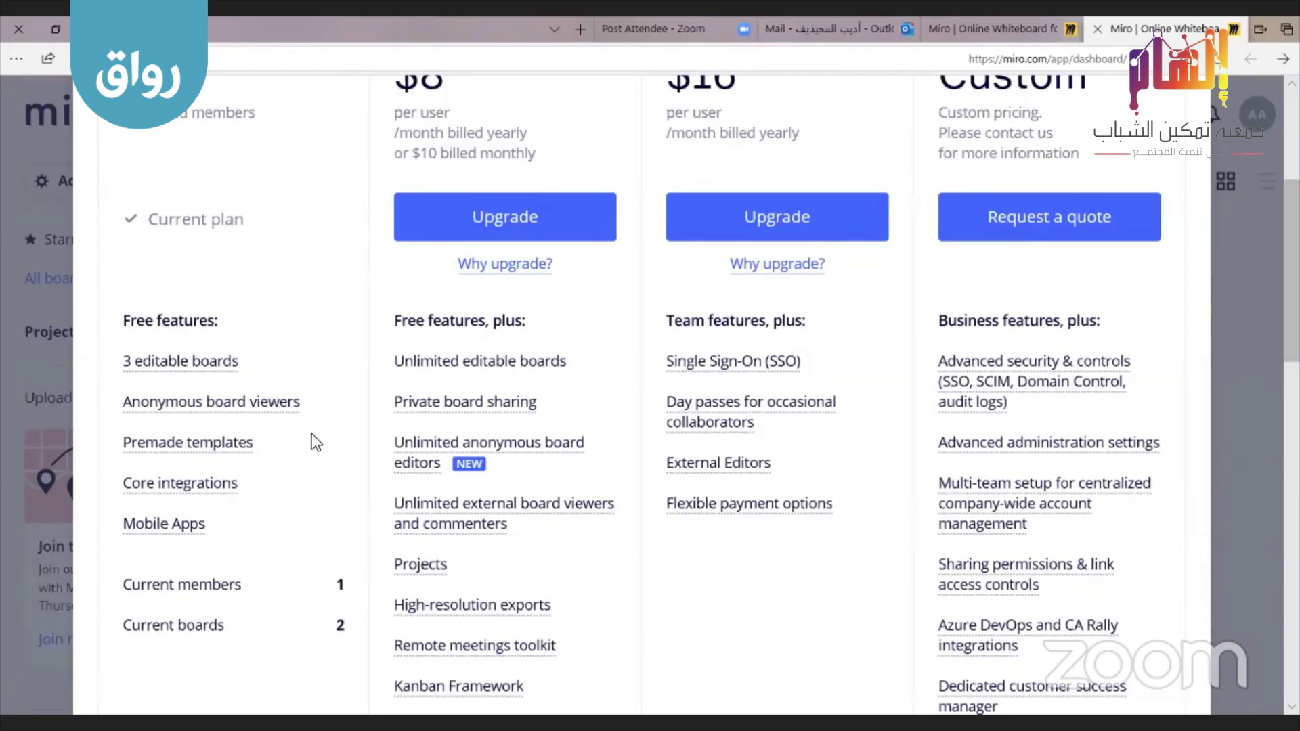
scroll(311, 319, "up", 2)
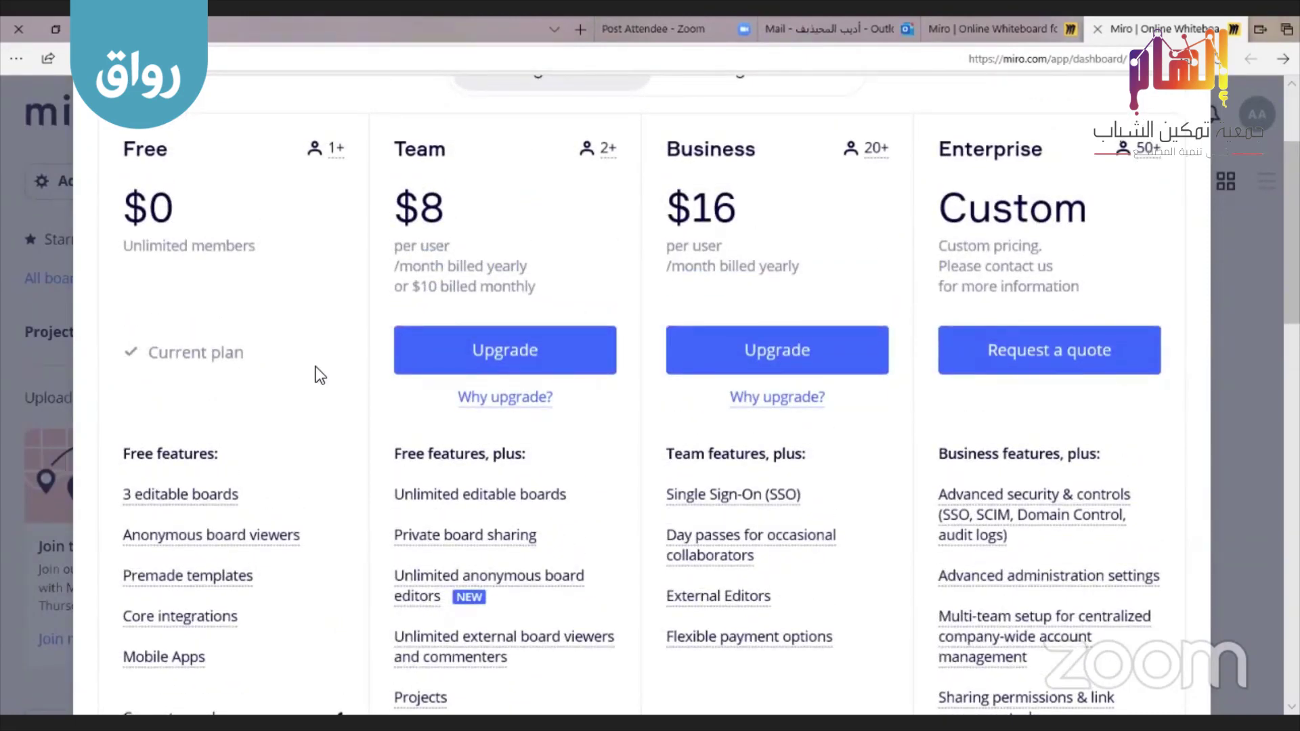
scroll(320, 375, "down", 1)
scroll(320, 374, "up", 1)
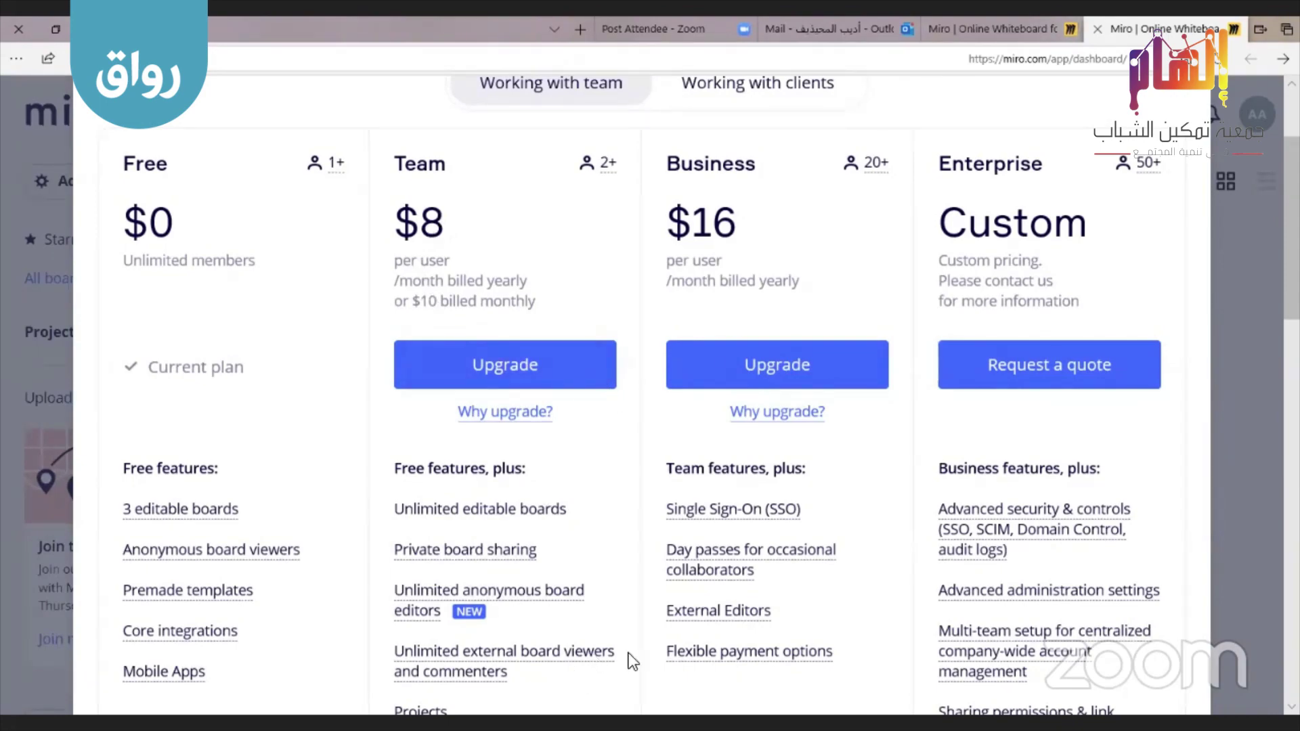
Compare the features and minimum team members of the Team, Business and Enterprise plans, closing the upgrade overview after reading
scroll(632, 660, "down", 6)
scroll(632, 660, "up", 4)
scroll(632, 661, "up", 2)
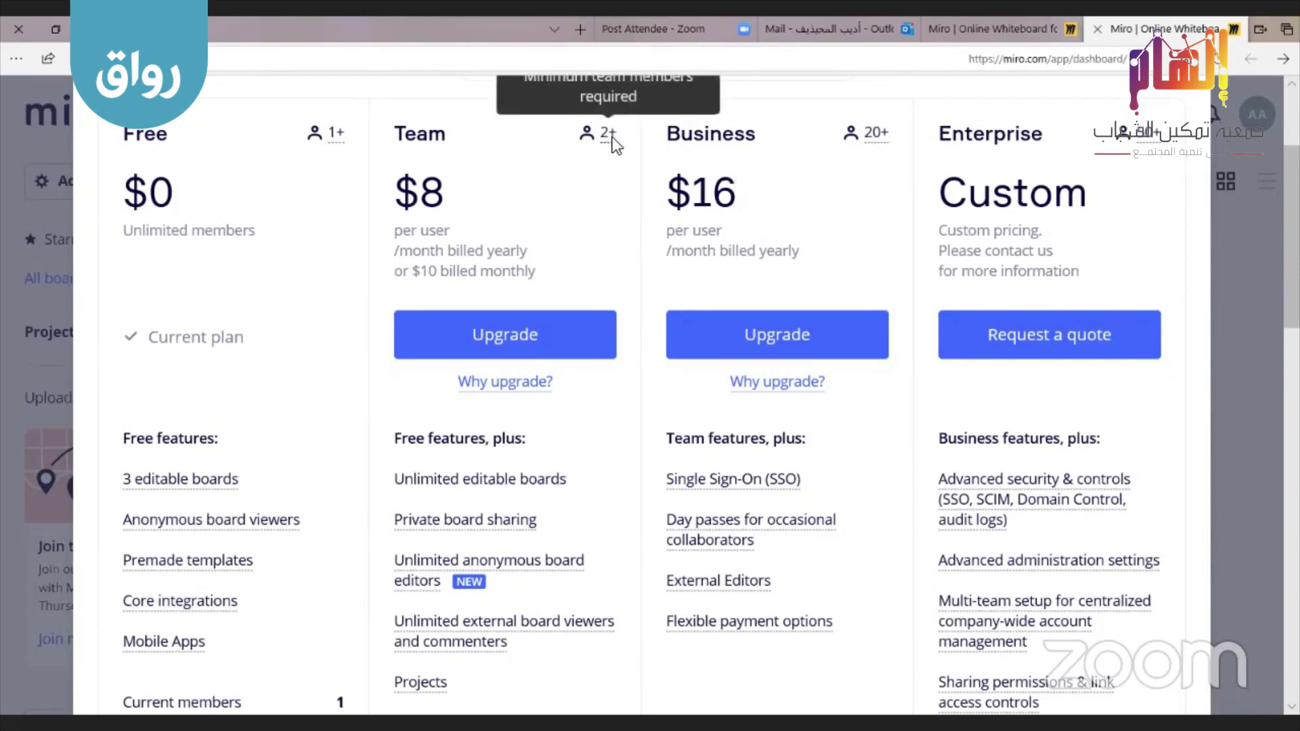
mouse_move(875, 140)
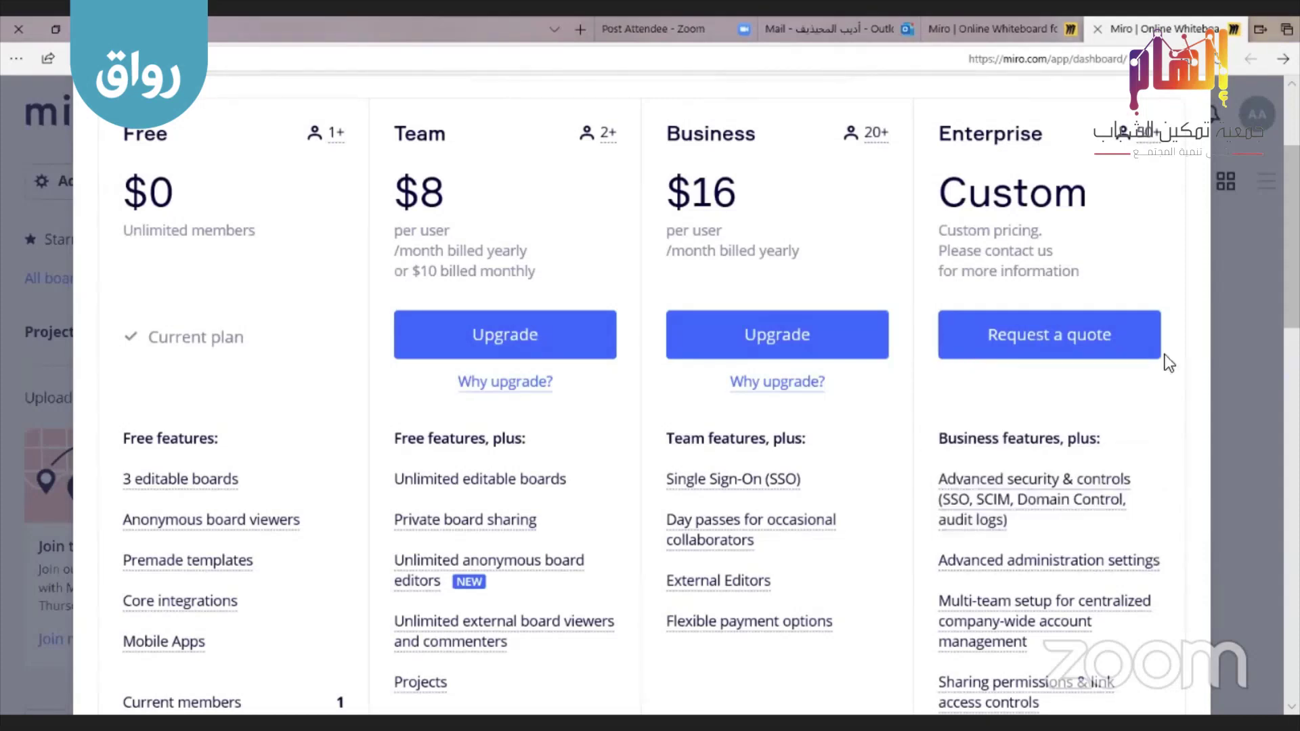
scroll(1183, 461, "down", 1)
scroll(1182, 459, "down", 4)
scroll(1180, 459, "up", 7)
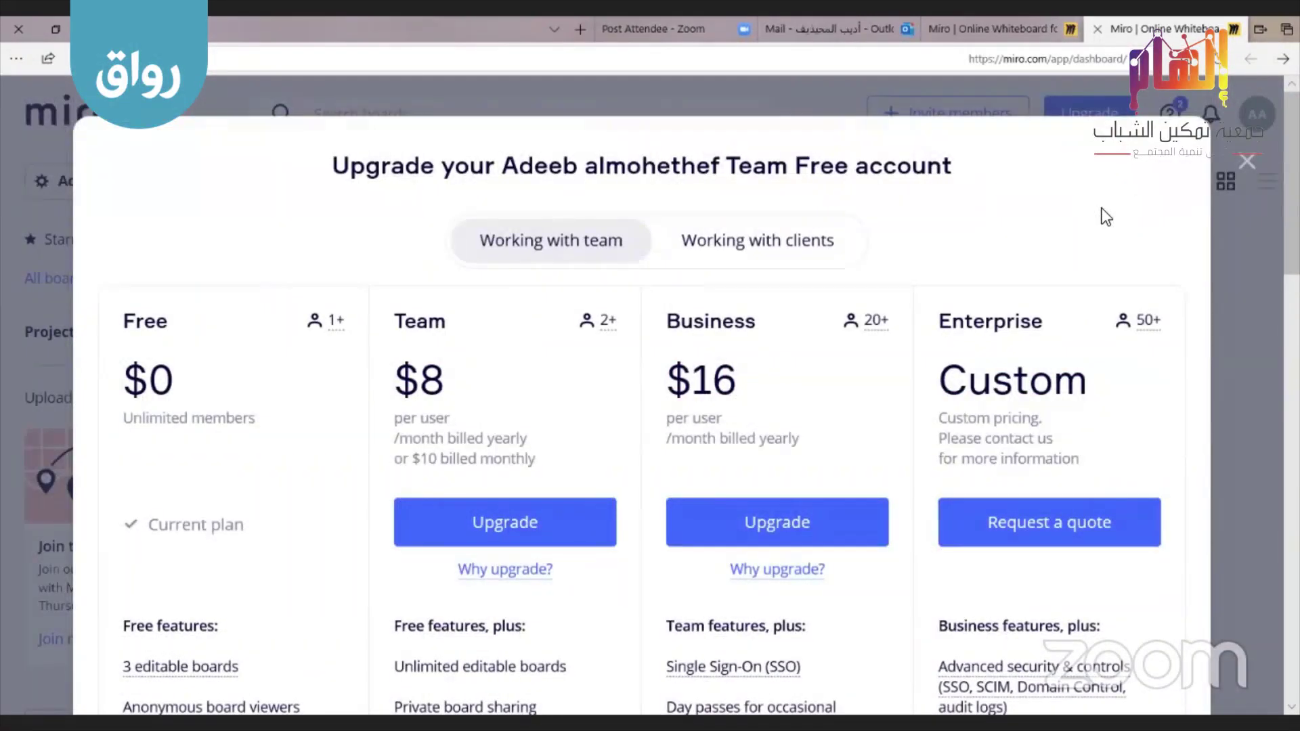
left_click(1246, 163)
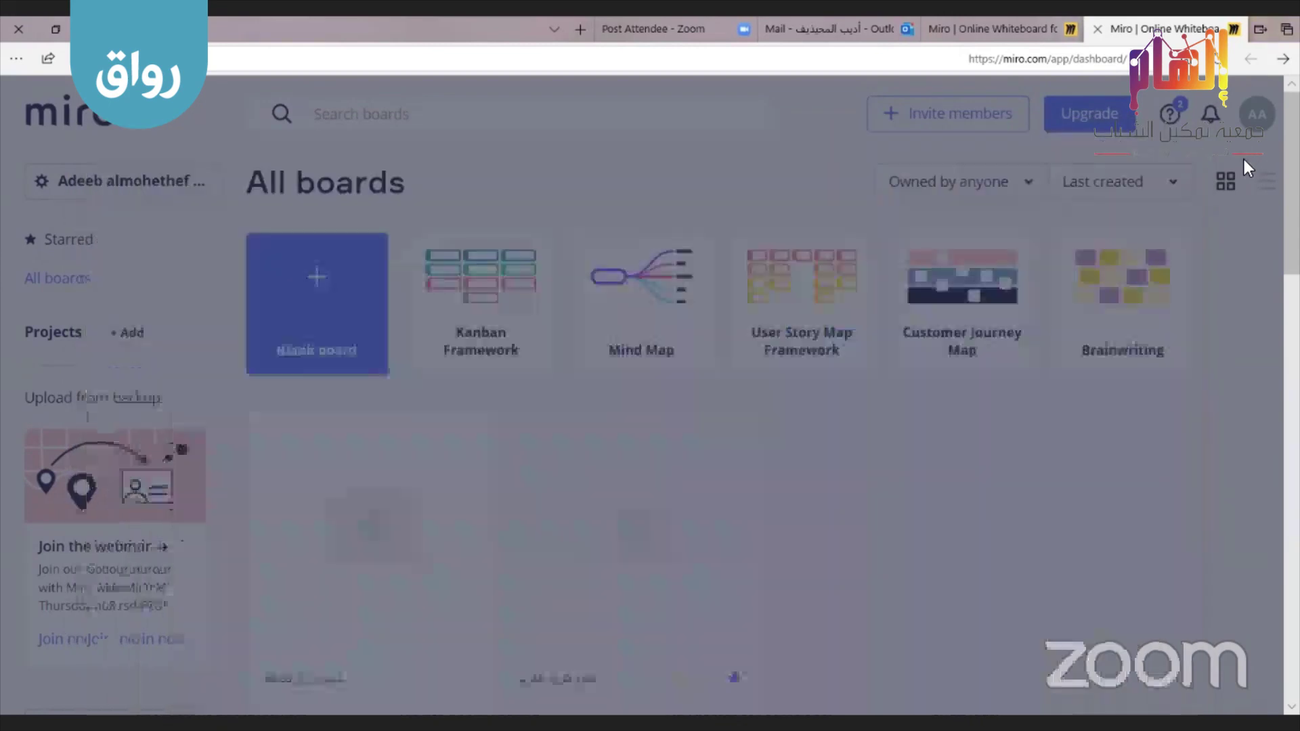